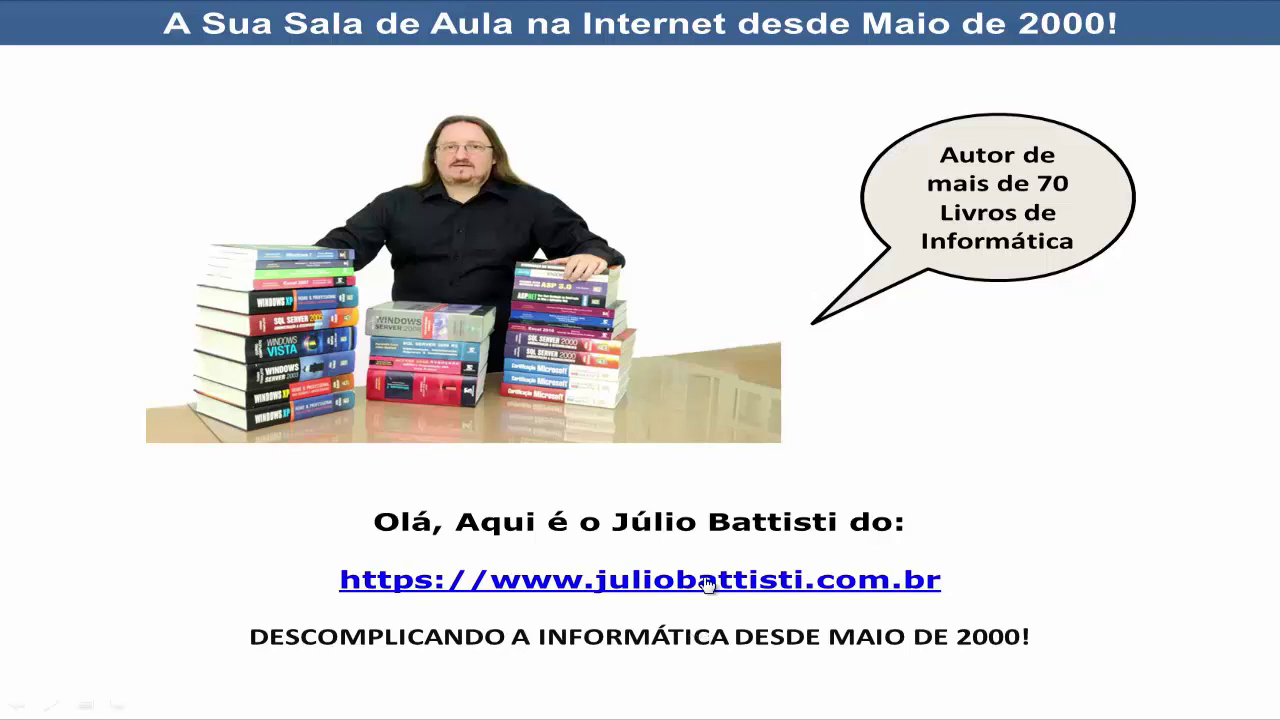
# Advance the slideshow past the 'Programação VBA no Excel' slide to the next promo slide
pyautogui.press('Right')
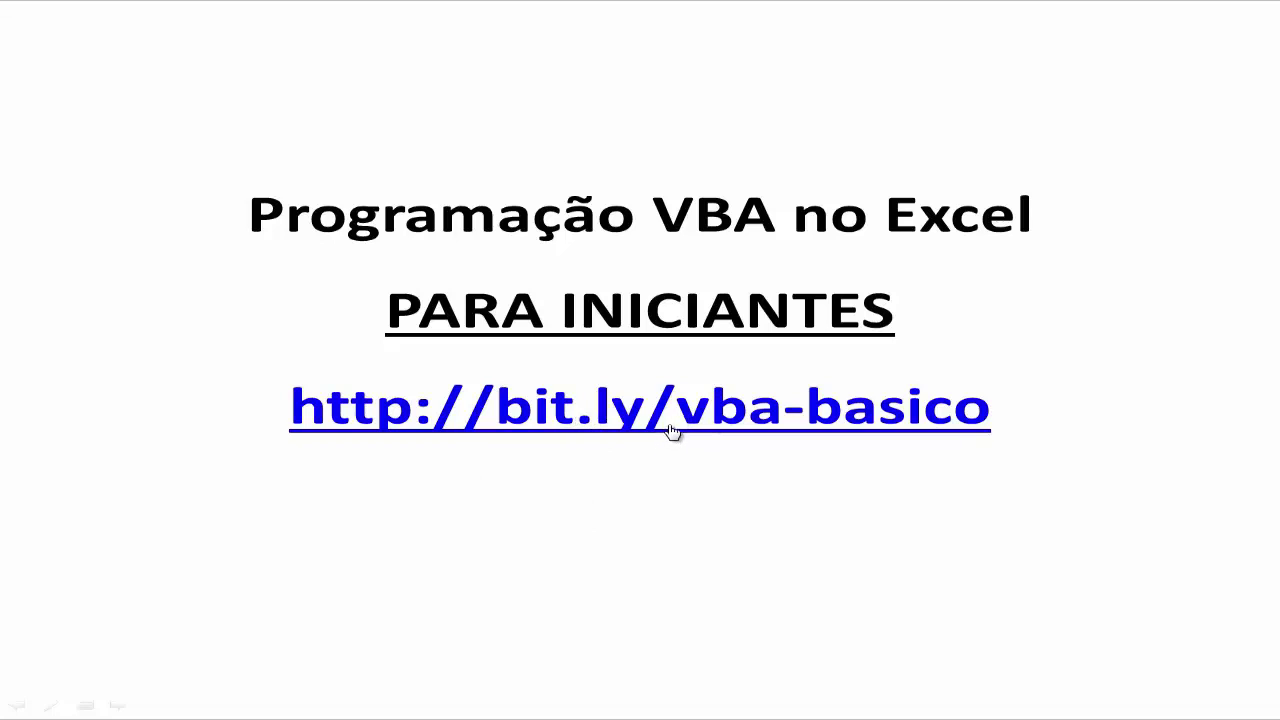
pyautogui.click(585, 469)
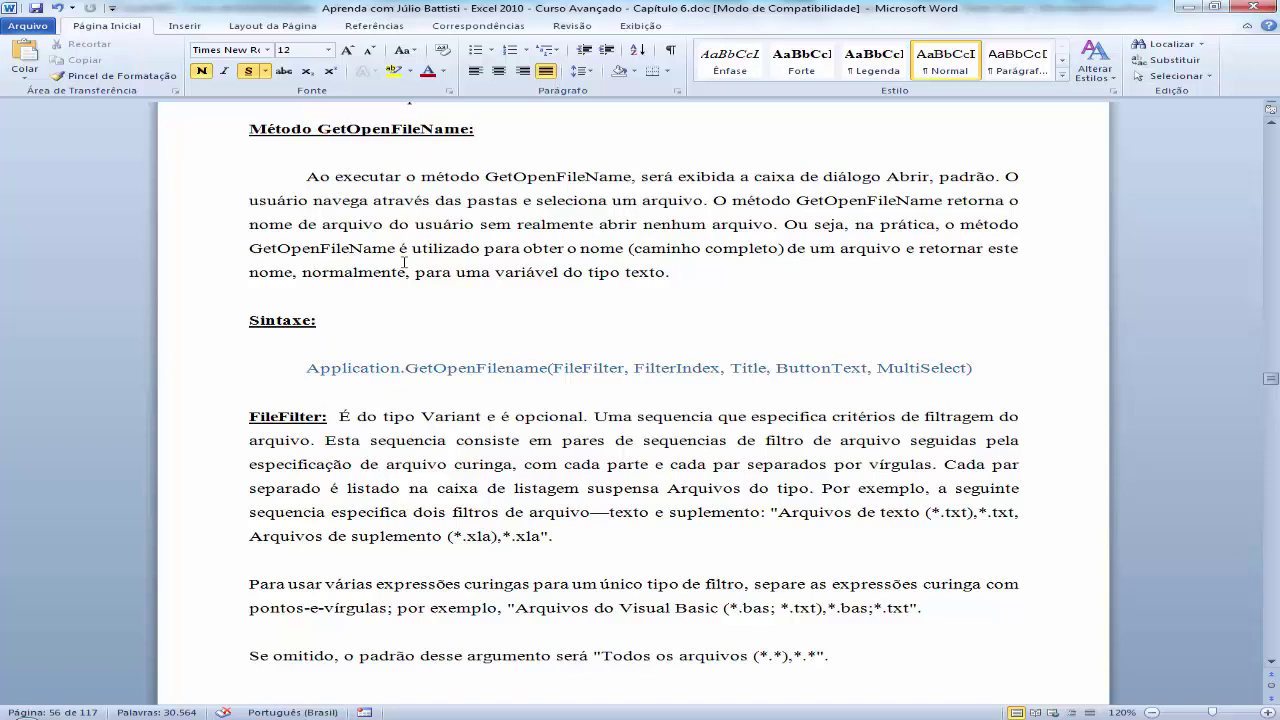
pyautogui.scroll(-1, 410, 260)
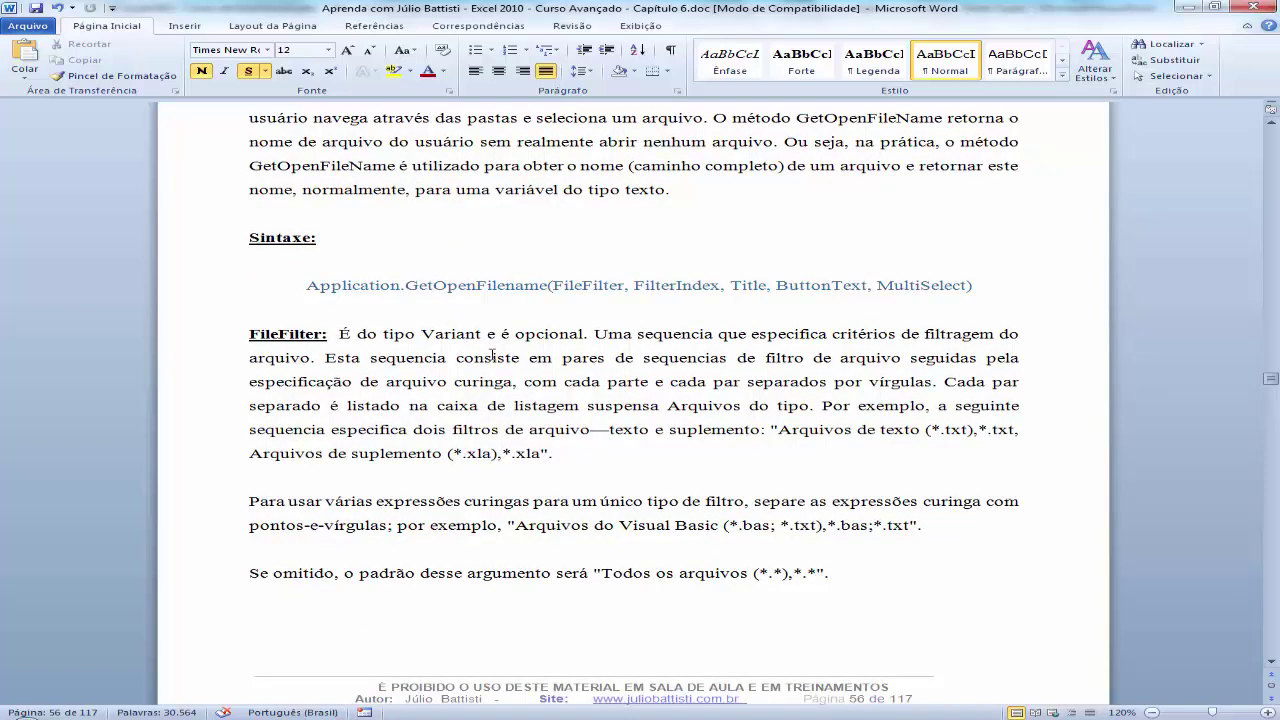
pyautogui.doubleClick(363, 287)
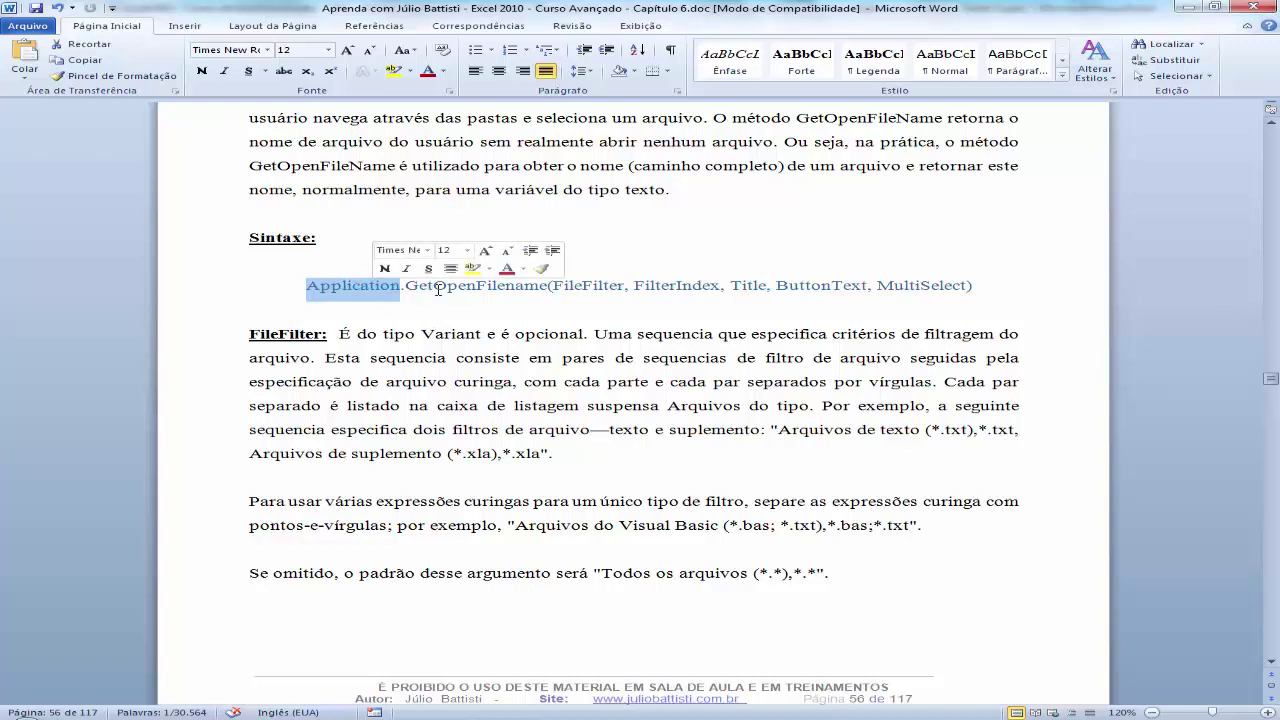
pyautogui.click(446, 285)
pyautogui.doubleClick(504, 286)
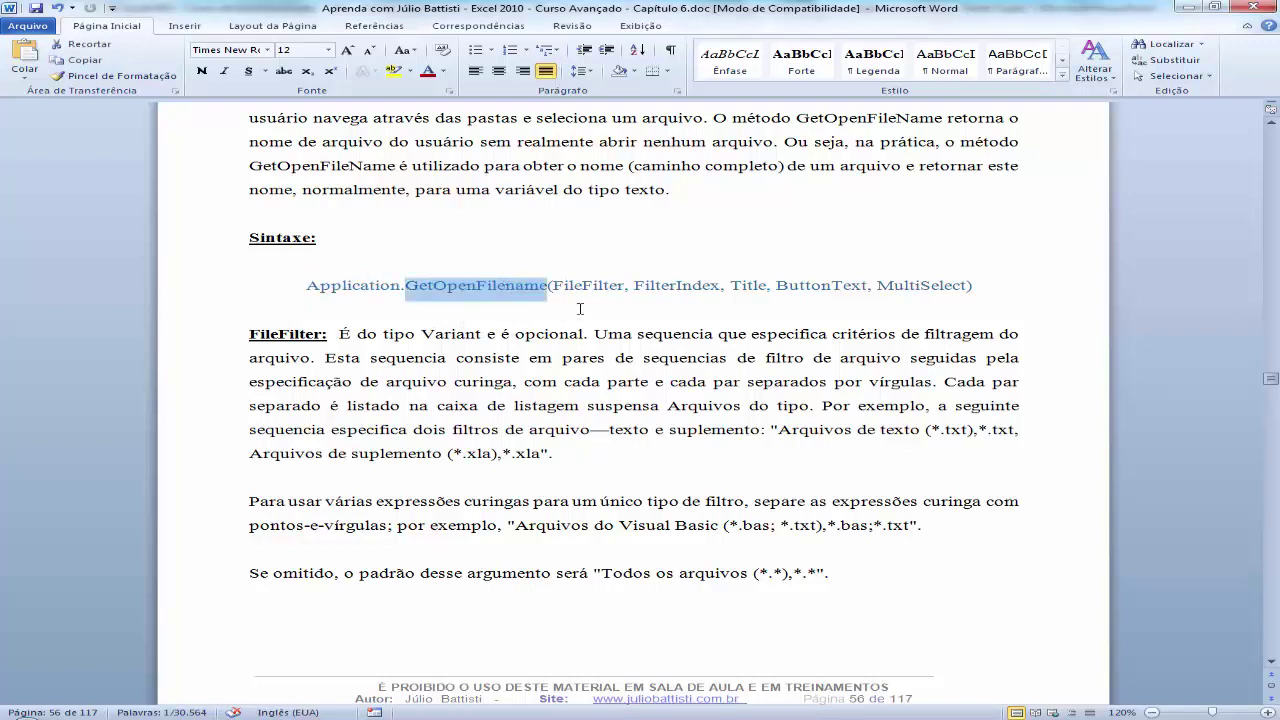
pyautogui.press('Down')
pyautogui.doubleClick(581, 288)
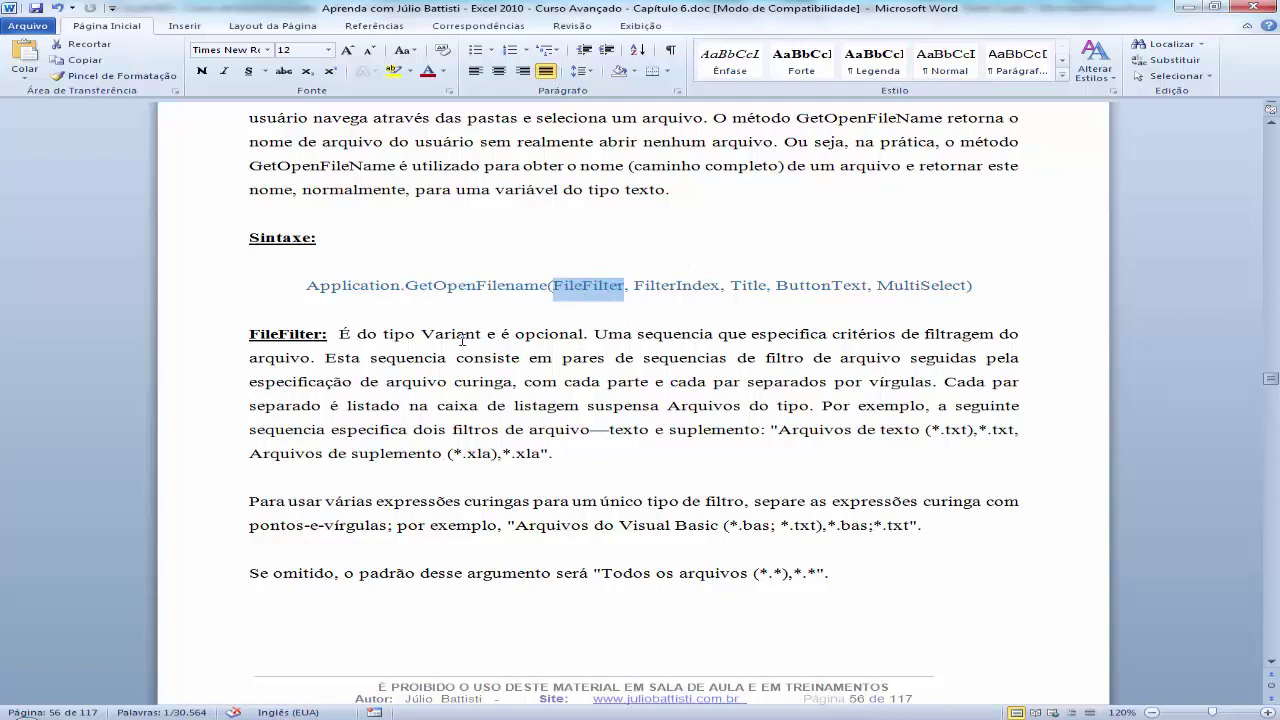
pyautogui.click(521, 337)
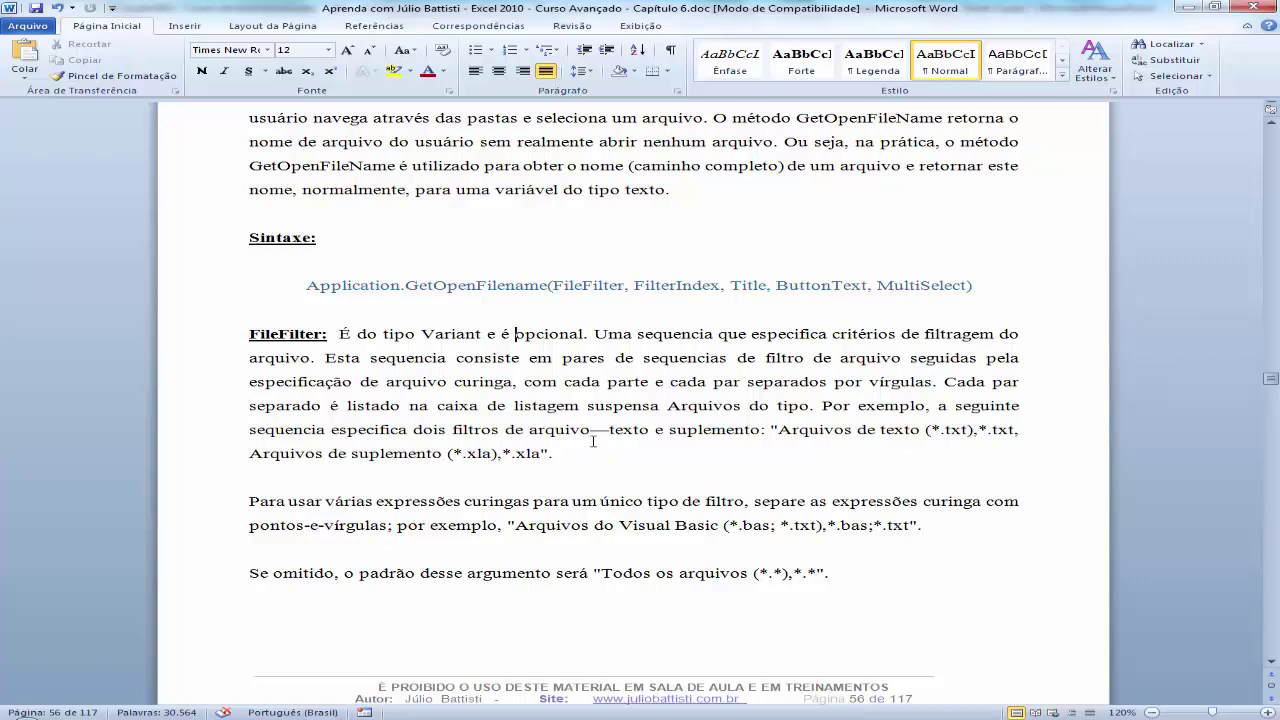
pyautogui.scroll(-1, 460, 515)
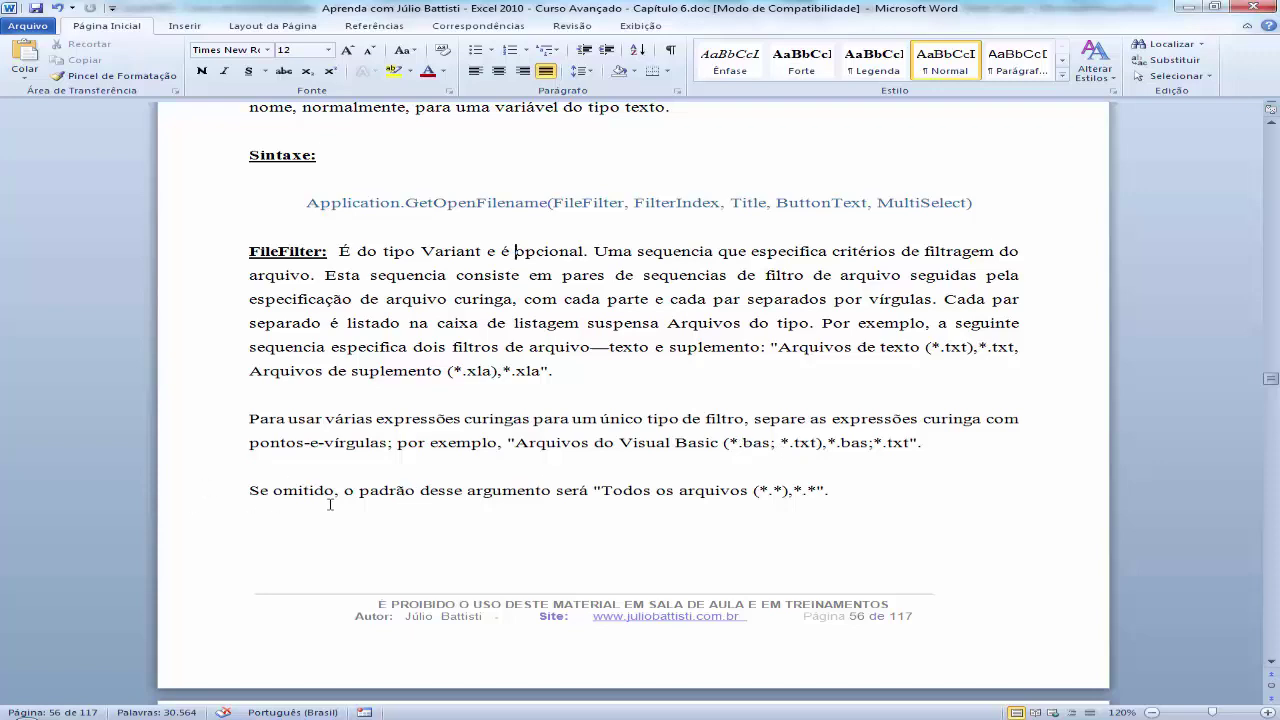
pyautogui.scroll(1, 500, 421)
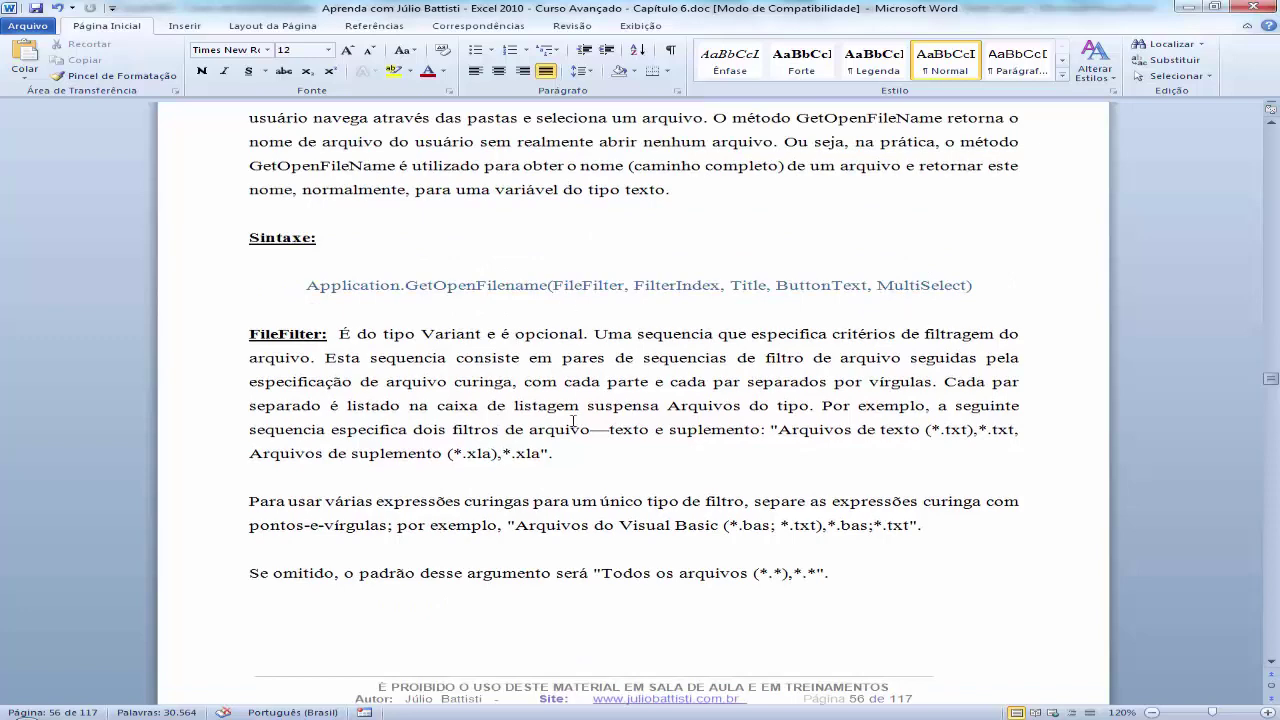
pyautogui.scroll(-2, 572, 421)
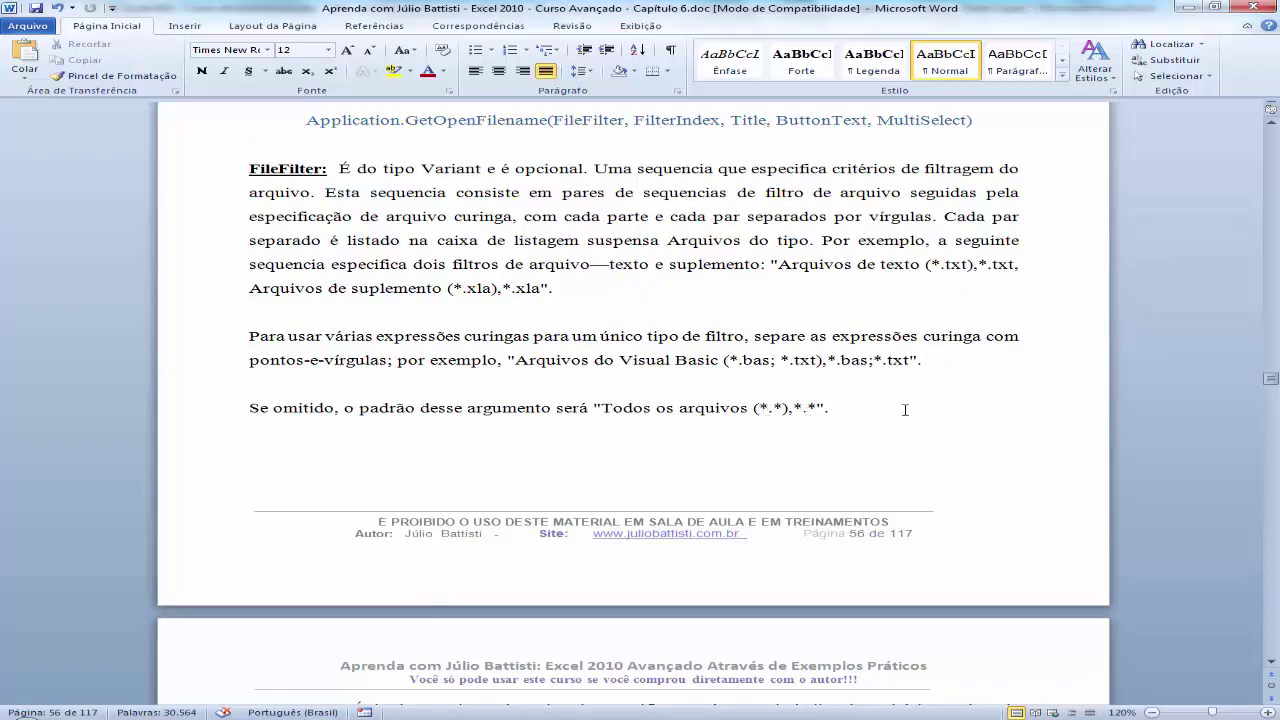
pyautogui.doubleClick(588, 120)
pyautogui.doubleClick(664, 120)
pyautogui.click(668, 305)
pyautogui.scroll(-5, 518, 392)
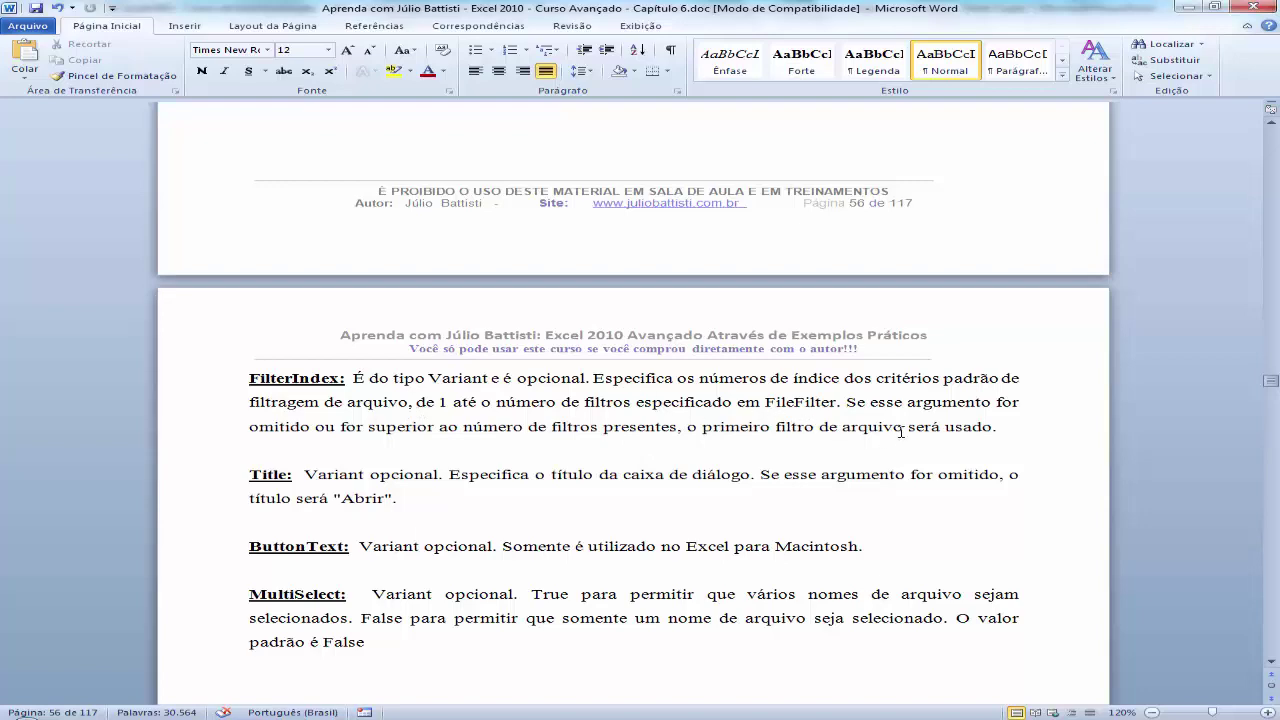
pyautogui.scroll(-1, 534, 412)
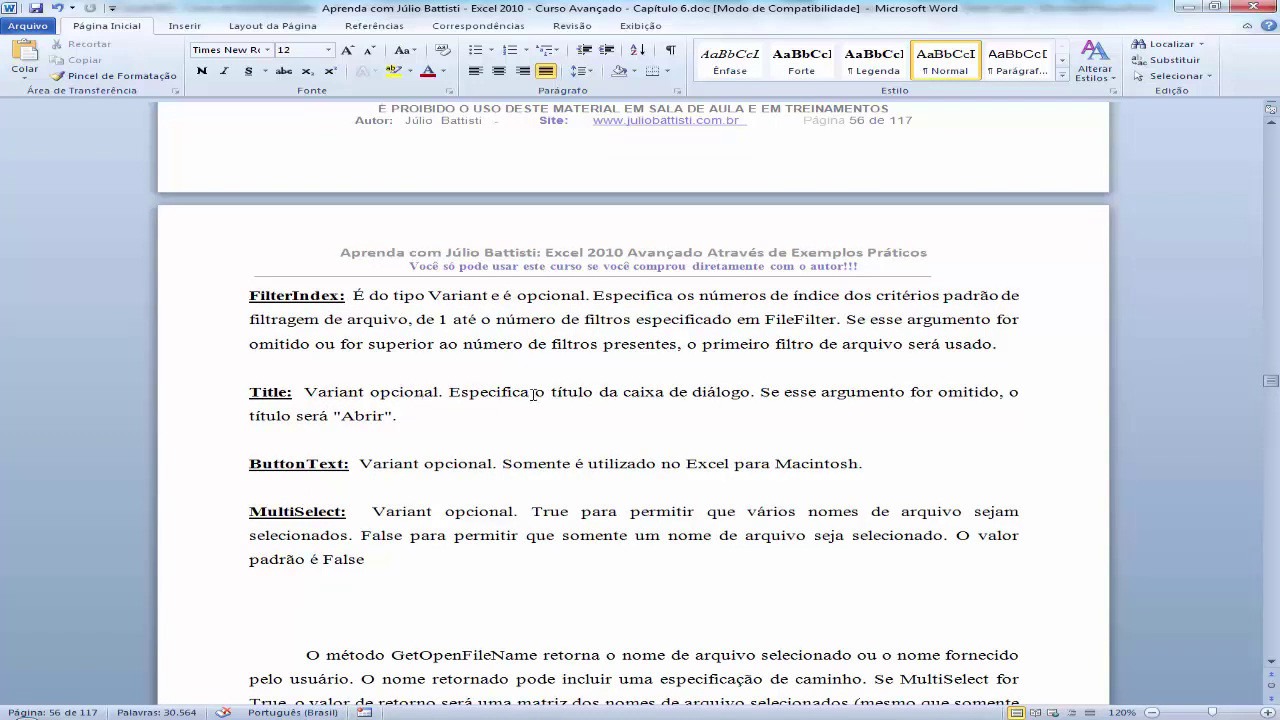
pyautogui.doubleClick(357, 416)
pyautogui.click(451, 415)
pyautogui.doubleClick(362, 416)
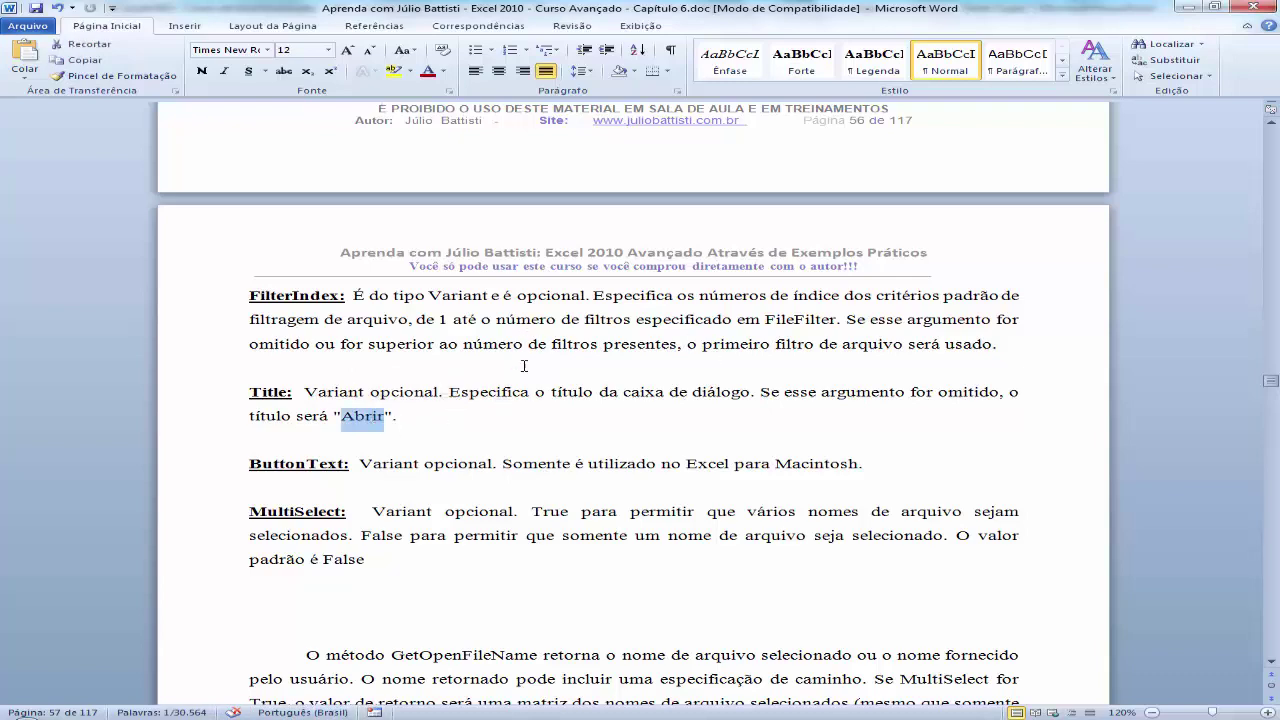
pyautogui.scroll(3, 537, 392)
pyautogui.scroll(7, 537, 392)
pyautogui.scroll(1, 535, 340)
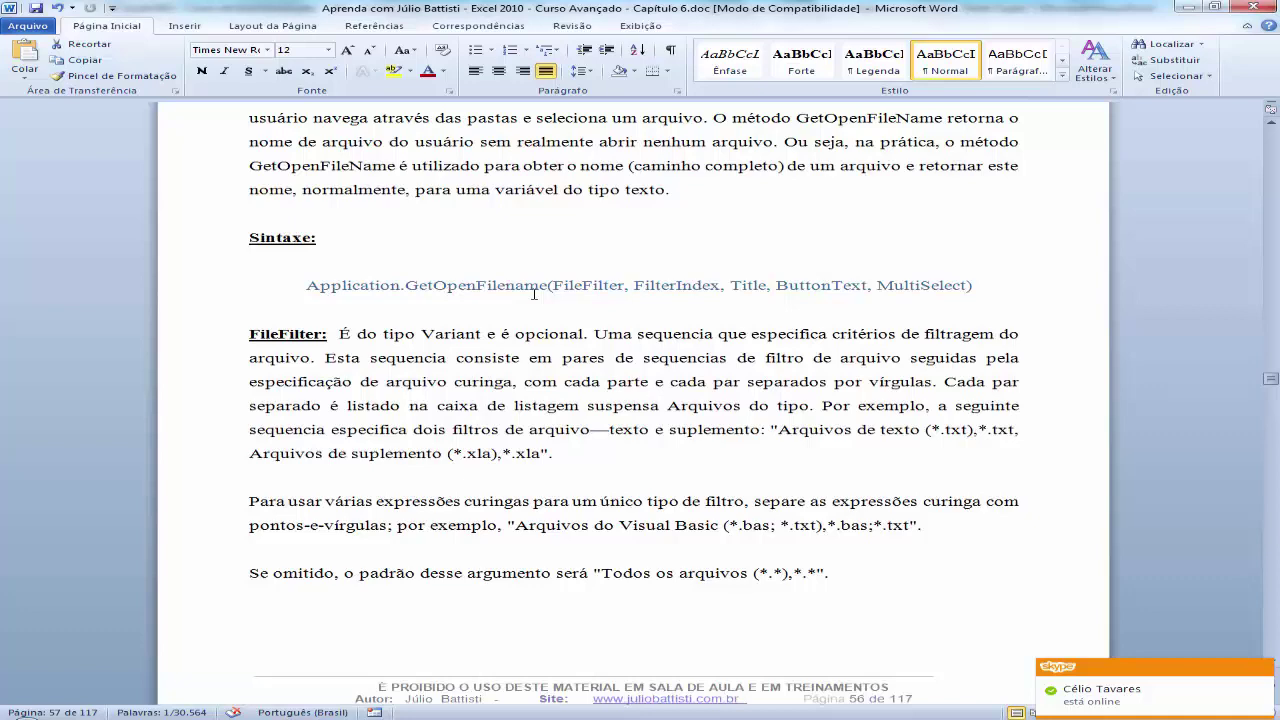
pyautogui.doubleClick(759, 287)
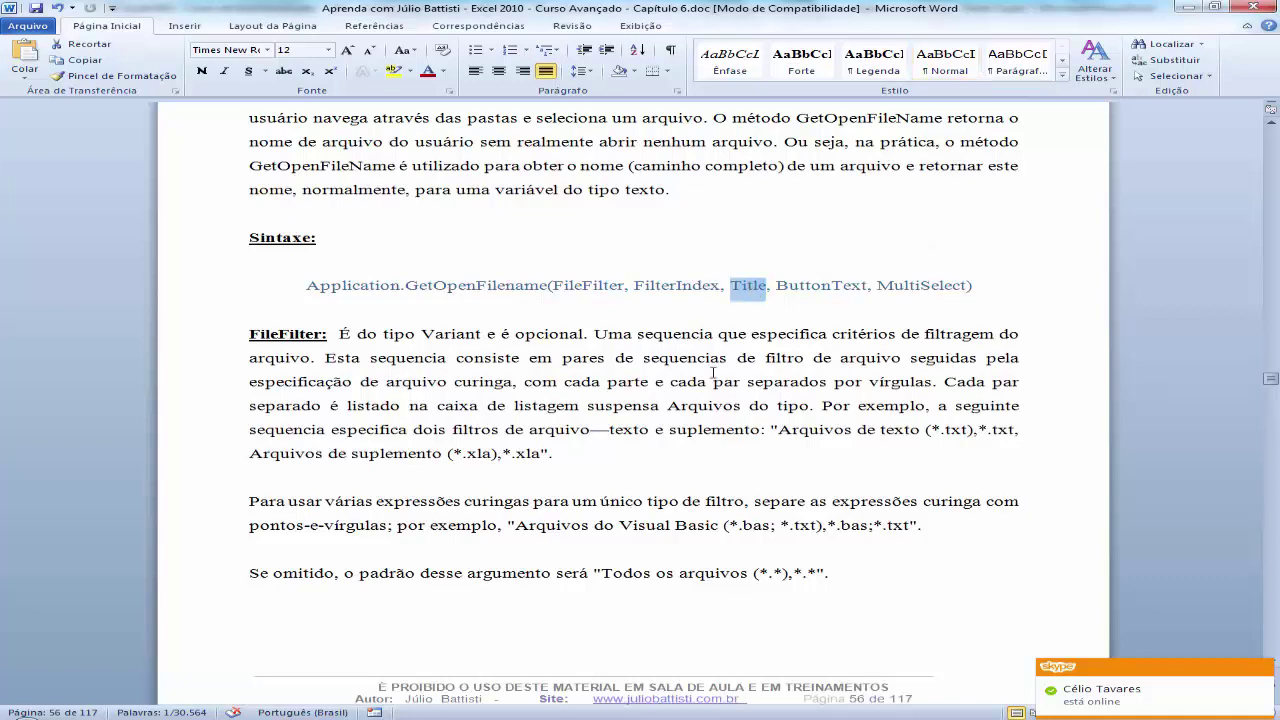
pyautogui.click(823, 285)
pyautogui.scroll(-5, 691, 424)
pyautogui.scroll(-4, 691, 424)
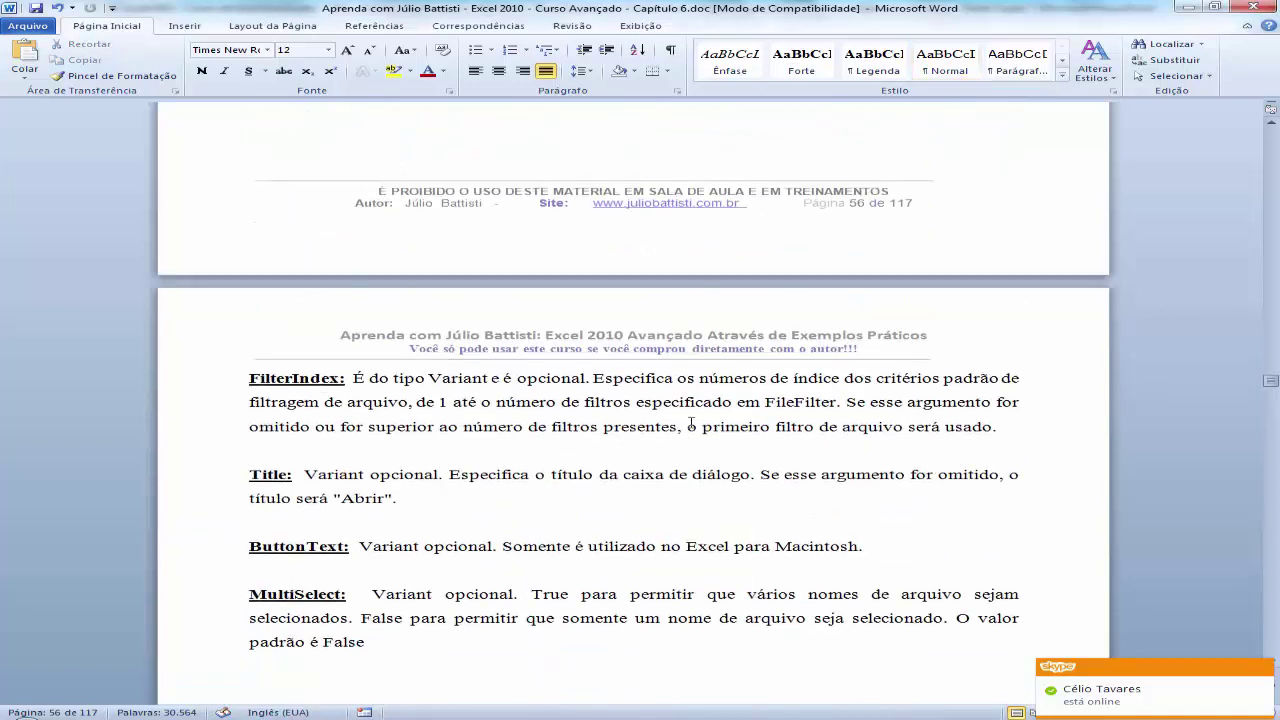
pyautogui.scroll(-1, 691, 424)
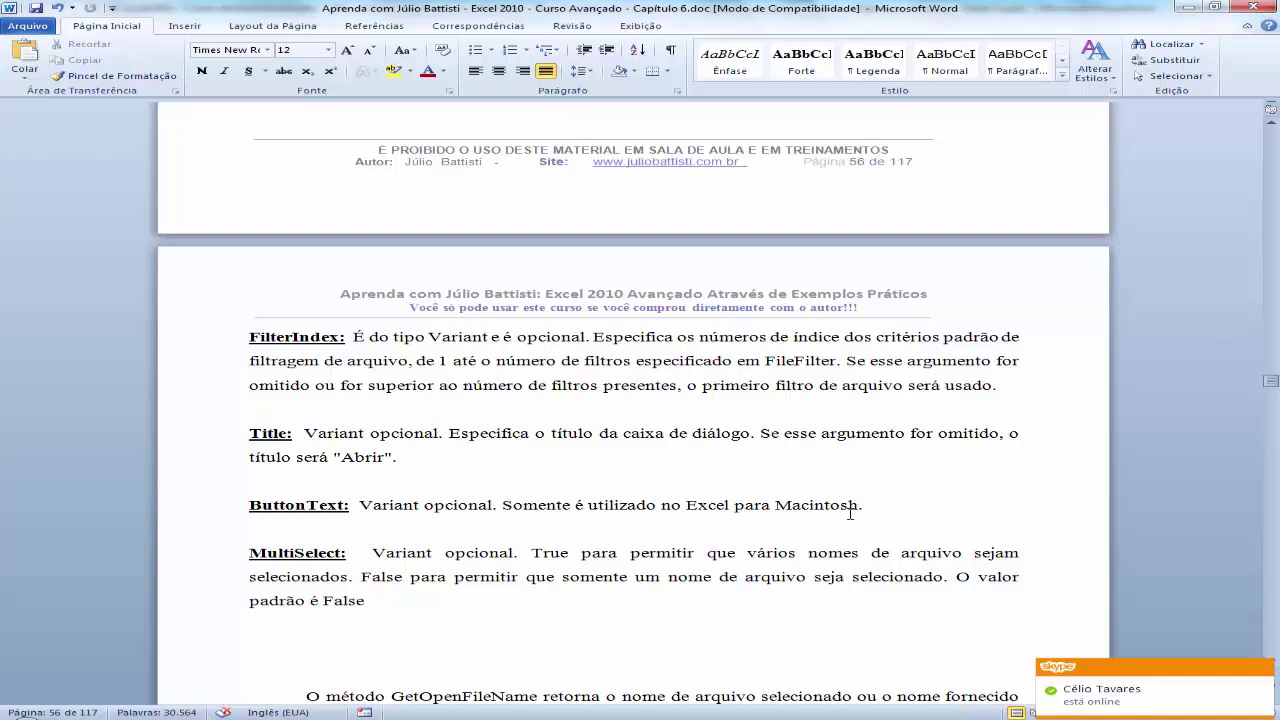
pyautogui.moveTo(865, 505); pyautogui.dragTo(250, 505)
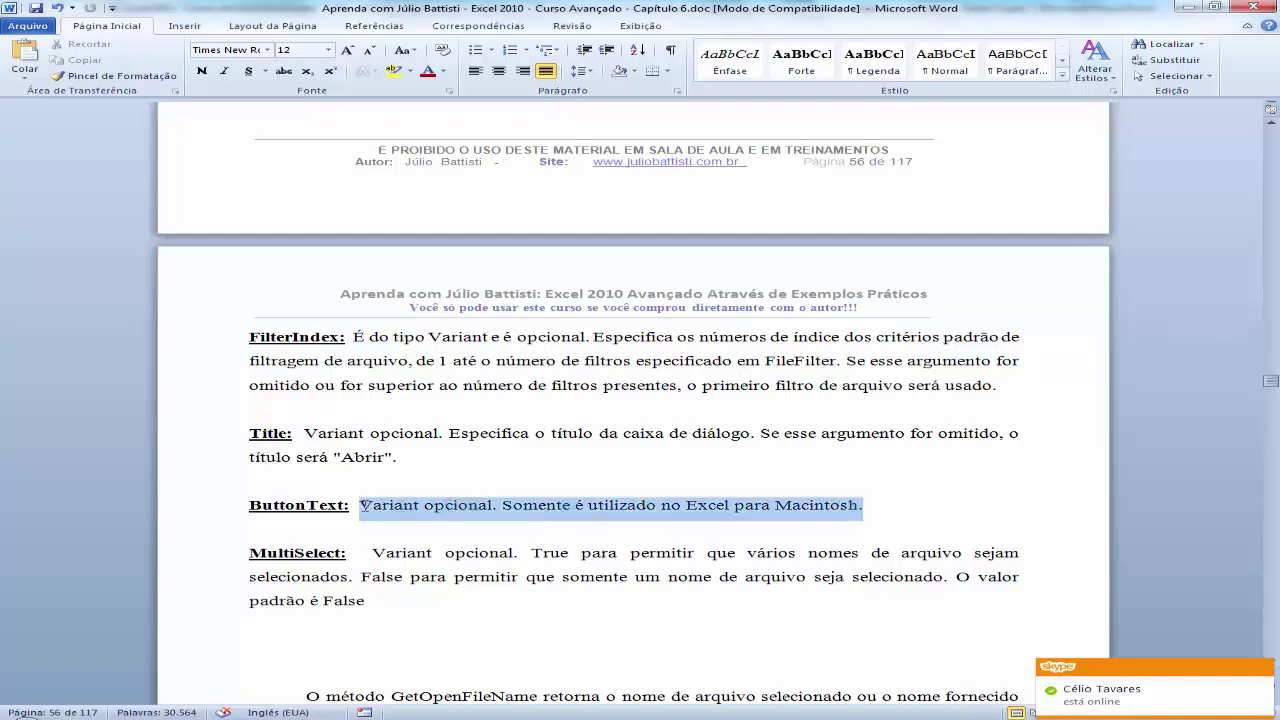
pyautogui.click(563, 508)
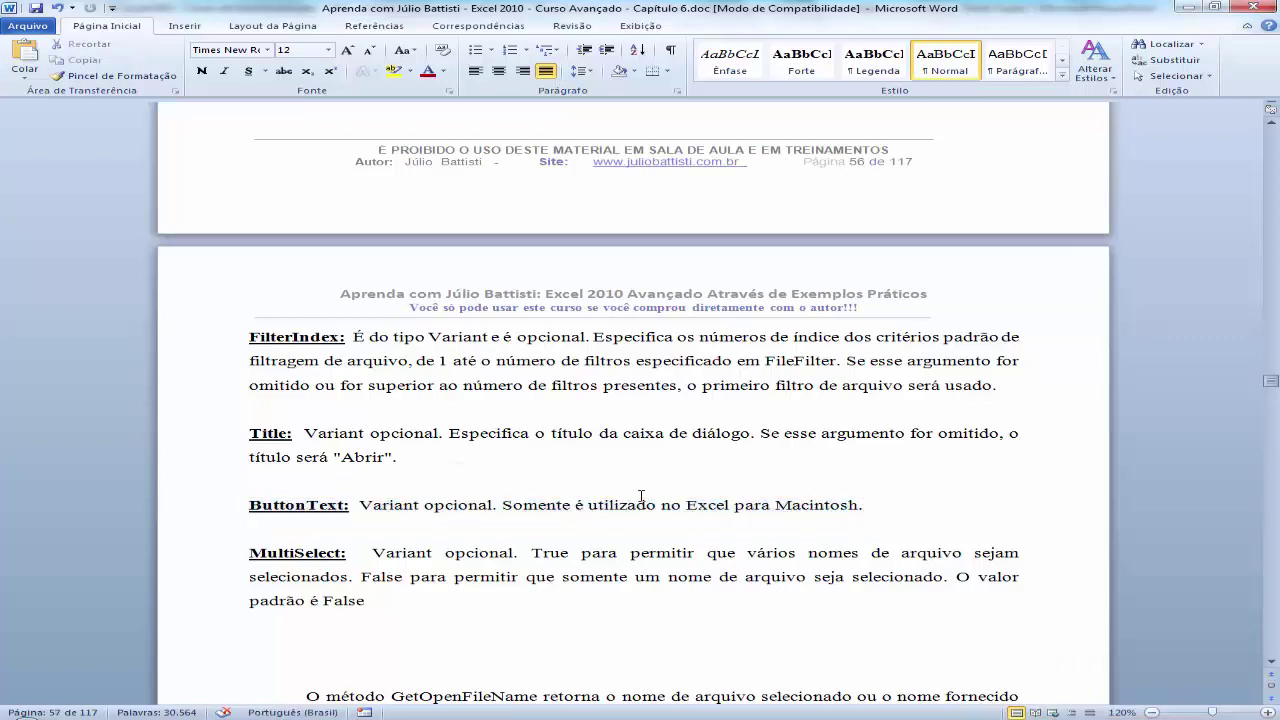
pyautogui.scroll(2, 638, 497)
pyautogui.scroll(6, 638, 497)
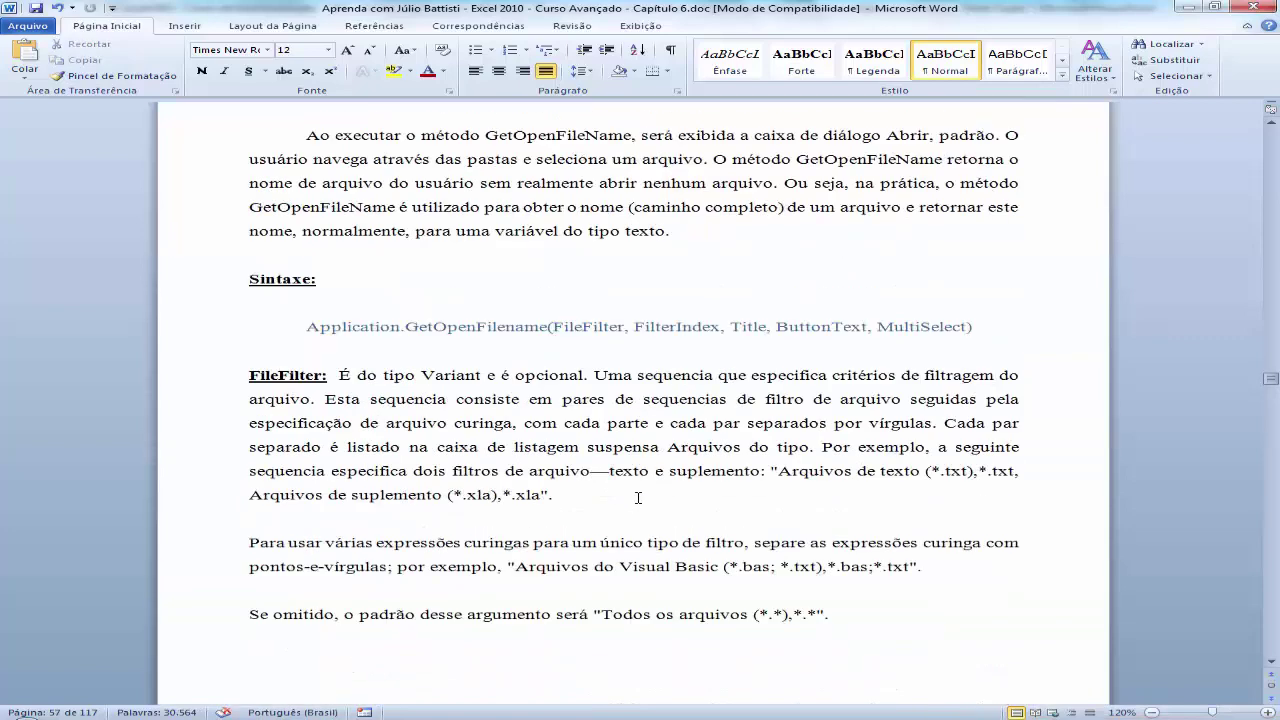
pyautogui.scroll(-4, 936, 367)
pyautogui.scroll(-5, 936, 370)
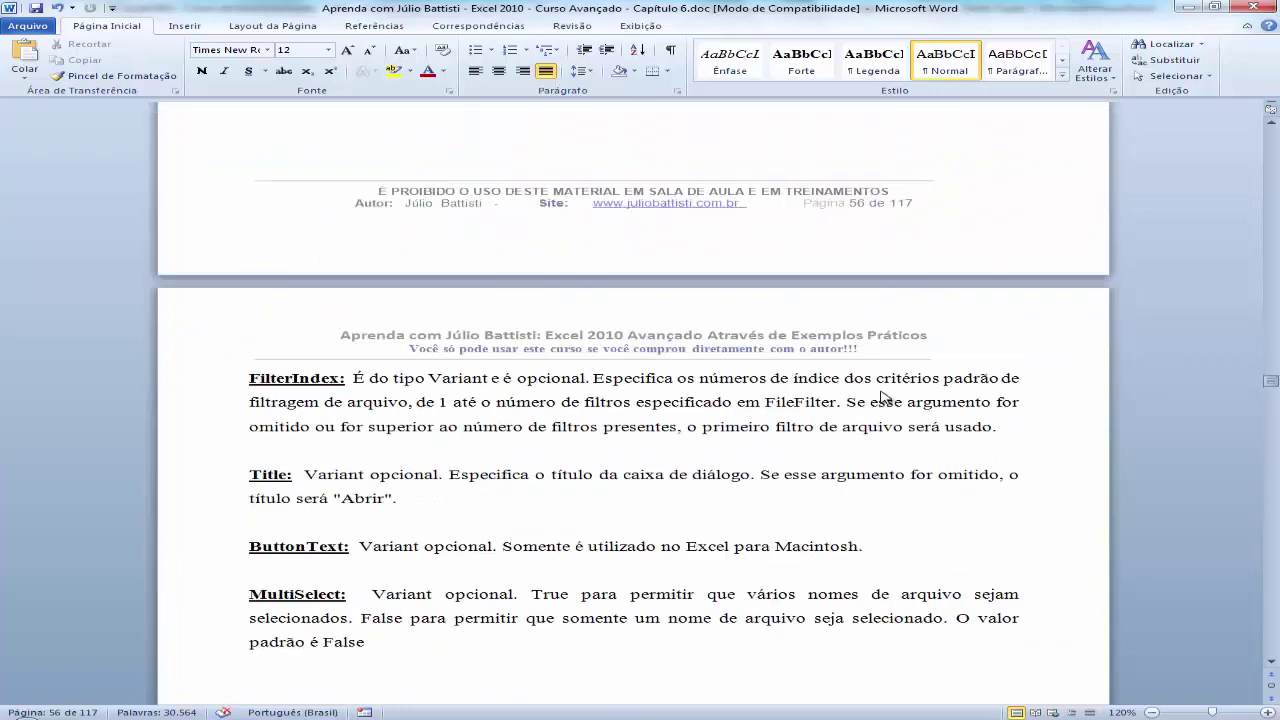
pyautogui.scroll(5, 882, 391)
pyautogui.scroll(1, 882, 391)
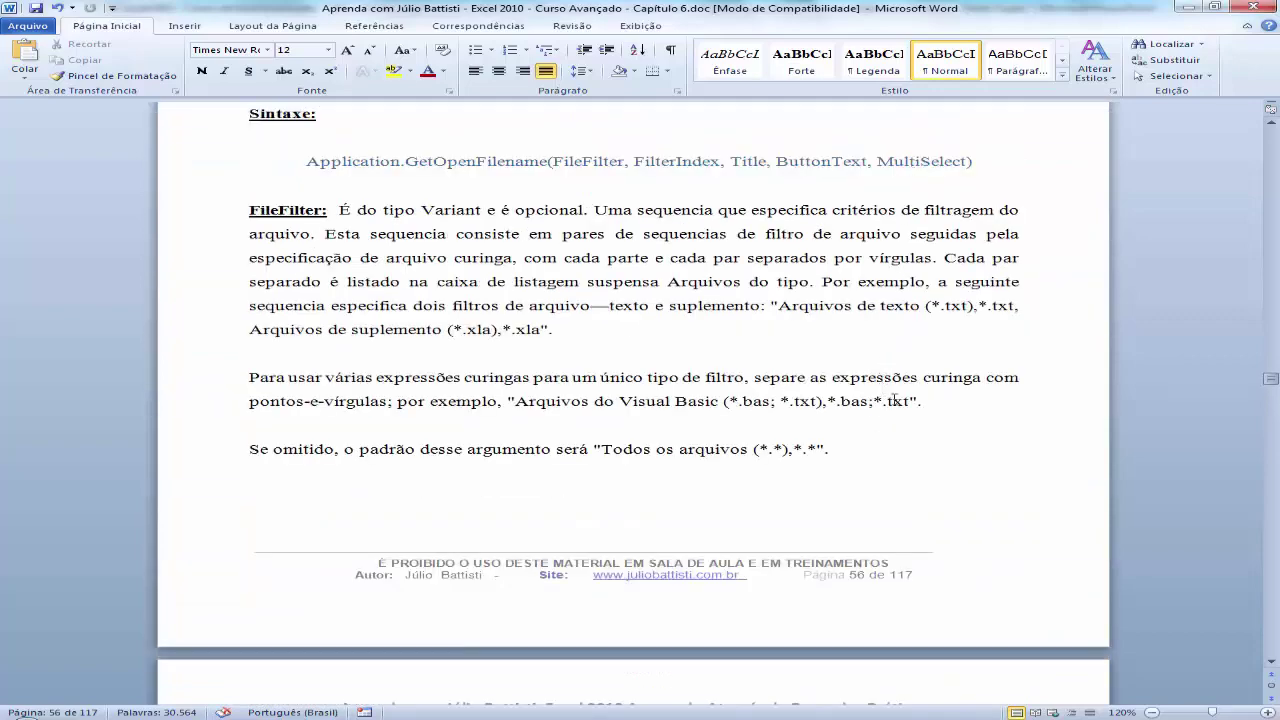
pyautogui.scroll(-5, 890, 415)
pyautogui.scroll(-3, 463, 388)
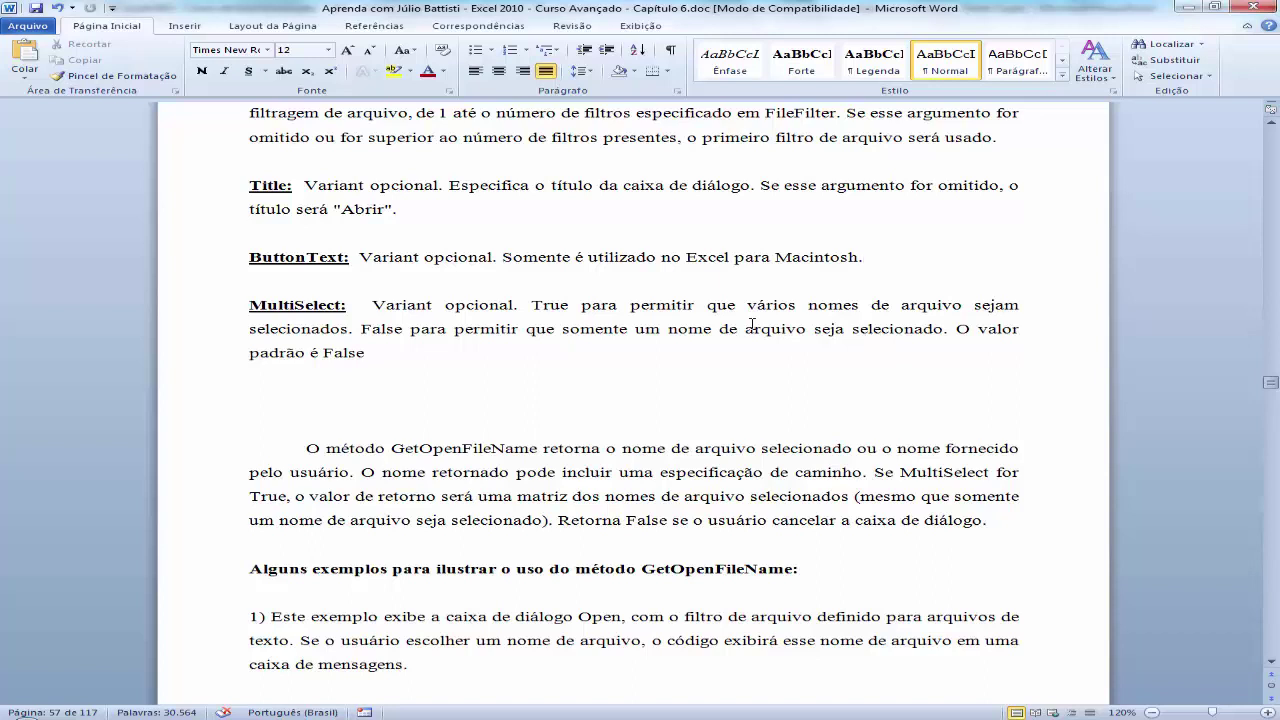
# Delete the blank lines after the MultiSelect paragraph ending 'padrão é False'
pyautogui.doubleClick(392, 333)
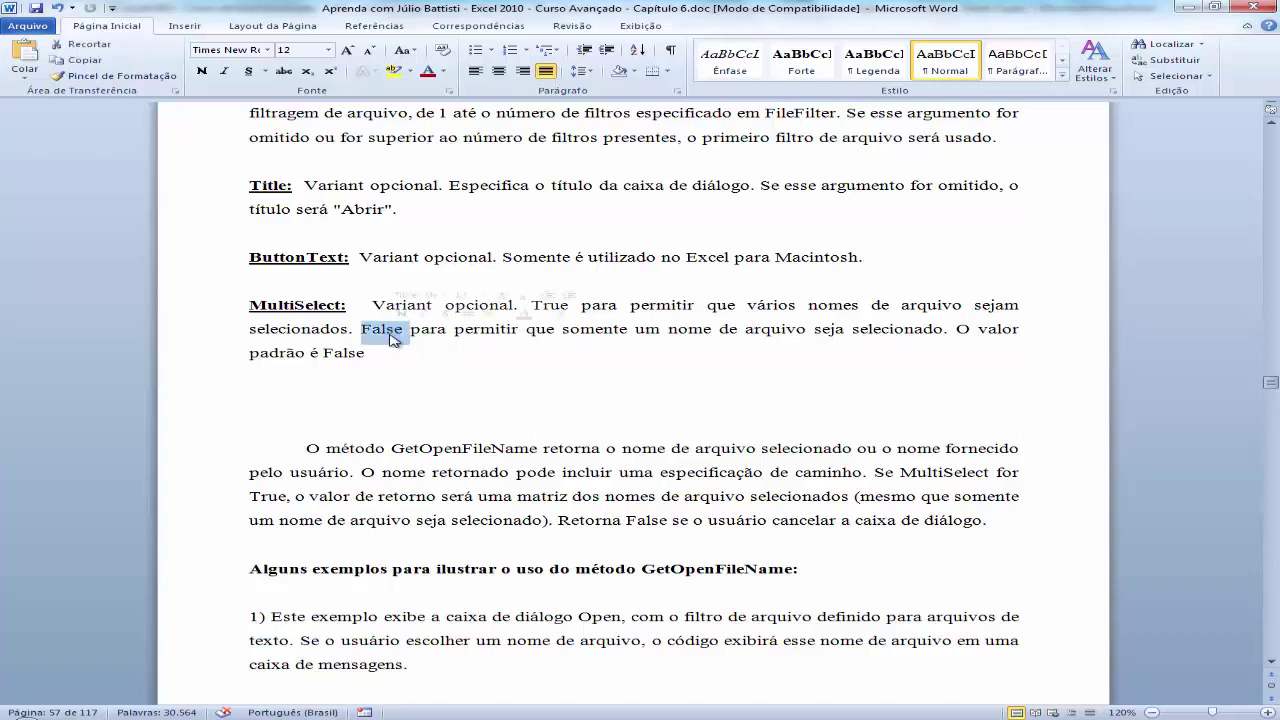
pyautogui.click(665, 331)
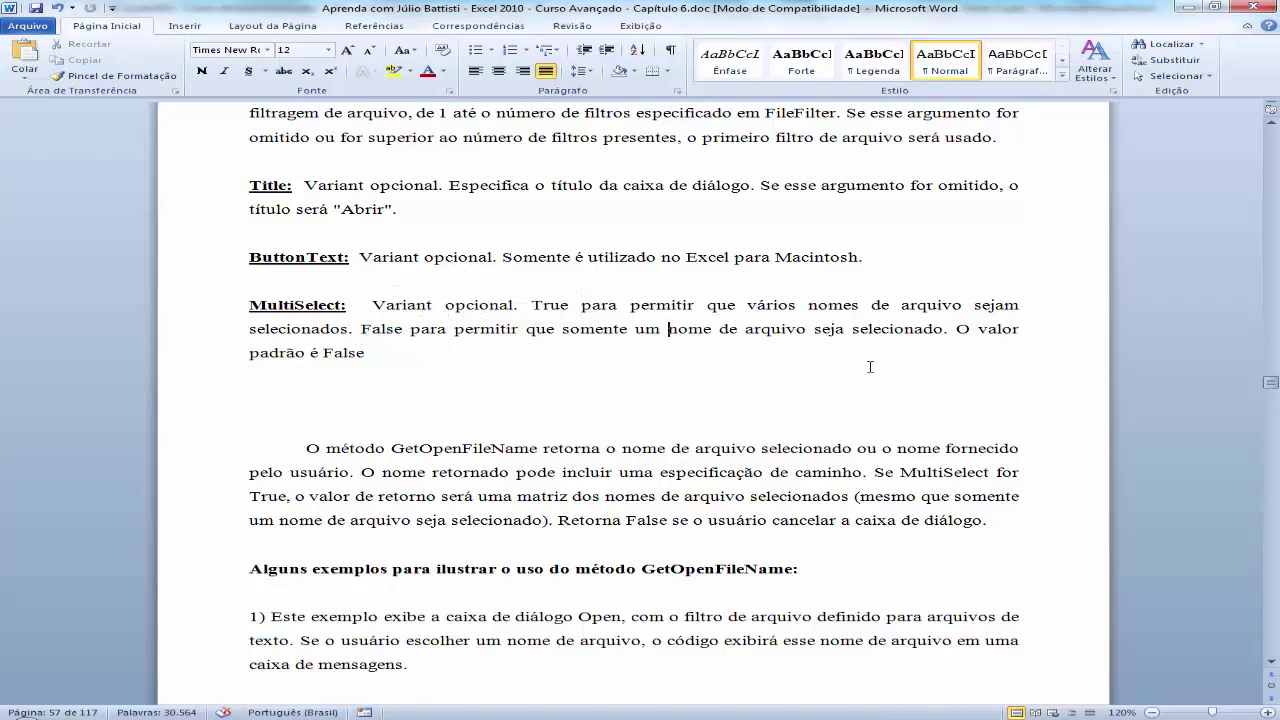
pyautogui.click(384, 354)
pyautogui.press('Delete')
pyautogui.press('Delete')
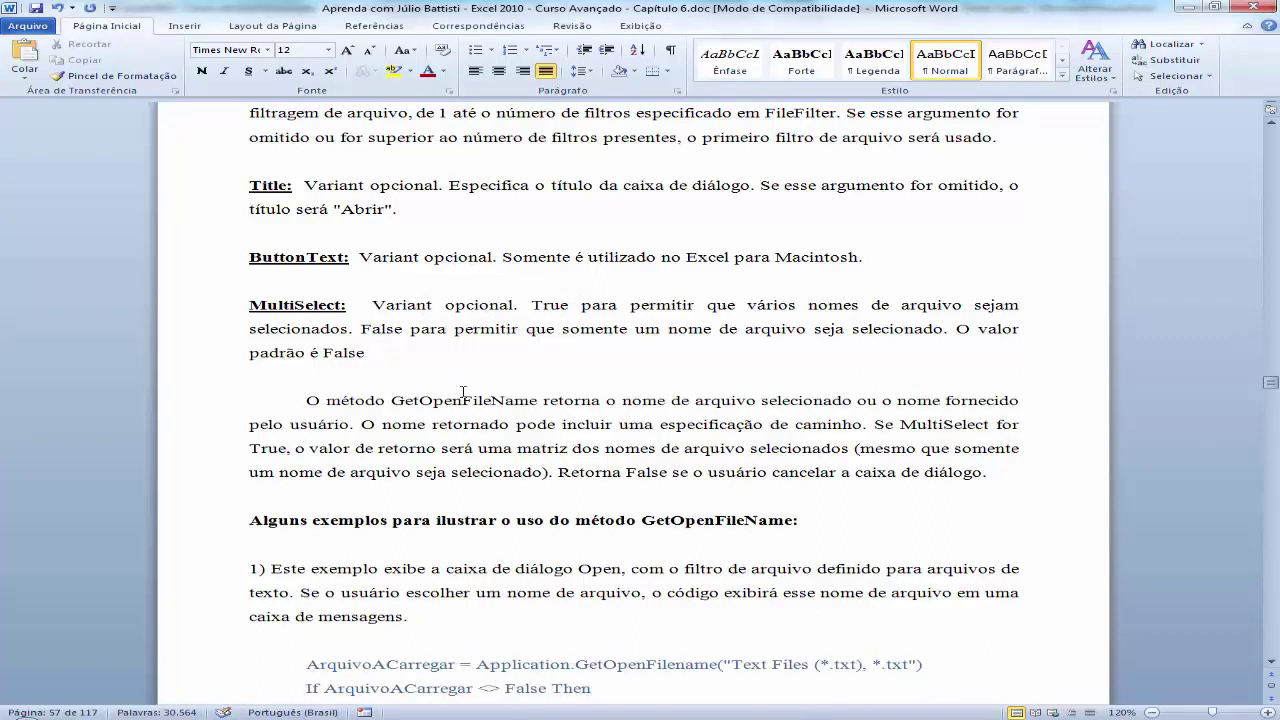
# Scroll down to the 'Alguns exemplos…' section and its first Text Files (*.txt) example
pyautogui.scroll(-2, 465, 395)
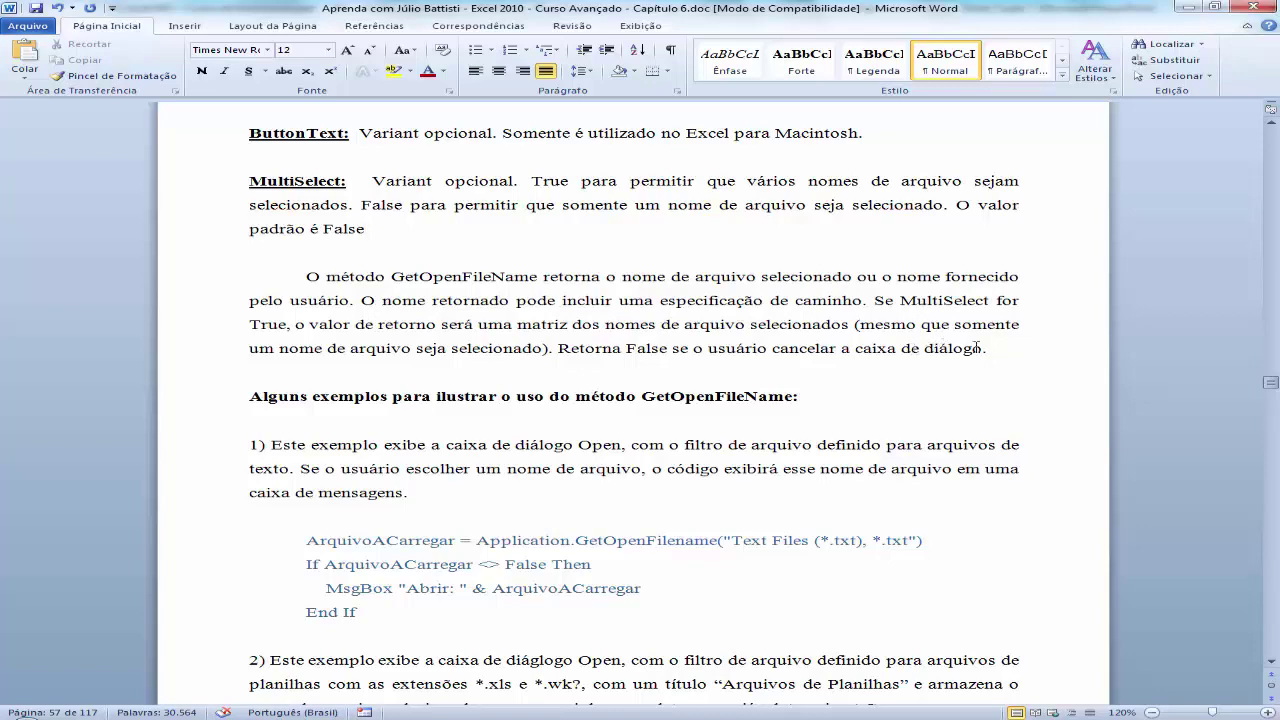
pyautogui.scroll(2, 912, 312)
pyautogui.scroll(5, 912, 312)
pyautogui.scroll(5, 912, 310)
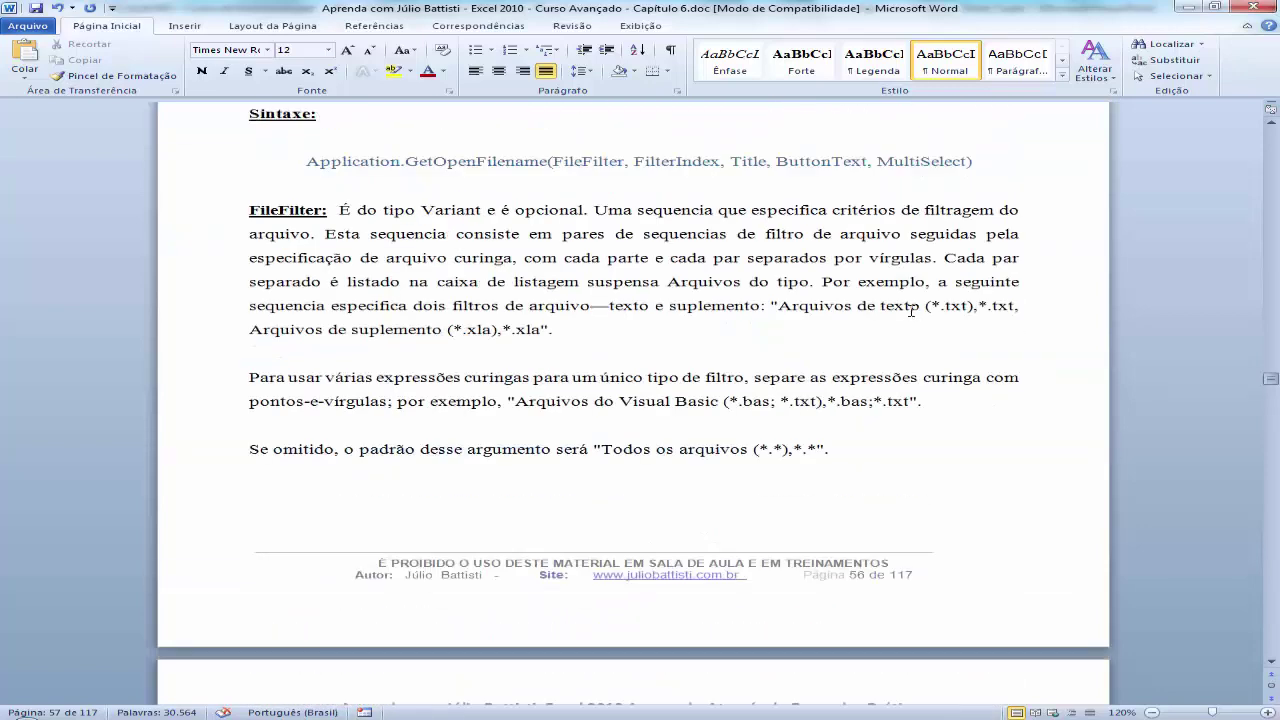
pyautogui.scroll(2, 915, 300)
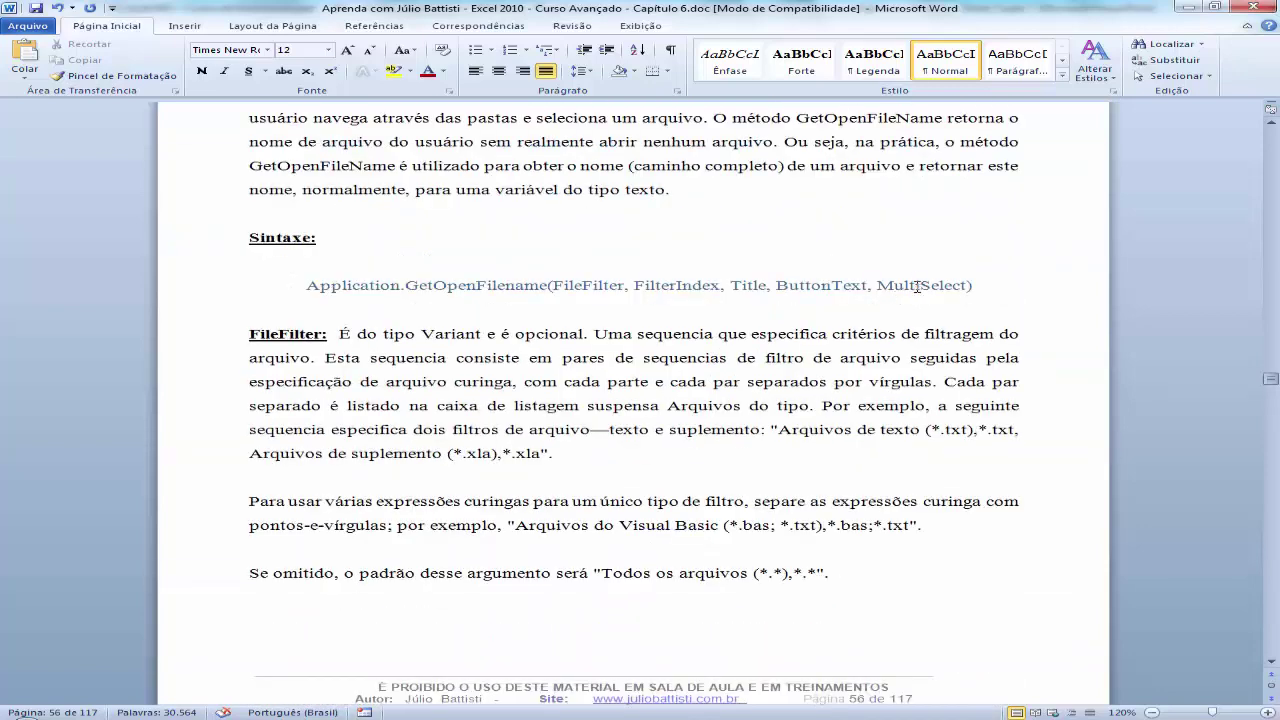
pyautogui.scroll(-4, 917, 287)
pyautogui.scroll(-3, 917, 287)
pyautogui.scroll(-6, 917, 287)
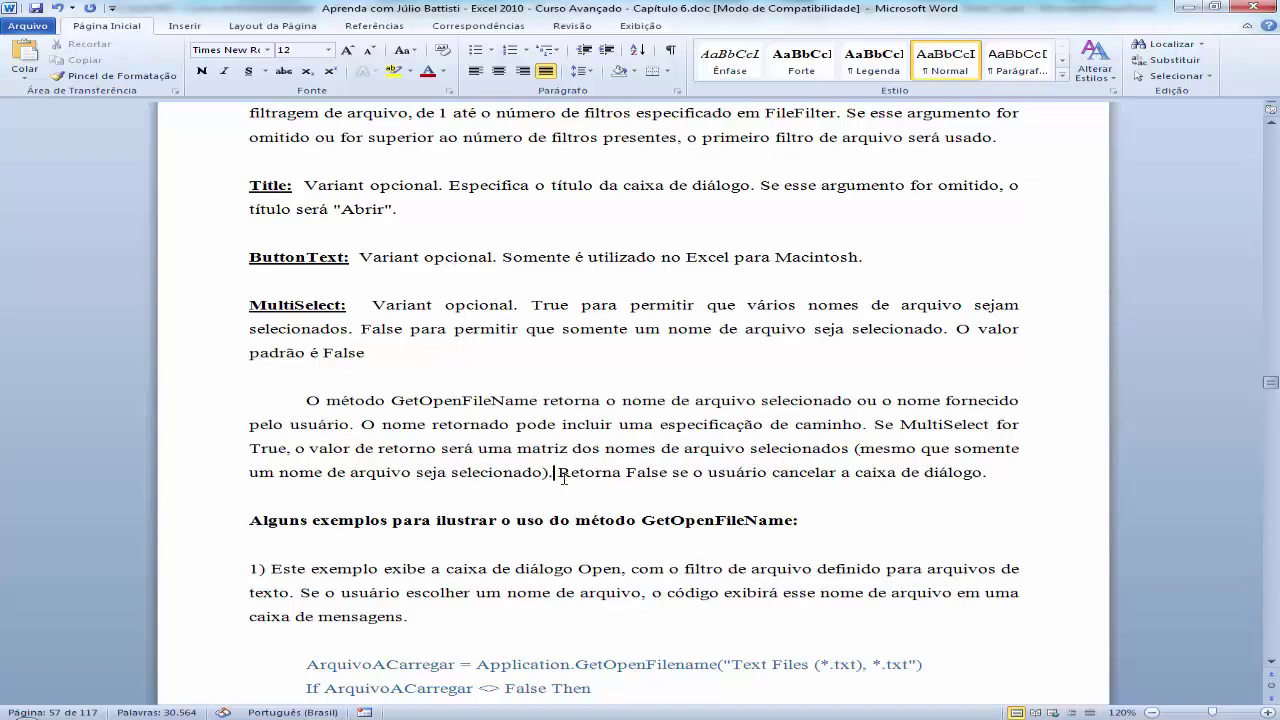
pyautogui.scroll(-1, 560, 470)
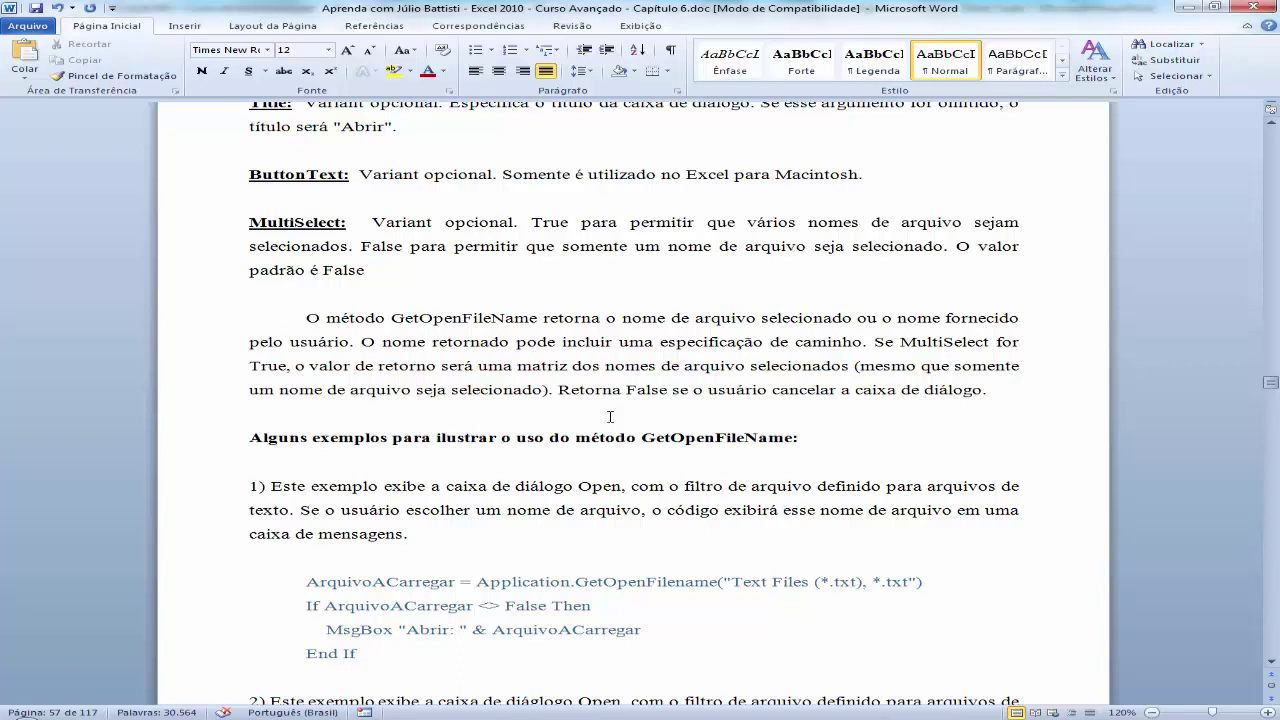
# Highlight the GetOpenFileName examples heading in yellow
pyautogui.scroll(-2, 610, 416)
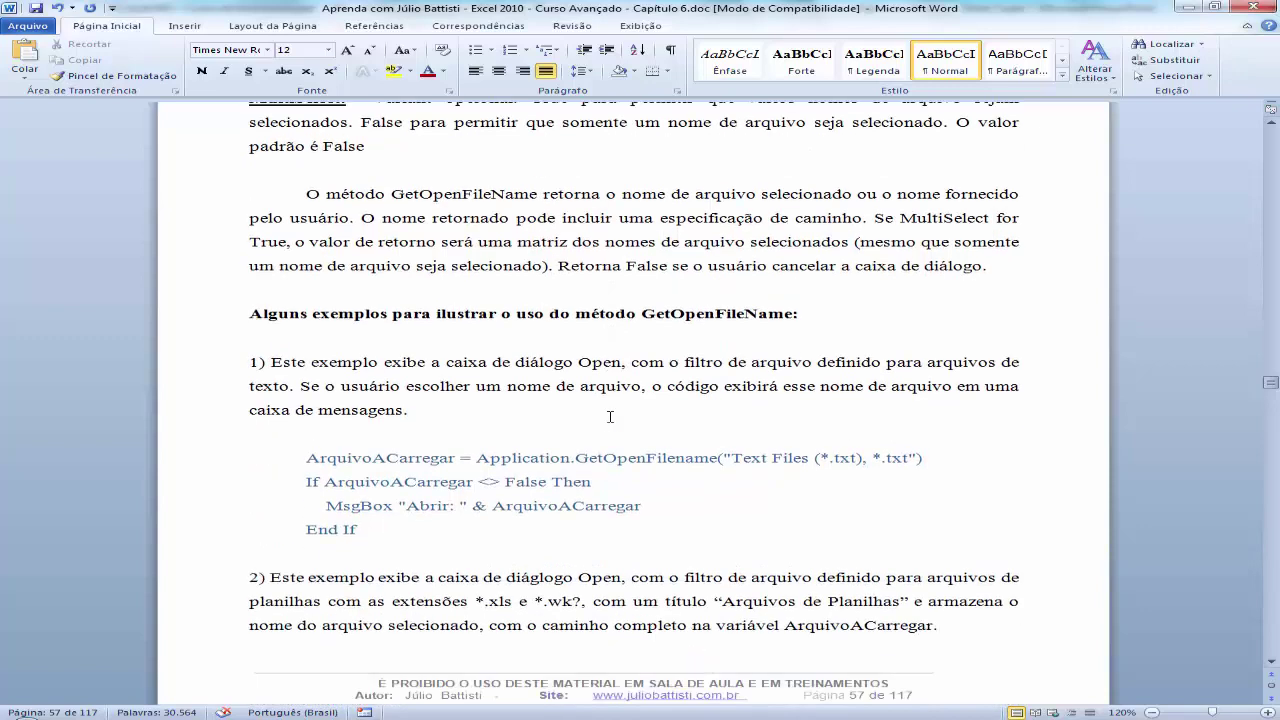
pyautogui.scroll(-1, 666, 378)
pyautogui.moveTo(816, 231); pyautogui.dragTo(184, 232)
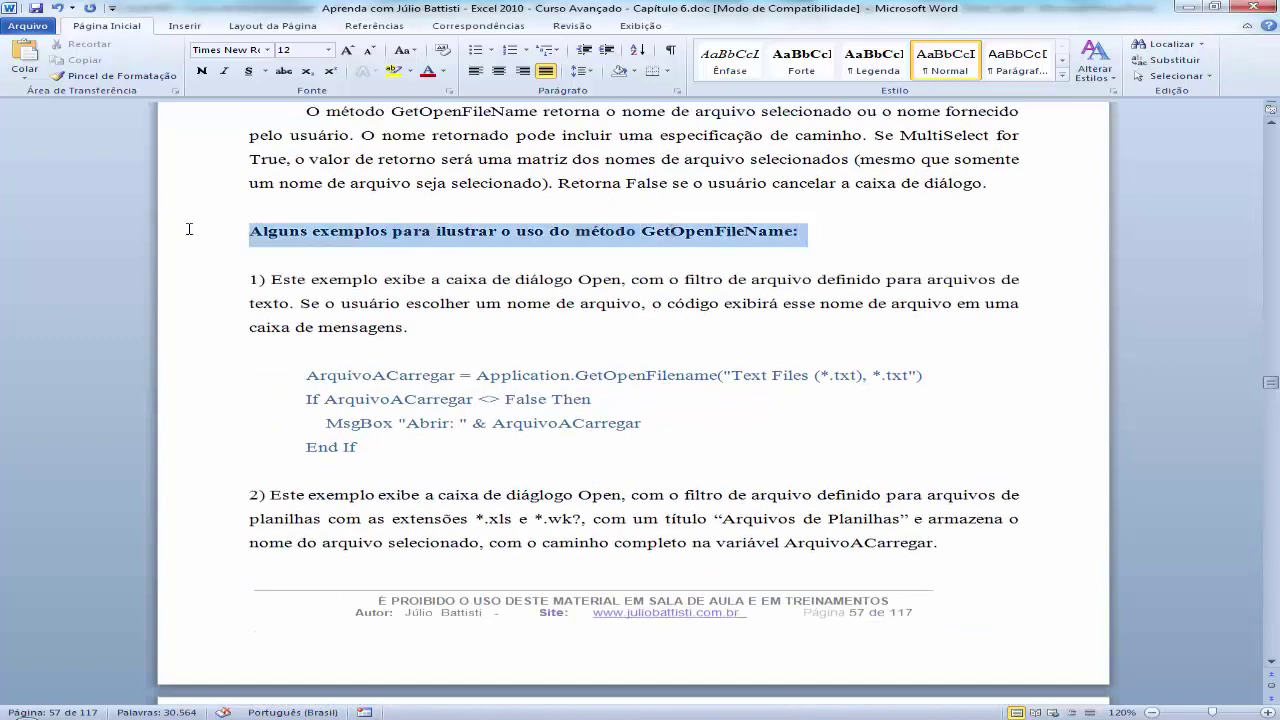
pyautogui.click(394, 71)
pyautogui.click(388, 282)
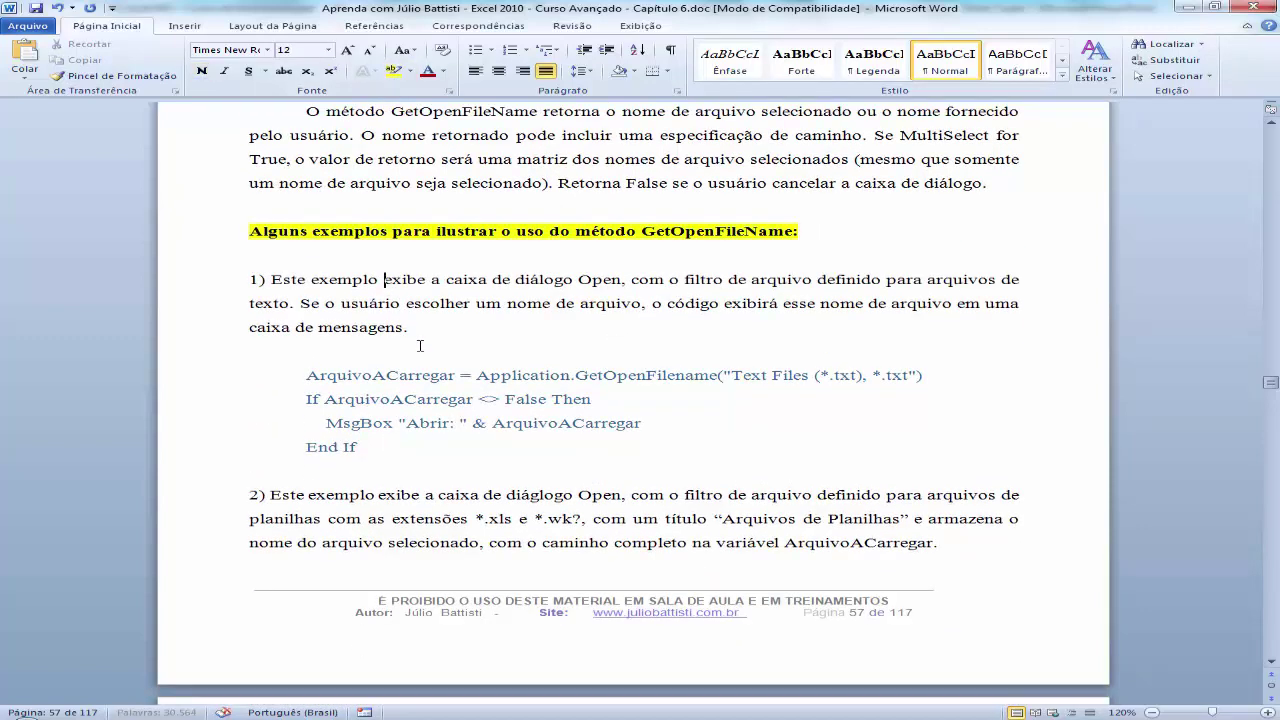
# Change 'Open' to 'Abrir' in example 1's description
pyautogui.doubleClick(591, 283)
pyautogui.write('Ab')
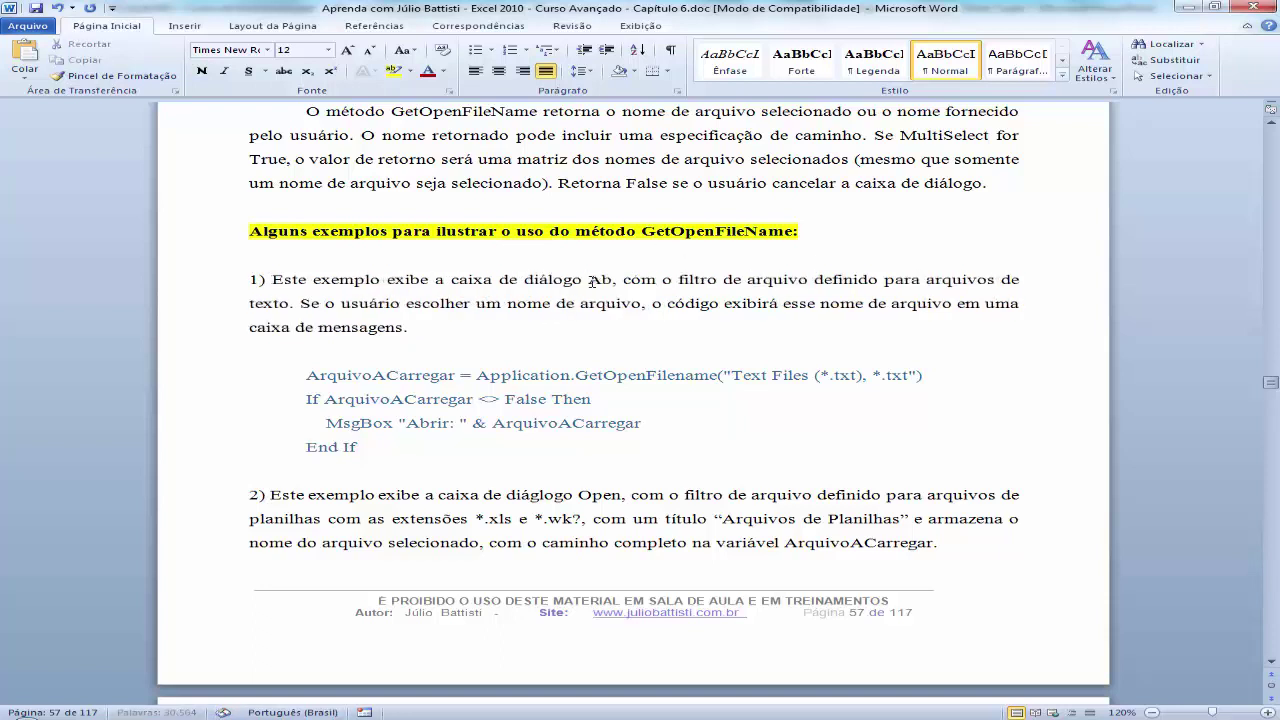
pyautogui.write('rir')
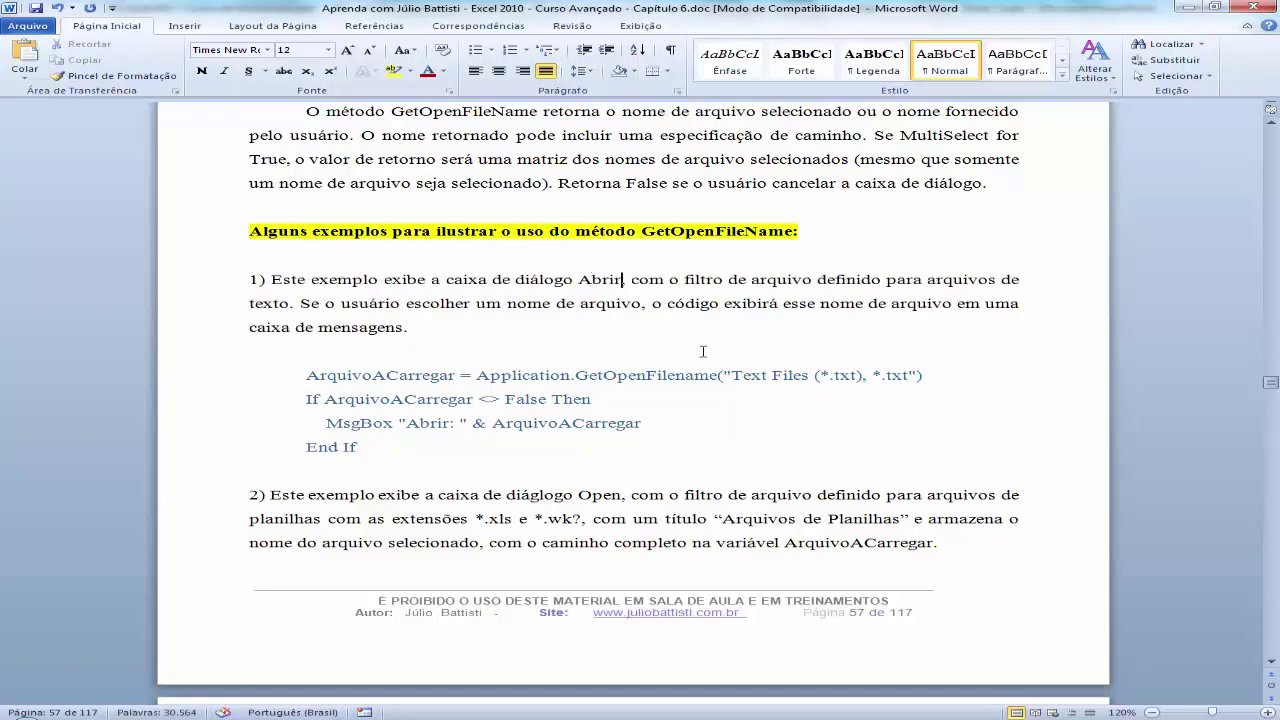
pyautogui.click(634, 323)
# Copy the four lines of example code and switch to Excel's Pasta3 workbook
pyautogui.moveTo(378, 450); pyautogui.dragTo(299, 385)
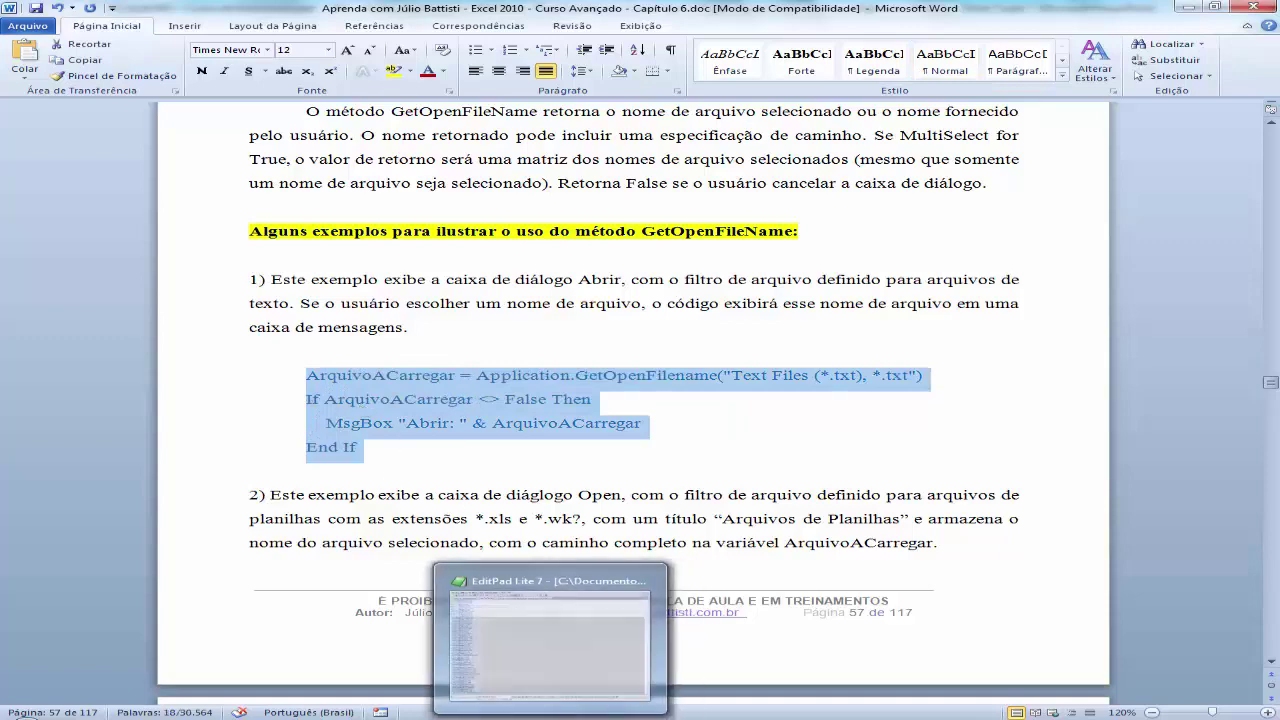
pyautogui.click(503, 719)
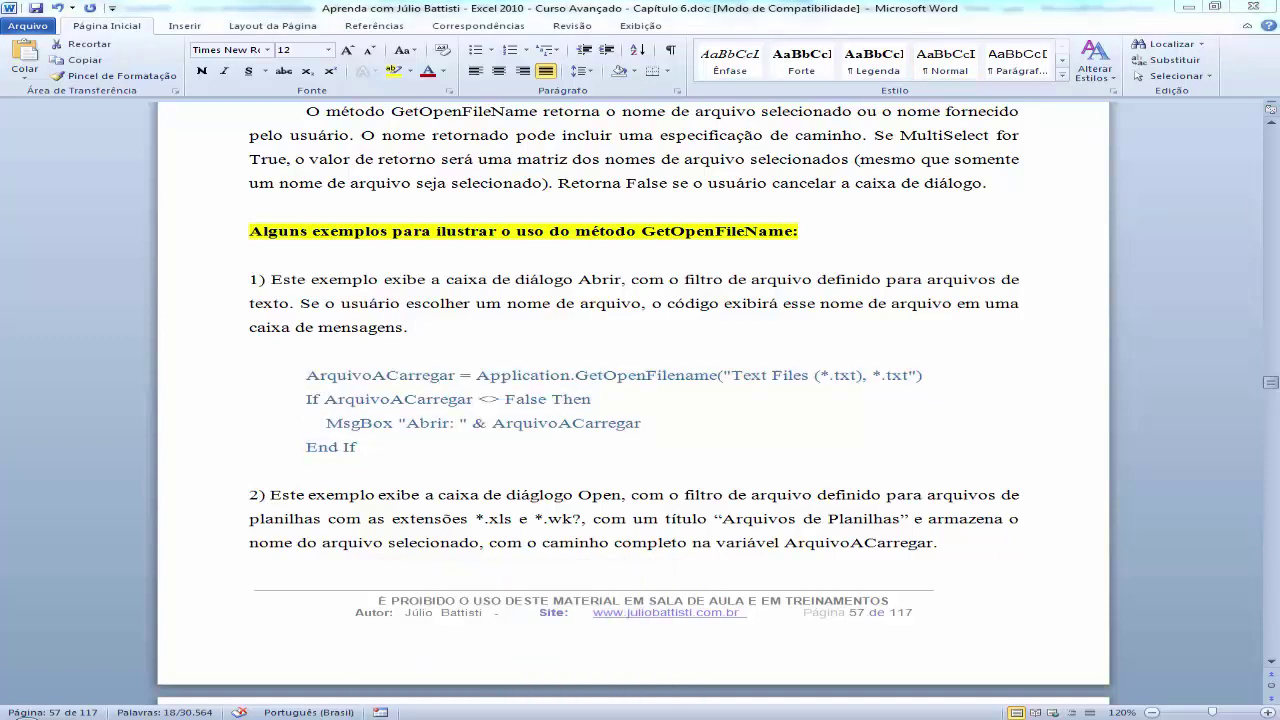
pyautogui.moveTo(392, 718)
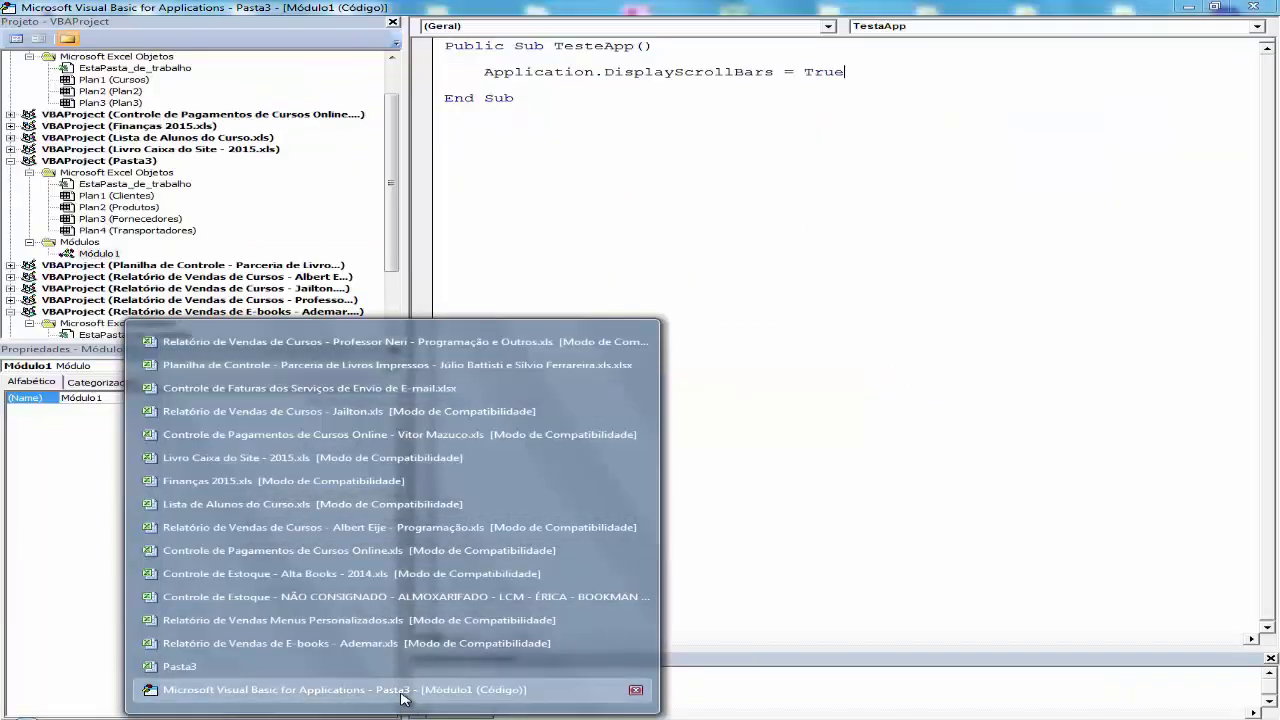
pyautogui.click(403, 690)
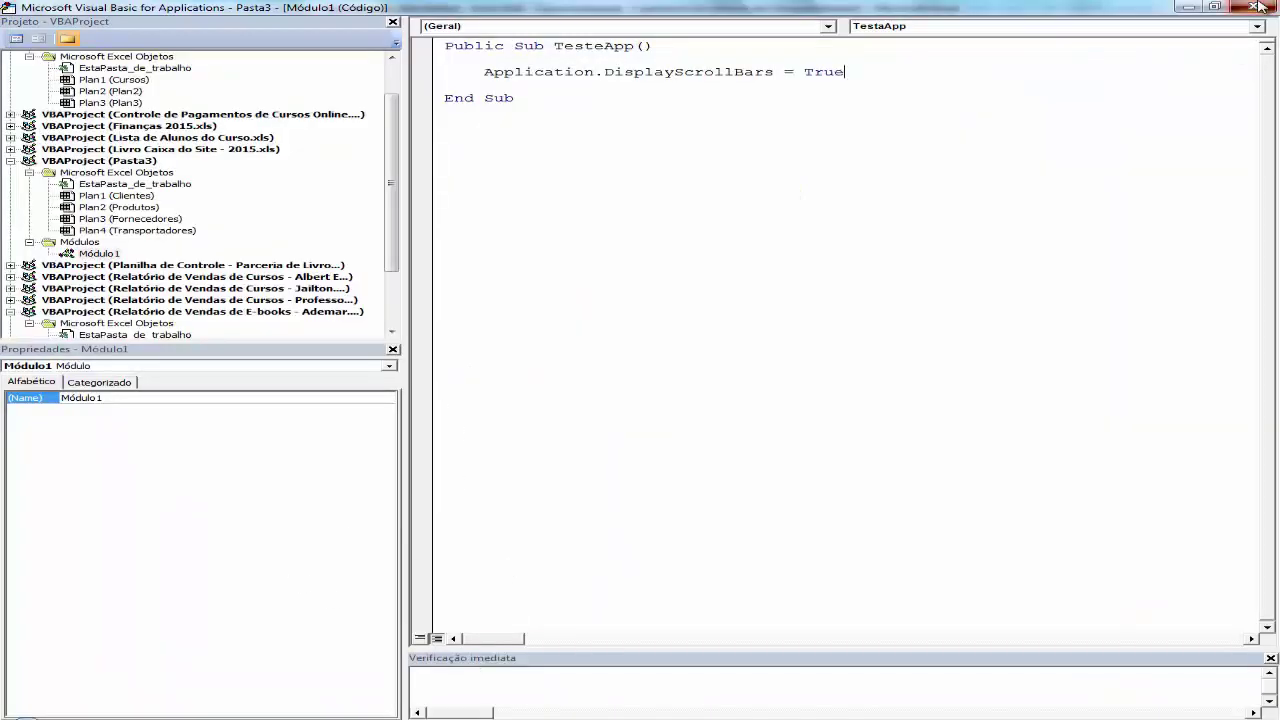
pyautogui.click(1259, 7)
pyautogui.moveTo(392, 716)
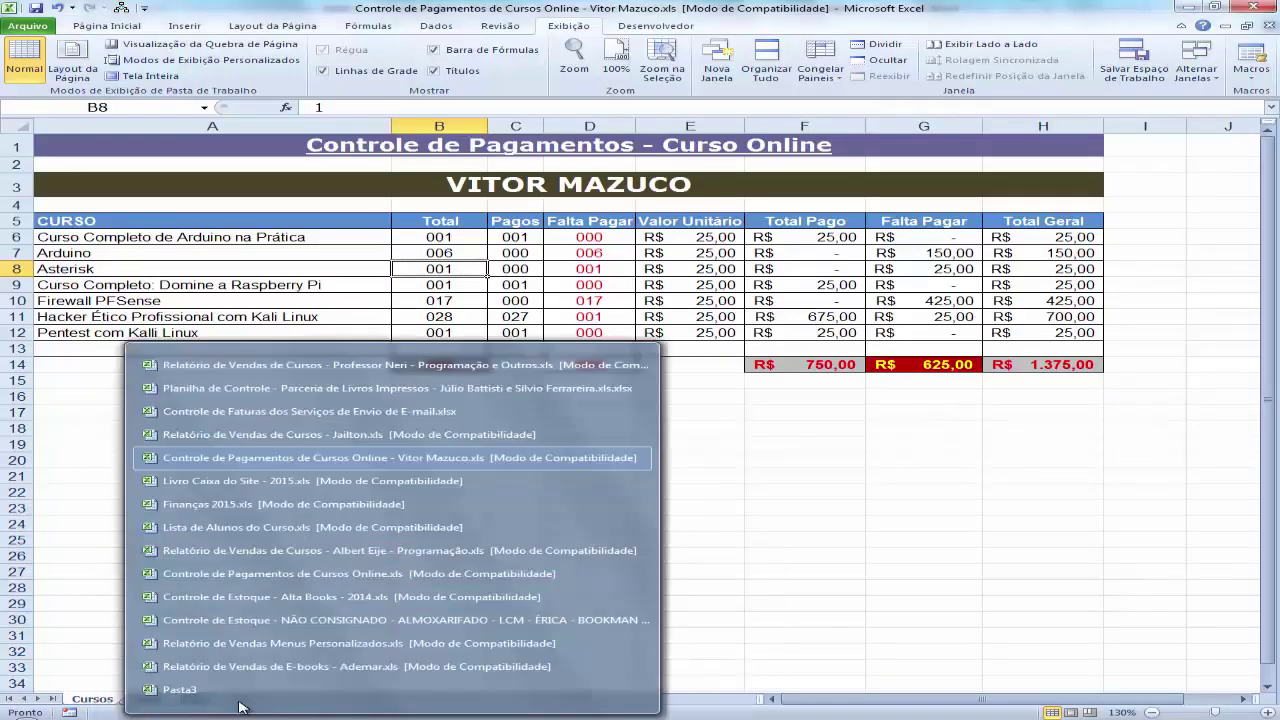
pyautogui.click(200, 690)
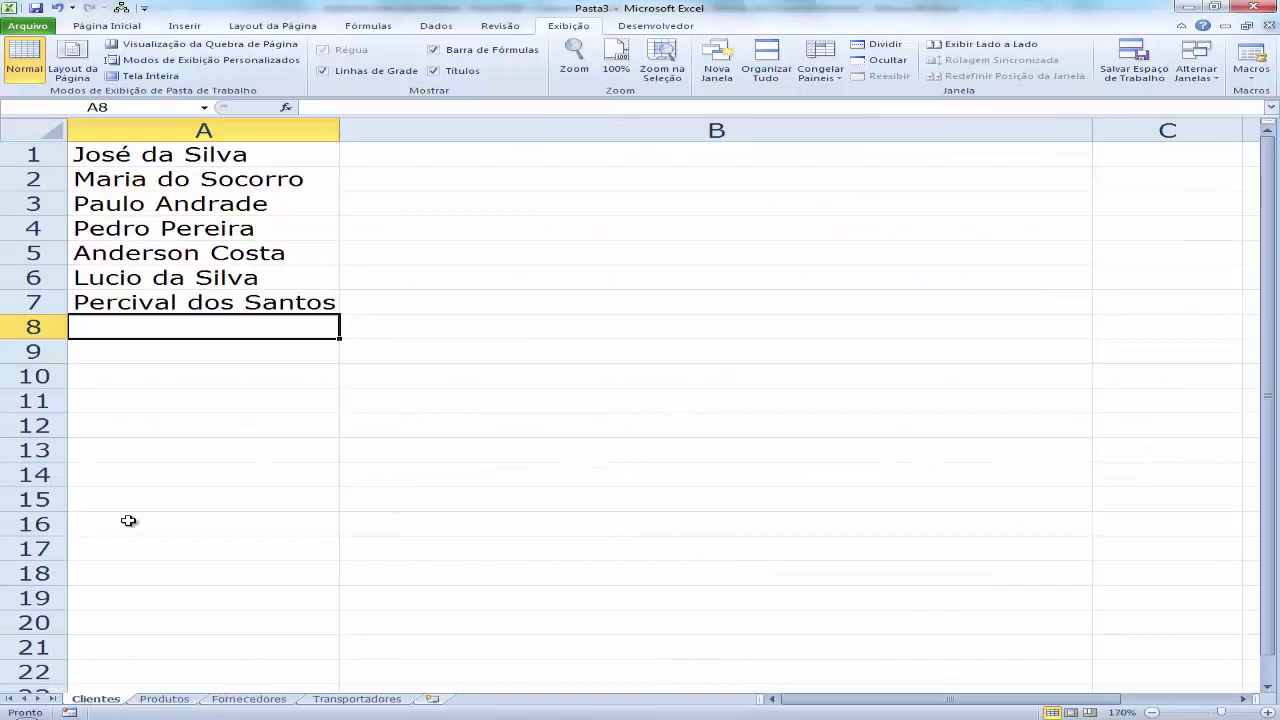
pyautogui.click(164, 699)
pyautogui.click(246, 698)
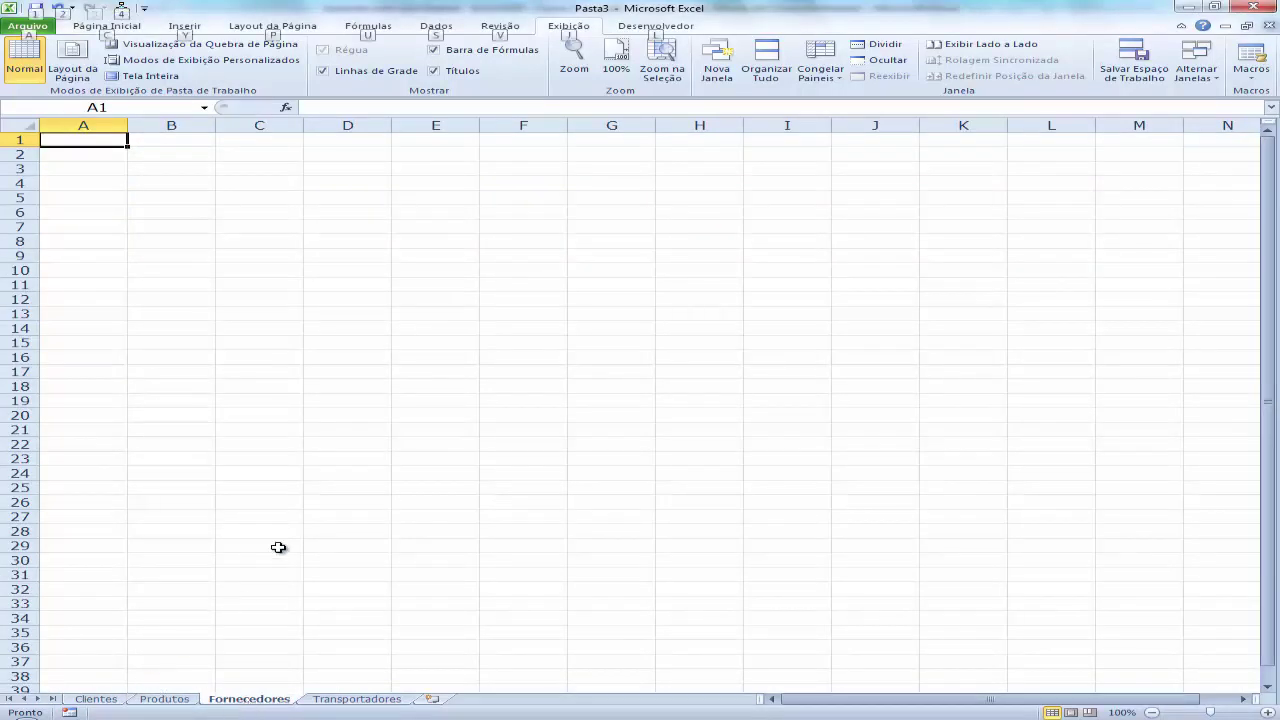
# Open the VBA editor for Pasta3 with Alt+F11 and delete all the code in Módulo1
pyautogui.hotkey('alt', 'F11')
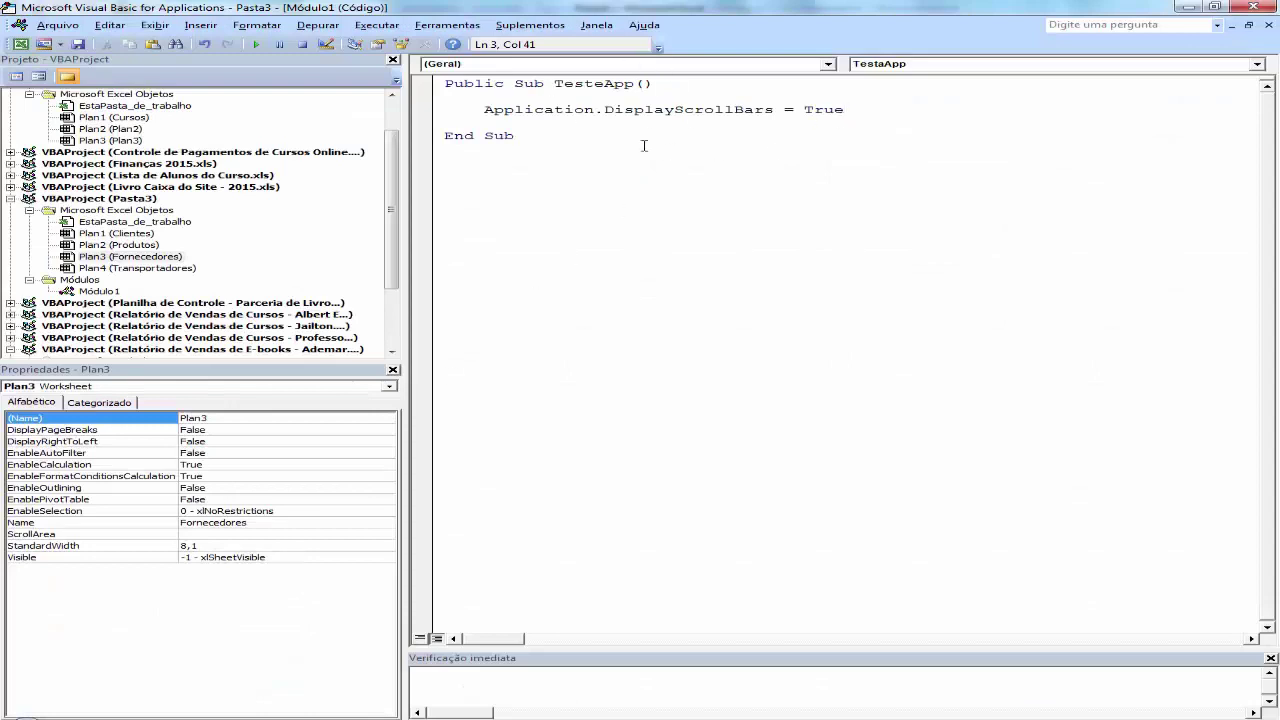
pyautogui.click(644, 146)
pyautogui.hotkey('ctrl', 'a')
pyautogui.press('Delete')
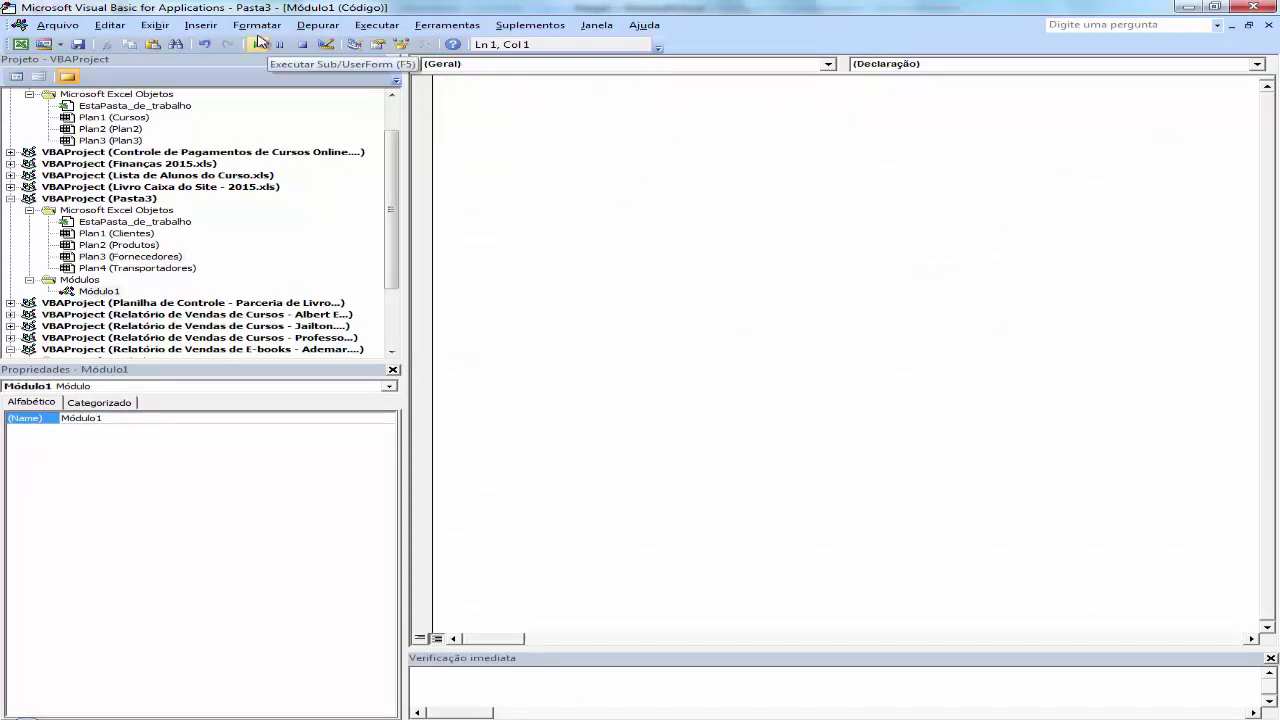
# Declare 'Public Sub TestaExemplos' in Módulo1 and paste the copied GetOpenFilename example code inside it
pyautogui.write('Public ')
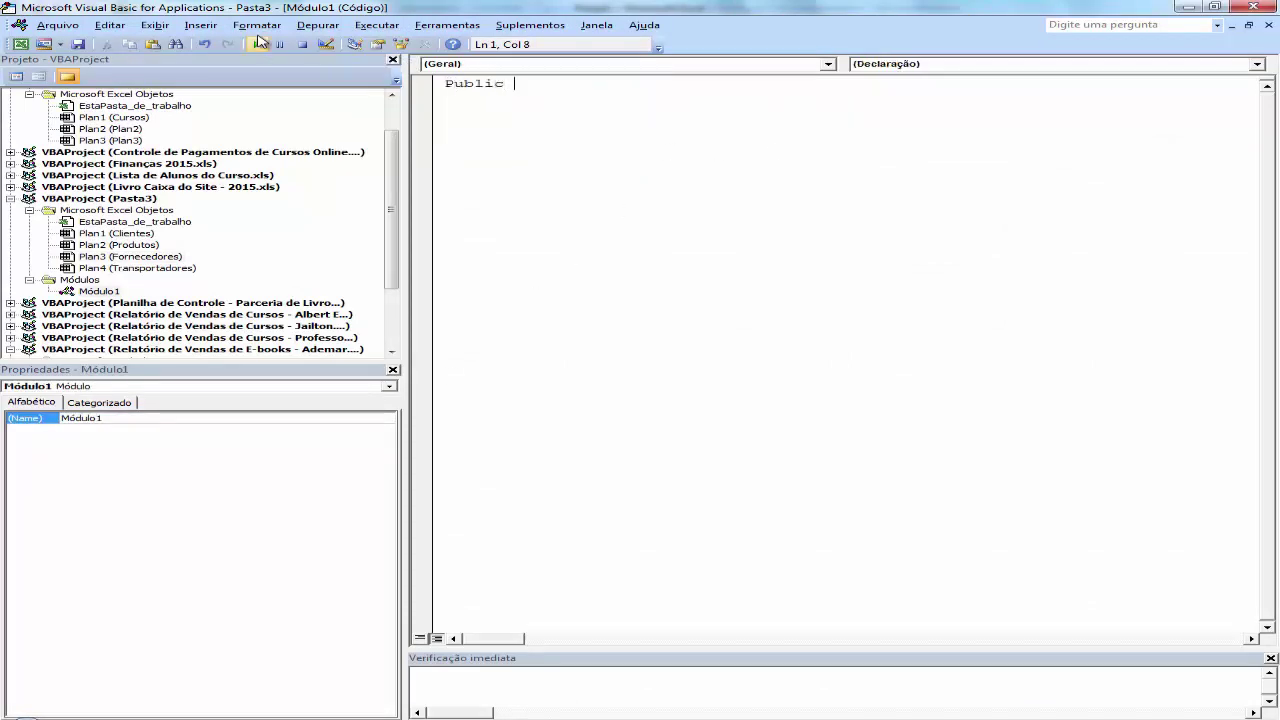
pyautogui.write('Sub Testa')
pyautogui.write('Exemplos')
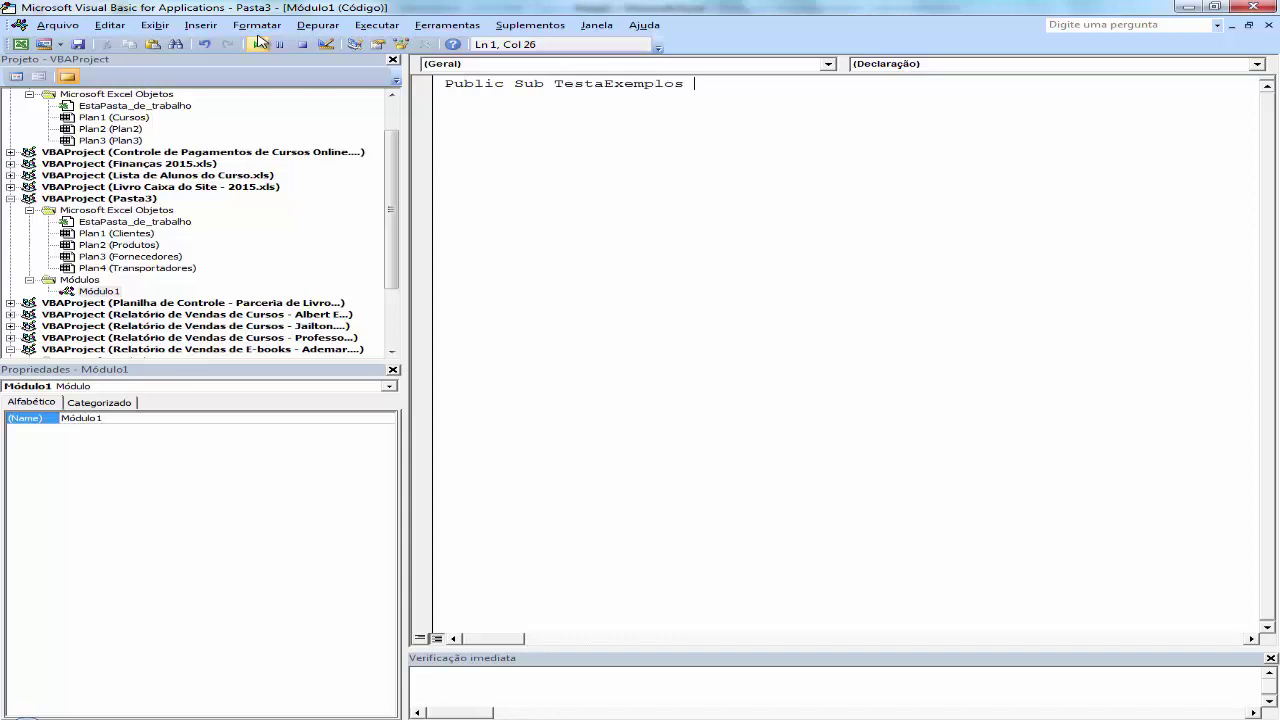
pyautogui.press('Return')
pyautogui.press('Return')
pyautogui.press('Return')
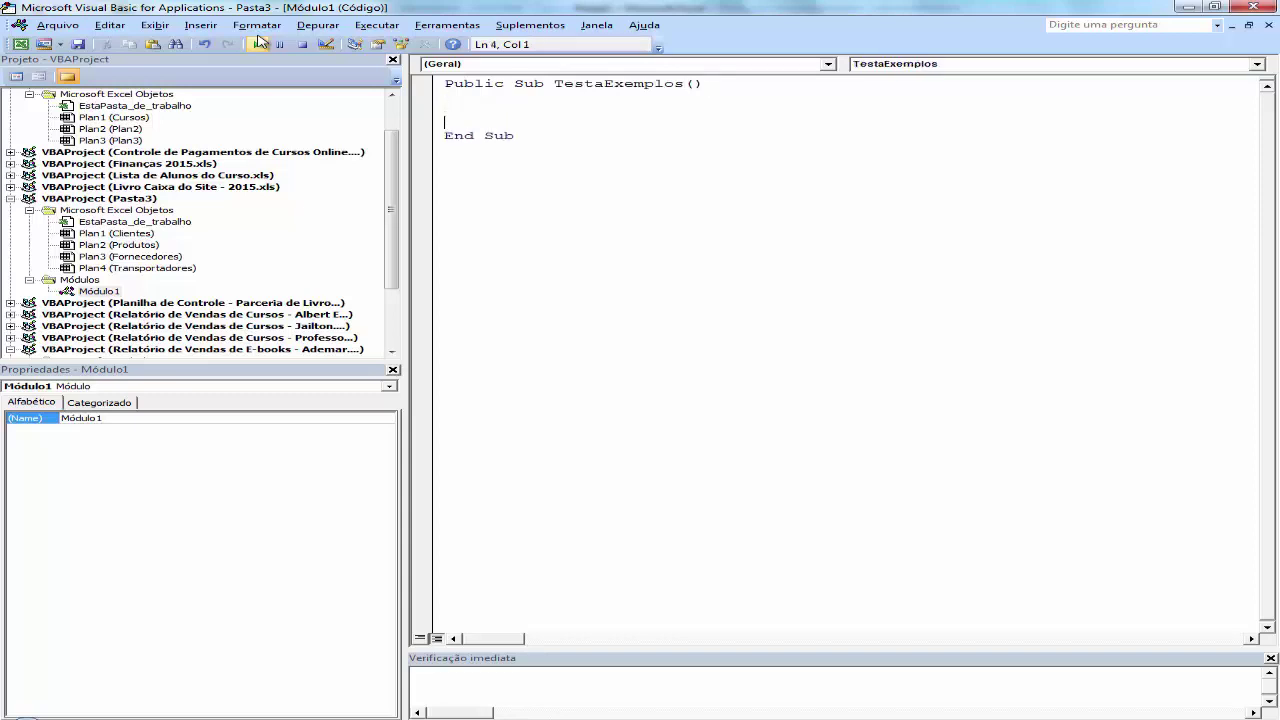
pyautogui.press('Return')
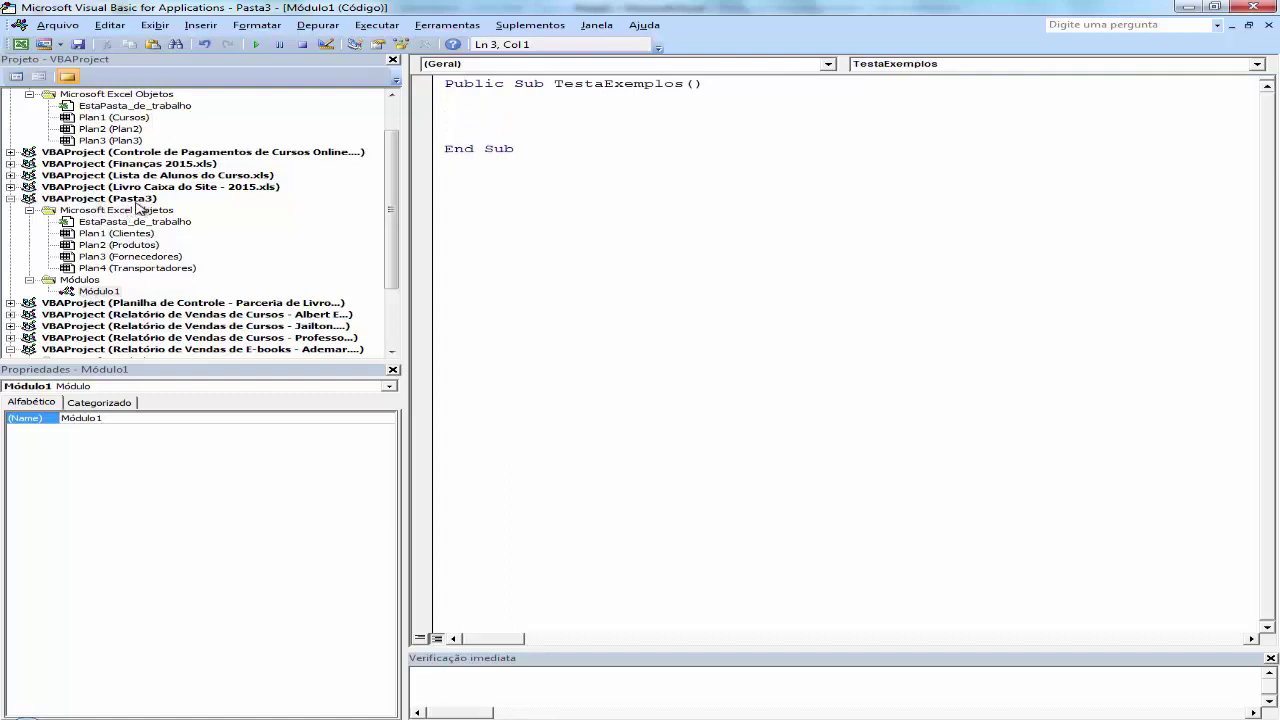
pyautogui.write('ArquivoACarregar = Application.GetOpenFilename("Text Files (*.txt), *.txt") If ArquivoACarregar <> False Then     MsgBox "Abrir: " & ArquivoACarregar End If')
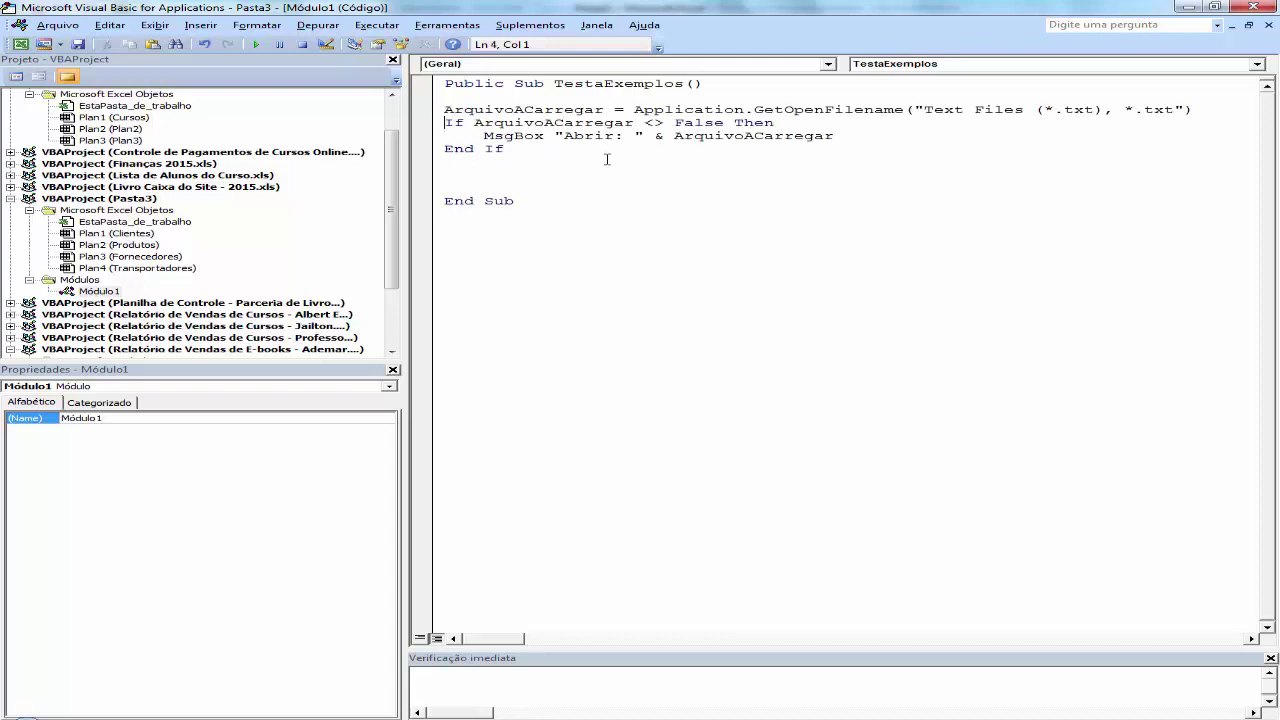
pyautogui.press('Return')
pyautogui.press('Return')
pyautogui.press('Return')
pyautogui.press('Return')
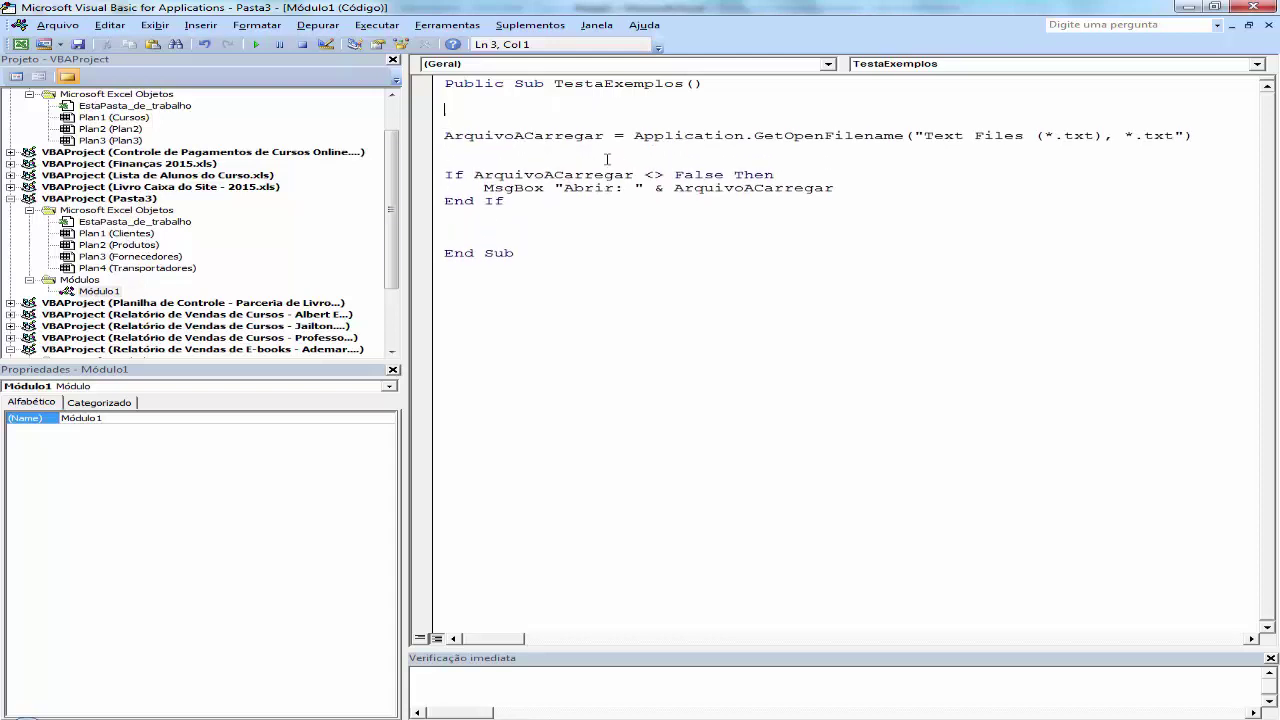
# Declare 'Dim ArquivoACarregar As String' after dismissing the compile error
pyautogui.write('Dim')
pyautogui.click(607, 151)
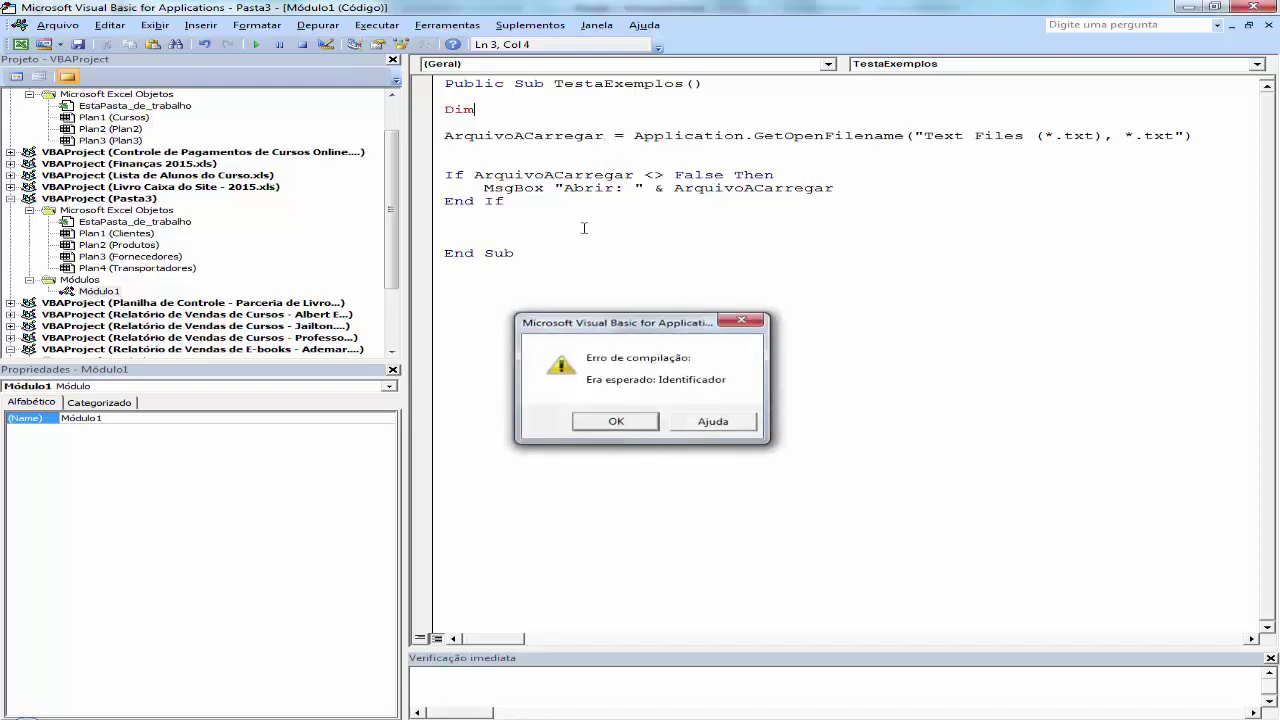
pyautogui.press('Return')
pyautogui.moveTo(606, 135); pyautogui.dragTo(436, 136)
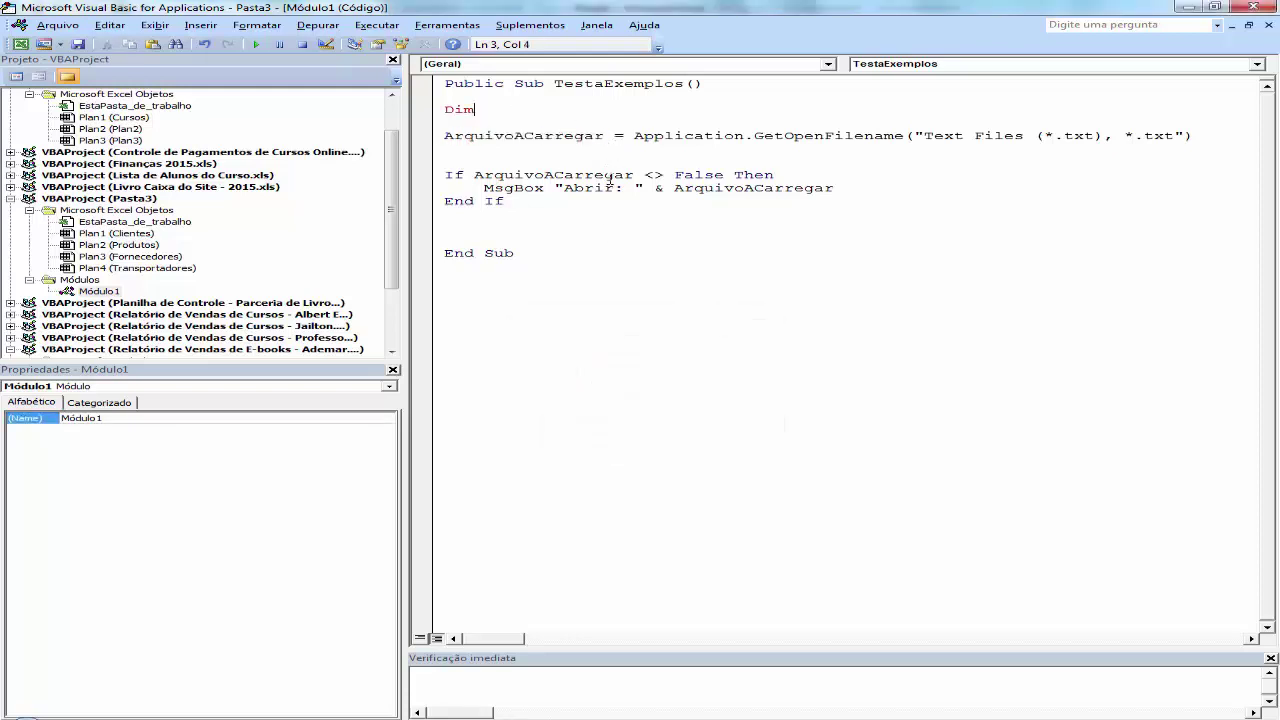
pyautogui.write('ArquivoACarregar')
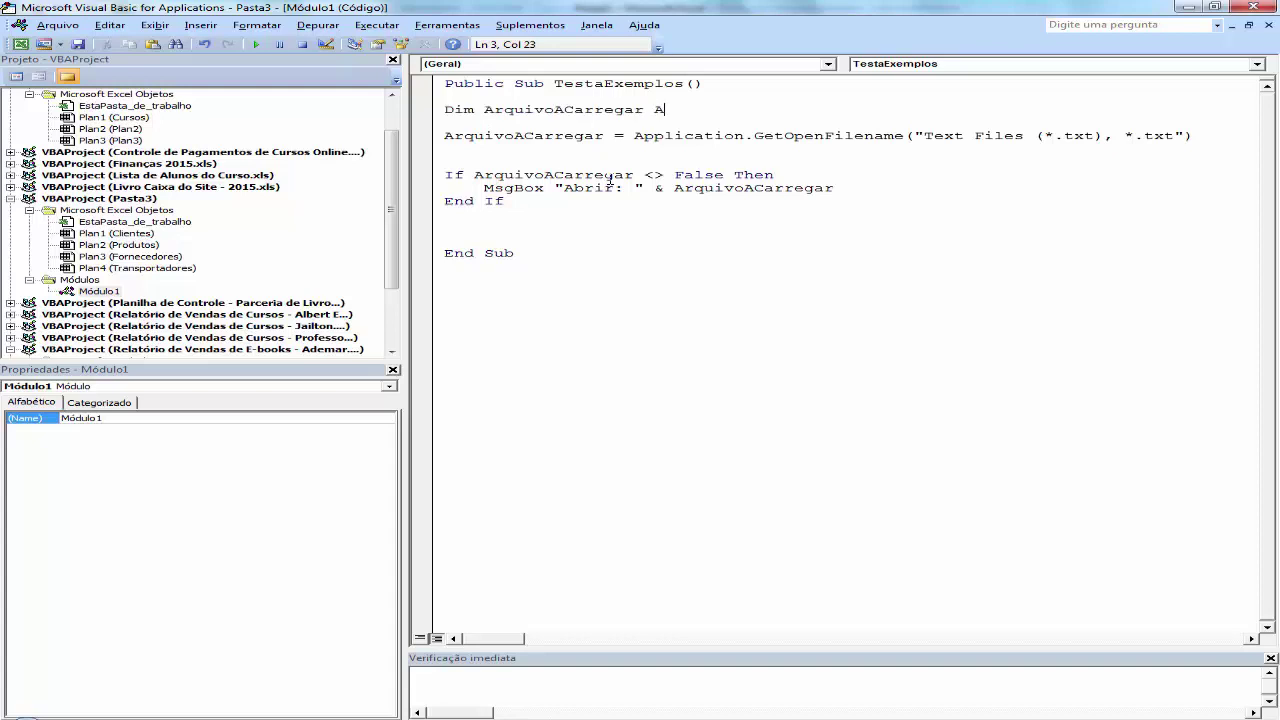
pyautogui.write('s String')
# Add blank lines around the MsgBox "Abrir: " line inside the If block
pyautogui.click(493, 136)
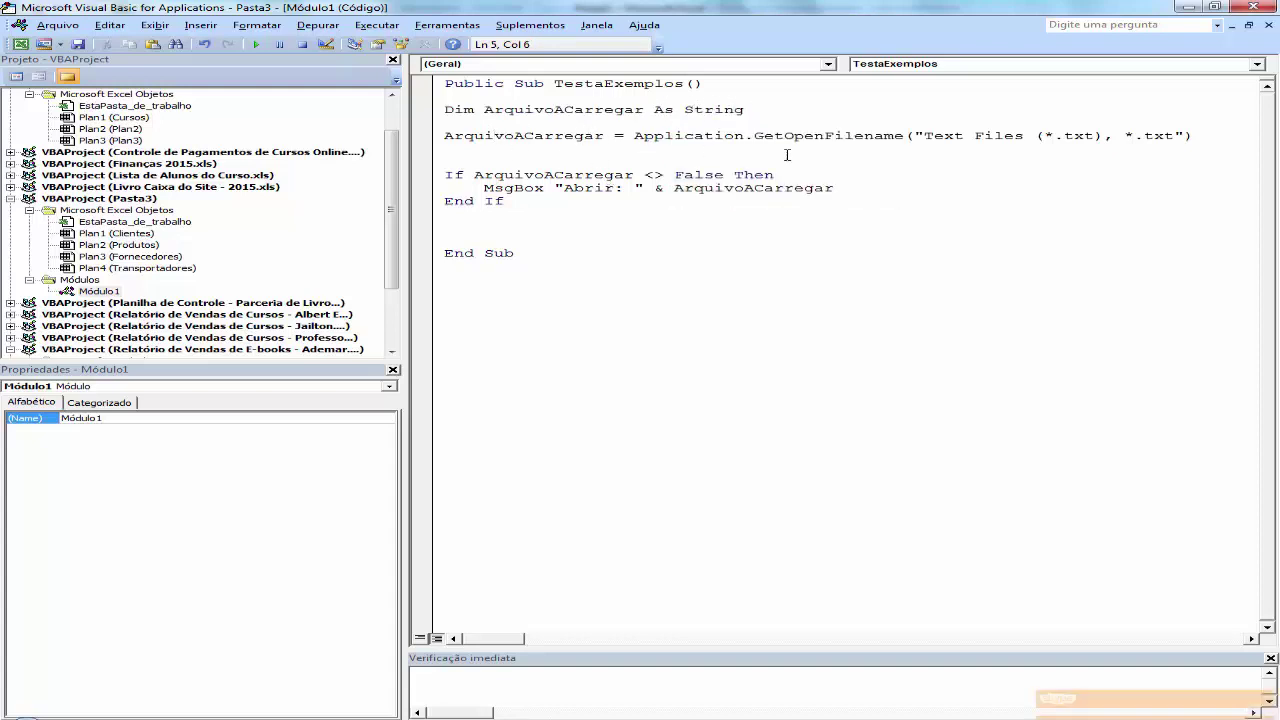
pyautogui.click(852, 136)
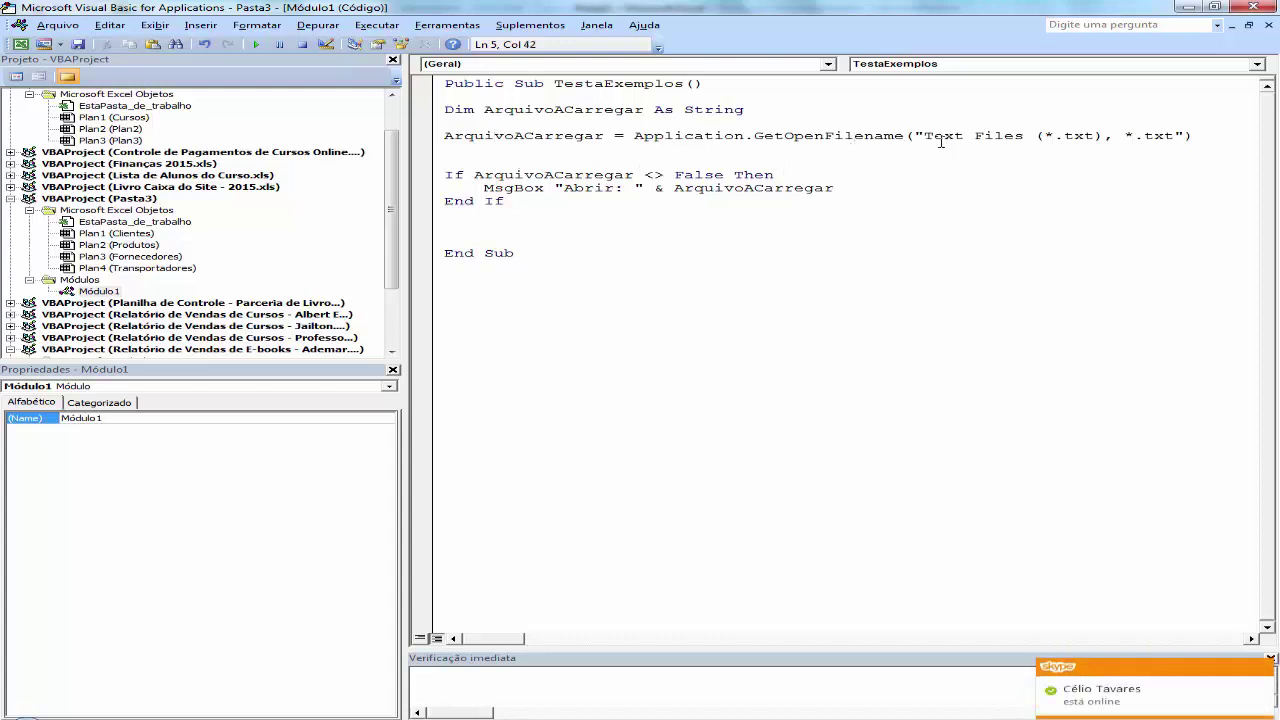
pyautogui.moveTo(924, 137); pyautogui.dragTo(1018, 137)
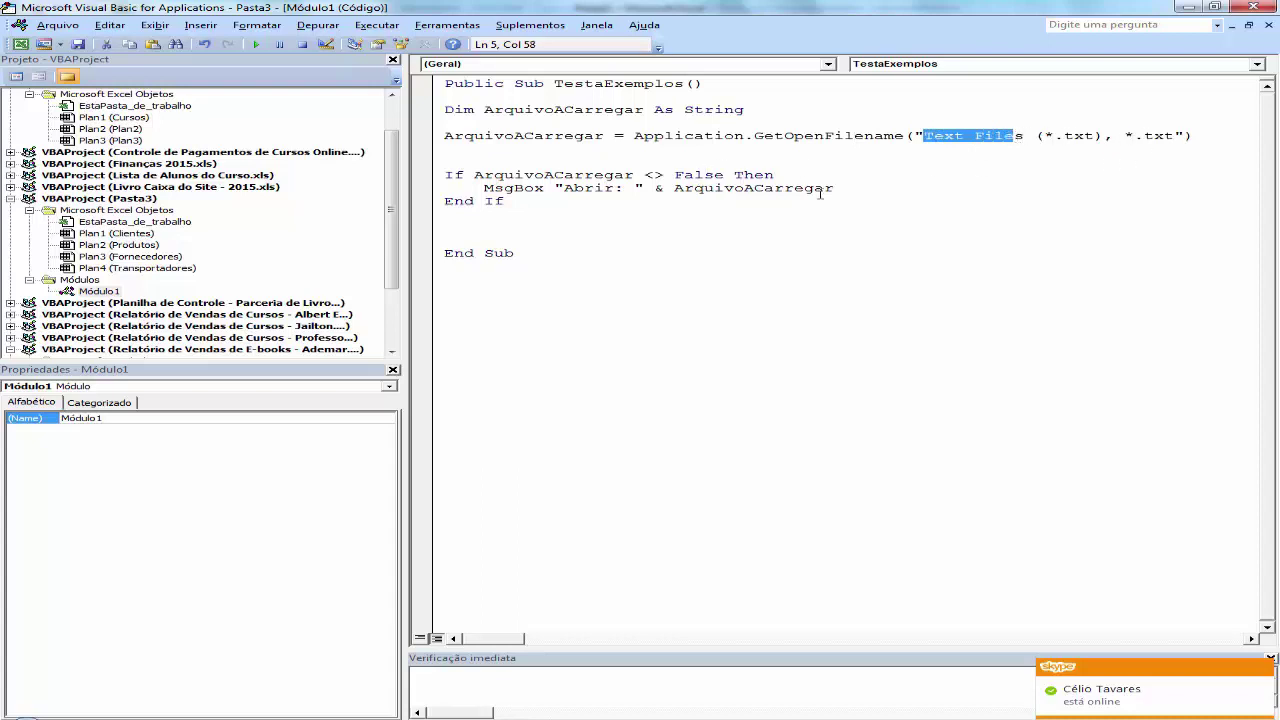
pyautogui.click(865, 189)
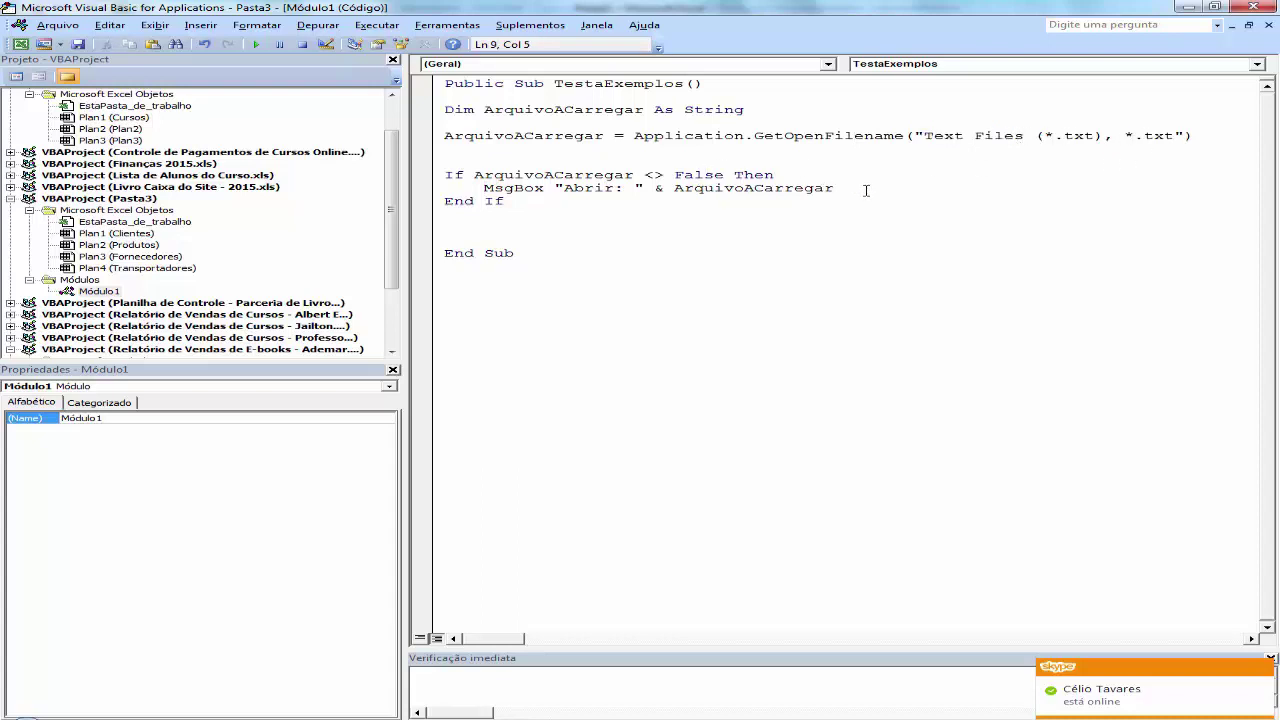
pyautogui.press('Return')
pyautogui.press('End')
pyautogui.press('Return')
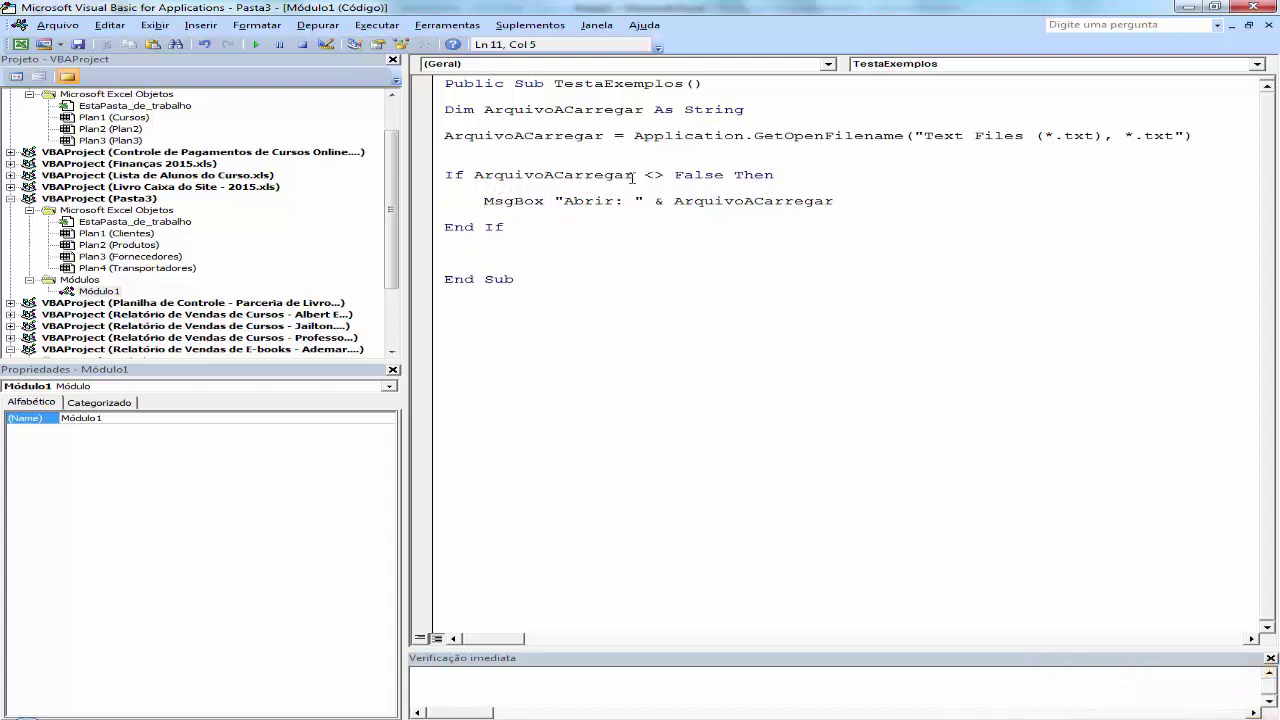
pyautogui.moveTo(632, 177); pyautogui.dragTo(494, 177)
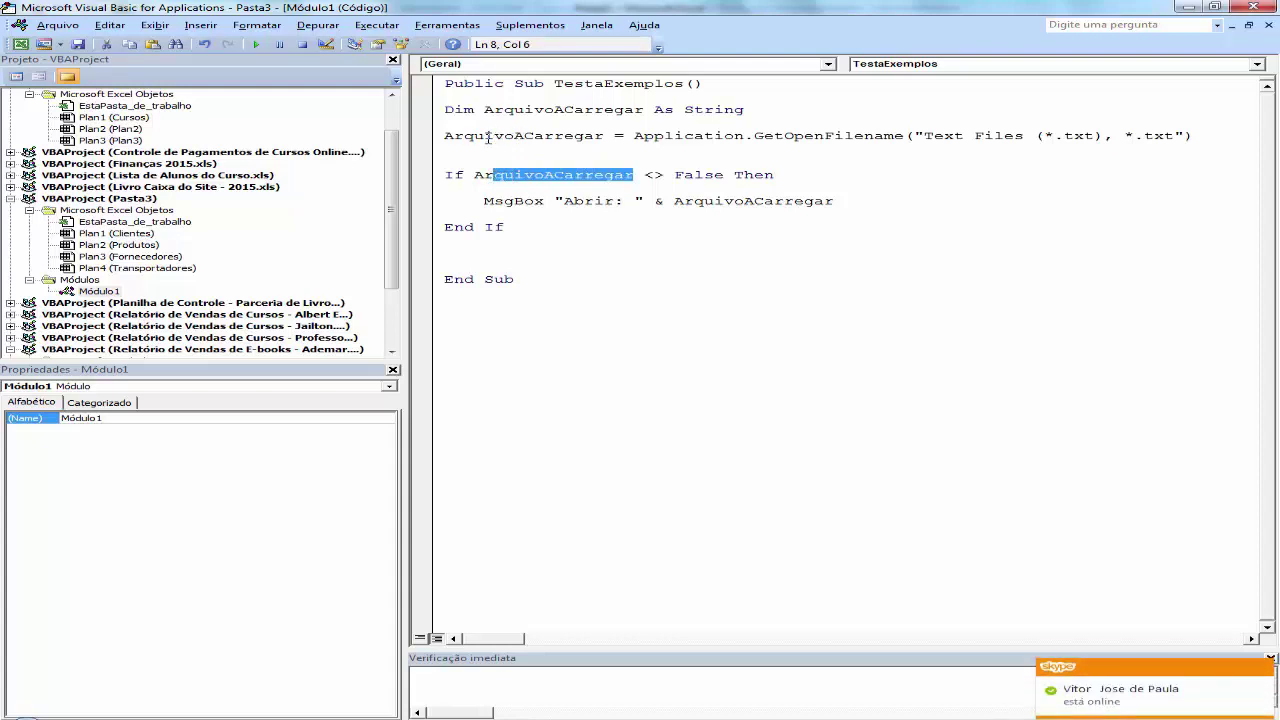
pyautogui.click(654, 177)
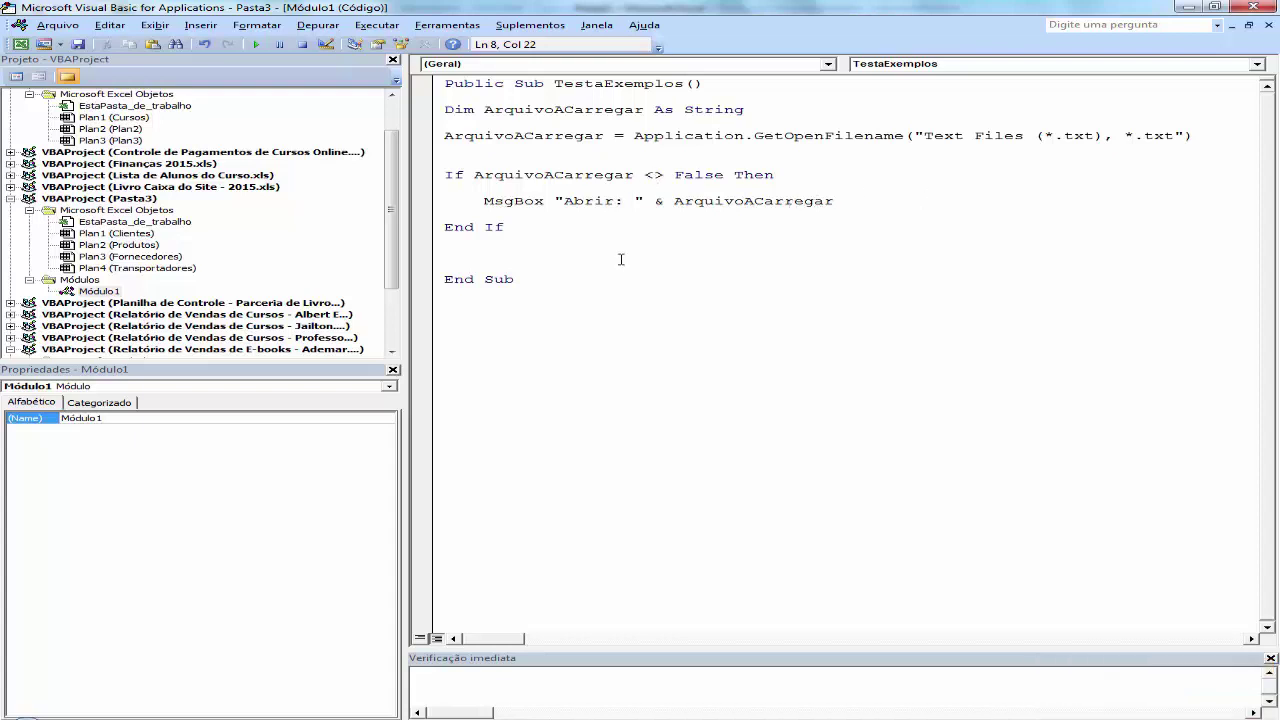
# Insert two blank lines just above End If
pyautogui.click(461, 253)
pyautogui.press('Return')
pyautogui.press('Return')
pyautogui.press('Return')
pyautogui.press('Up')
pyautogui.press('Up')
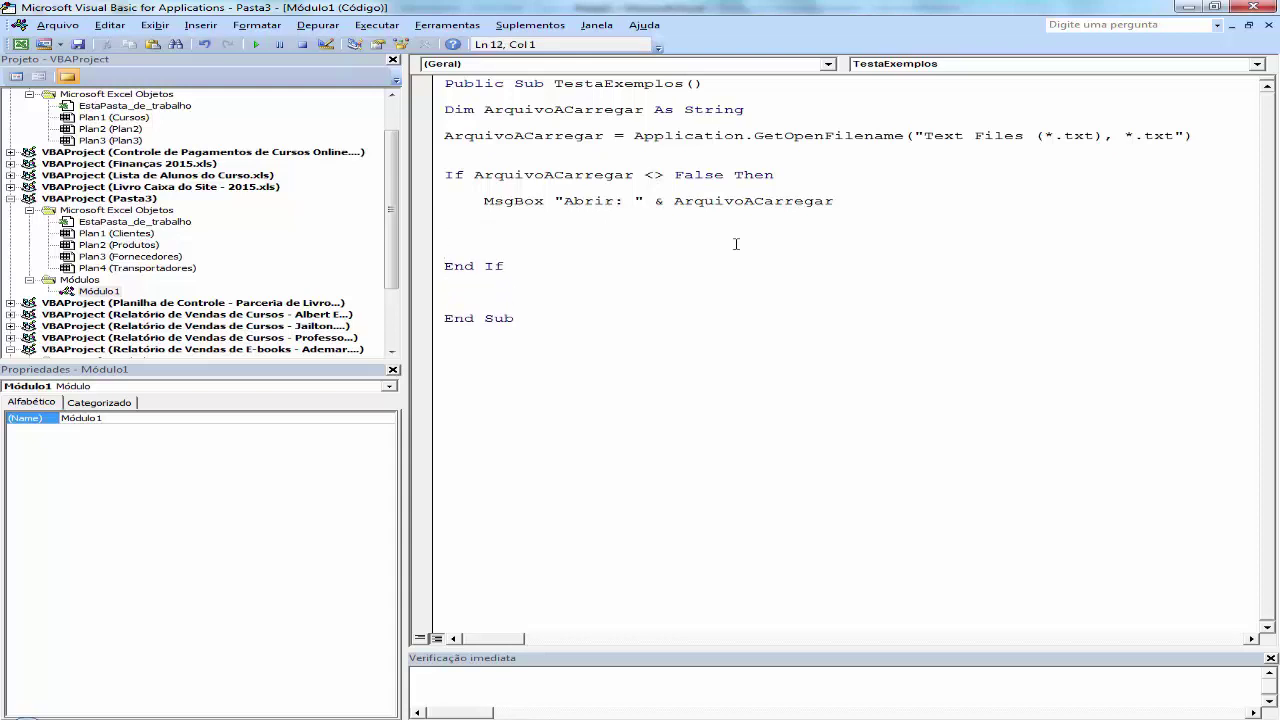
# Add Else with MsgBox "Nenhum Arquivo foi Selecionado" and remove the extra blank line above End If
pyautogui.write('Else')
pyautogui.press('Return')
pyautogui.press('Tab')
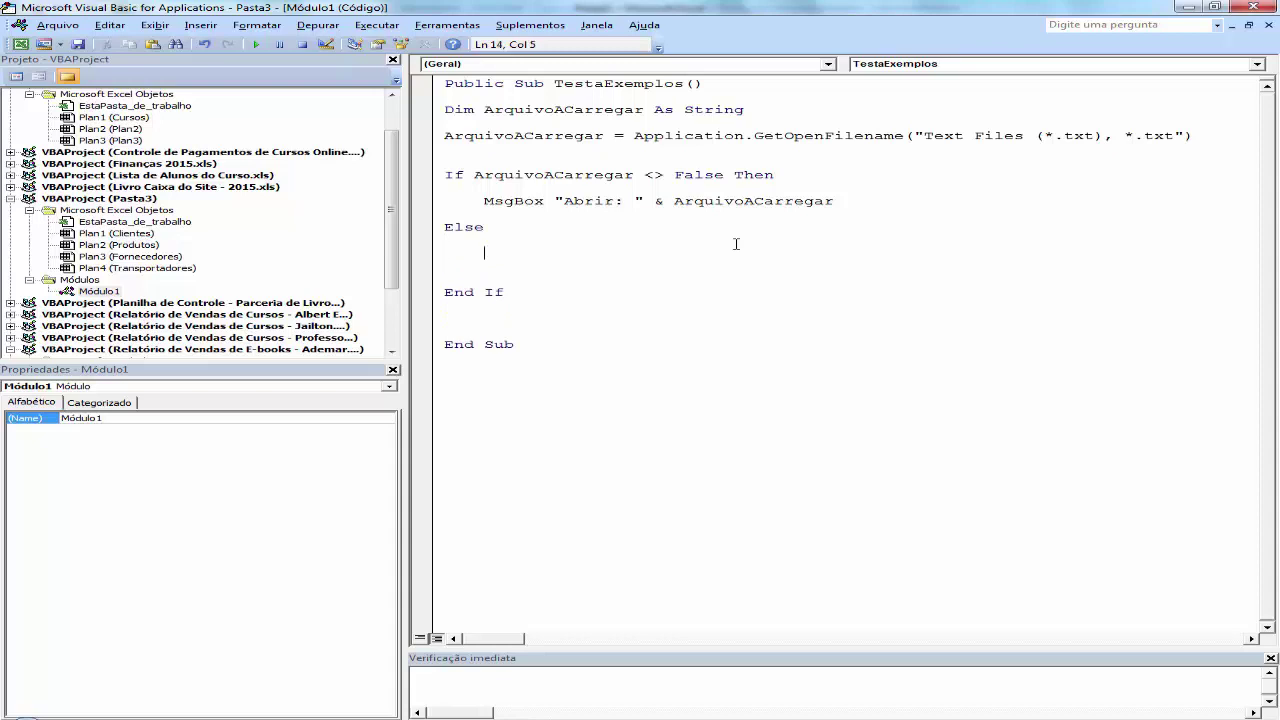
pyautogui.write('MsgBox ')
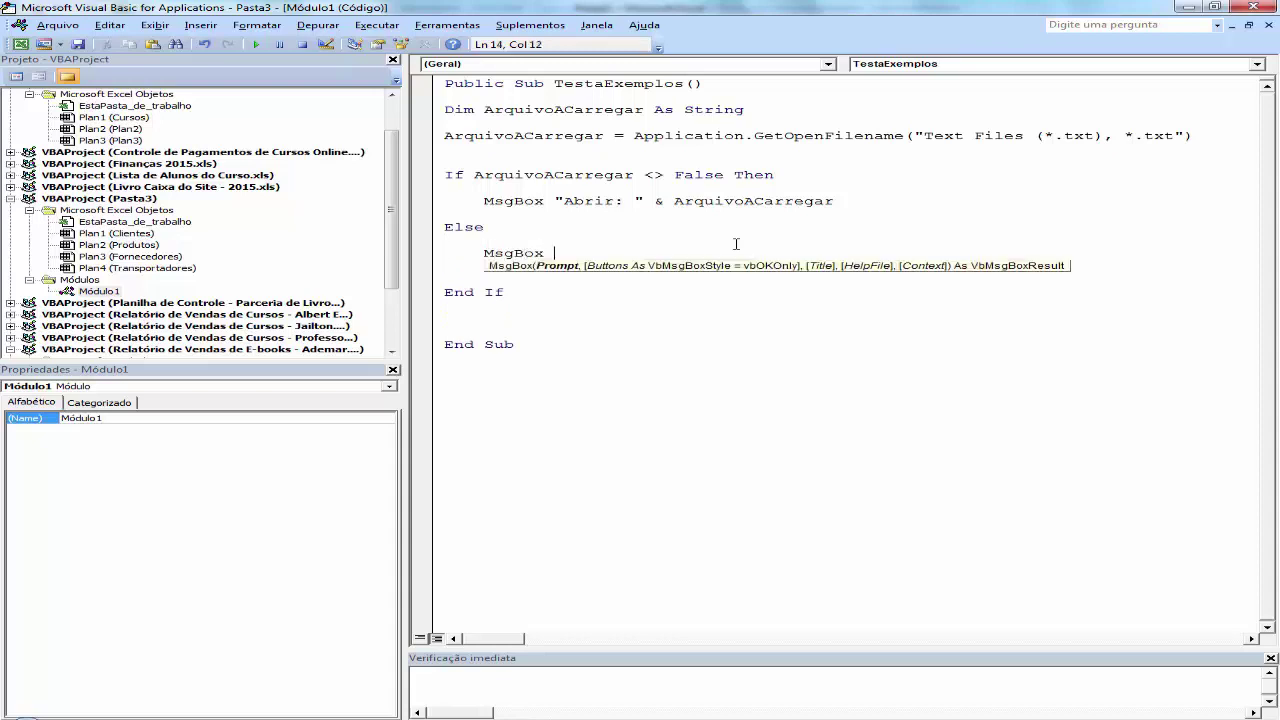
pyautogui.write('Nenhum A')
pyautogui.write('rquivofoi S')
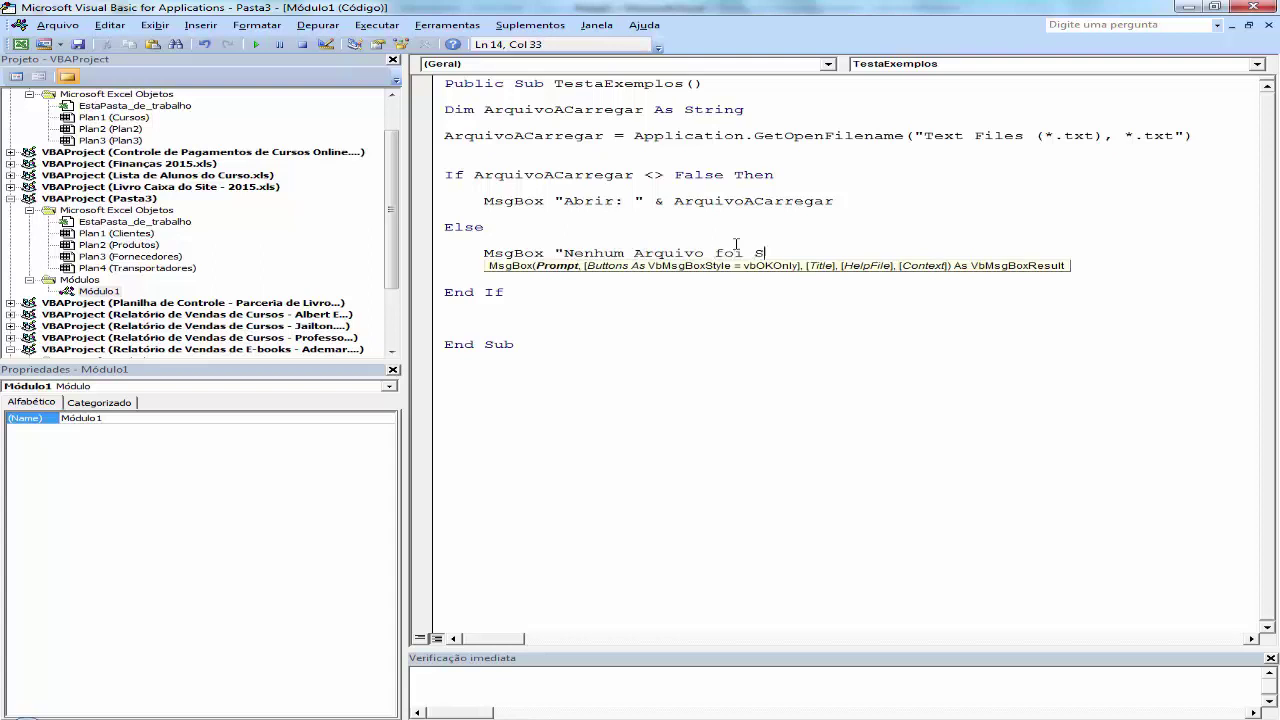
pyautogui.write('elecioa')
pyautogui.write('nado')
pyautogui.click(454, 283)
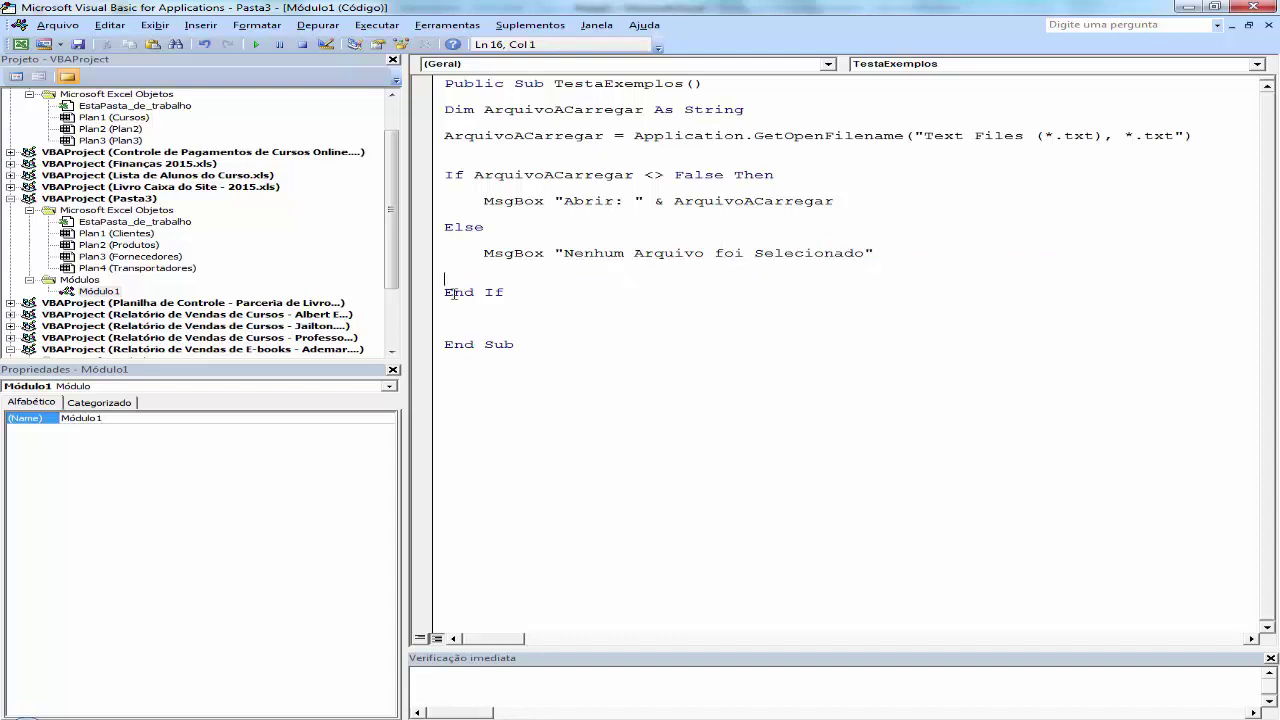
pyautogui.press('Delete')
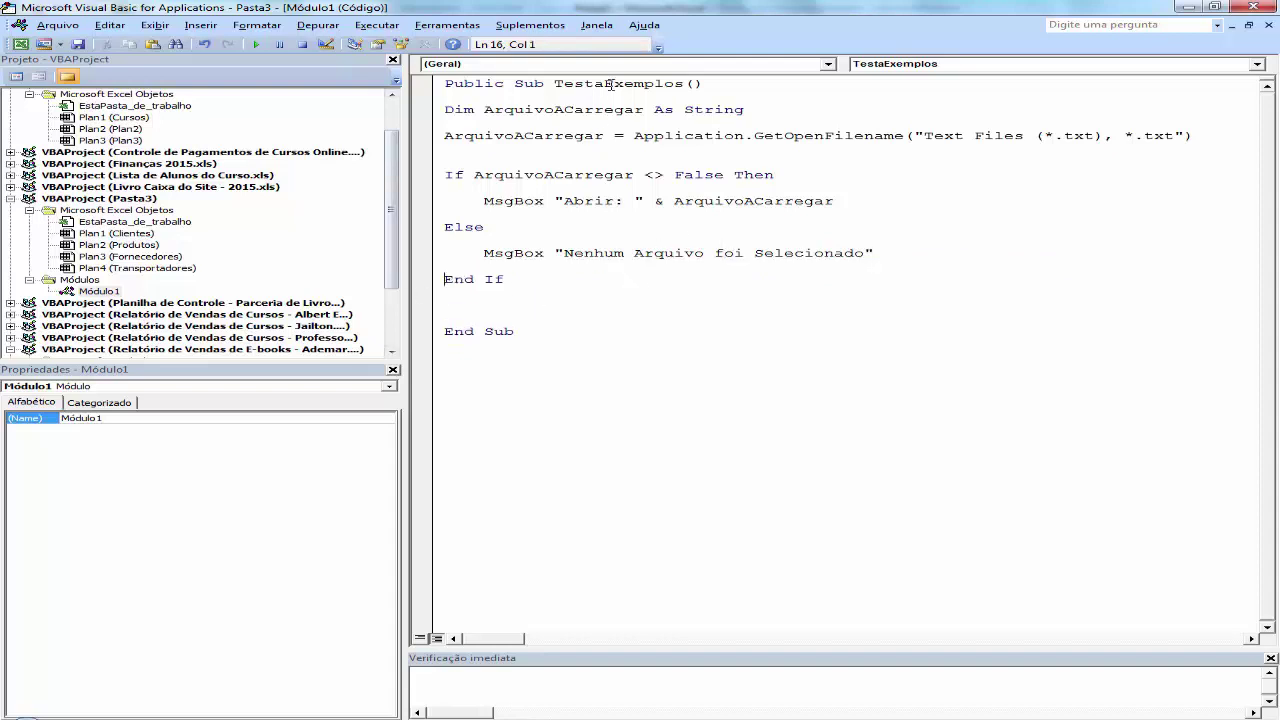
pyautogui.click(610, 84)
# Run TestaExemplos with F5 and open 'VÍDEO AULAS A 9,49.txt' from the desktop
pyautogui.press('F5')
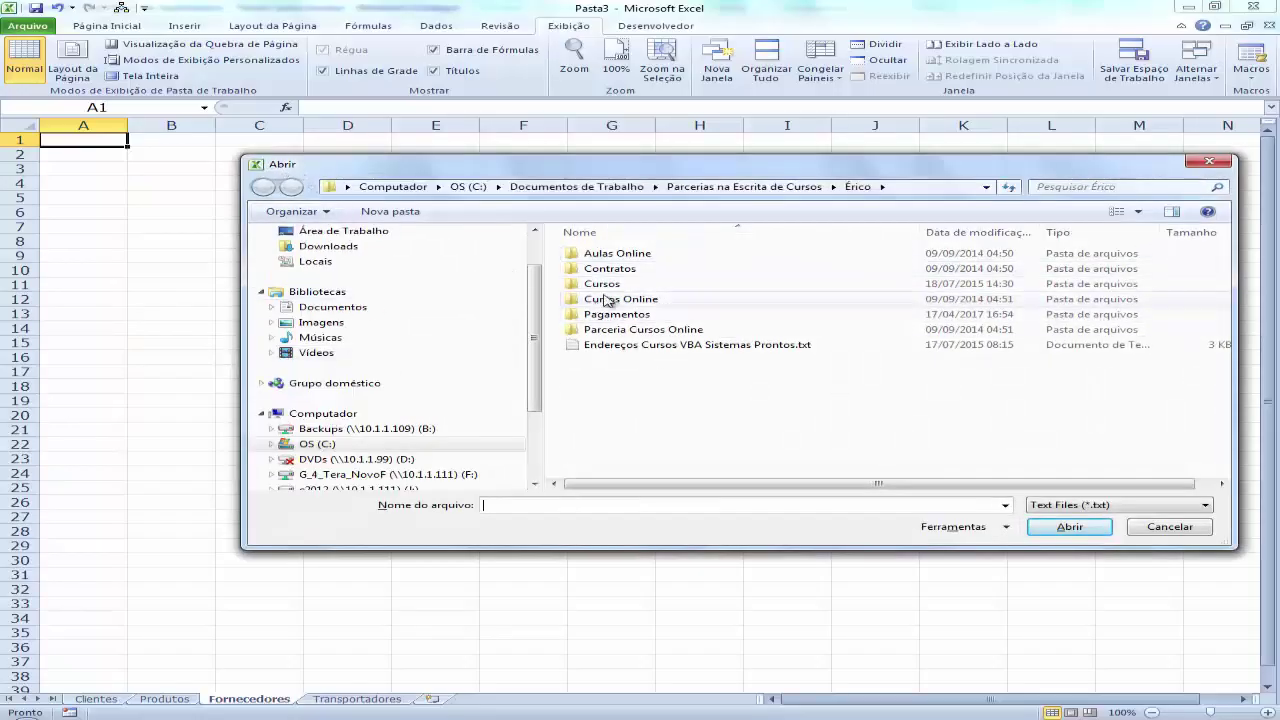
pyautogui.click(352, 234)
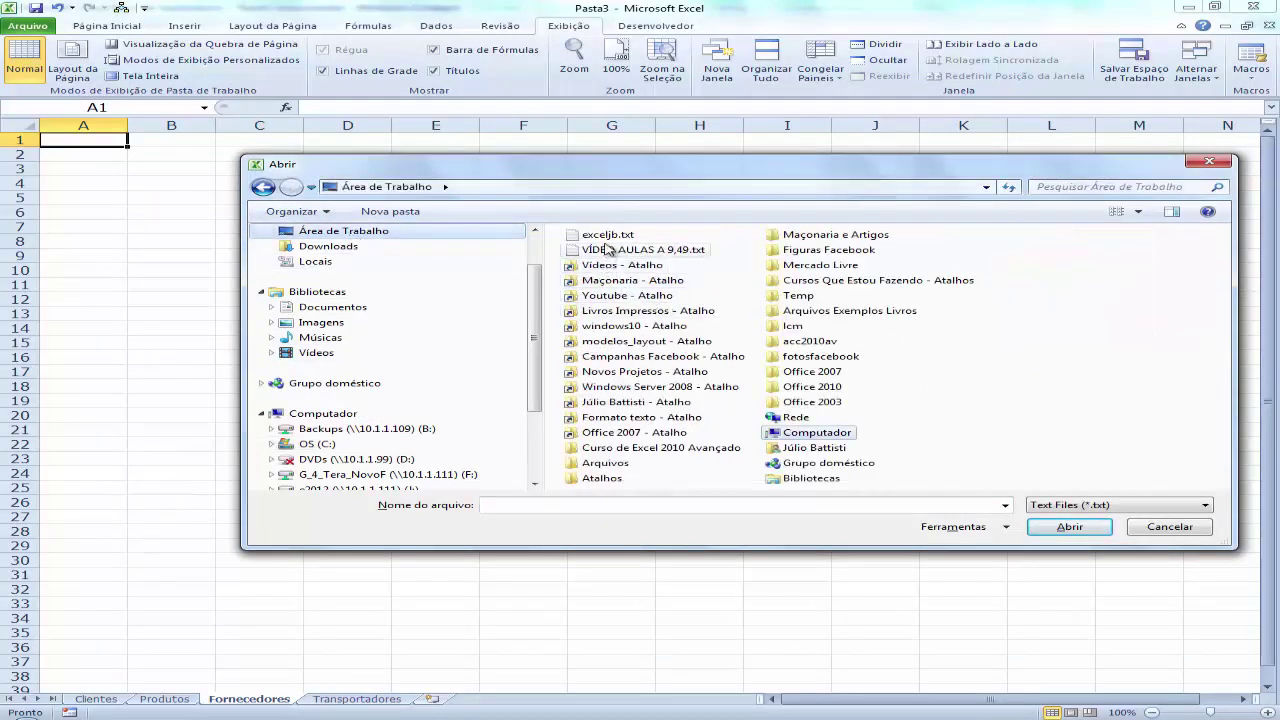
pyautogui.click(607, 253)
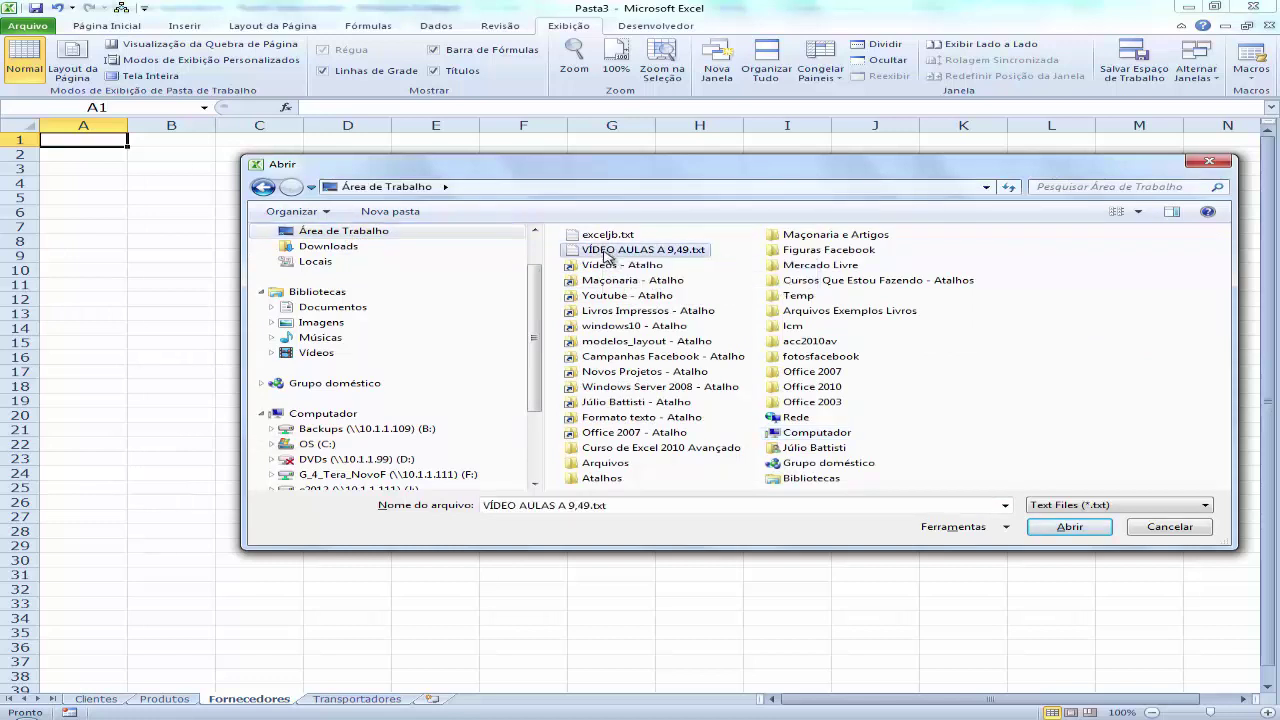
pyautogui.click(1068, 532)
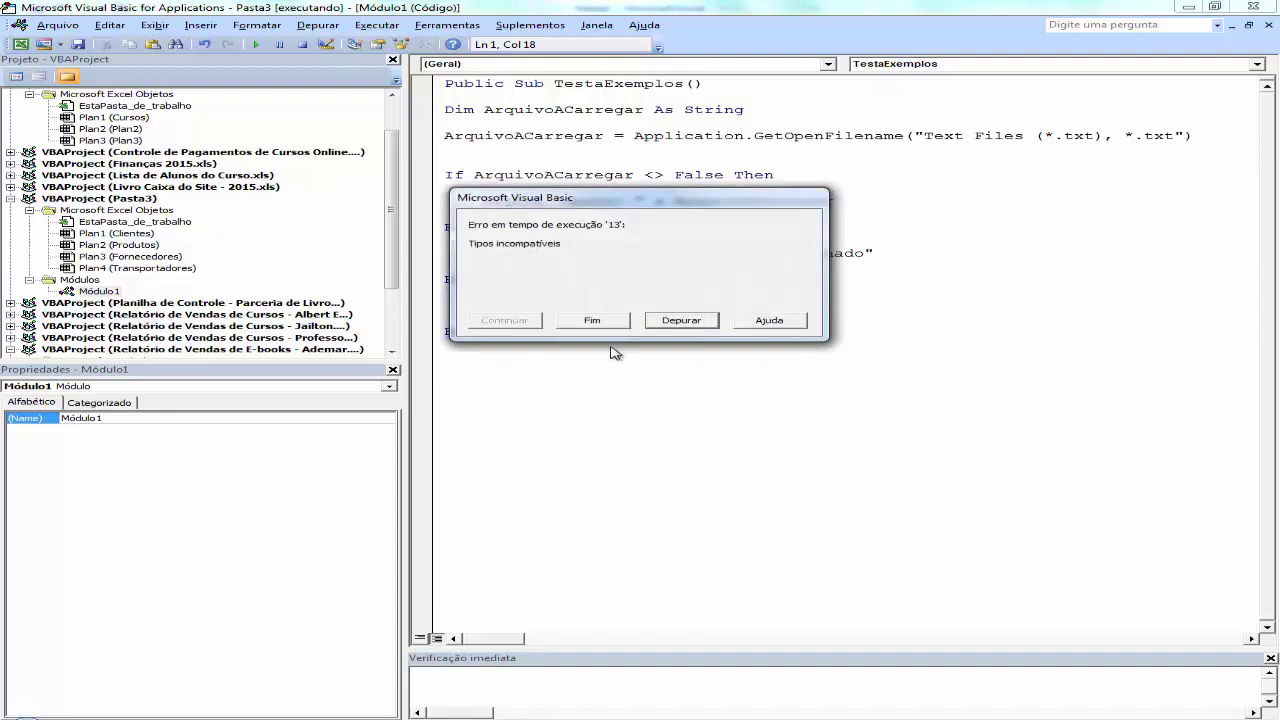
# Reset the failed run and replace False with "" in the If condition
pyautogui.click(682, 322)
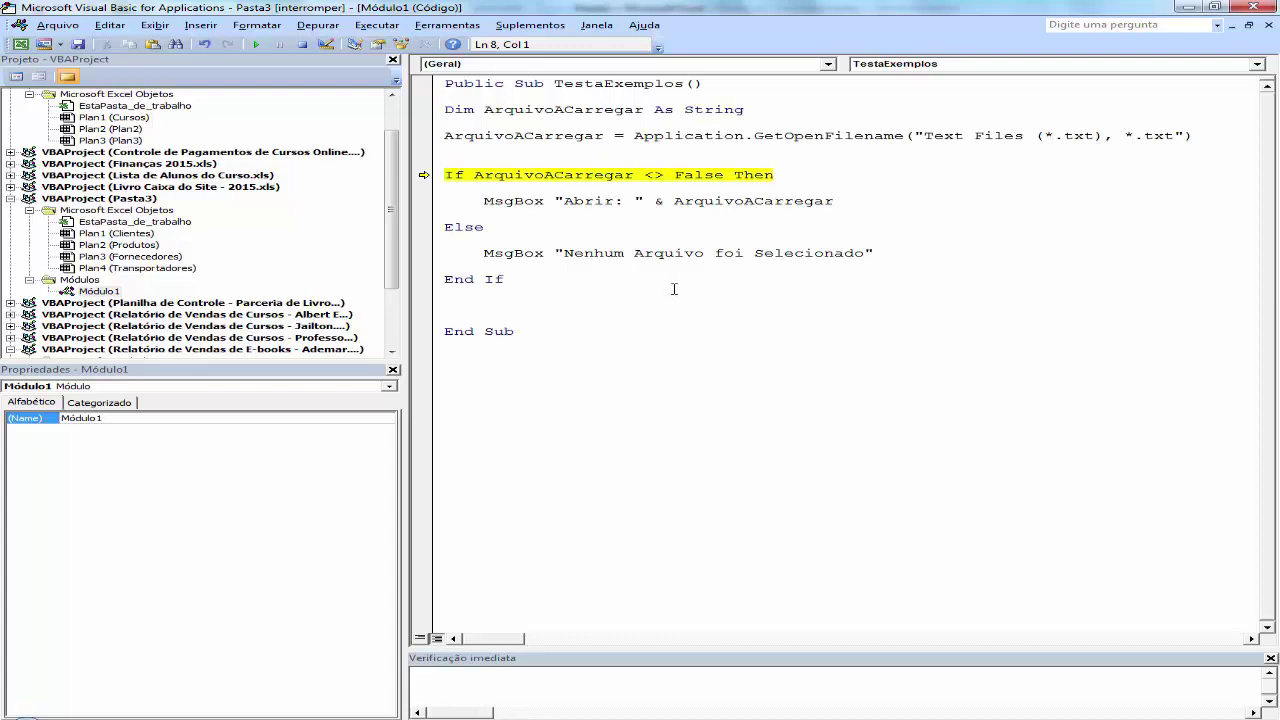
pyautogui.click(302, 44)
pyautogui.click(420, 109)
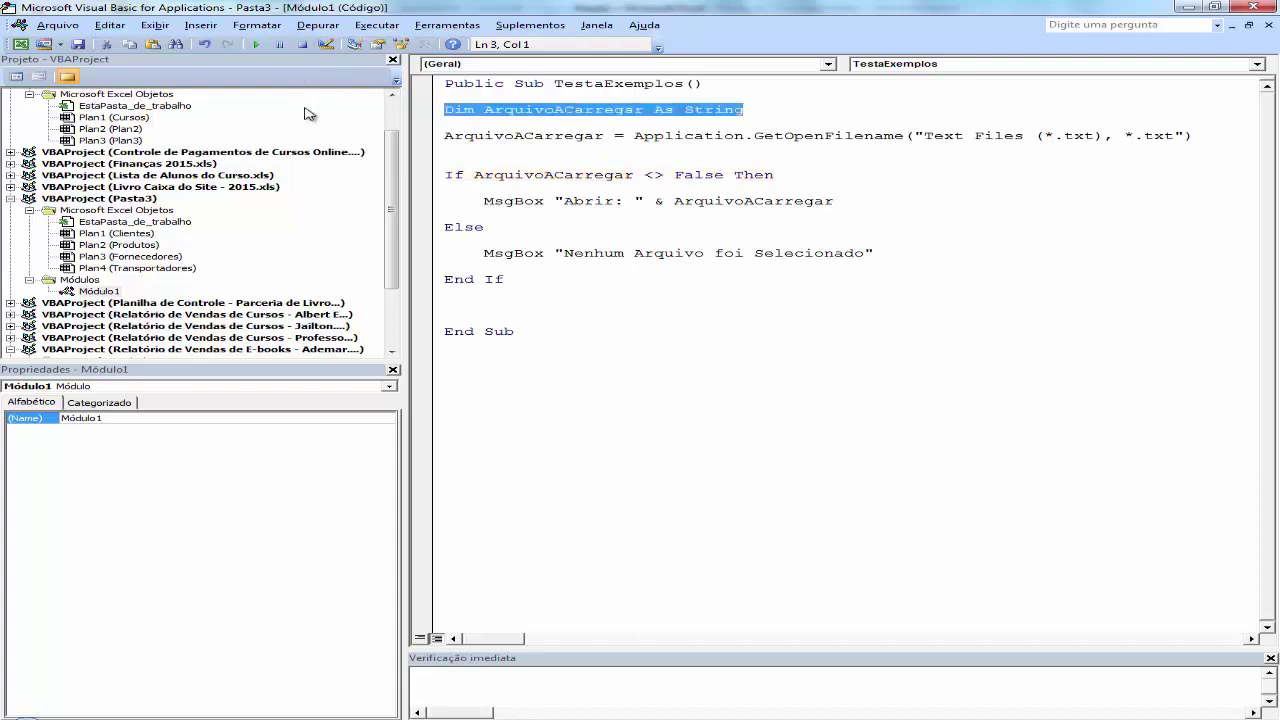
pyautogui.click(673, 175)
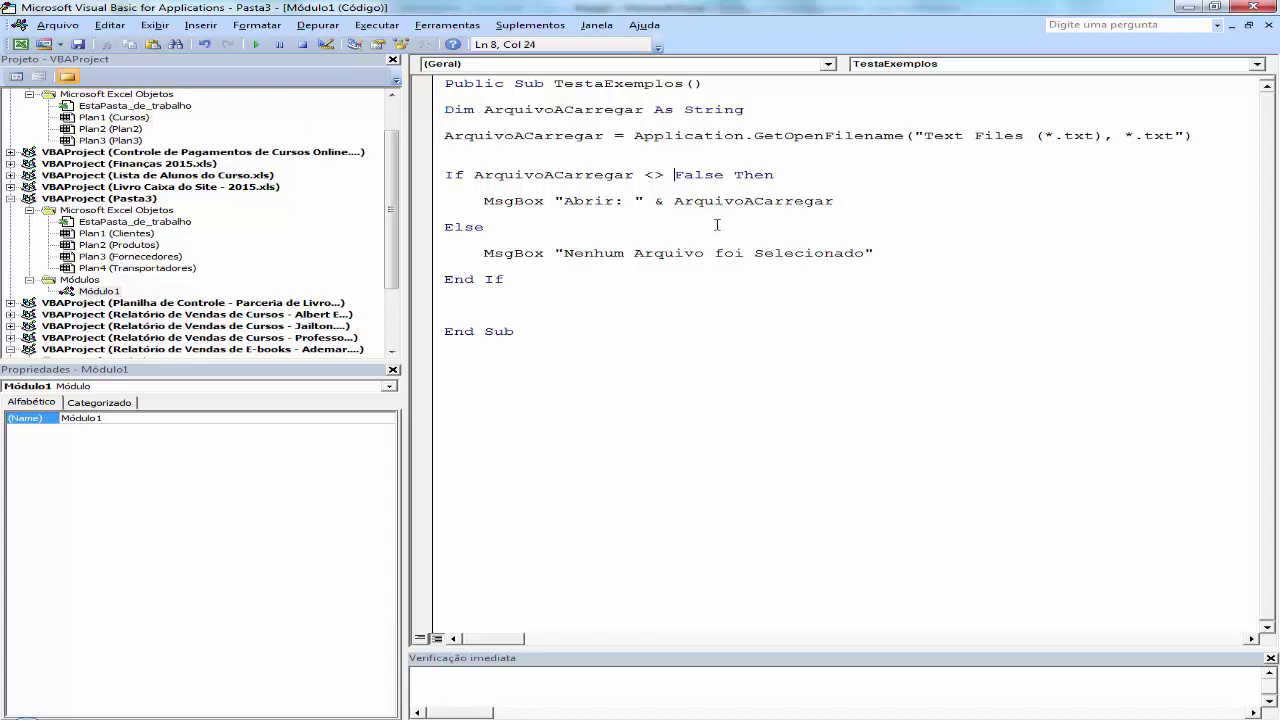
pyautogui.hotkey('shift', 'Right')
pyautogui.hotkey('shift', 'Right')
pyautogui.hotkey('shift', 'Right')
pyautogui.hotkey('shift', 'Right')
pyautogui.hotkey('shift', 'Right')
pyautogui.write('"')
pyautogui.write('"')
# Add a line ArquivoACarregar = "" below the Dim declaration
pyautogui.press('Return')
pyautogui.press('Return')
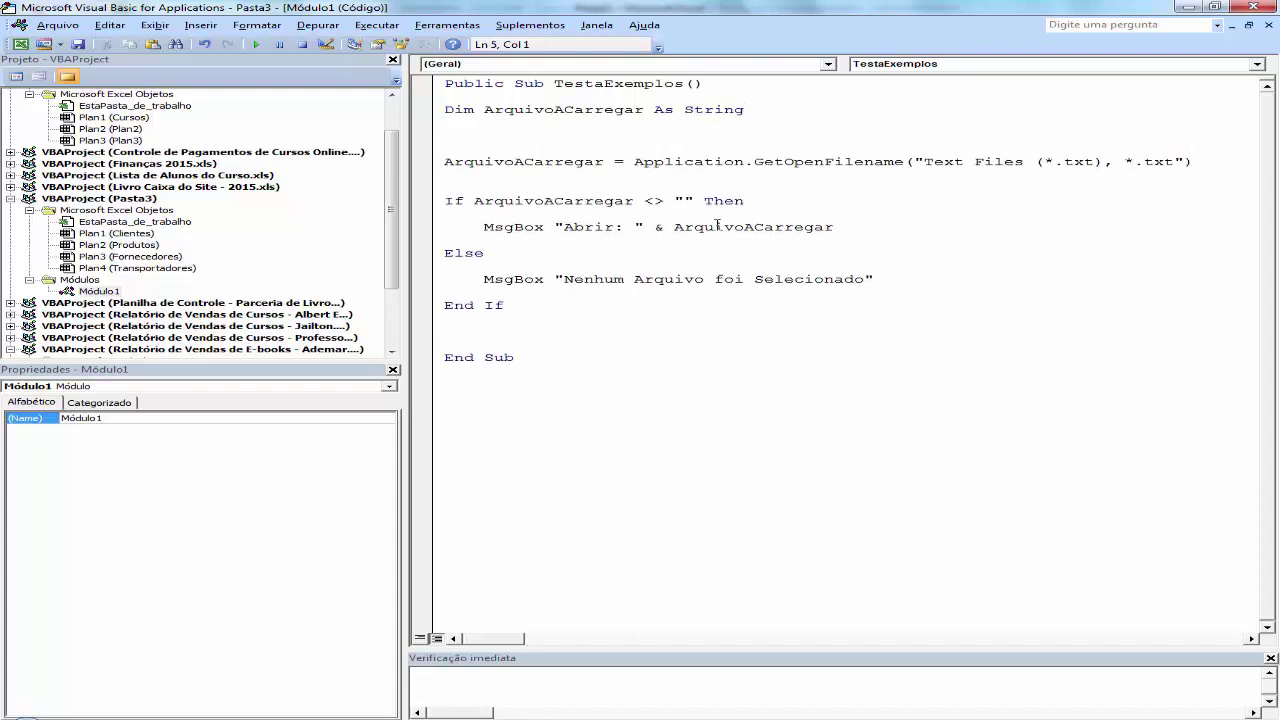
pyautogui.write('Arq')
pyautogui.doubleClick(616, 110)
pyautogui.hotkey('ctrl', 'c')
pyautogui.doubleClick(460, 135)
pyautogui.hotkey('ctrl', 'v')
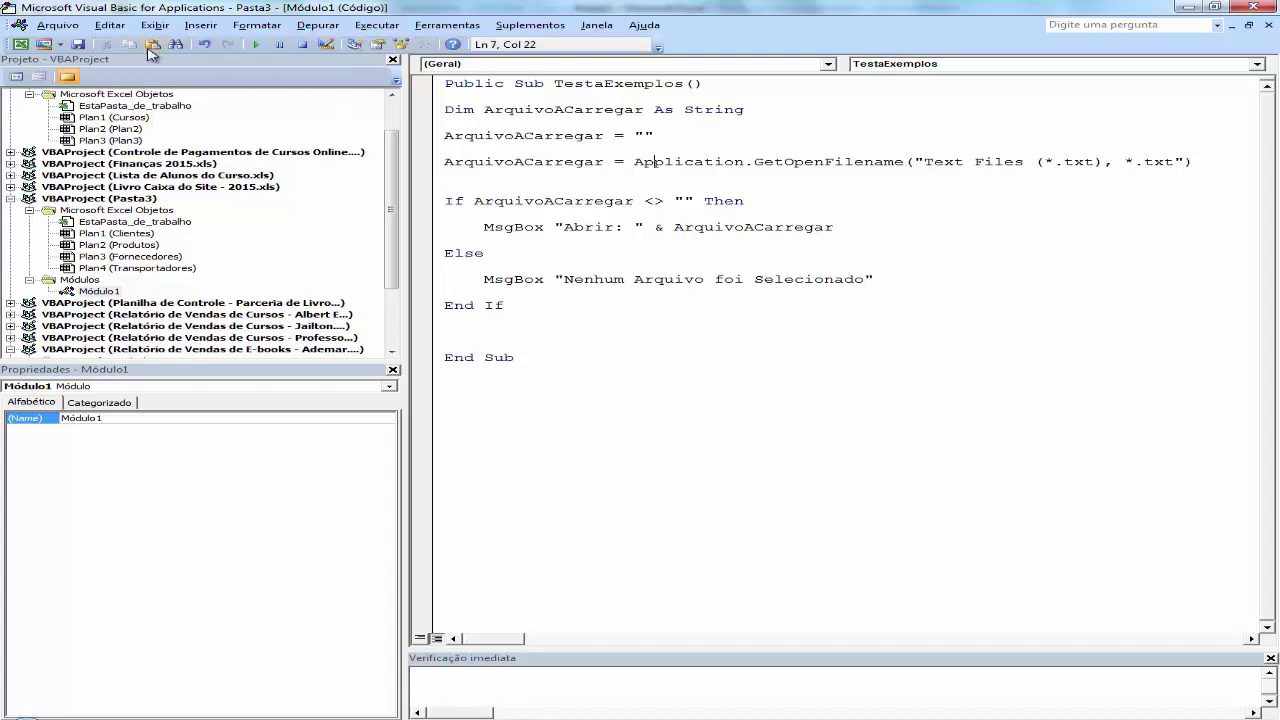
# Cancel the save dialog, run the macro, and switch the Abrir file list to List view
pyautogui.hotkey('ctrl', 's')
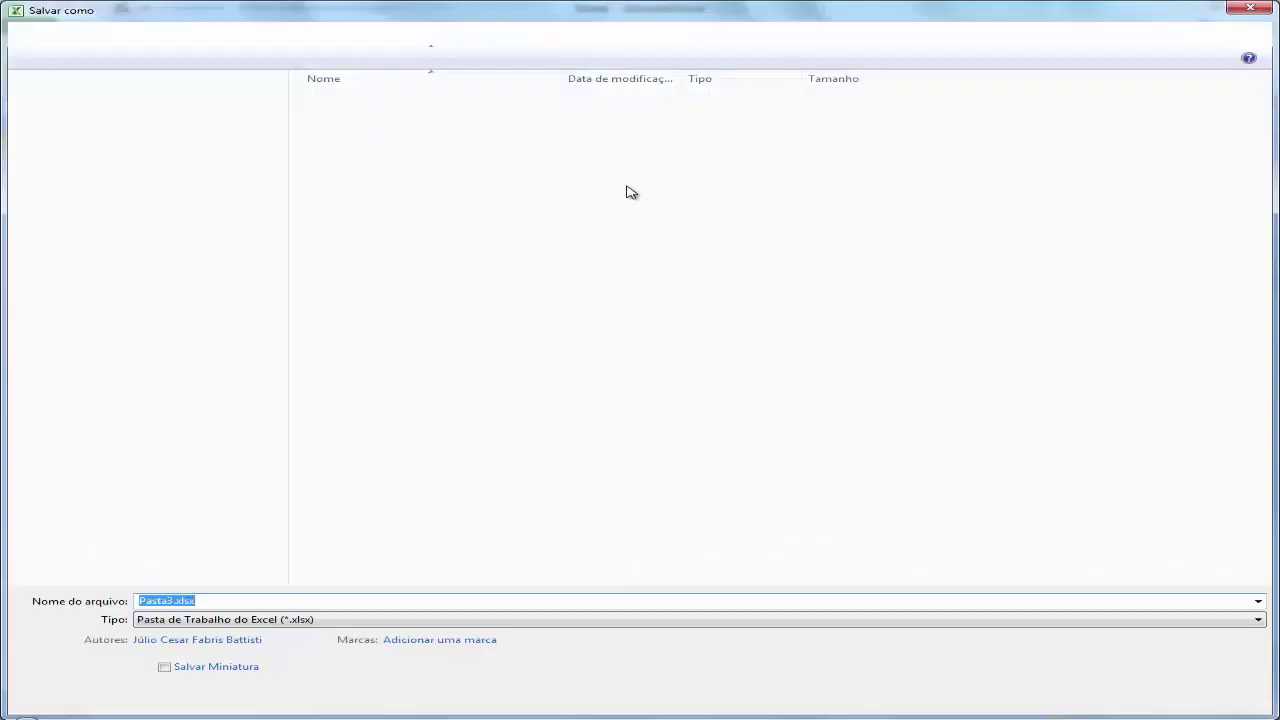
pyautogui.press('Escape')
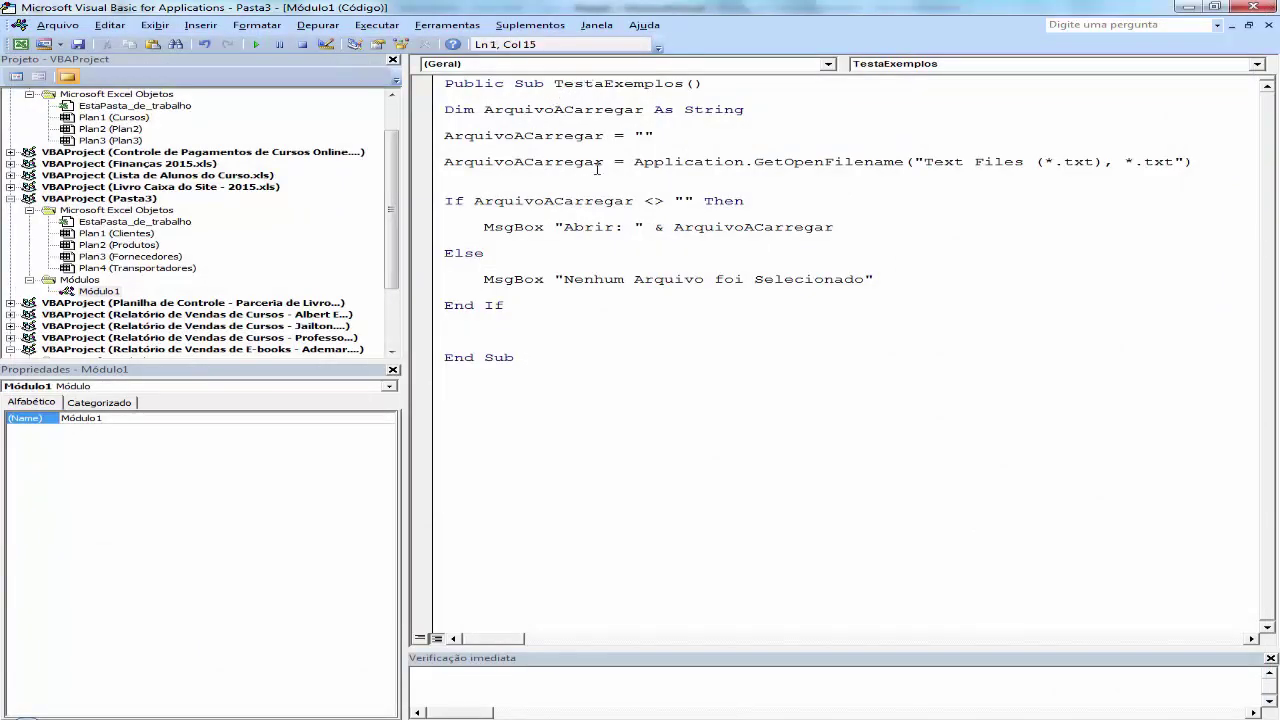
pyautogui.press('F5')
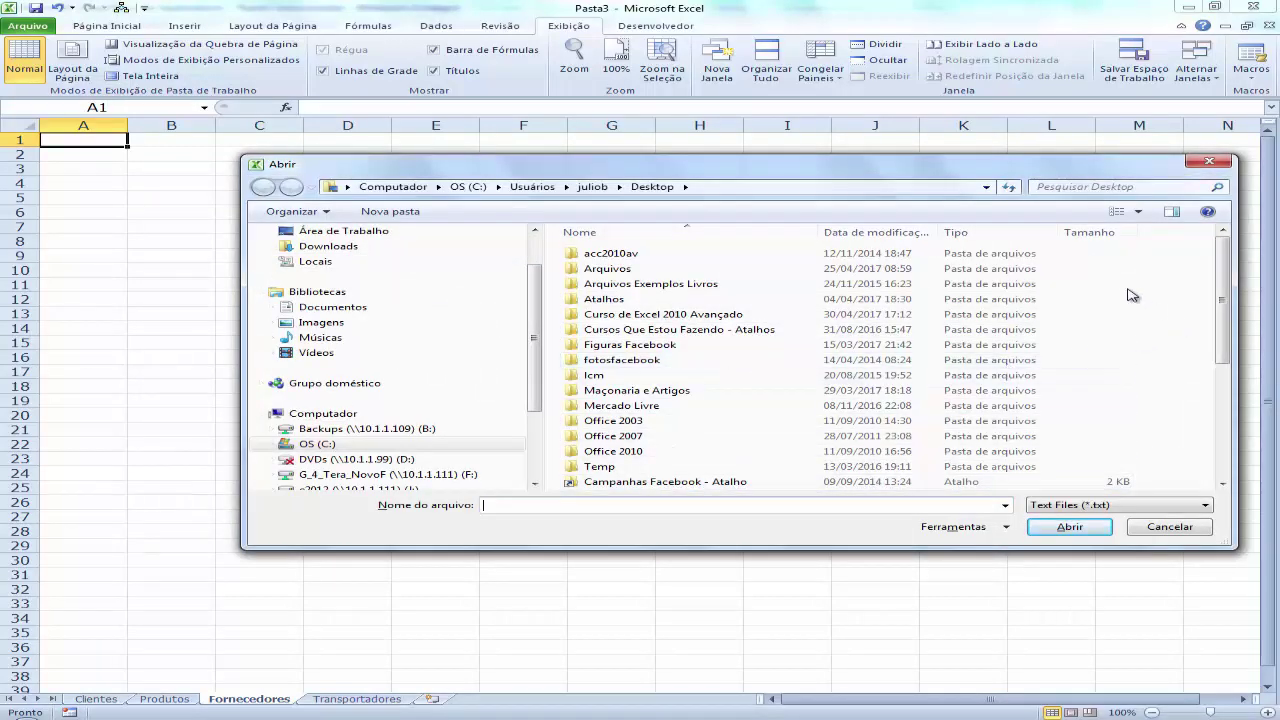
pyautogui.click(1137, 211)
pyautogui.click(1172, 194)
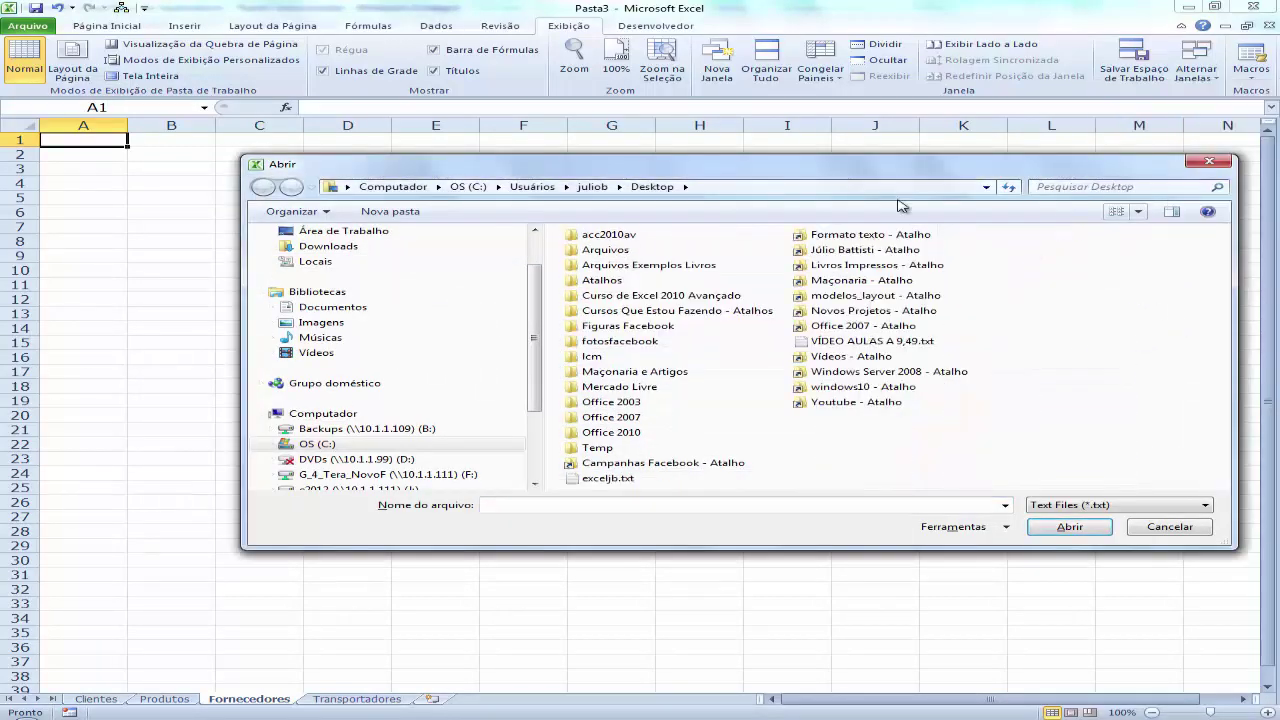
# Open exceljb.txt, acknowledge the path message, and run the macro again
pyautogui.click(598, 480)
pyautogui.click(1070, 527)
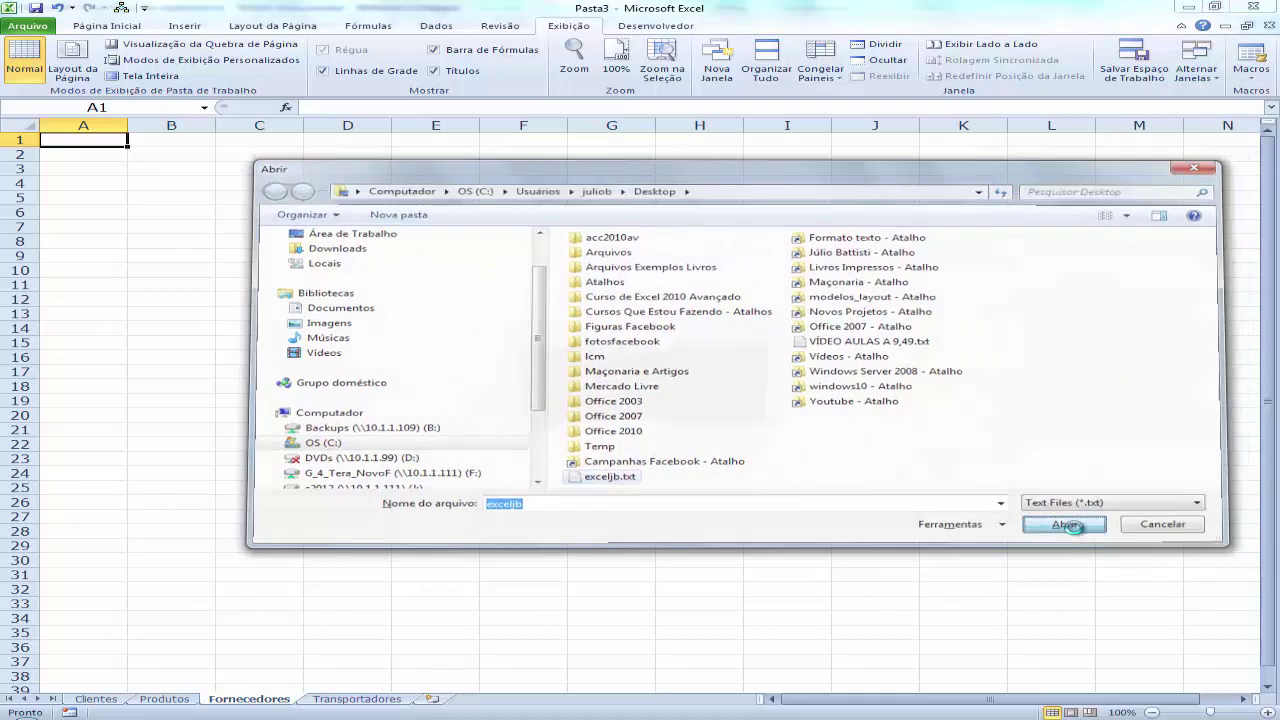
pyautogui.moveTo(609, 334); pyautogui.dragTo(590, 272)
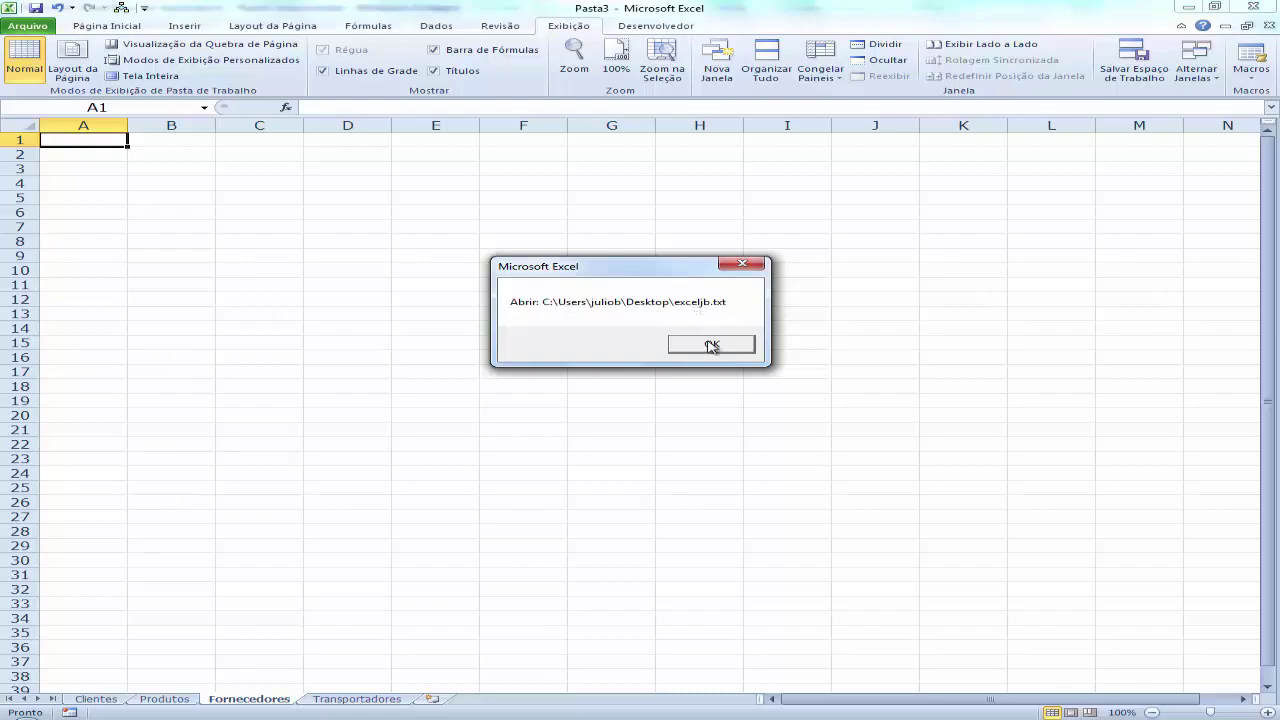
pyautogui.click(709, 344)
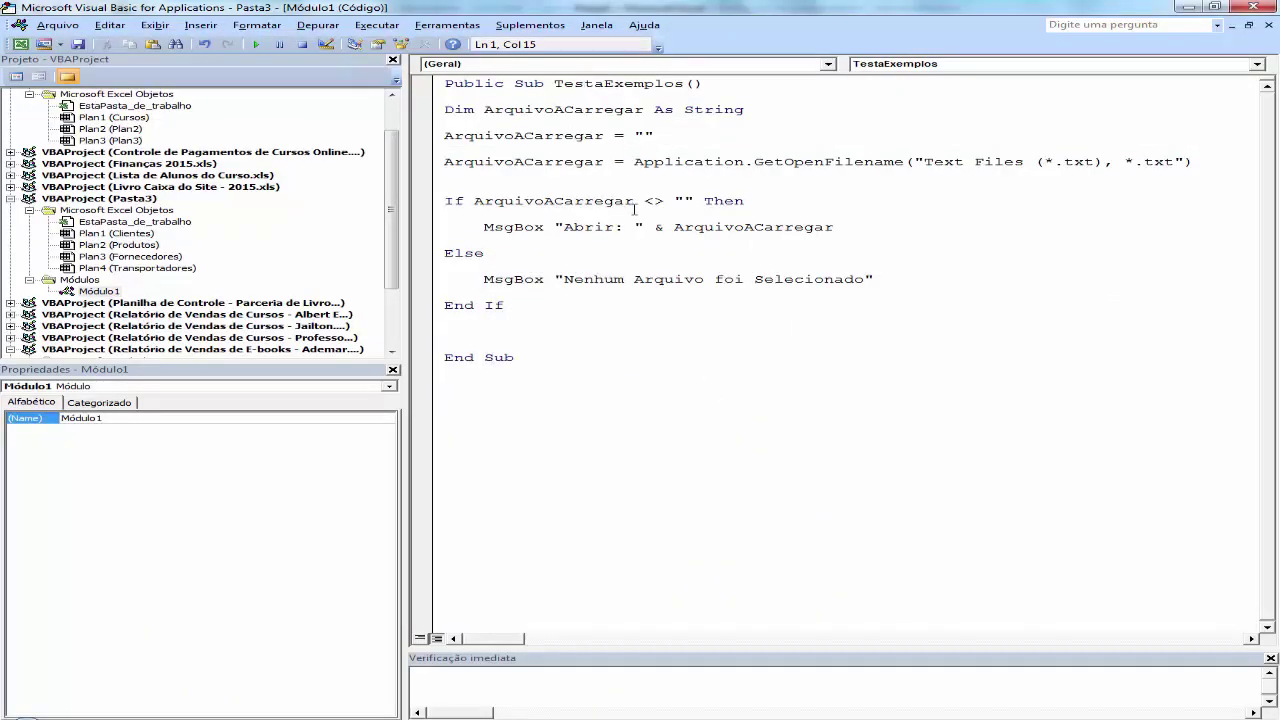
pyautogui.press('F5')
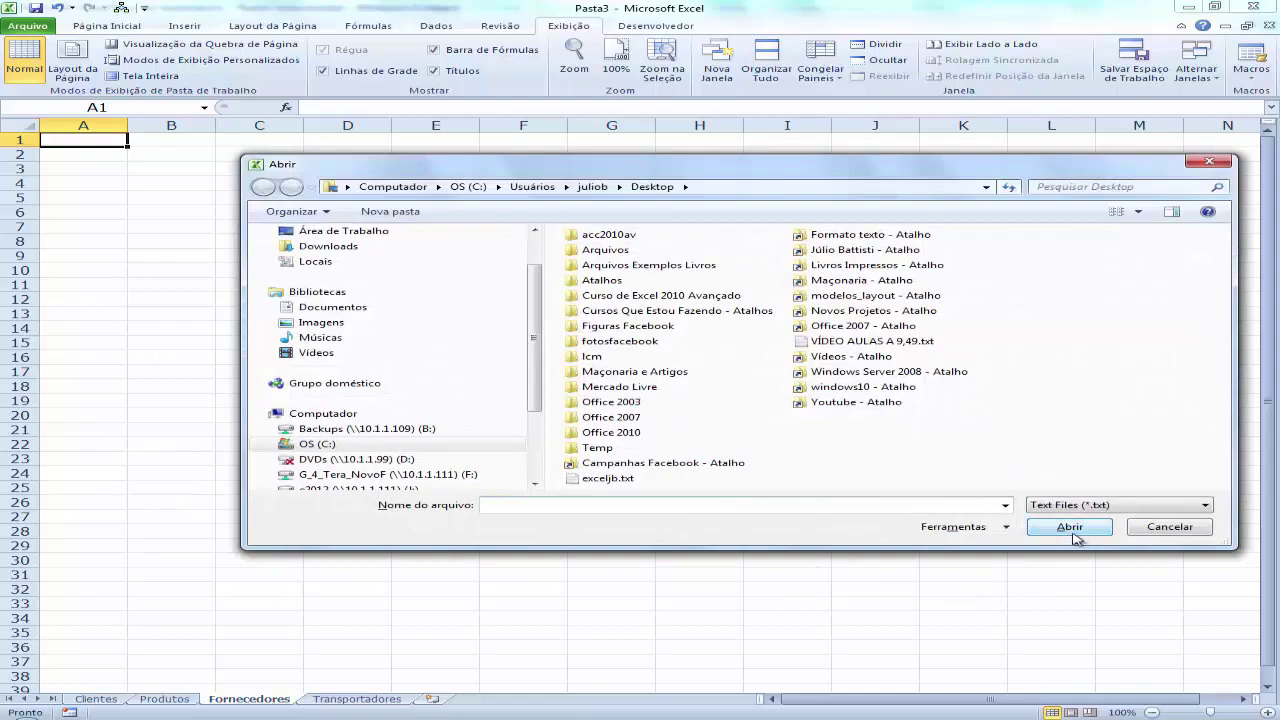
# Cancel the Abrir file picker and acknowledge the 'Abrir: Falso' message
pyautogui.click(1156, 530)
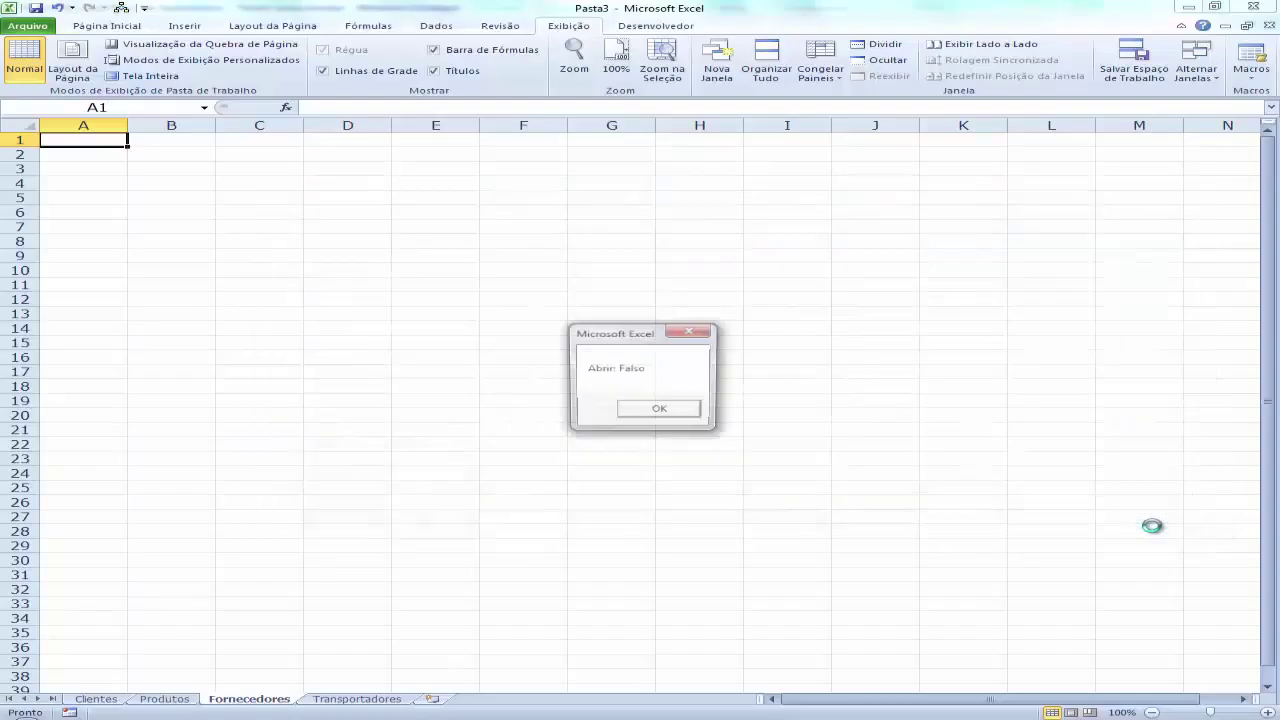
pyautogui.click(664, 411)
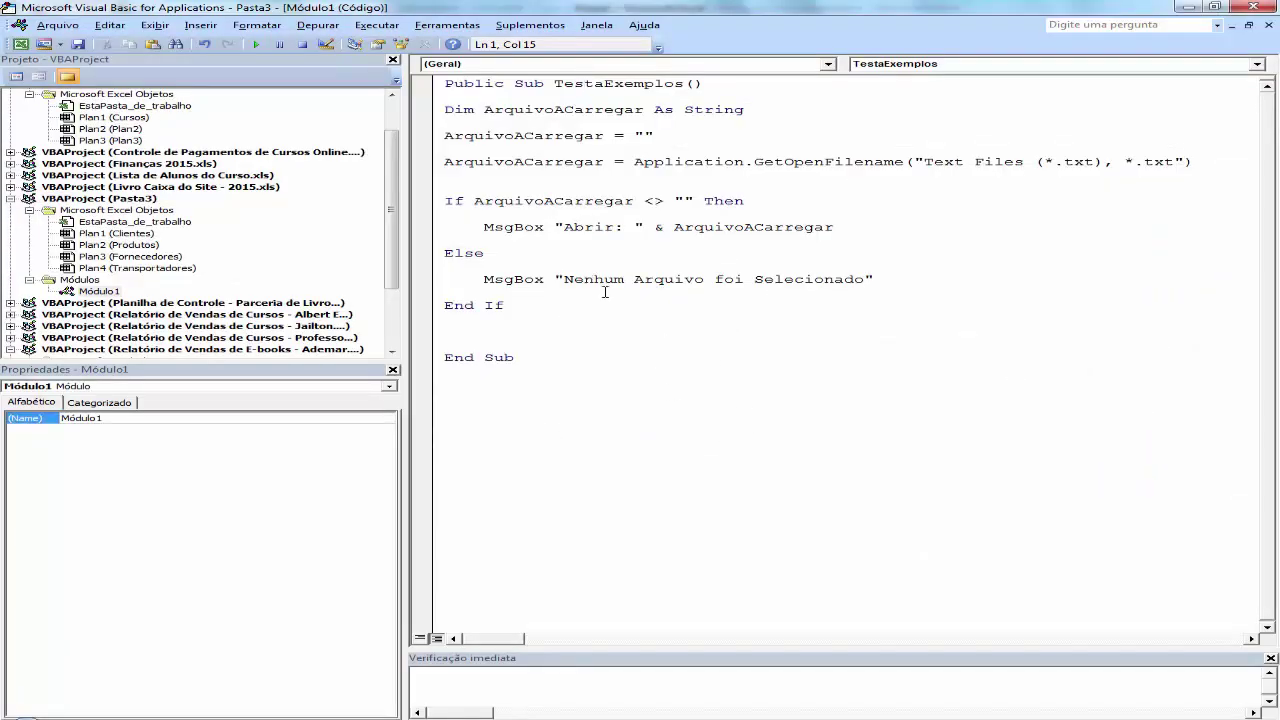
# Extend the If condition with 'And ArquivoACarregar <> Falso' and rerun TestaExemplos
pyautogui.click(655, 204)
pyautogui.click(682, 204)
pyautogui.press('Right')
pyautogui.write('And')
pyautogui.doubleClick(580, 201)
pyautogui.hotkey('ctrl', 'c')
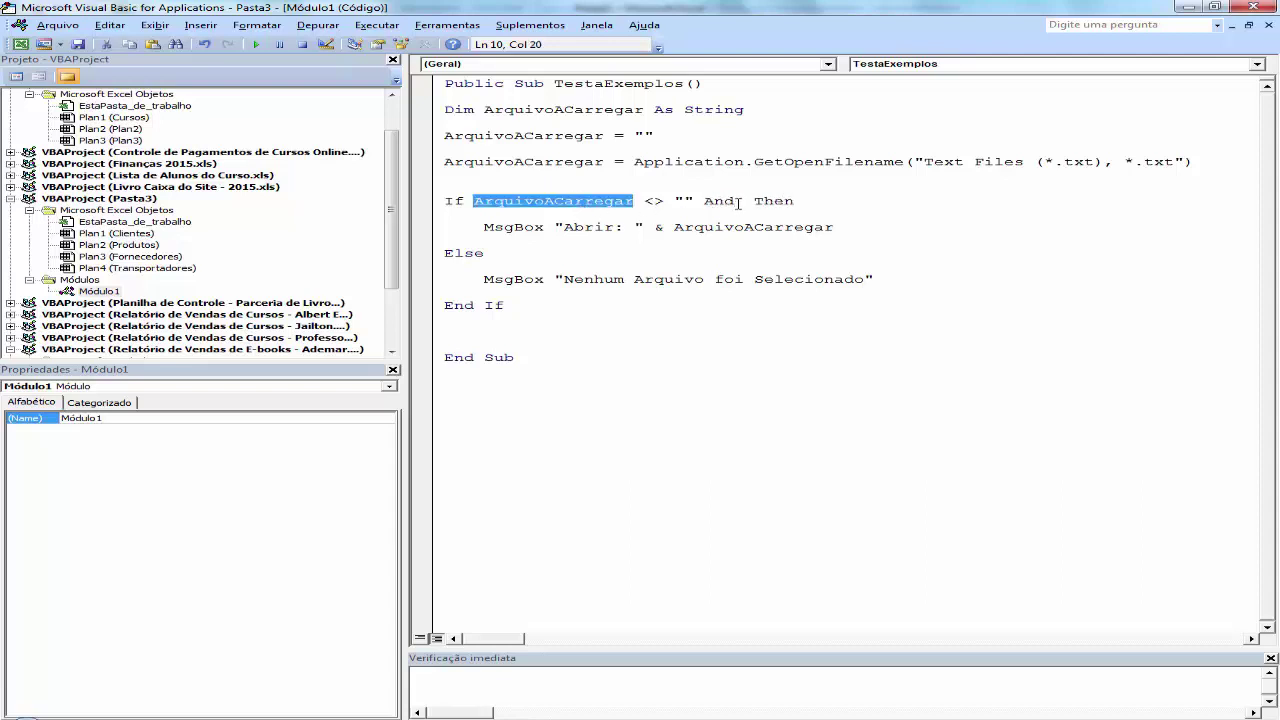
pyautogui.click(741, 201)
pyautogui.hotkey('ctrl', 'v')
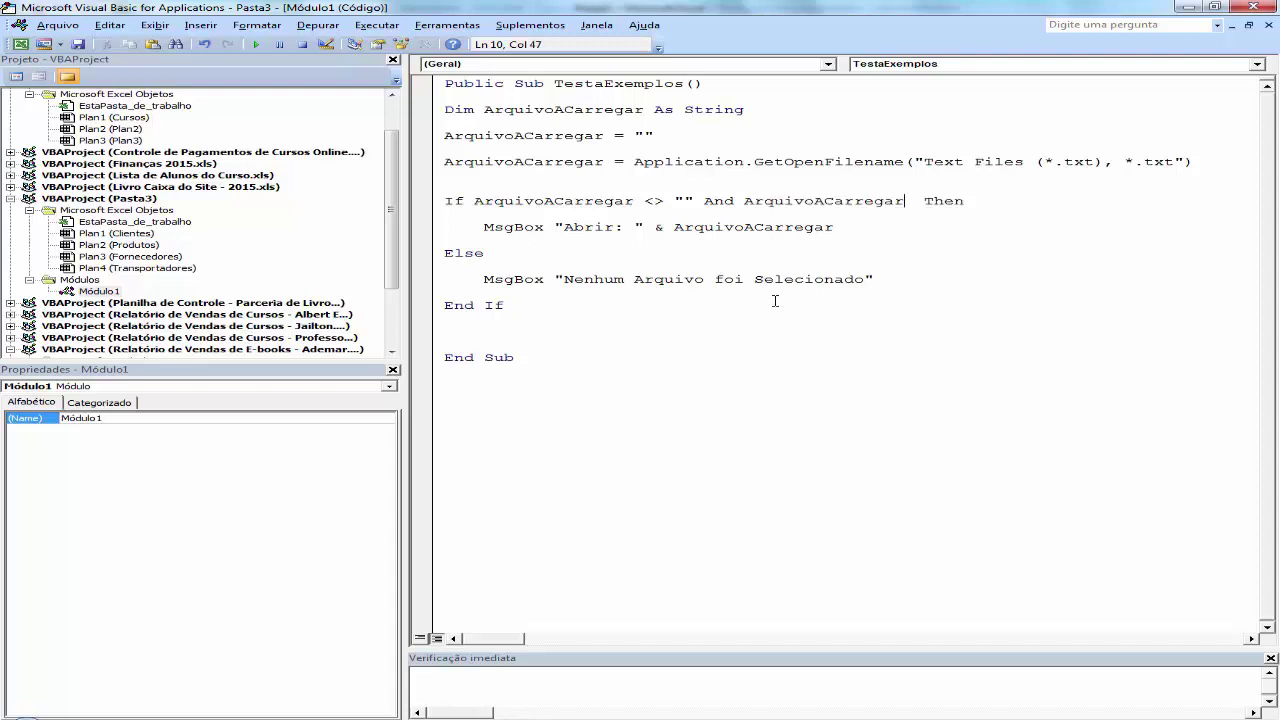
pyautogui.write('<>')
pyautogui.write(' Falso')
pyautogui.press('Delete')
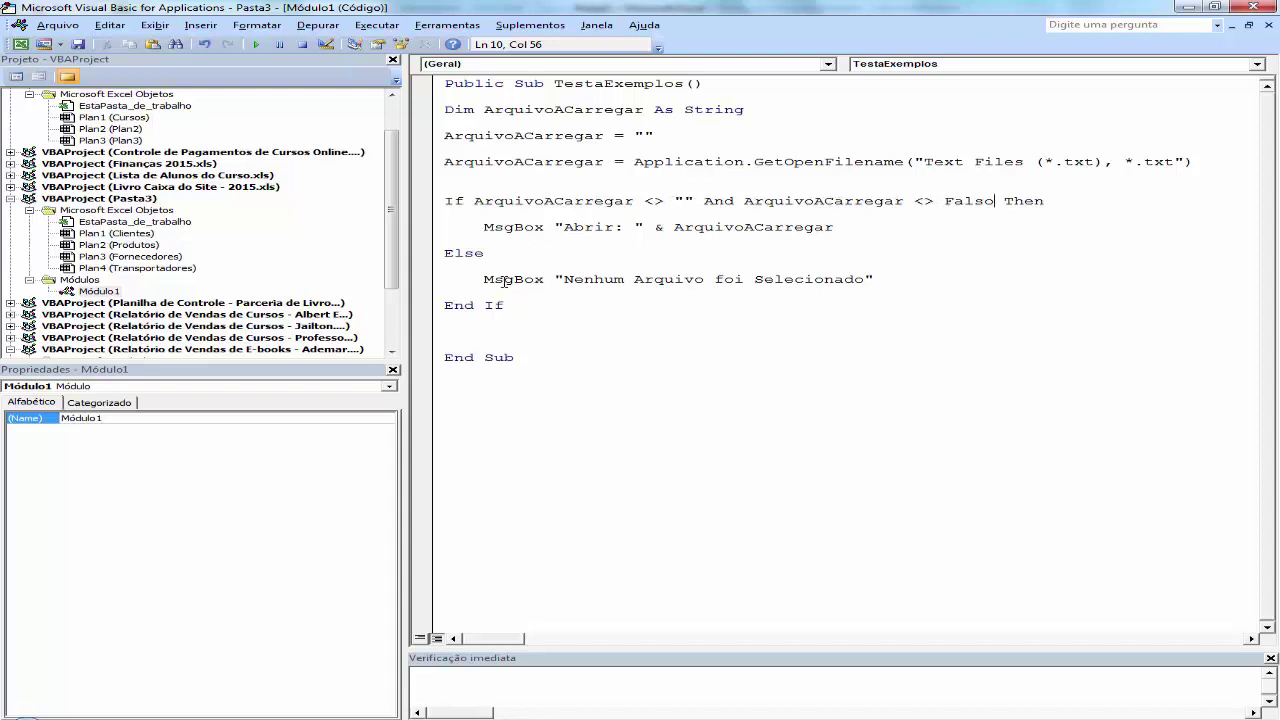
pyautogui.hotkey('alt', 'F11')
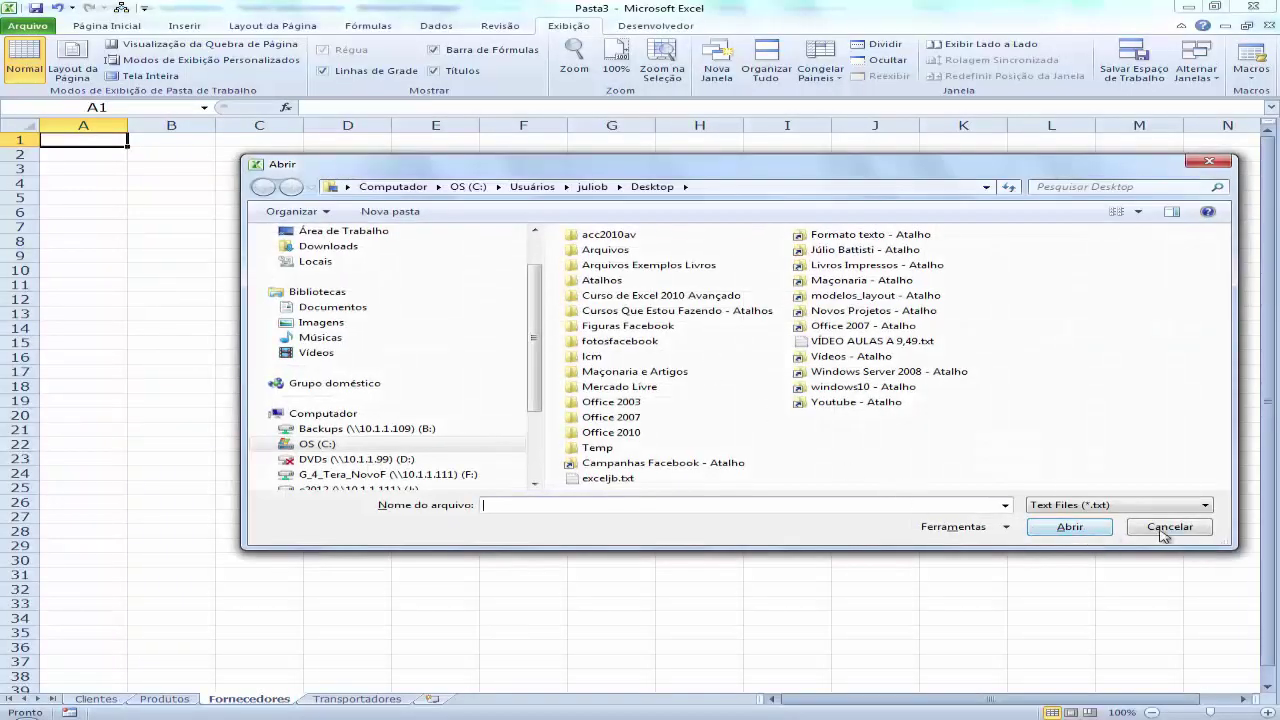
# Cancel the Abrir dialog, dismiss 'Abrir: Falso', and place the caret in the TestaExemplos code
pyautogui.click(1166, 527)
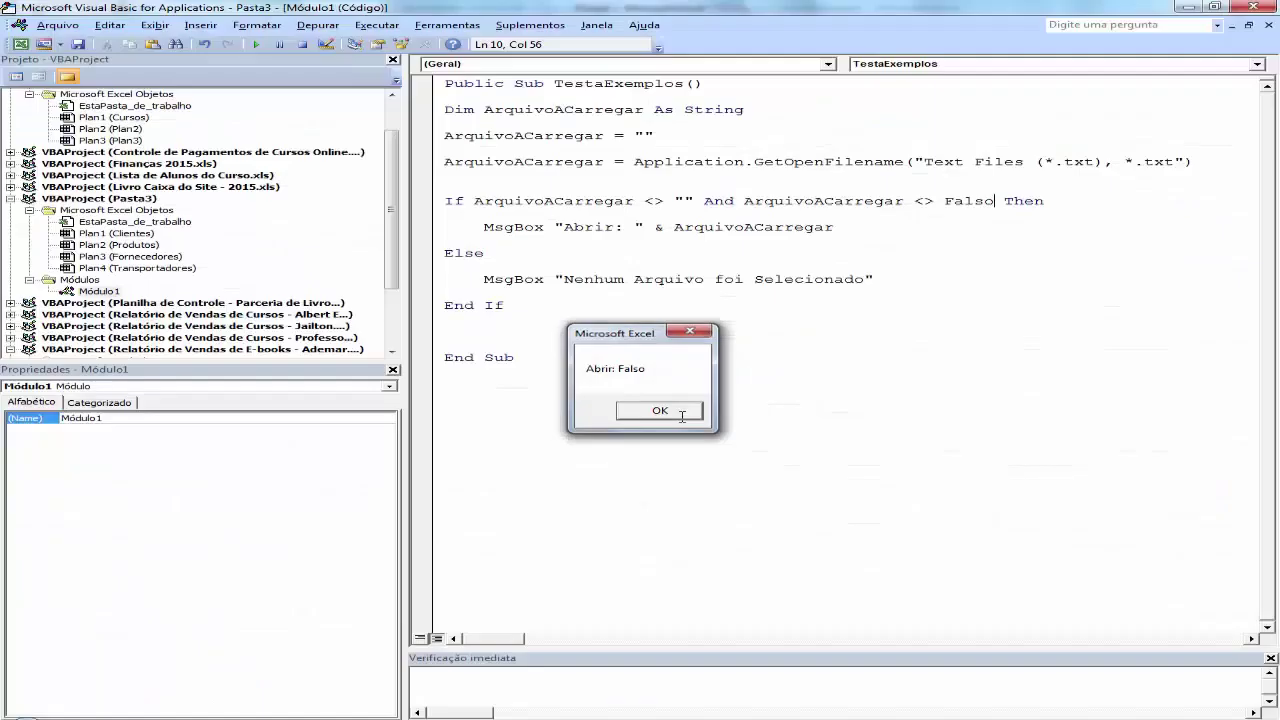
pyautogui.click(660, 411)
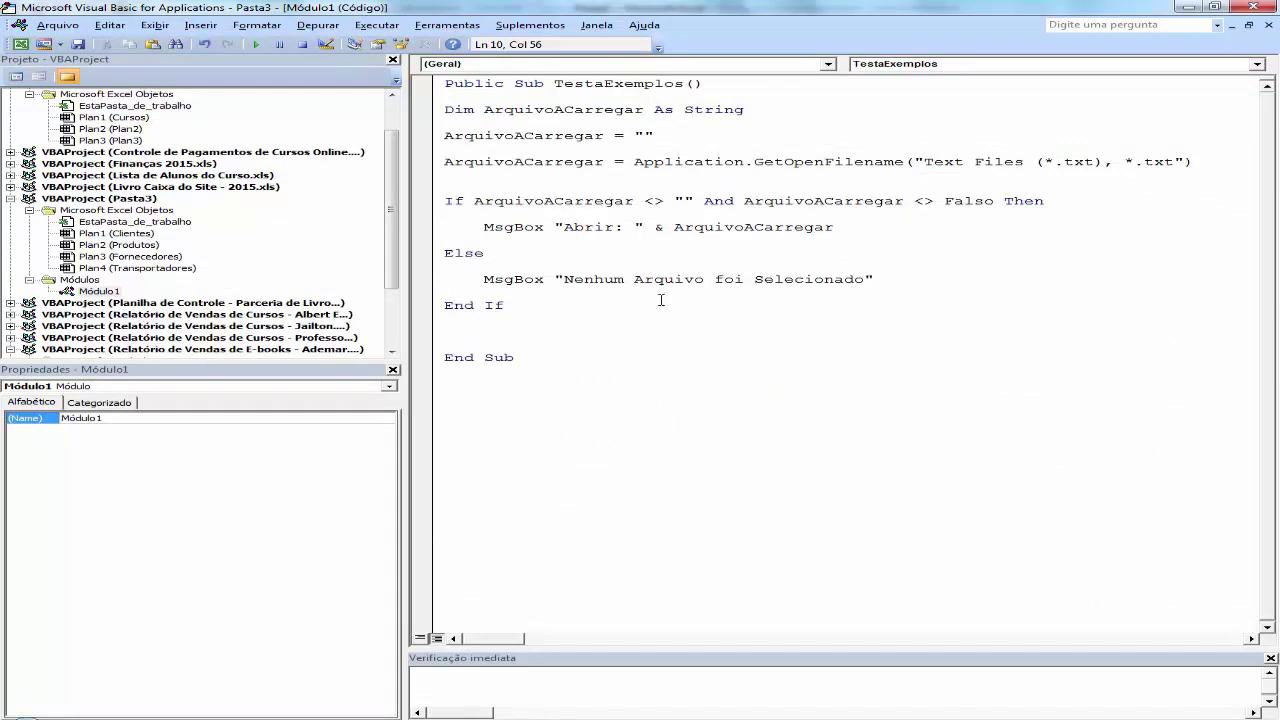
pyautogui.click(777, 162)
pyautogui.press('Left')
pyautogui.press('Left')
pyautogui.click(684, 280)
pyautogui.click(508, 253)
# Insert a 'MsgBox ArquivoACarregar' line below the GetOpenFilename call
pyautogui.press('Up')
pyautogui.press('Up')
pyautogui.press('Up')
pyautogui.press('Up')
pyautogui.press('Up')
pyautogui.press('End')
pyautogui.press('Return')
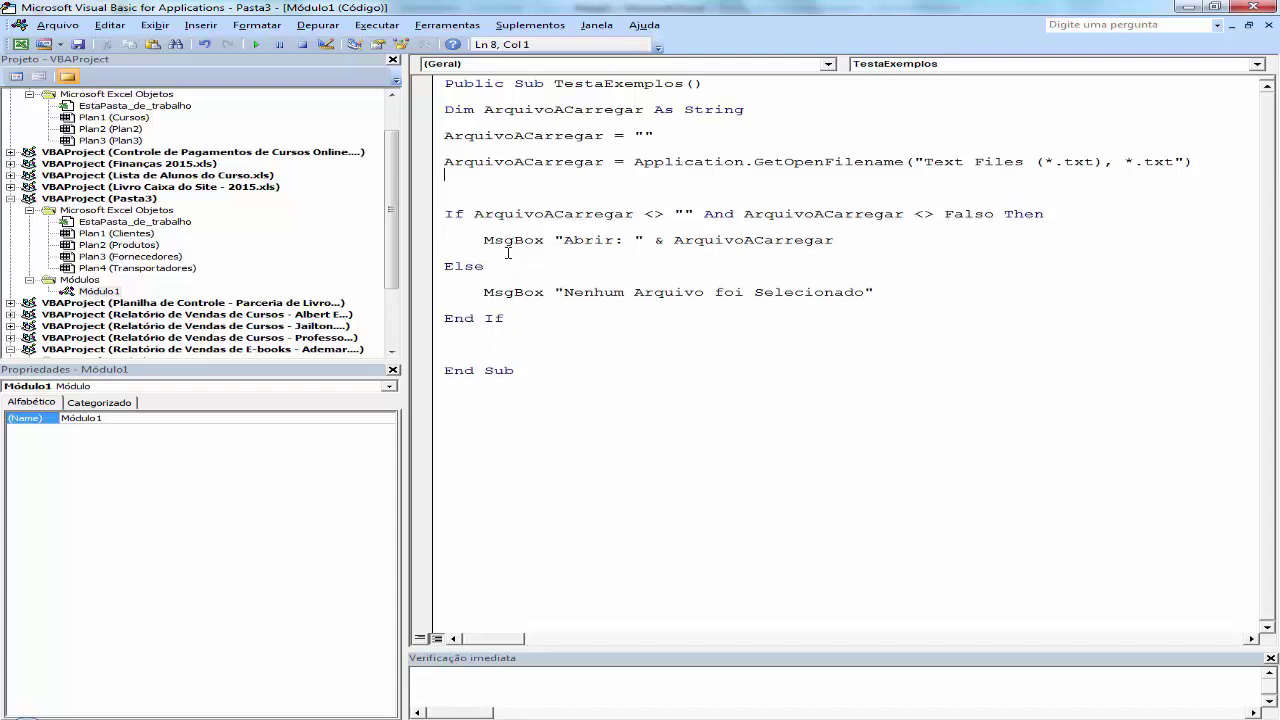
pyautogui.press('Return')
pyautogui.write('Msg')
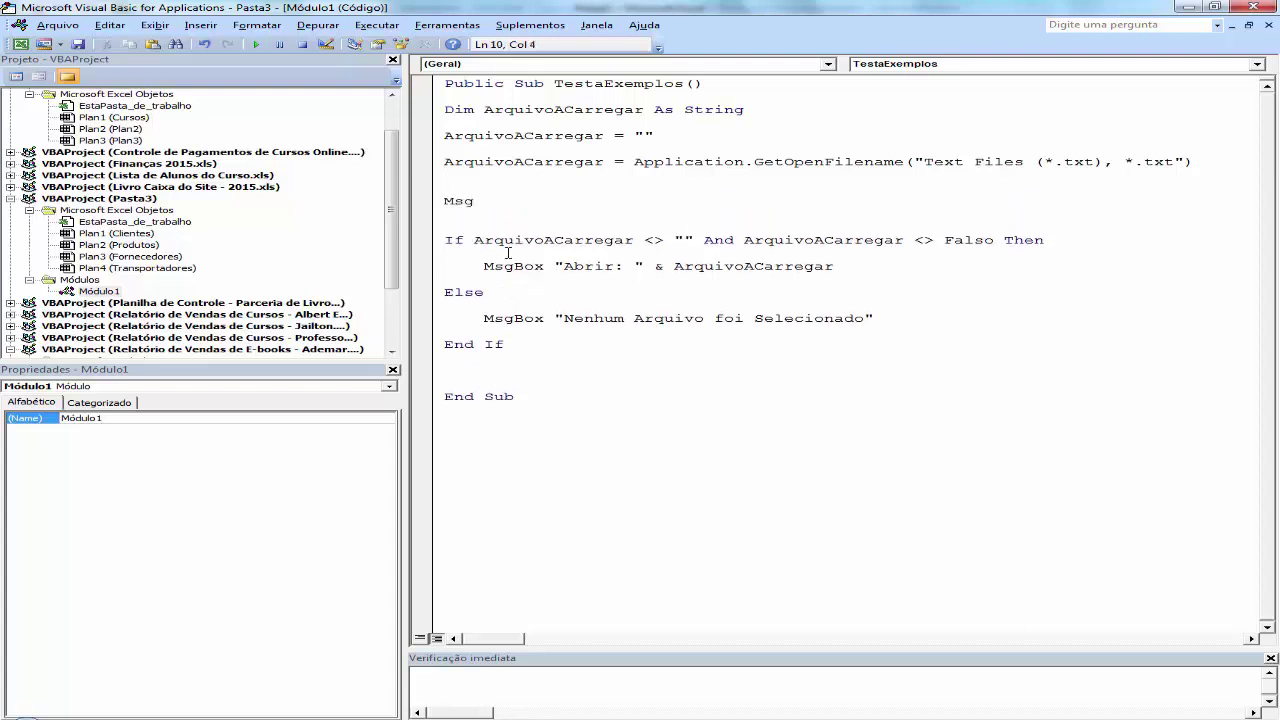
pyautogui.write('Box')
pyautogui.doubleClick(528, 161)
pyautogui.click(547, 208)
pyautogui.hotkey('ctrl', 'v')
pyautogui.click(543, 240)
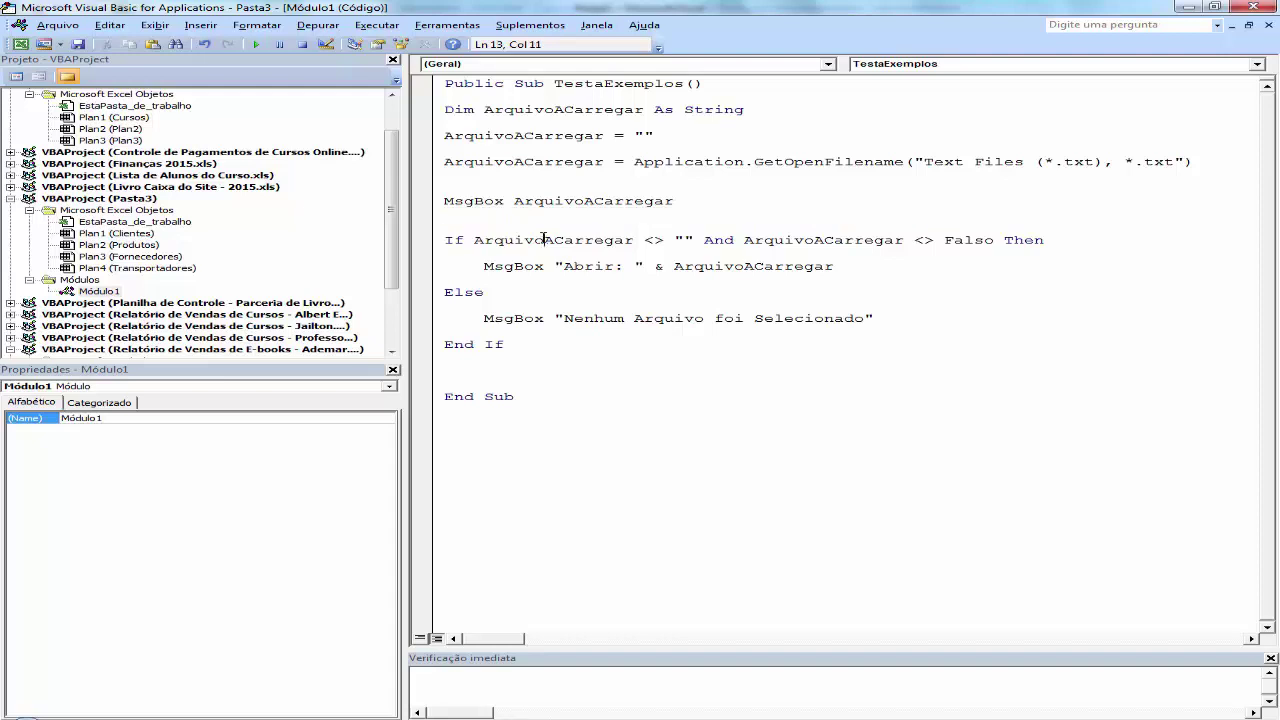
# Run the macro, cancel the file dialog, and dismiss the Falso and 'Abrir: Falso' messages
pyautogui.click(607, 84)
pyautogui.hotkey('alt', 'F11')
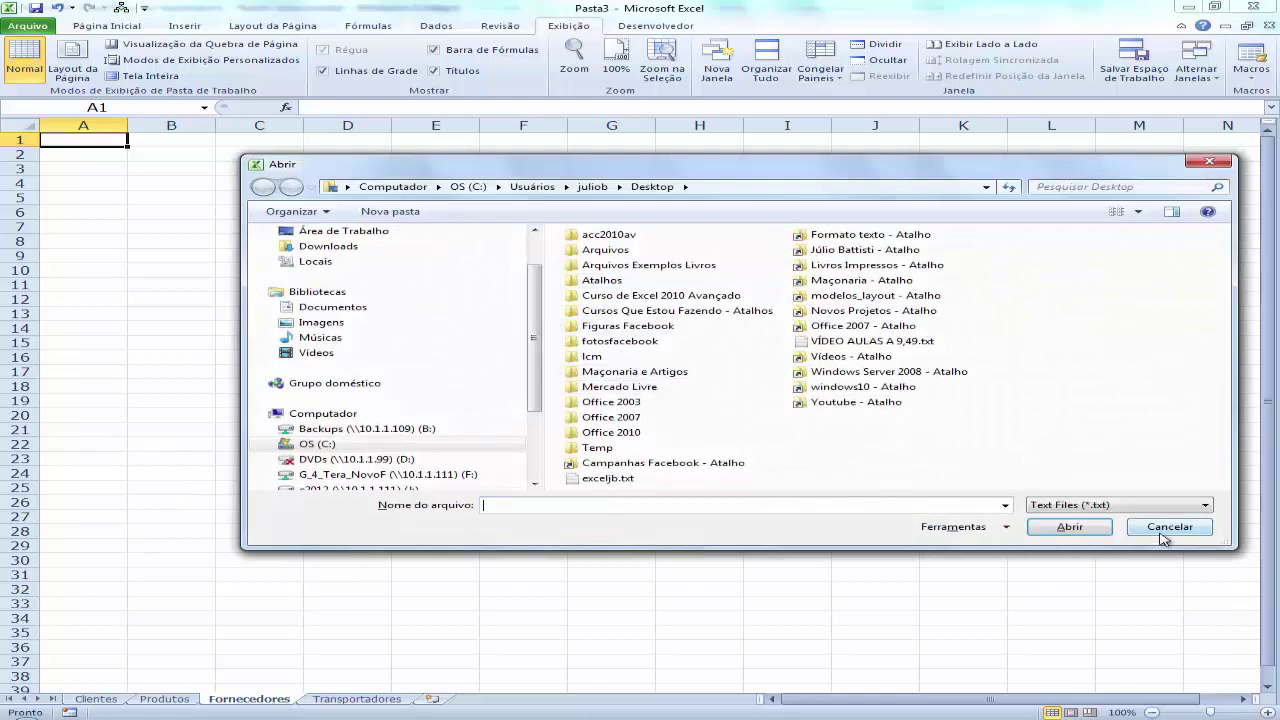
pyautogui.click(1163, 535)
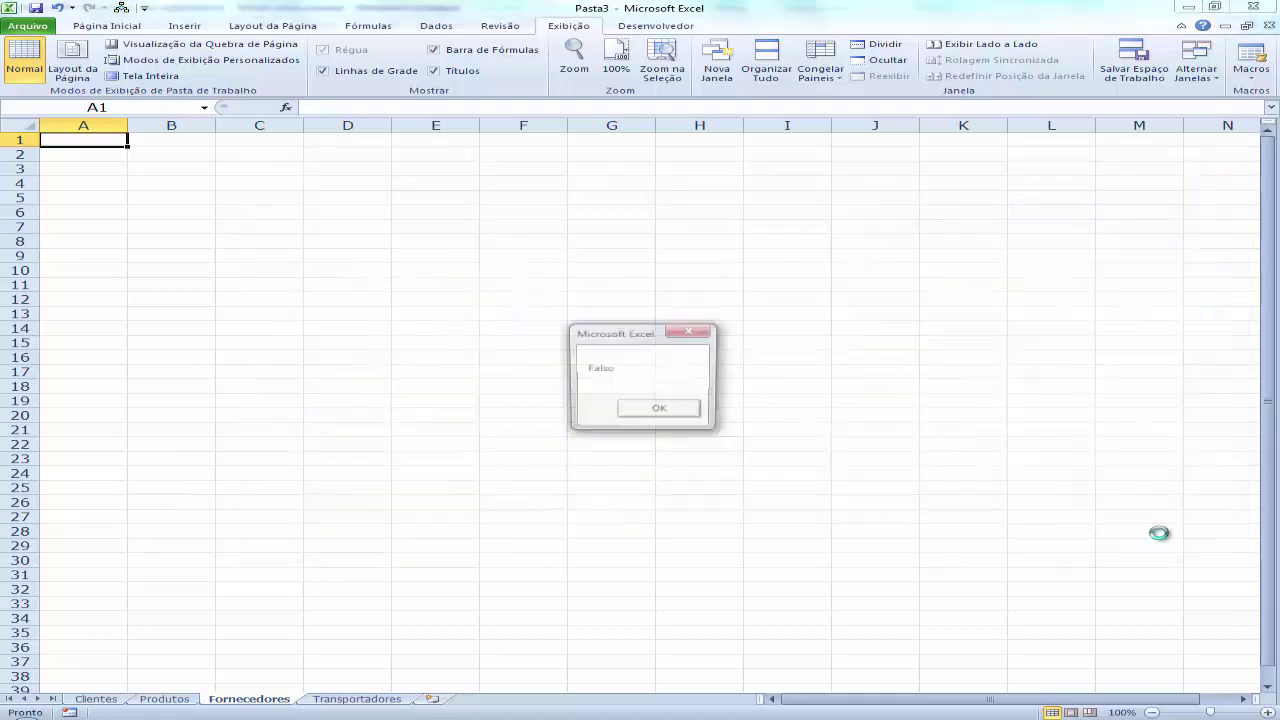
pyautogui.click(674, 418)
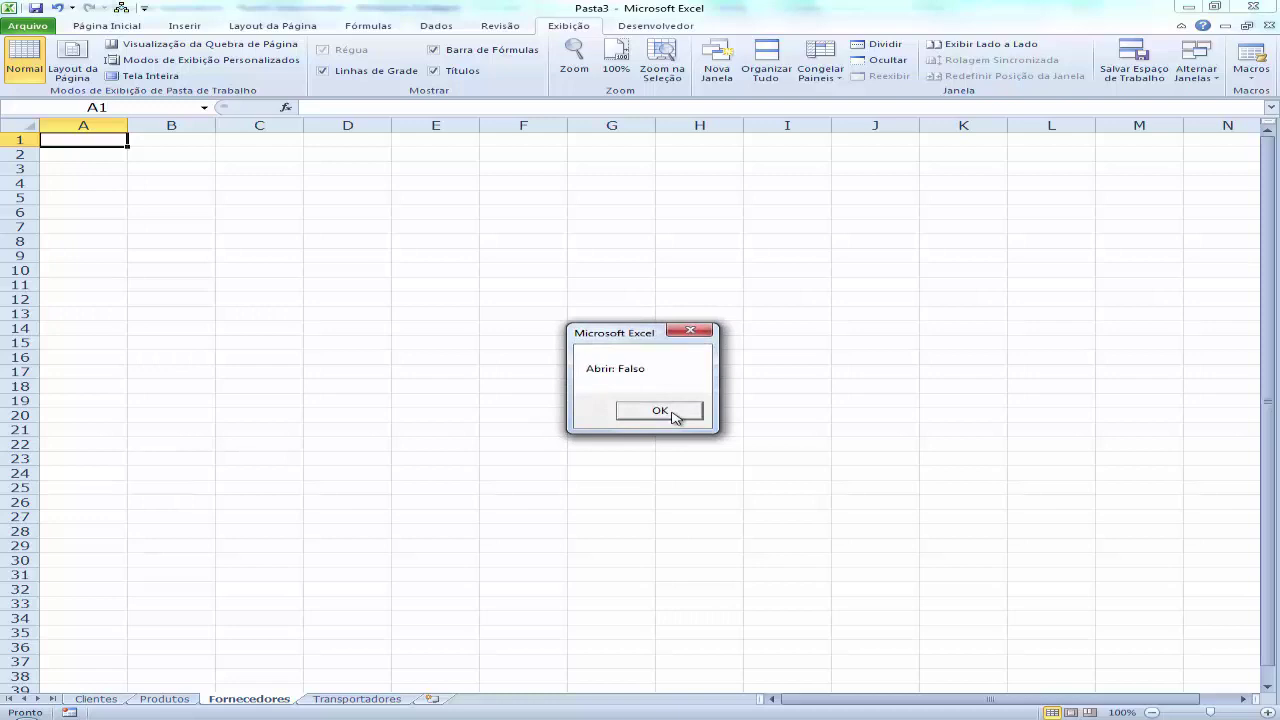
pyautogui.click(674, 418)
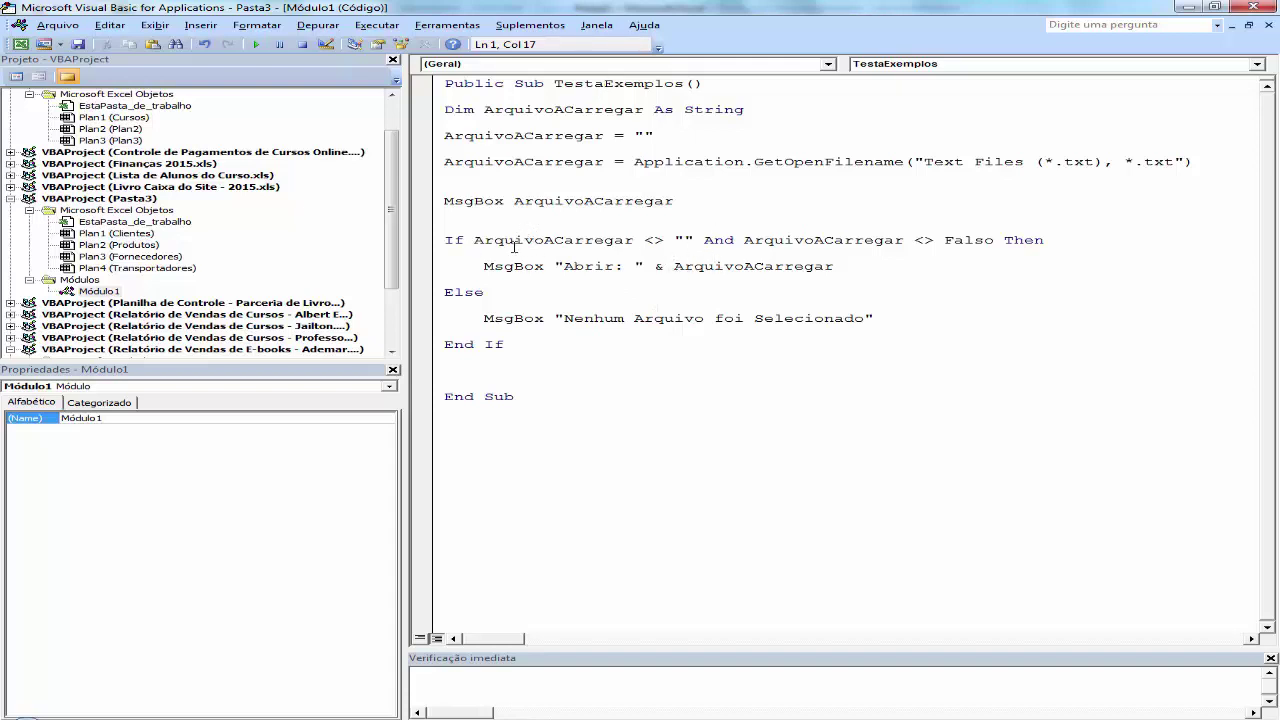
# Type Falso inside the If line's empty quotes and delete the trailing And clause
pyautogui.click(684, 241)
pyautogui.write('Falso')
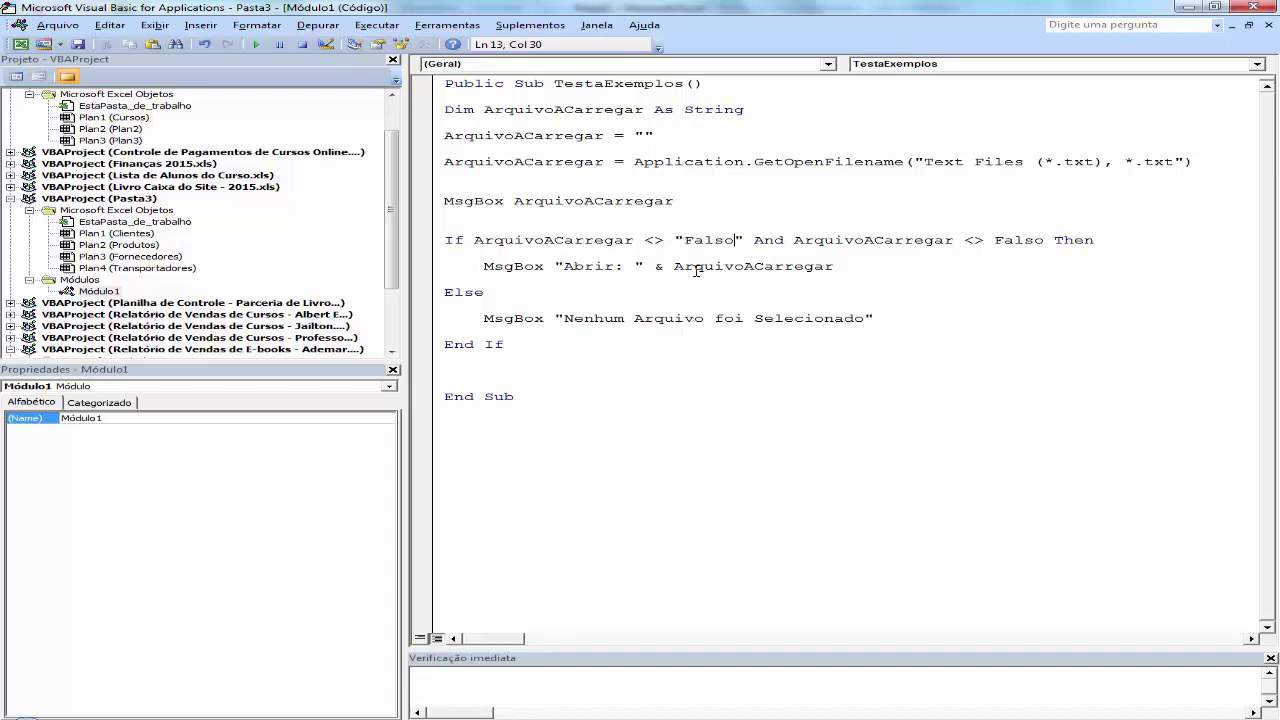
pyautogui.hotkey('shift', 'End')
pyautogui.press('Delete')
pyautogui.click(696, 271)
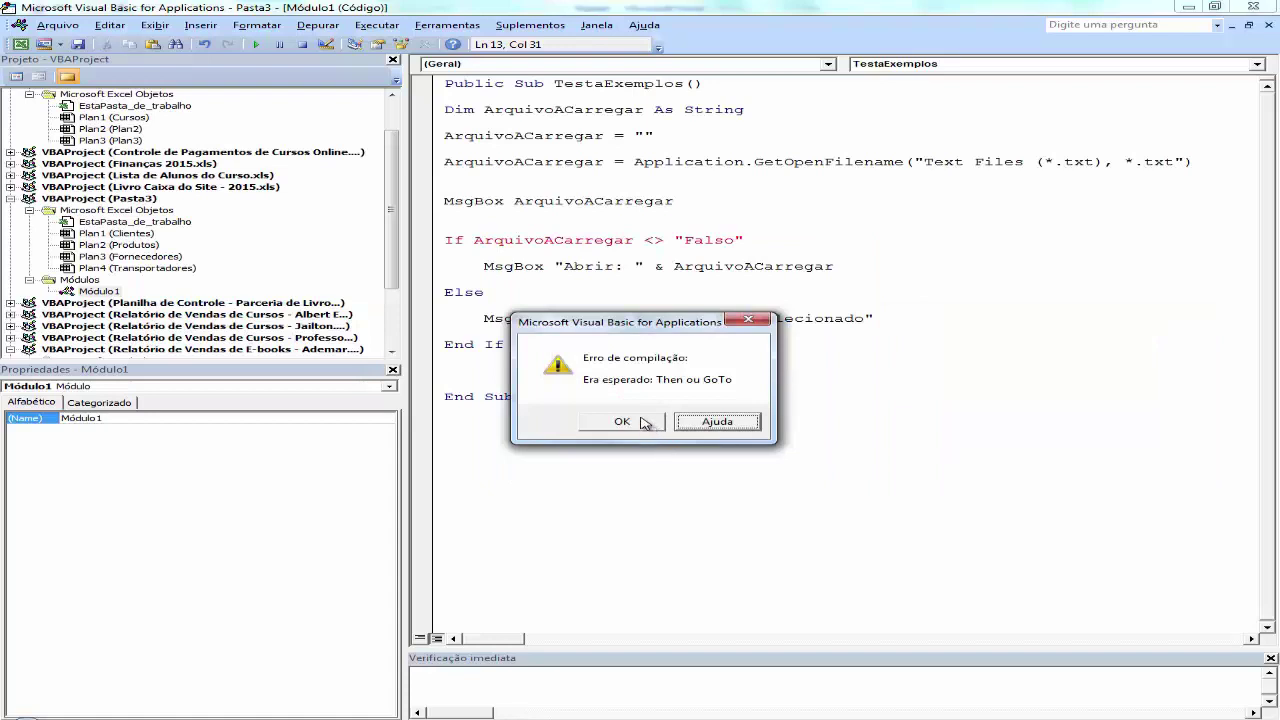
# Resolve the compile errors by correcting the quotes around Falso on the If line
pyautogui.click(645, 423)
pyautogui.click(680, 242)
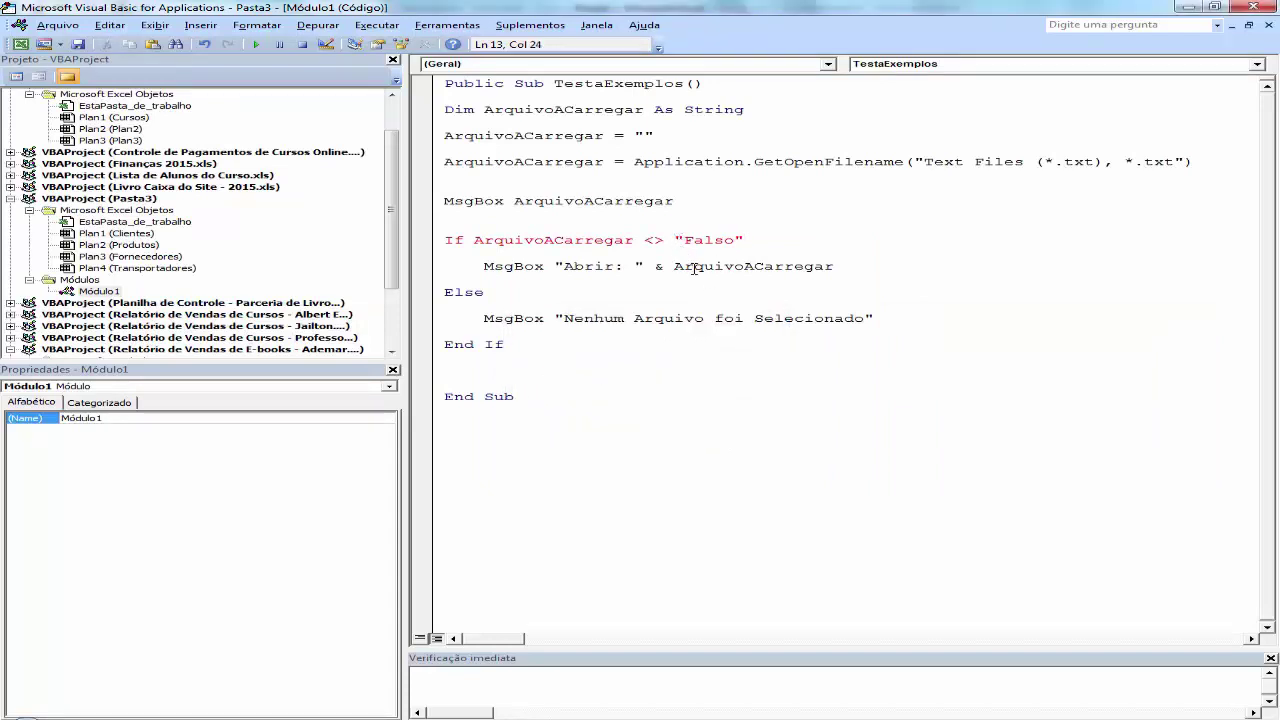
pyautogui.press('Delete')
pyautogui.click(695, 268)
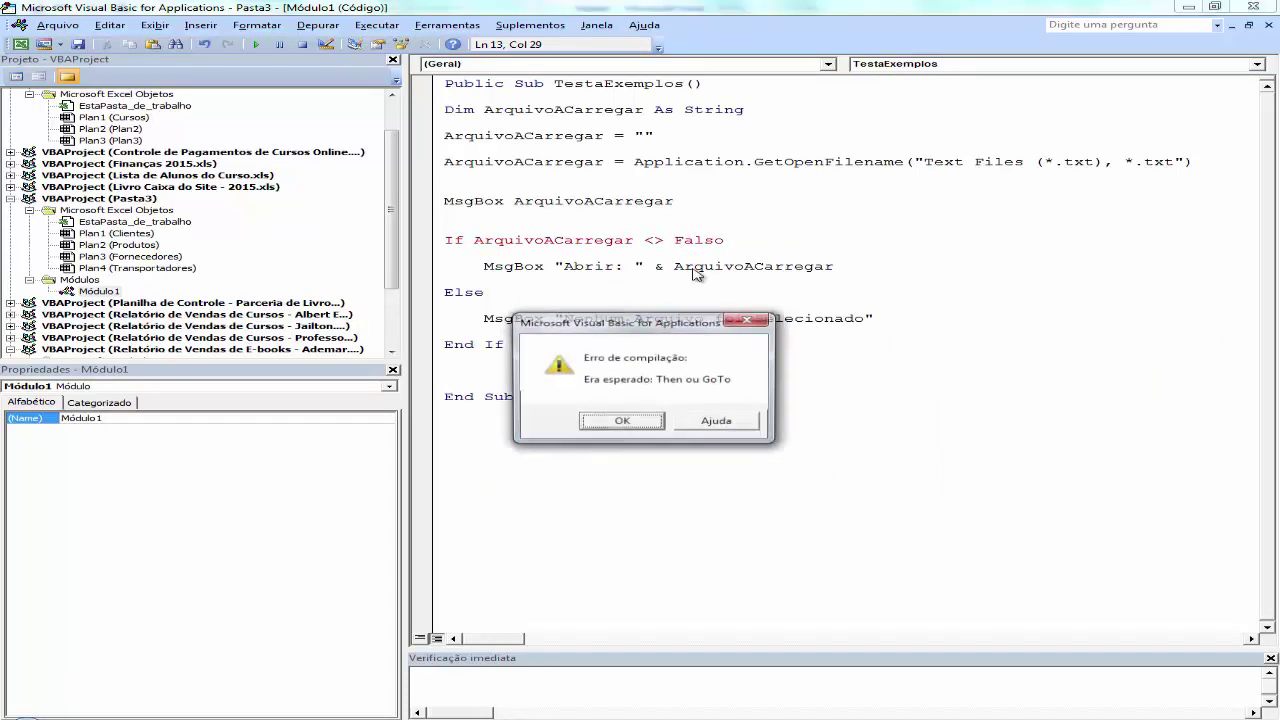
pyautogui.press('Return')
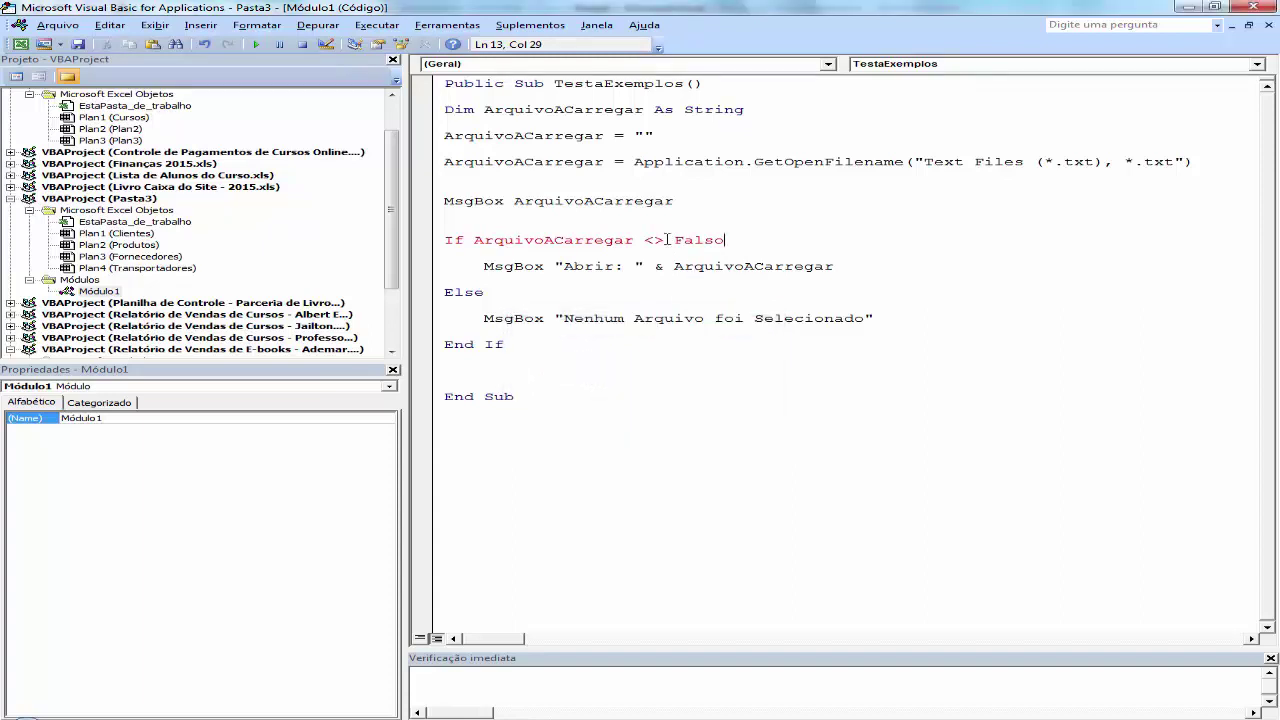
pyautogui.moveTo(1000, 715)
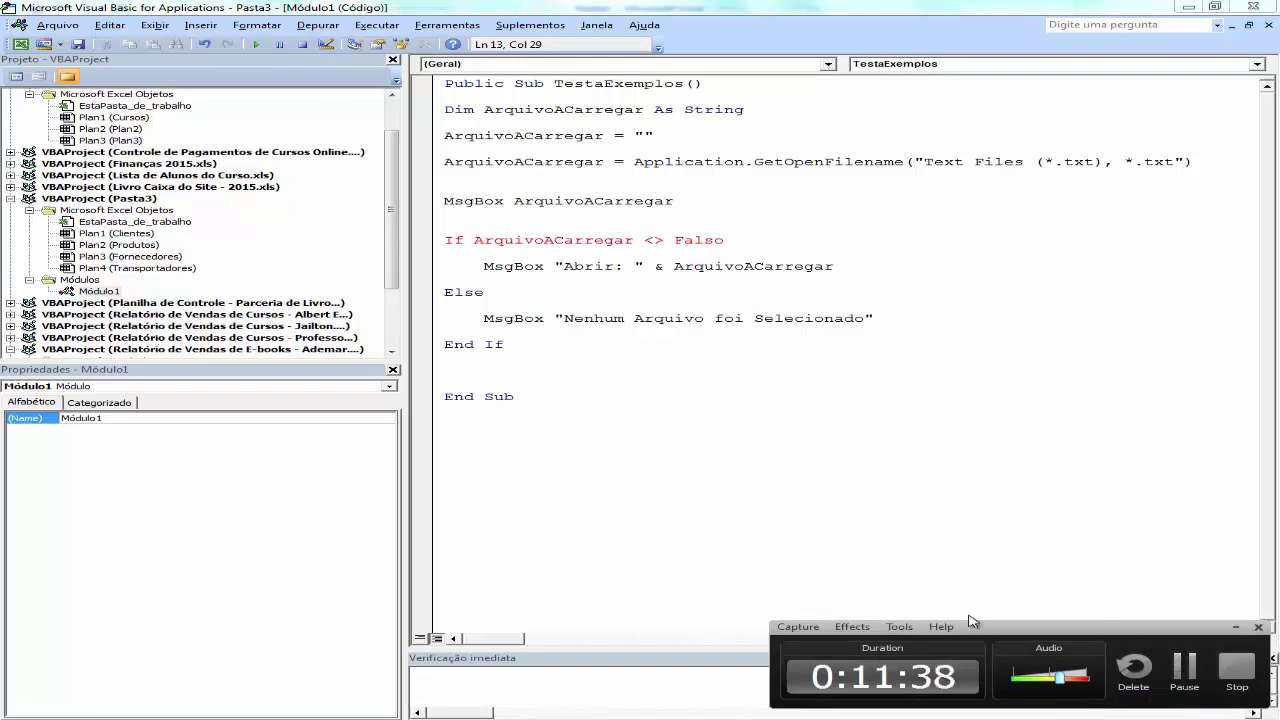
pyautogui.click(1184, 670)
pyautogui.click(641, 112)
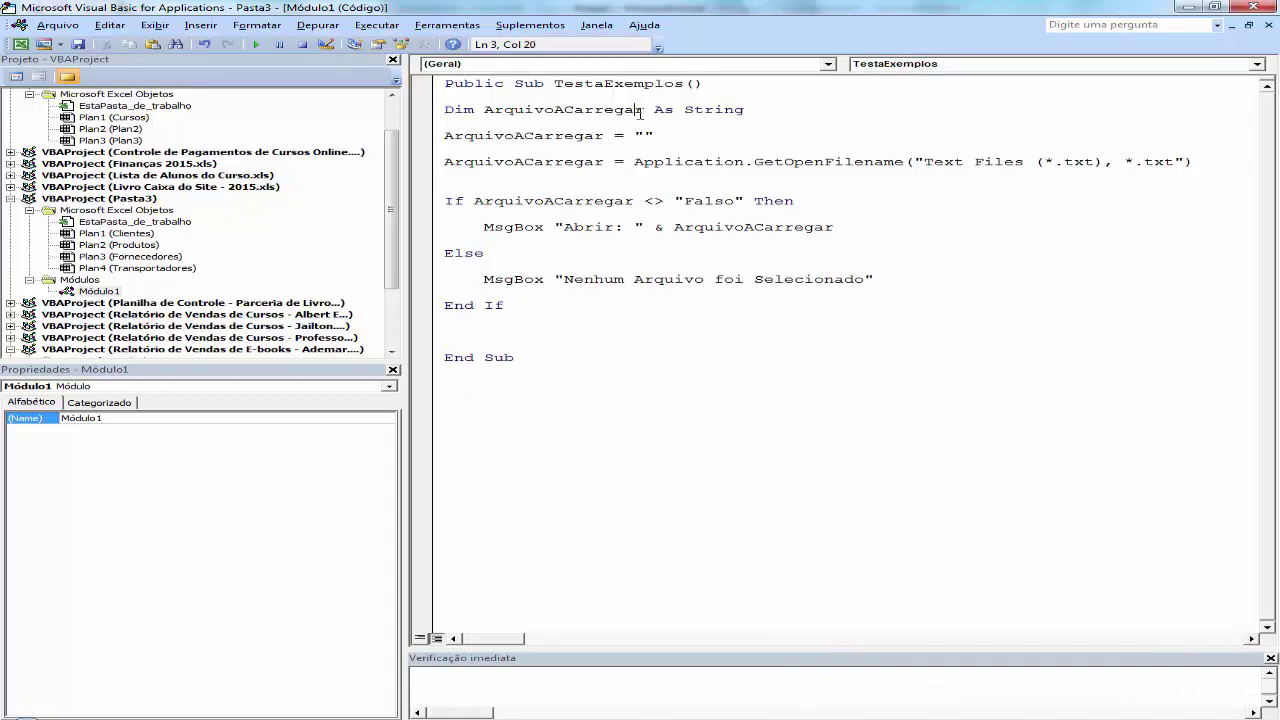
# Highlight ArquivoACarregar and the Abrir message line to walk through the code
pyautogui.press('Home')
pyautogui.doubleClick(527, 162)
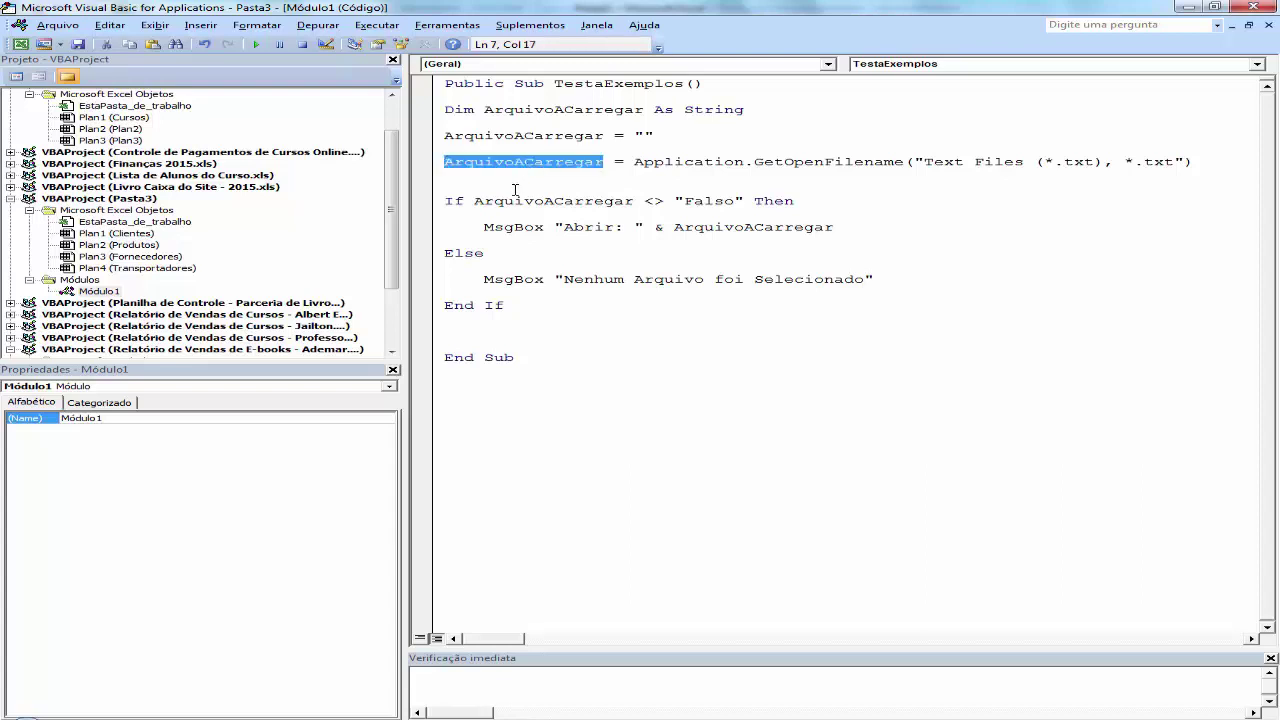
pyautogui.click(497, 201)
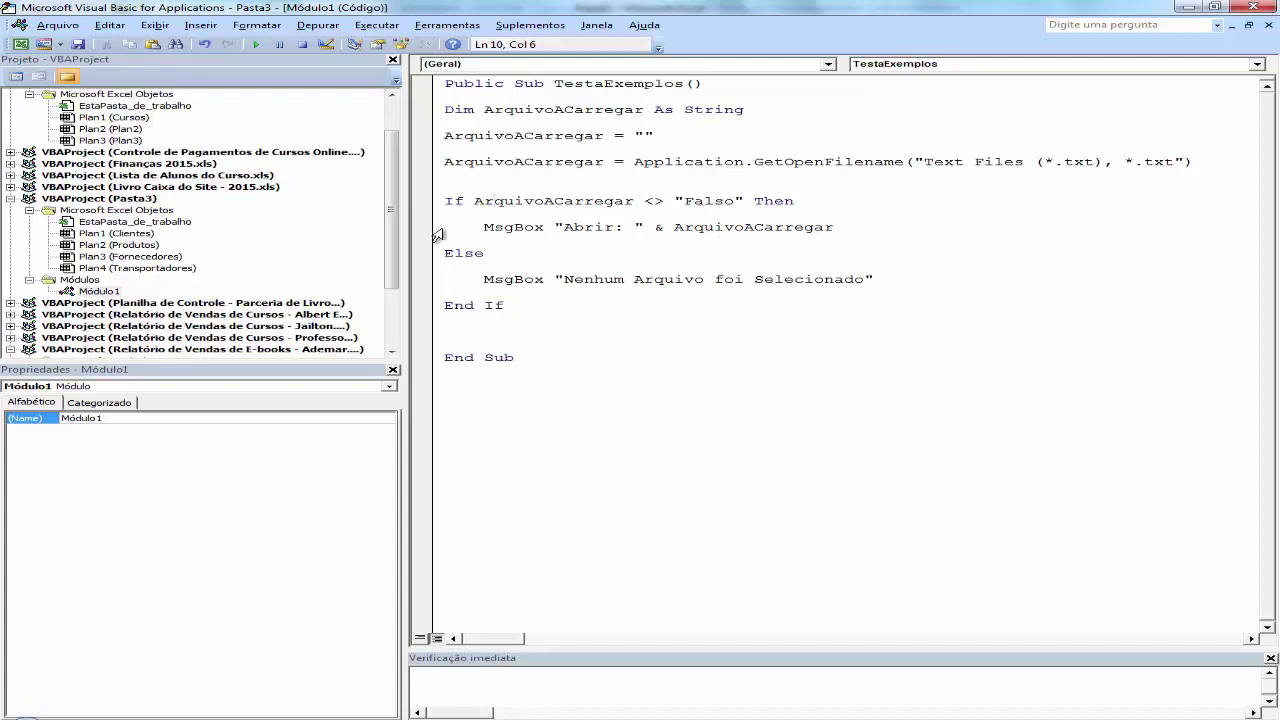
pyautogui.moveTo(474, 227); pyautogui.dragTo(838, 228)
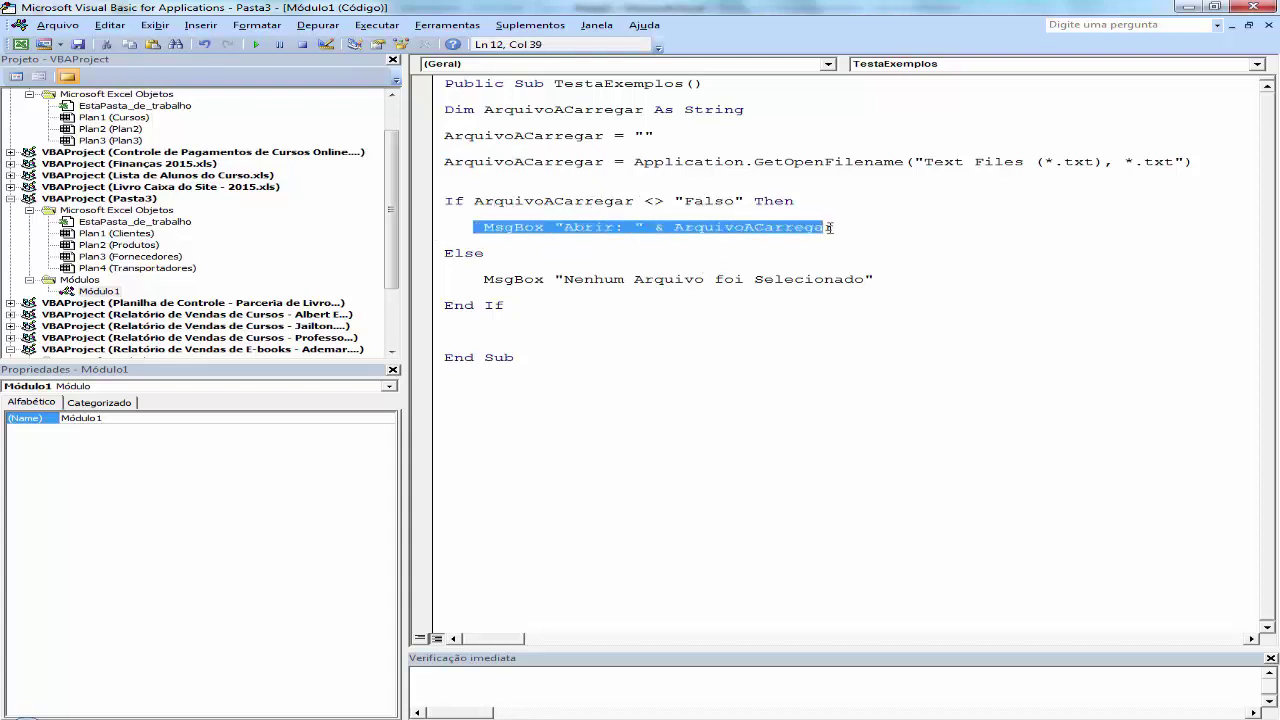
pyautogui.click(853, 227)
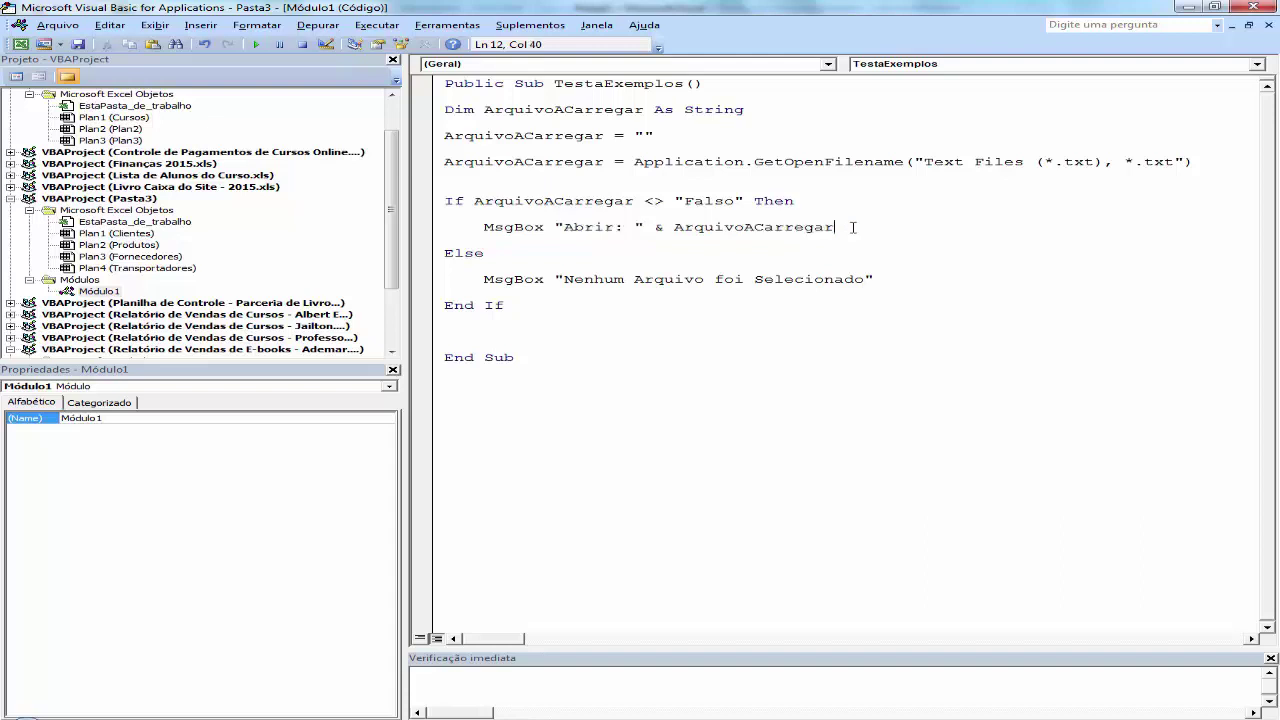
pyautogui.doubleClick(748, 227)
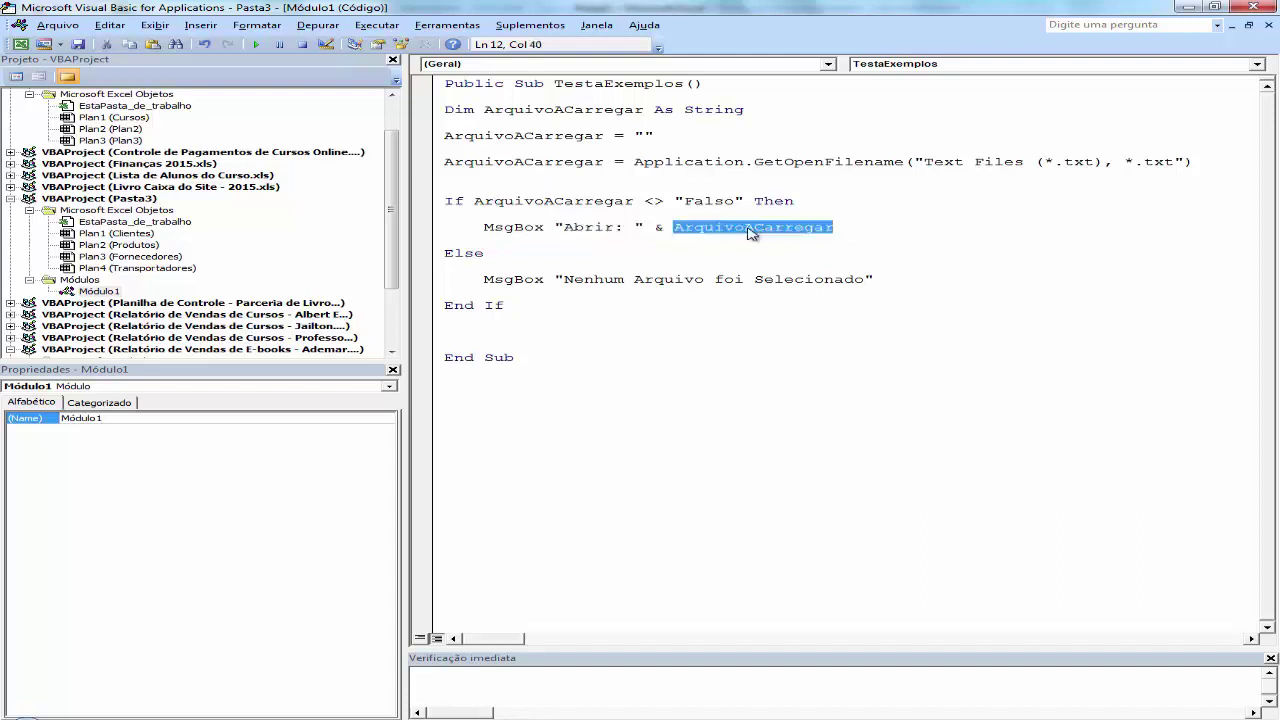
pyautogui.doubleClick(499, 163)
pyautogui.click(714, 227)
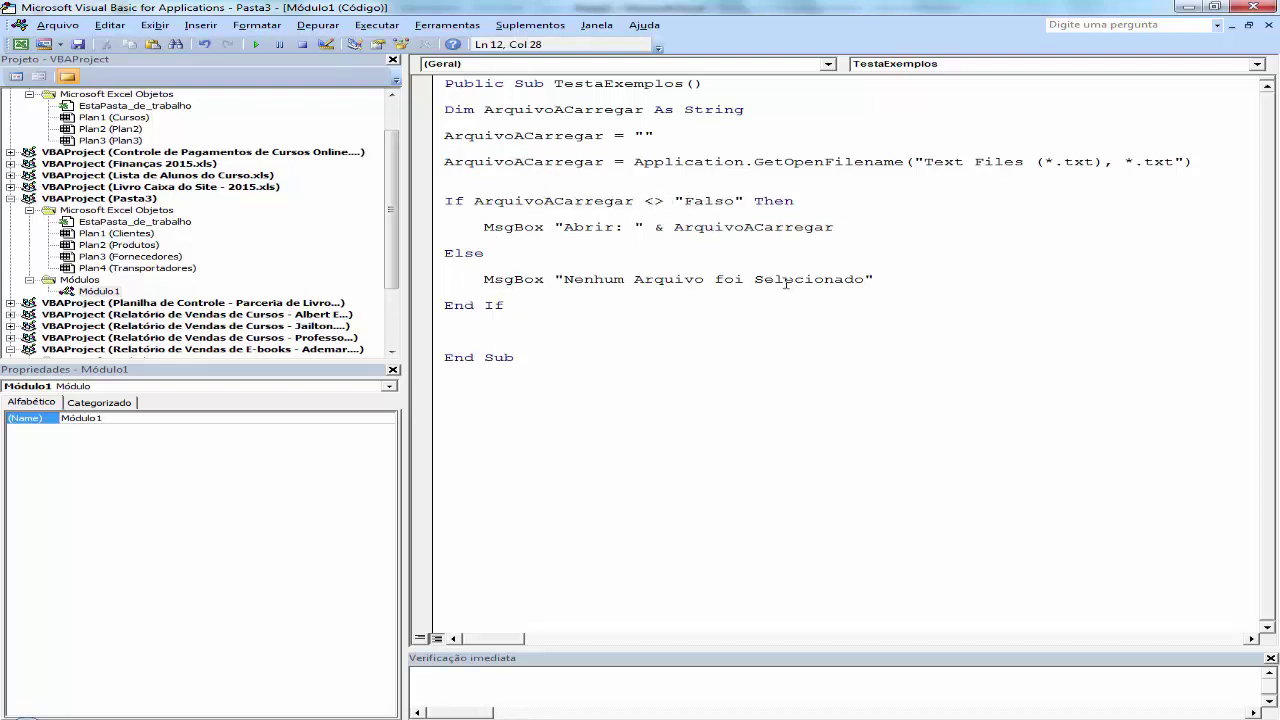
# Append '!!!' to the 'Nenhum Arquivo foi Selecionado' message and rerun TestaExemplos
pyautogui.click(867, 280)
pyautogui.write('!!!')
pyautogui.click(616, 85)
pyautogui.hotkey('alt', 'F11')
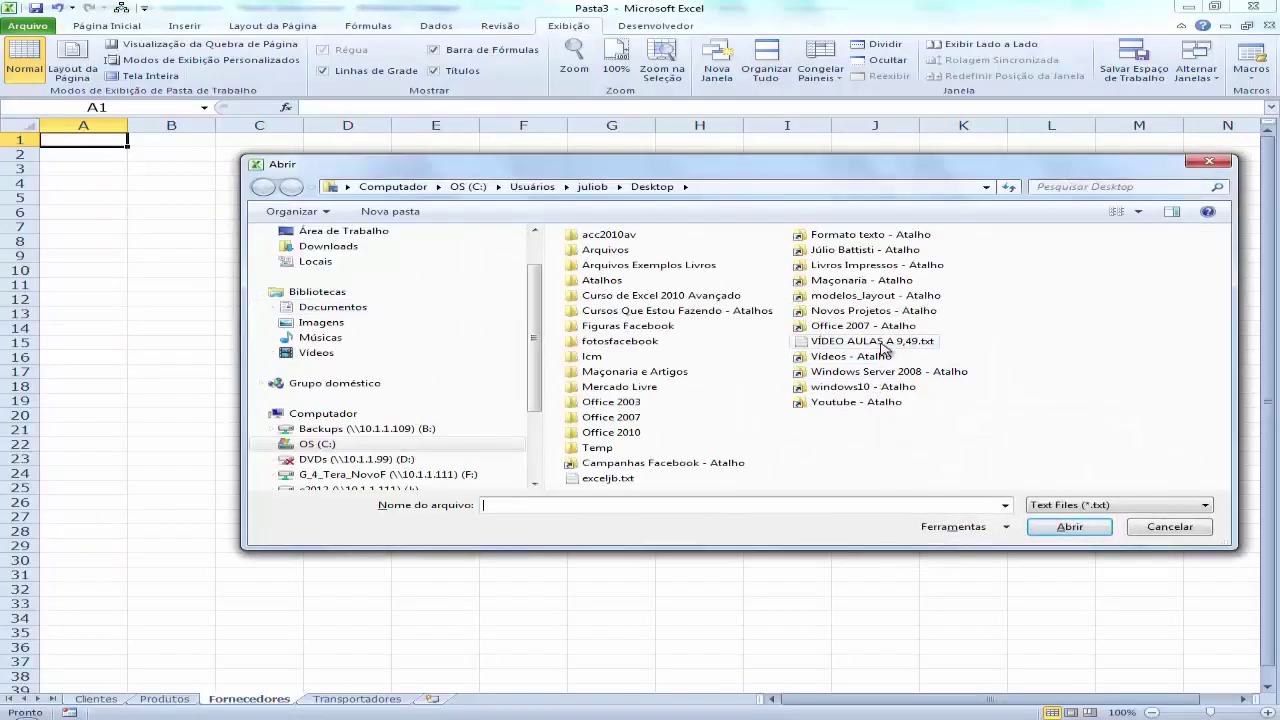
# Open VÍDEO AULAS A 9,49.txt and acknowledge the message showing its full path
pyautogui.click(884, 342)
pyautogui.click(1066, 527)
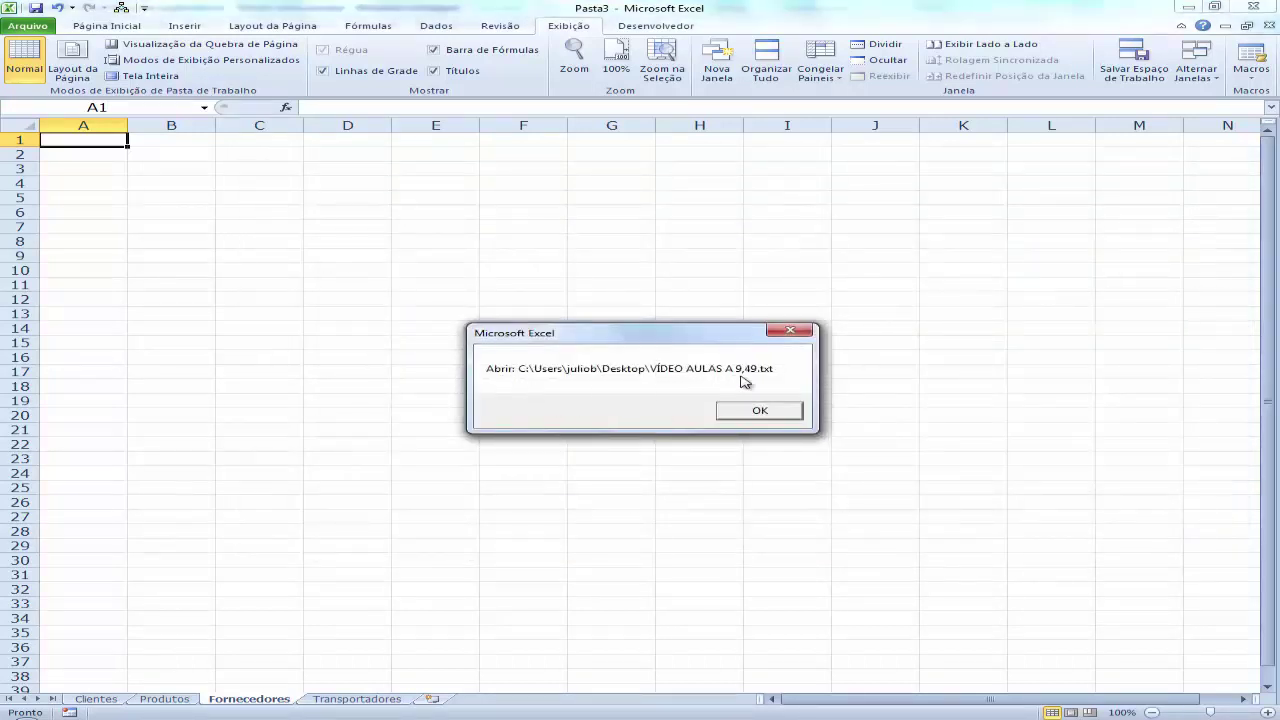
pyautogui.click(776, 412)
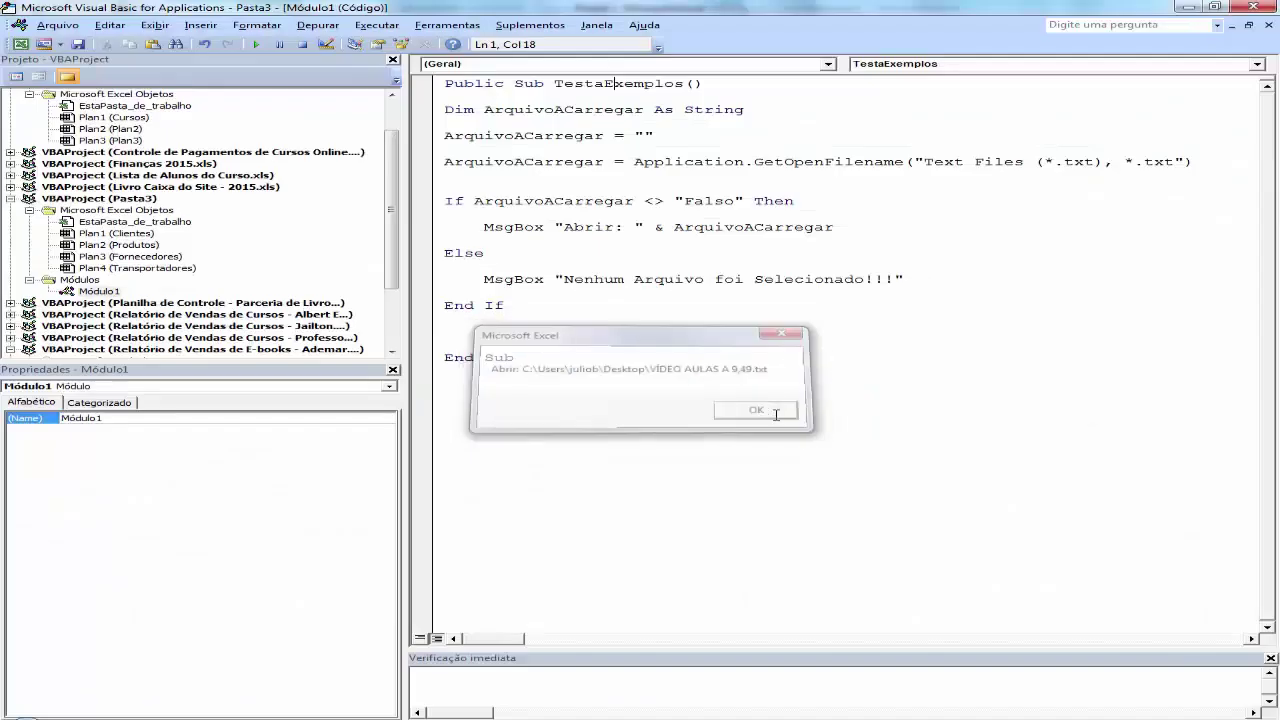
# Rerun the macro, cancel, and dismiss the 'Nenhum Arquivo foi Selecionado!!!' message
pyautogui.press('F5')
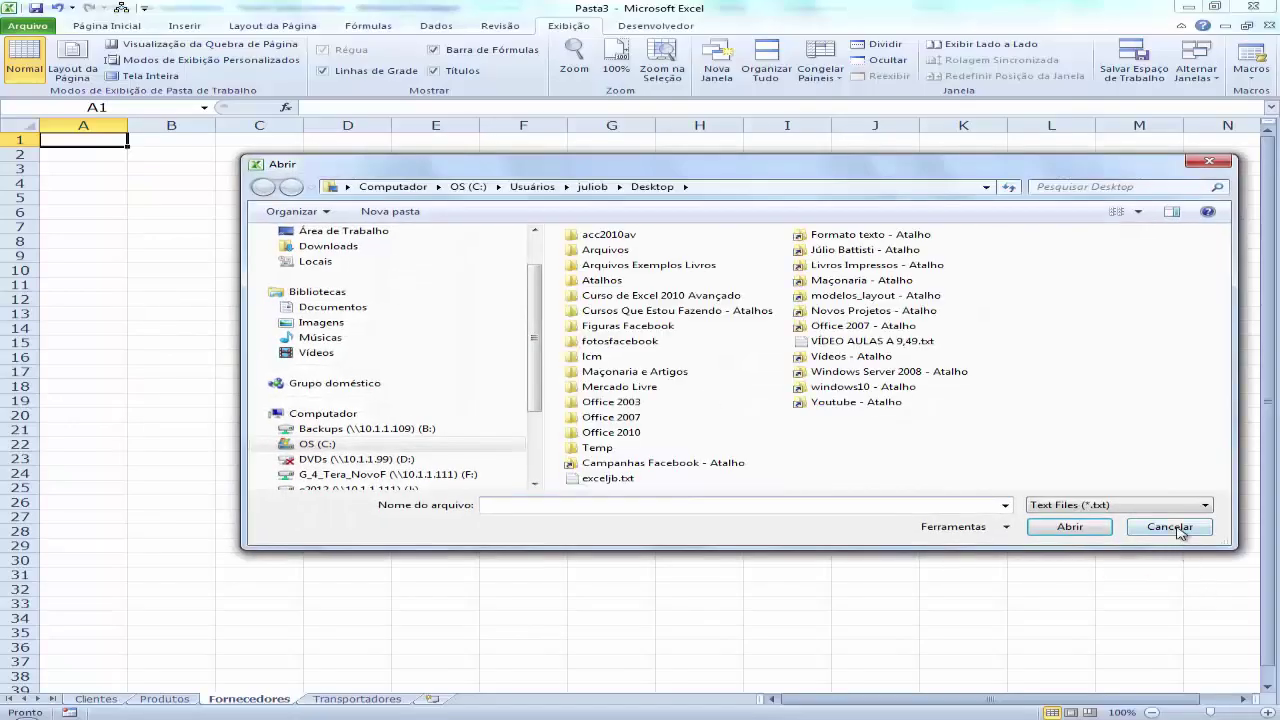
pyautogui.click(1170, 528)
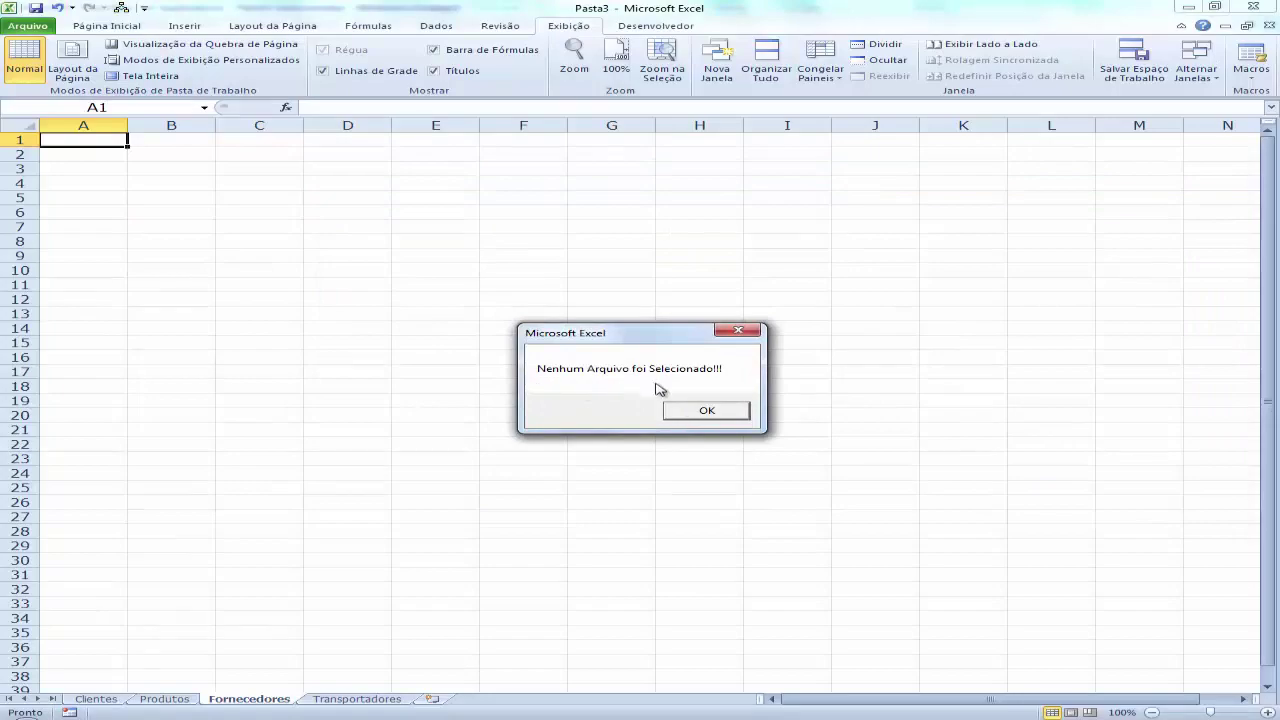
pyautogui.click(716, 411)
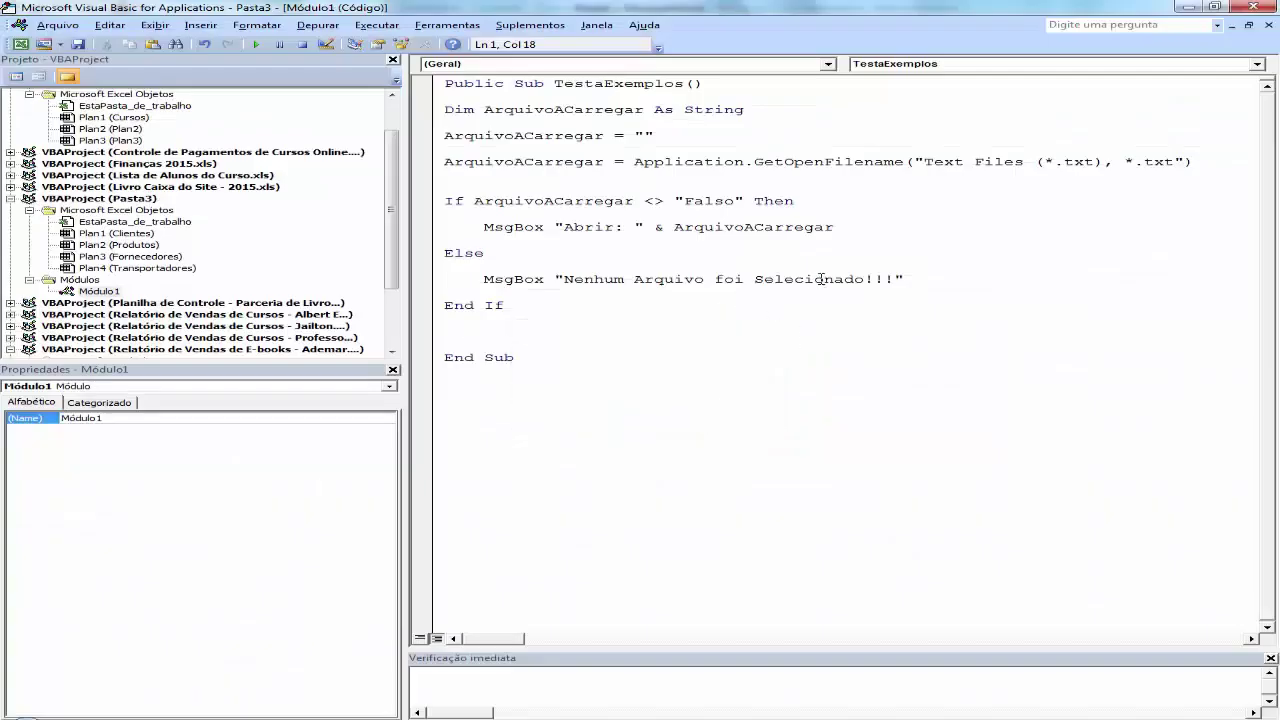
# Copy the GetOpenFilename assignment line and paste it under the Else message
pyautogui.click(913, 280)
pyautogui.moveTo(1196, 161); pyautogui.dragTo(445, 160)
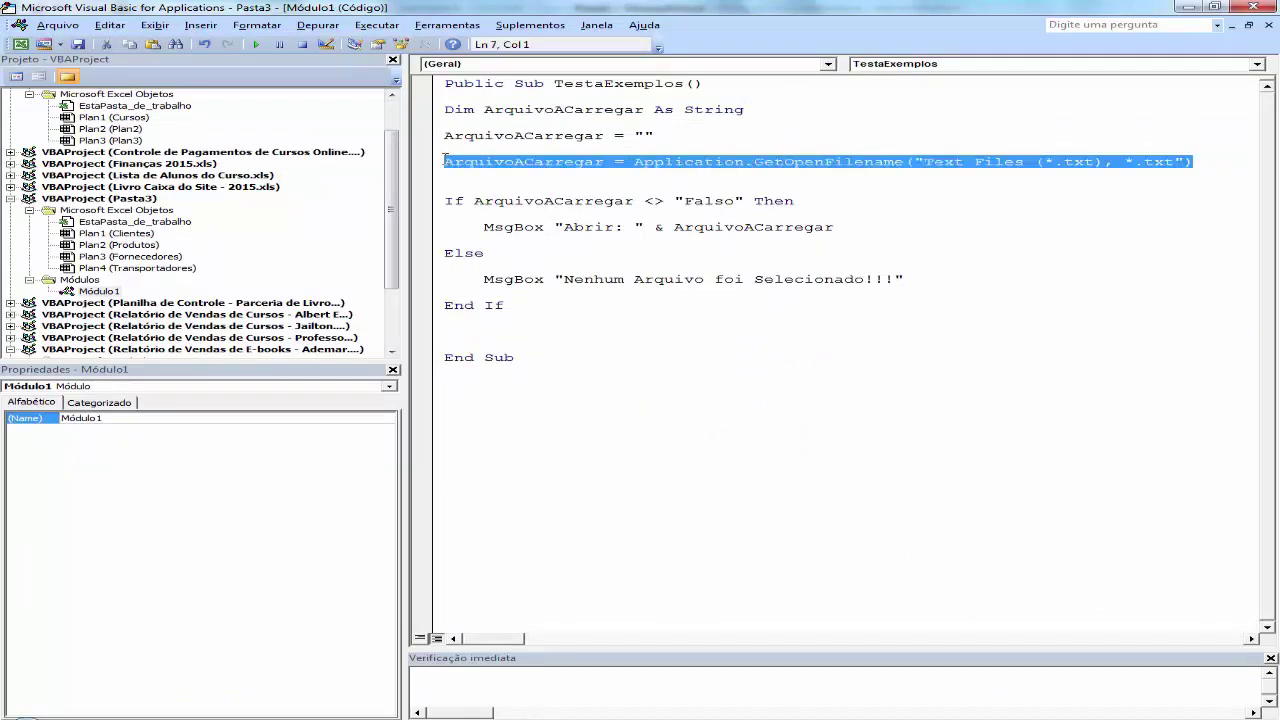
pyautogui.click(913, 280)
pyautogui.press('Return')
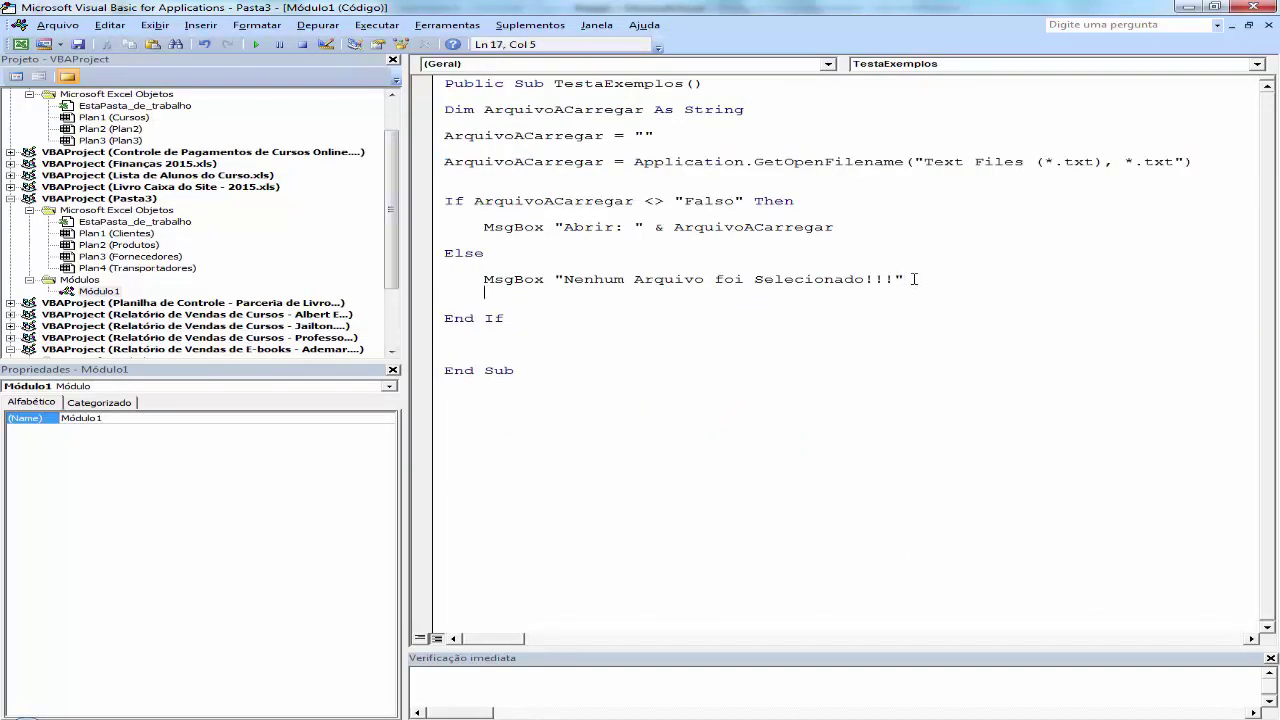
pyautogui.write('ArquivoACarregar = Application.GetOpenFilename("Text Files (*.txt), *.txt")')
pyautogui.press('Home')
pyautogui.press('Return')
pyautogui.press('Up')
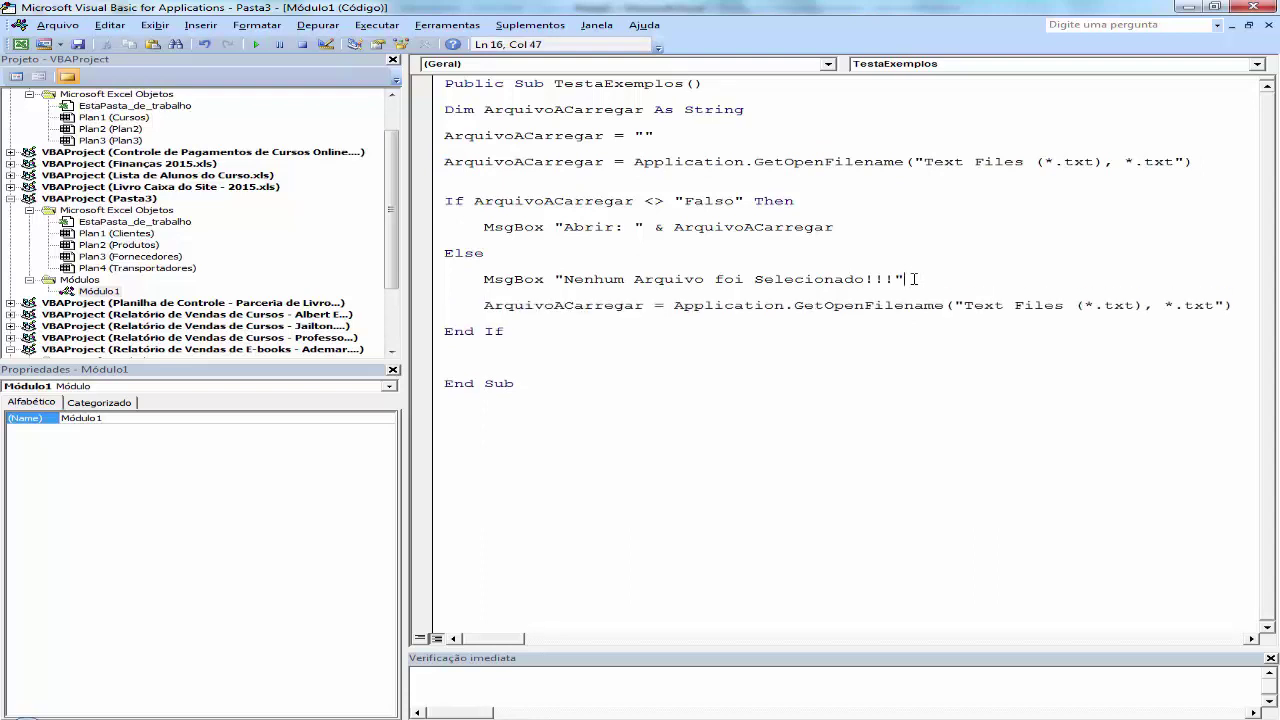
# Add MsgBox "Por Favor, Selecione um Arquivo e clique em Abrir!!!" above the pasted line
pyautogui.press('Return')
pyautogui.write('Msg')
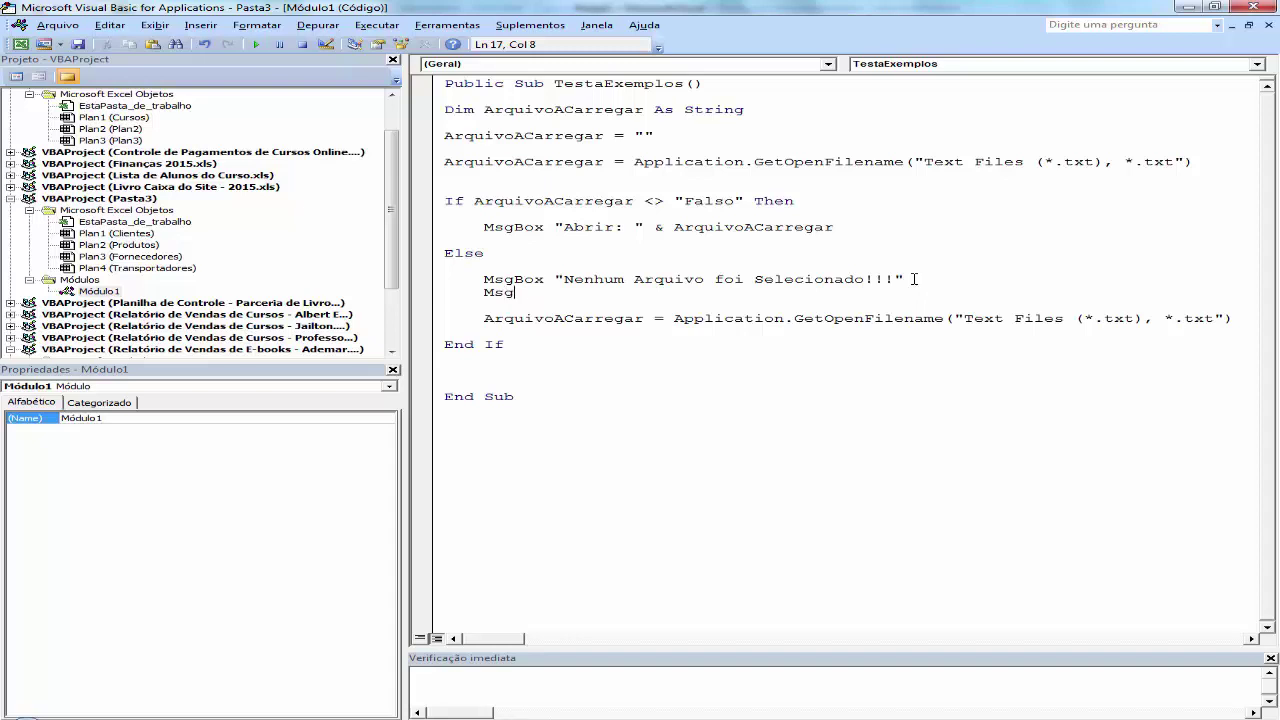
pyautogui.write('Box "Por ')
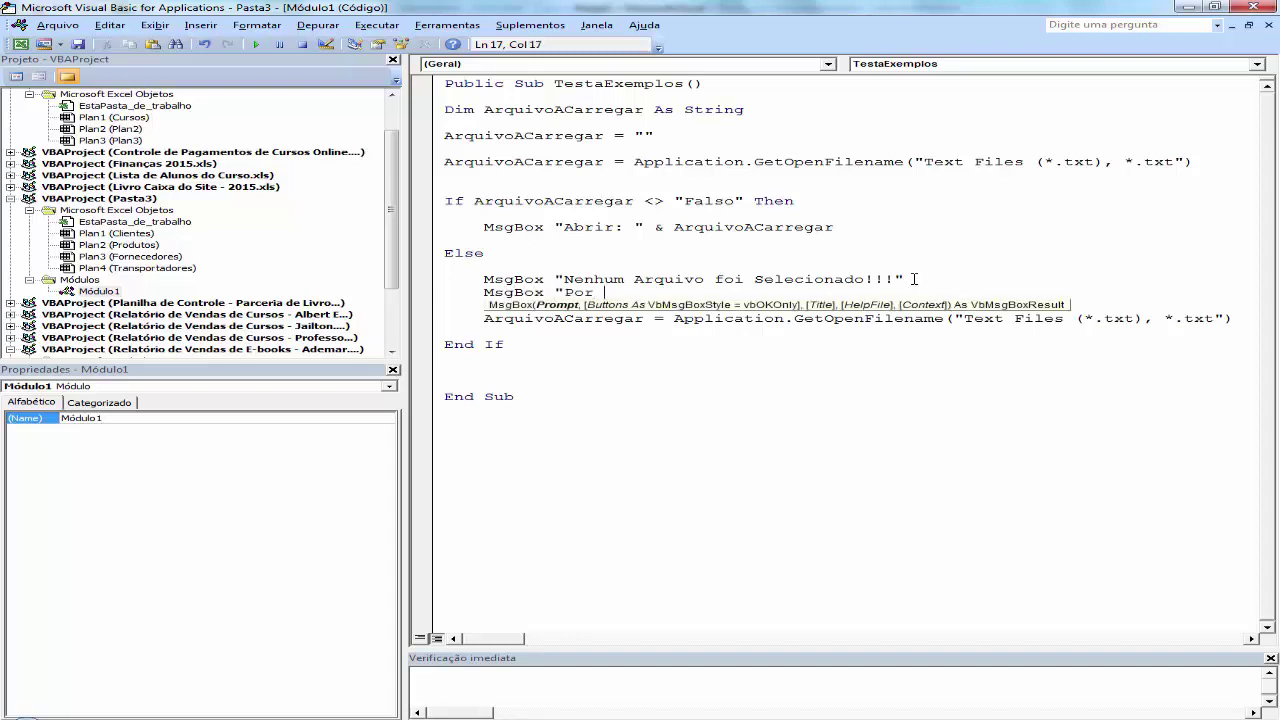
pyautogui.write('Favor, Selec')
pyautogui.write('ione um Arquivo')
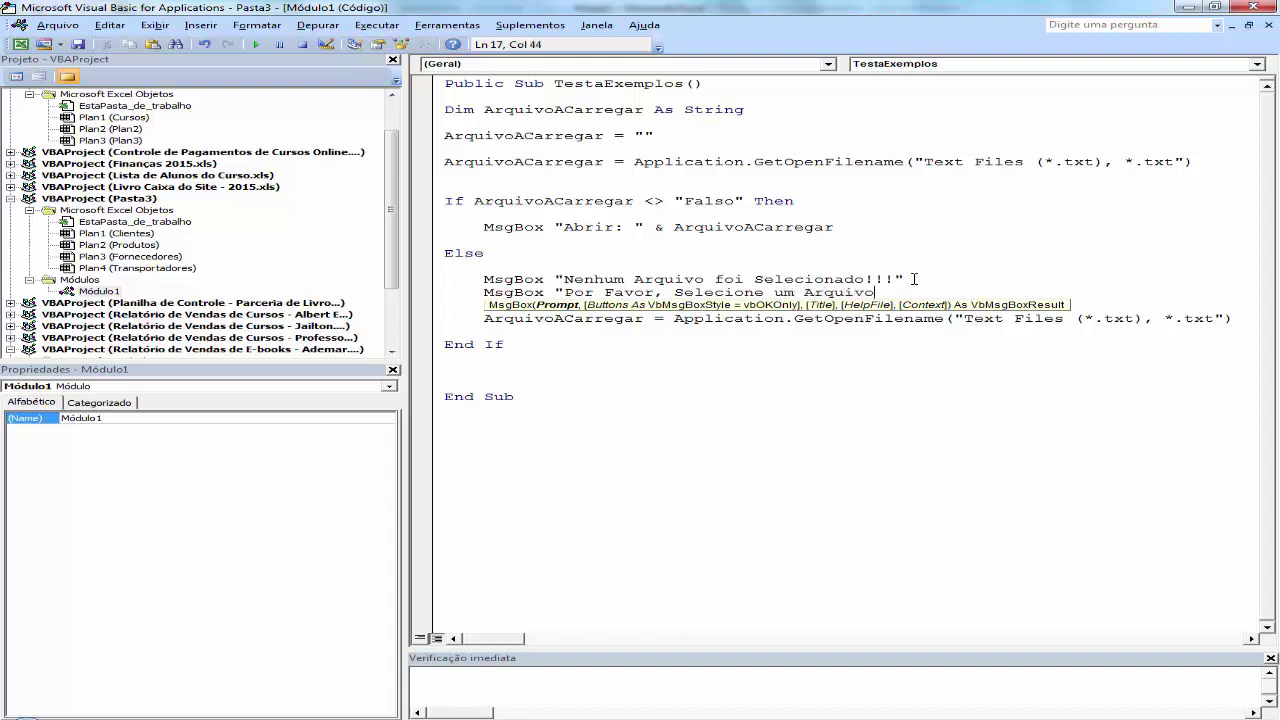
pyautogui.write(' e clique e')
pyautogui.write('m Abri')
pyautogui.write('r!!!')
pyautogui.write('"')
pyautogui.press('Return')
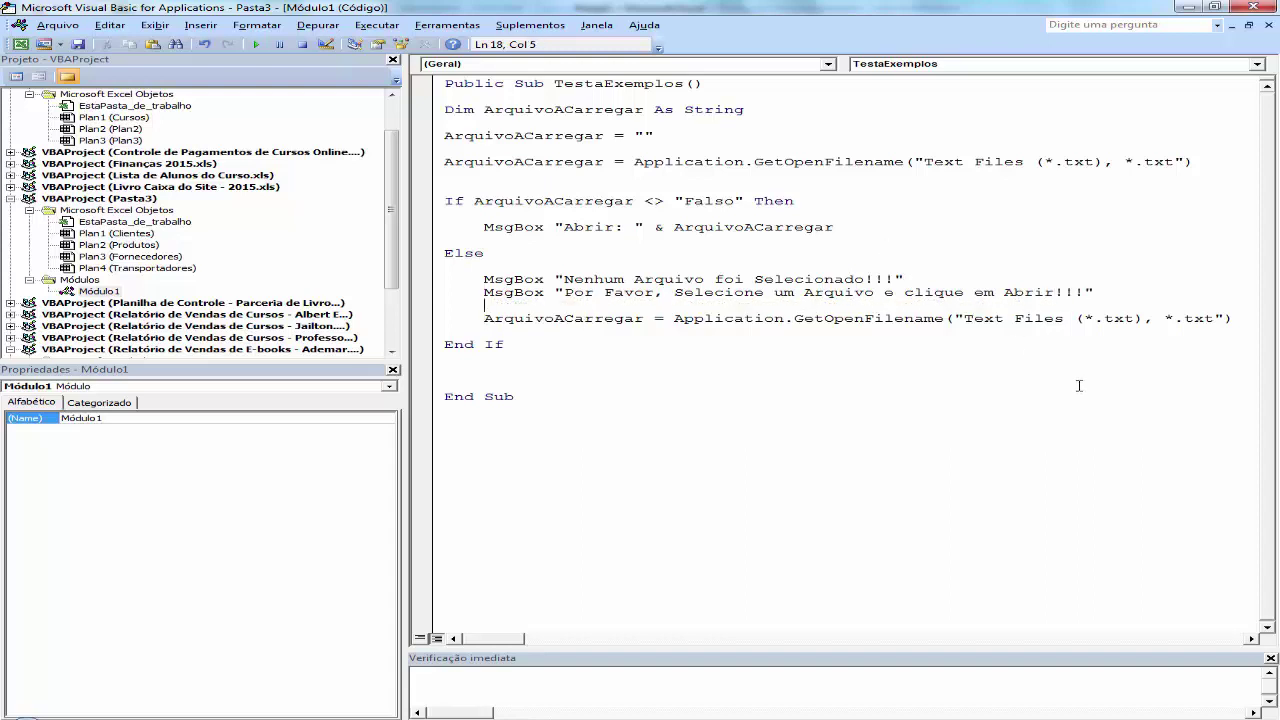
pyautogui.press('Up')
pyautogui.press('Return')
pyautogui.click(595, 83)
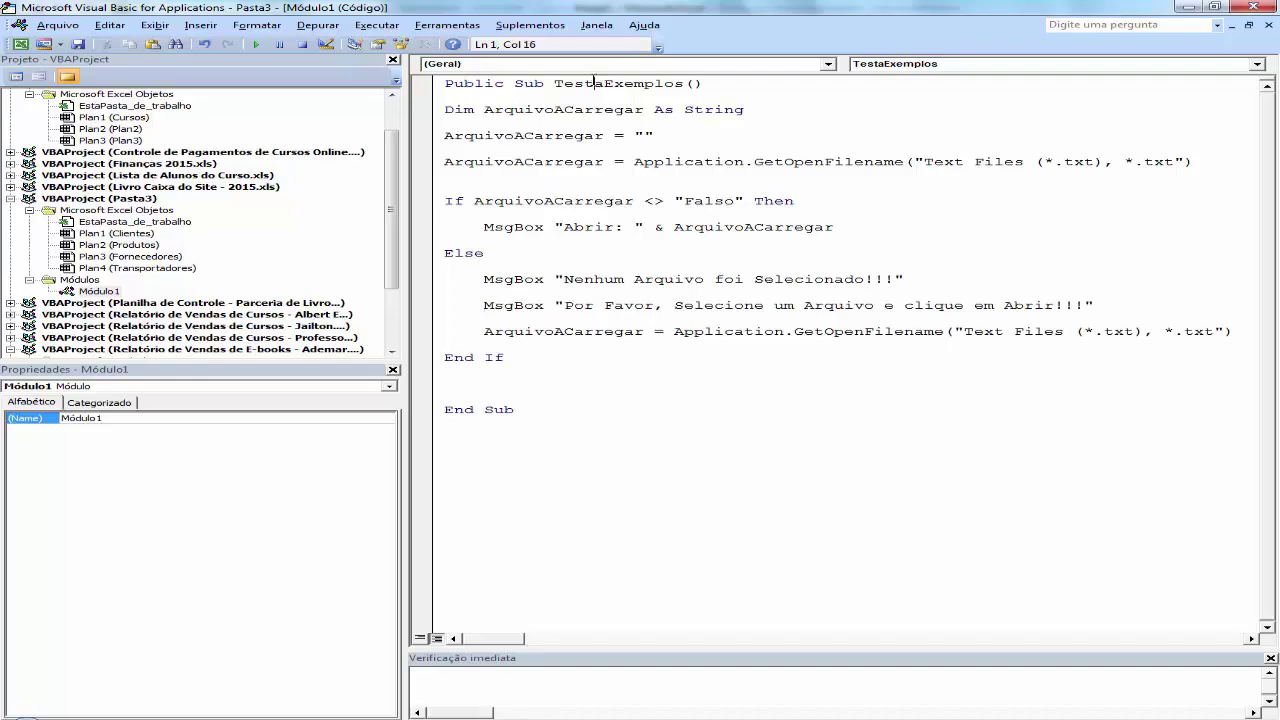
# Run the macro, cancel, dismiss both messages, then open exceljb.txt from the second dialog
pyautogui.press('F5')
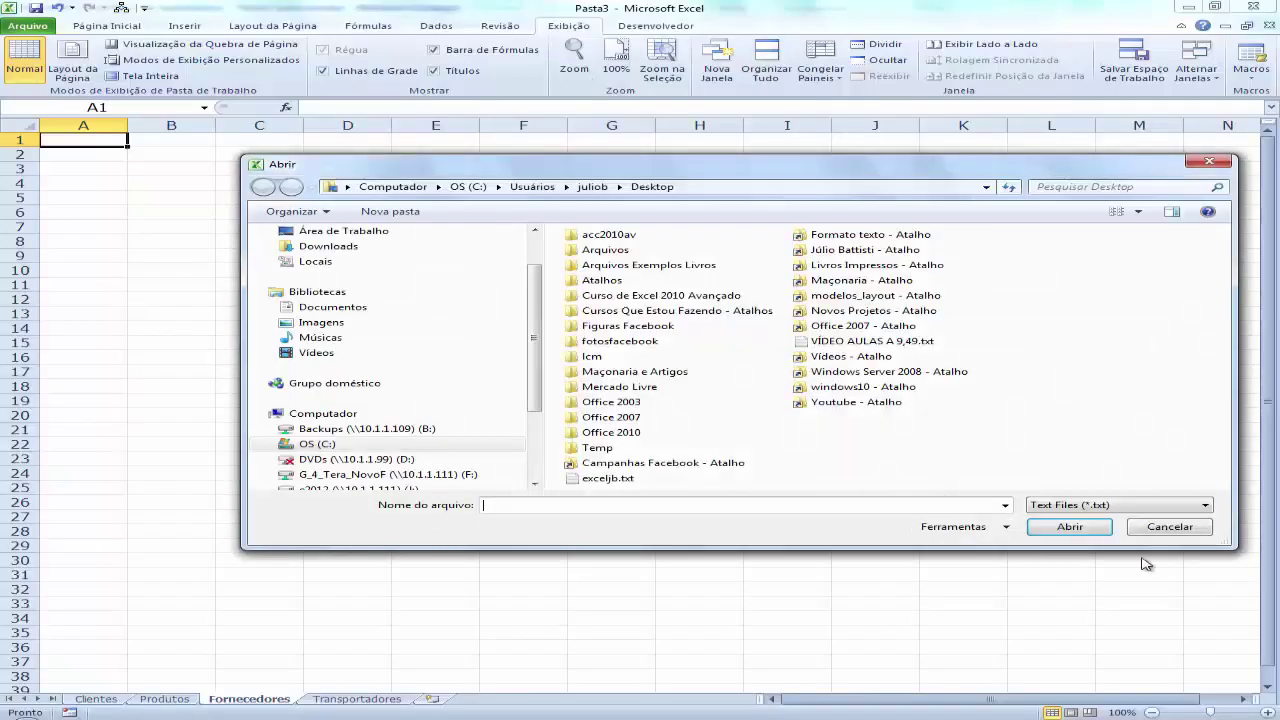
pyautogui.click(1183, 531)
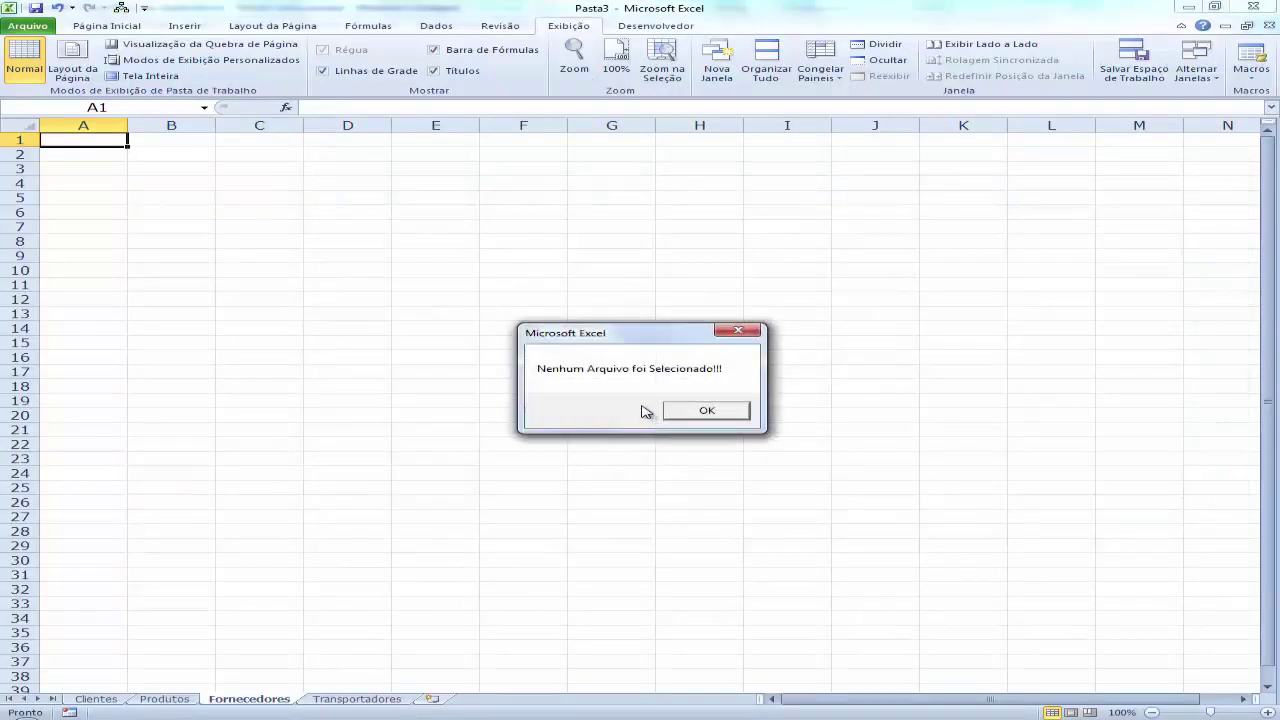
pyautogui.click(707, 412)
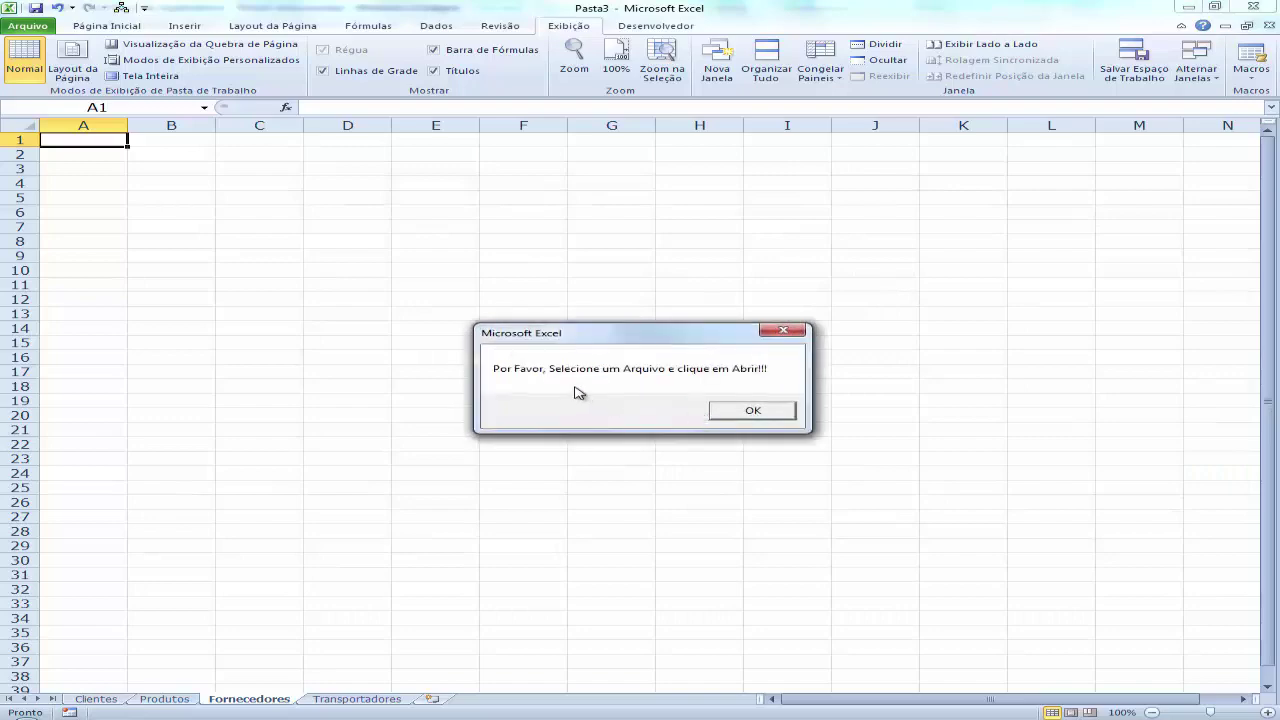
pyautogui.click(750, 413)
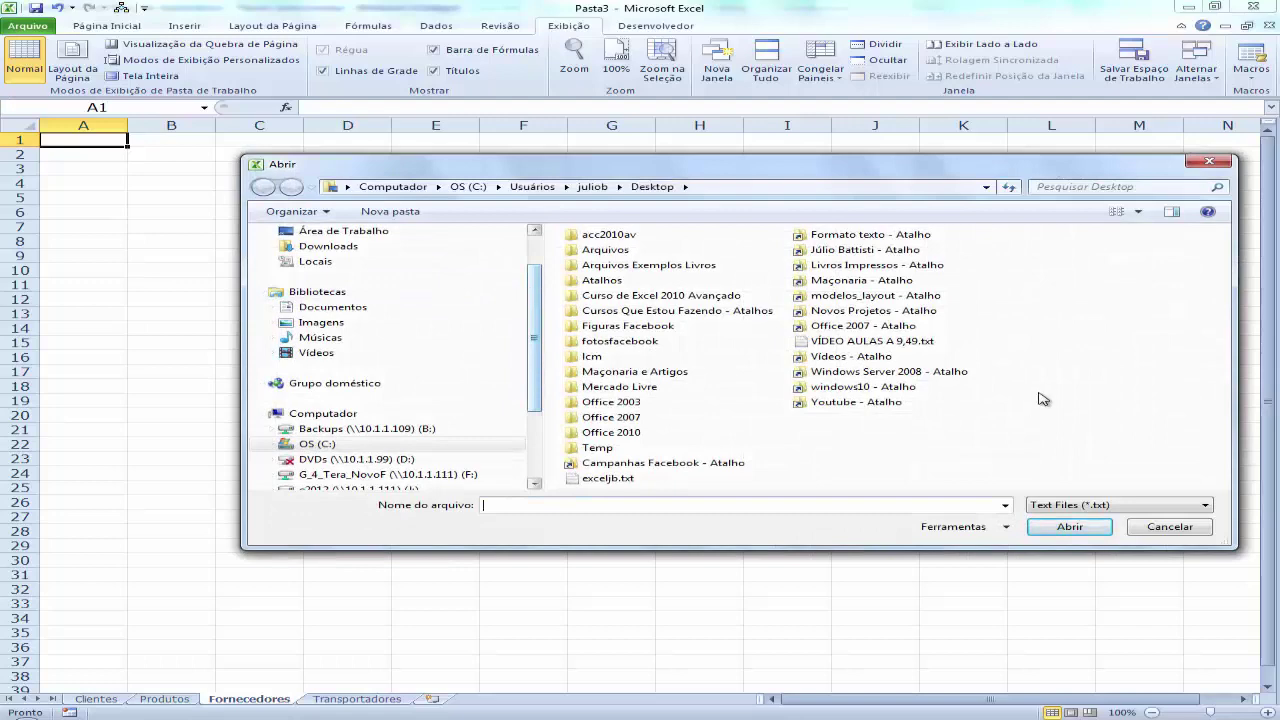
pyautogui.click(610, 478)
pyautogui.click(1063, 534)
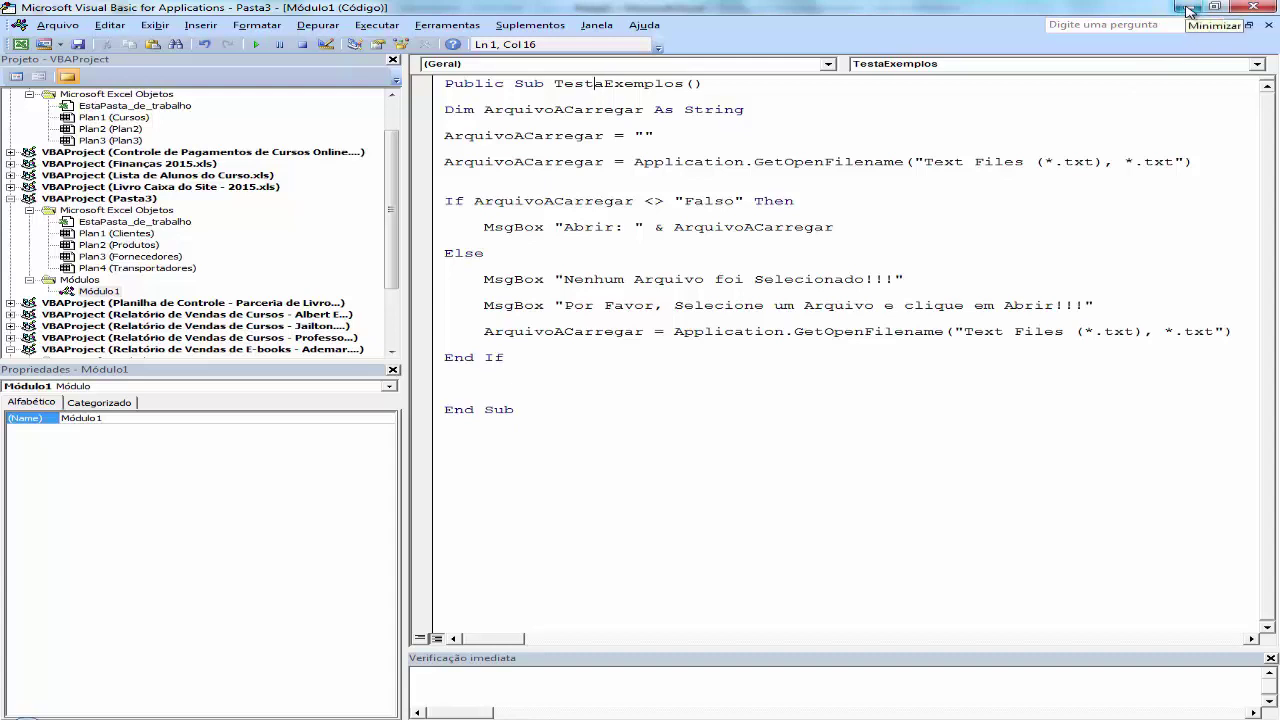
# In the Word chapter, scroll to example 2 and highlight its dialog title argument
pyautogui.moveTo(845, 712)
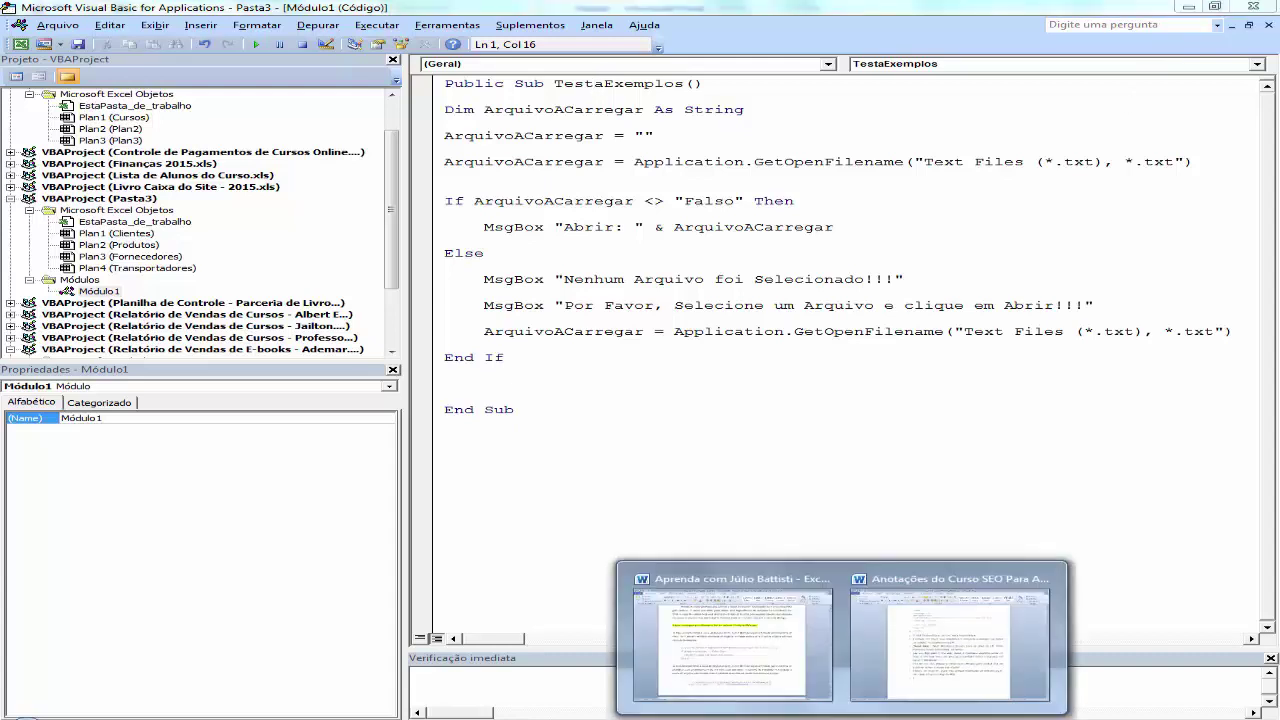
pyautogui.click(698, 620)
pyautogui.scroll(-1, 564, 523)
pyautogui.scroll(-2, 564, 523)
pyautogui.scroll(-2, 564, 527)
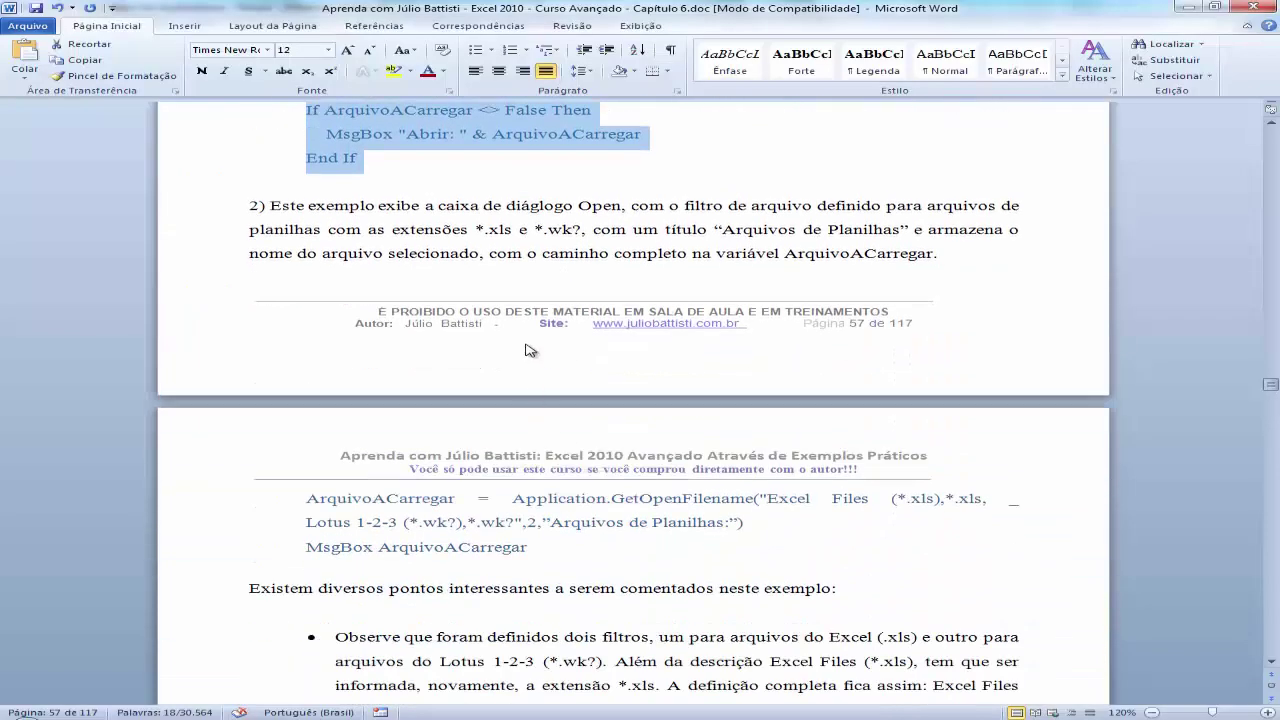
pyautogui.click(444, 236)
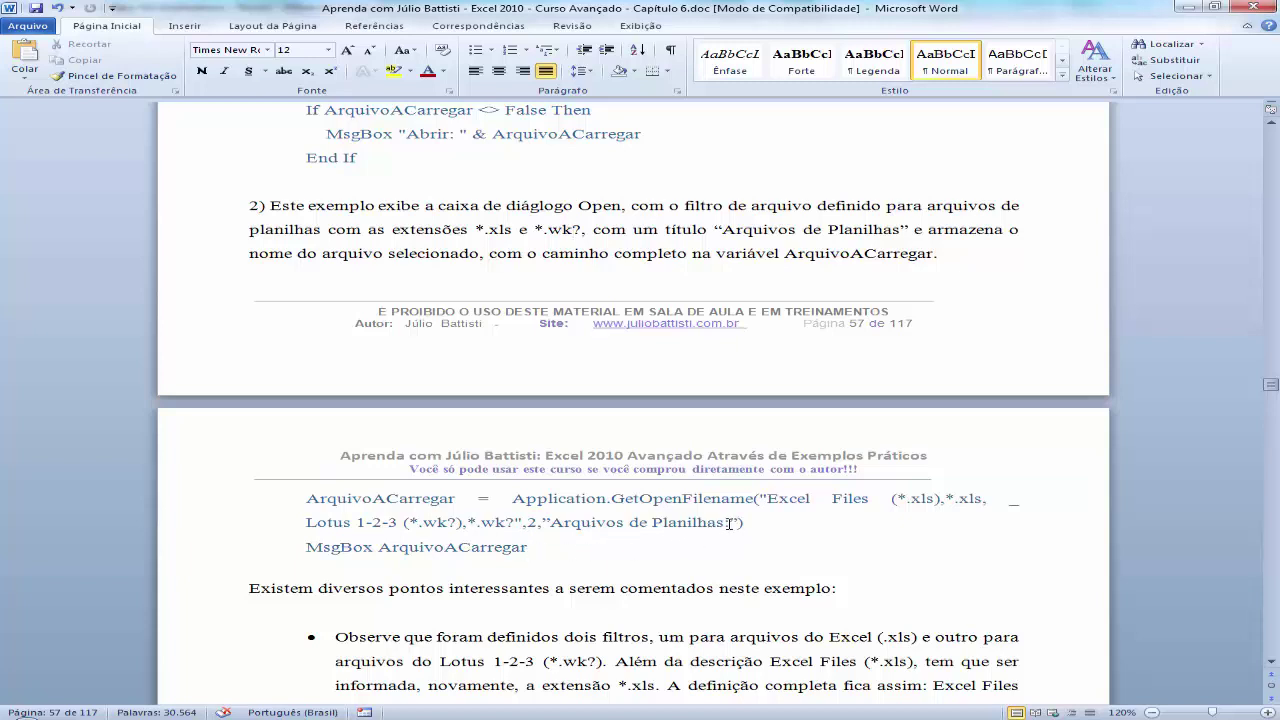
pyautogui.moveTo(740, 523); pyautogui.dragTo(590, 528)
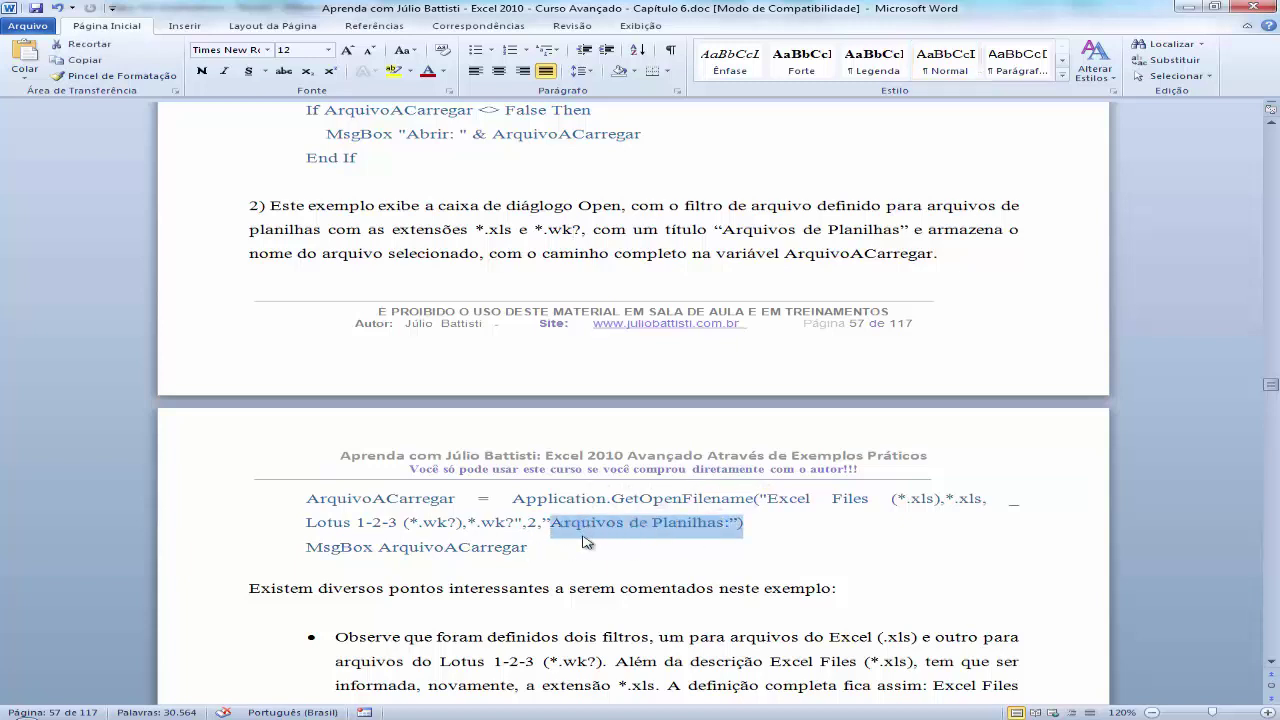
pyautogui.click(680, 530)
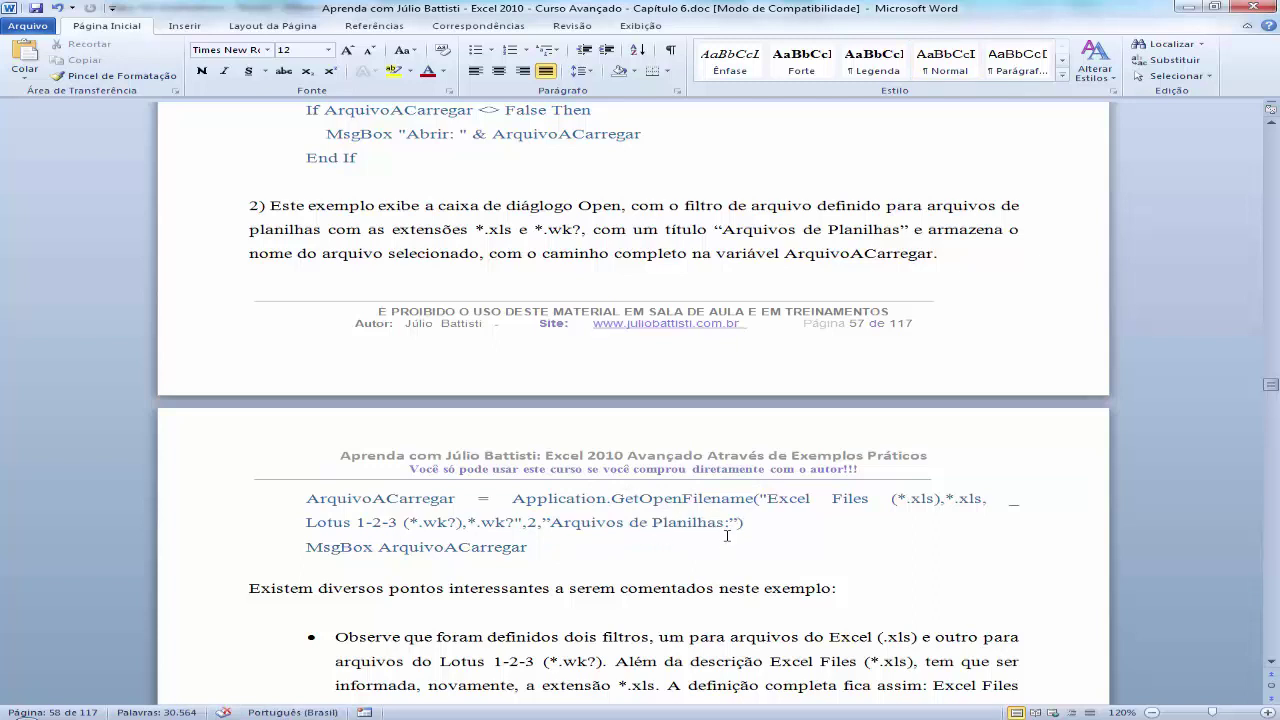
pyautogui.moveTo(731, 523); pyautogui.dragTo(551, 523)
pyautogui.click(672, 530)
# Select the two-line GetOpenFilename example statement and return to the VBA editor
pyautogui.moveTo(752, 524); pyautogui.dragTo(328, 504)
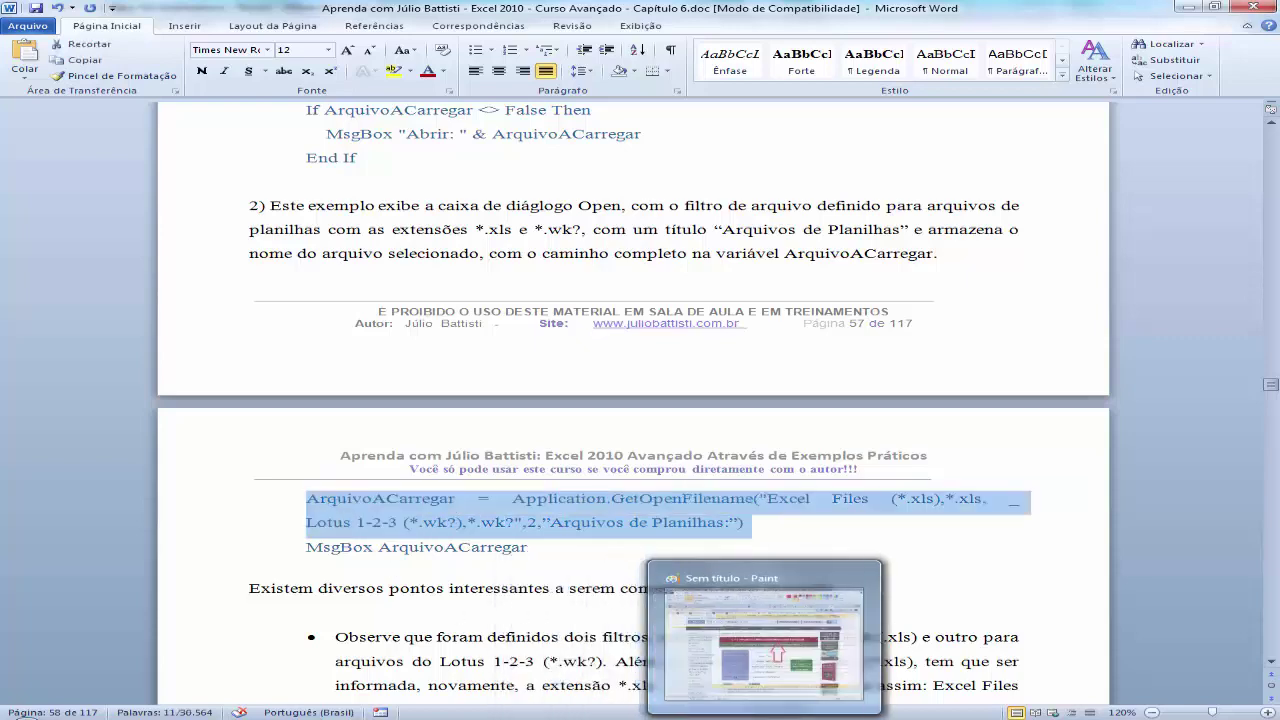
pyautogui.moveTo(572, 716)
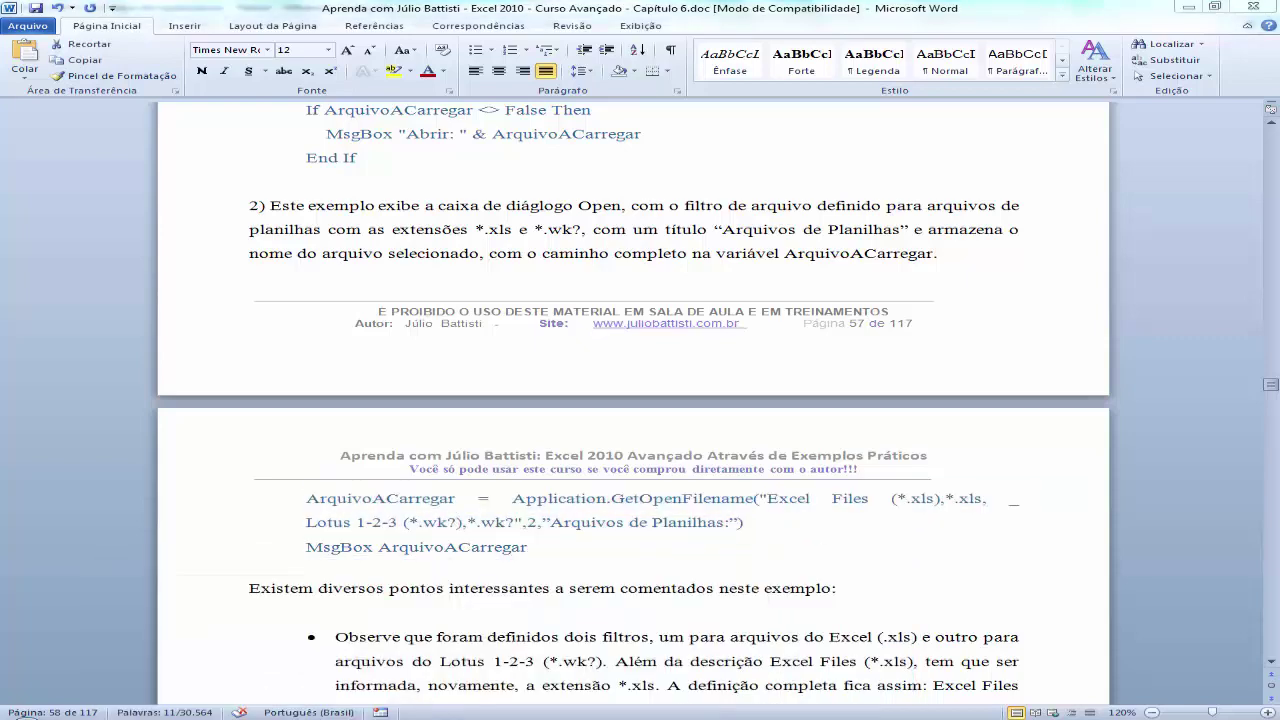
pyautogui.rightClick(450, 716)
pyautogui.click(418, 690)
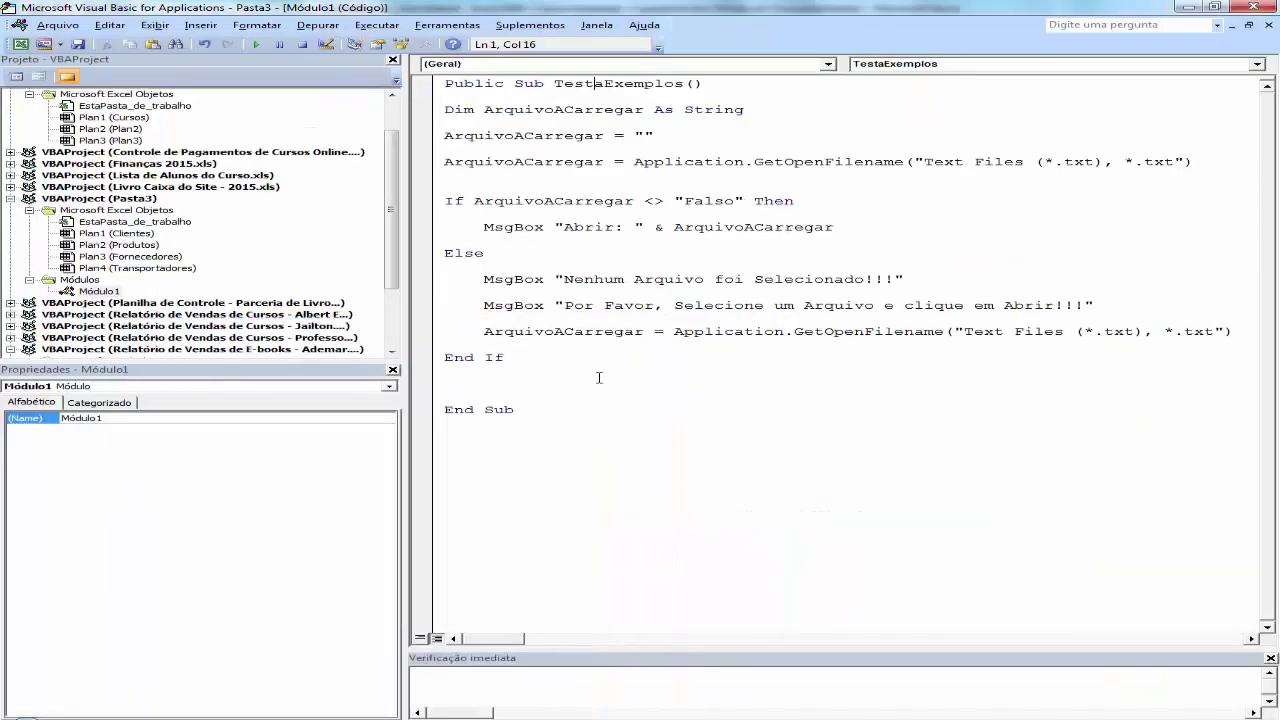
# Replace the macro body with the Excel/Lotus GetOpenFilename line on one line, and run it
pyautogui.moveTo(521, 363); pyautogui.dragTo(424, 112)
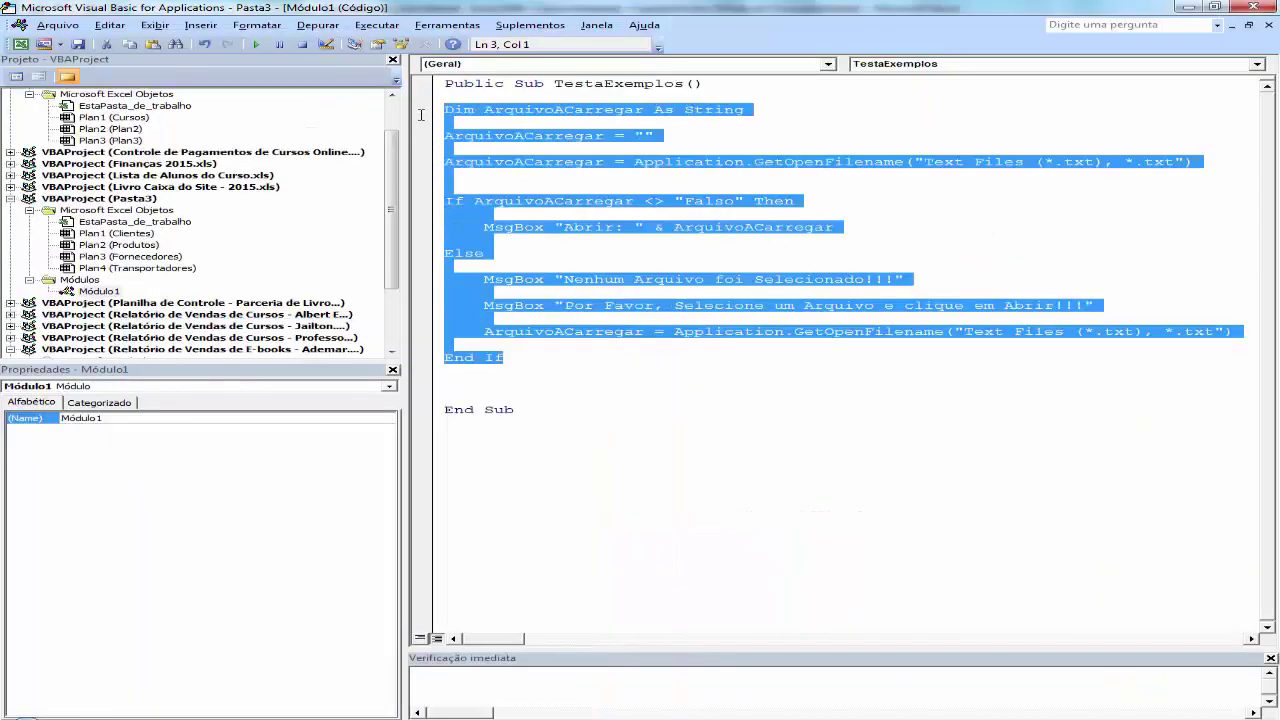
pyautogui.write('ArquivoACarregar = Application.GetOpenFilename("Excel Files (*.xls),*.xls, _ Lotus 1-2-3 (*.wk?),*.wk?",2,"Arquivos de Planilhas:")')
pyautogui.press('Down')
pyautogui.press('Down')
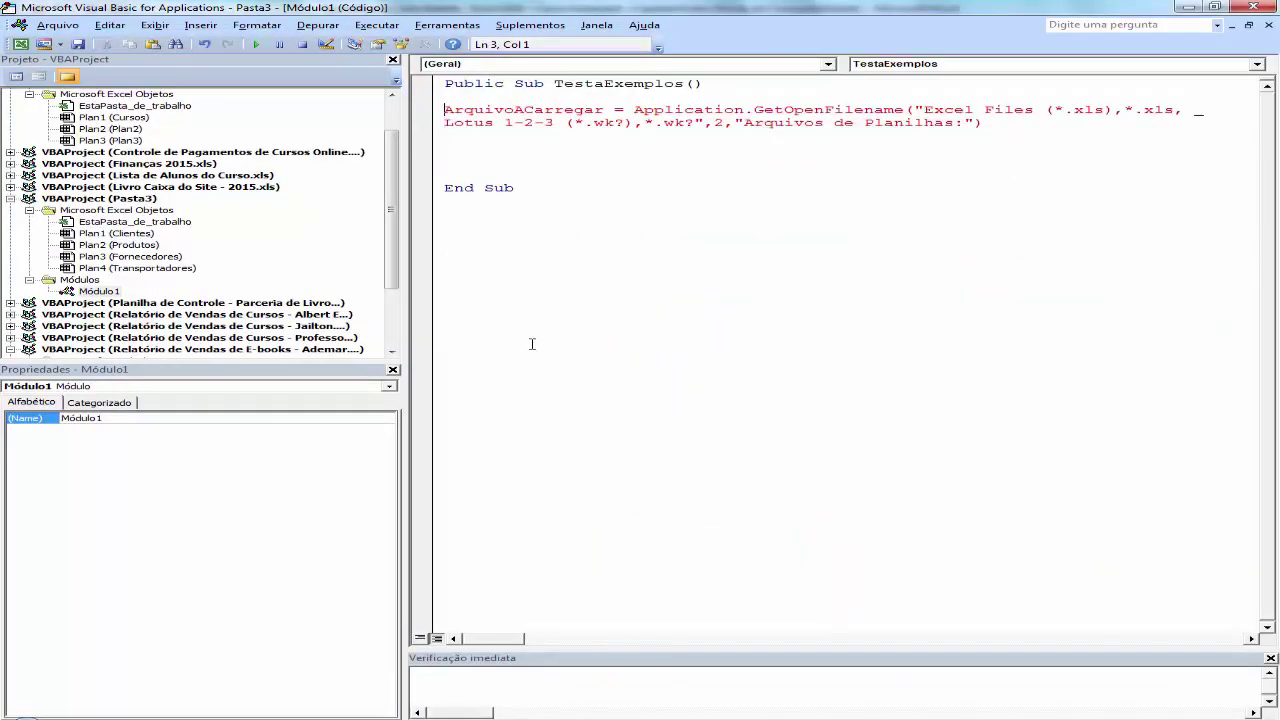
pyautogui.press('Delete')
pyautogui.press('Delete')
pyautogui.press('End')
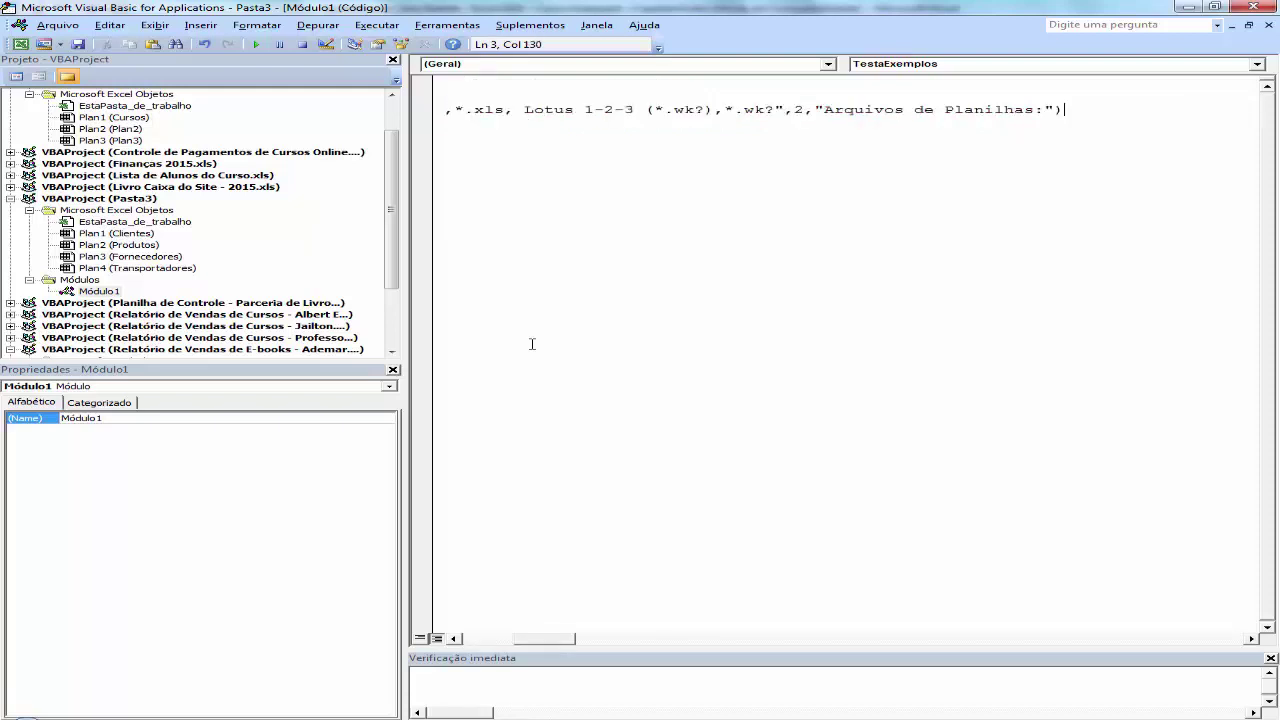
pyautogui.press('F5')
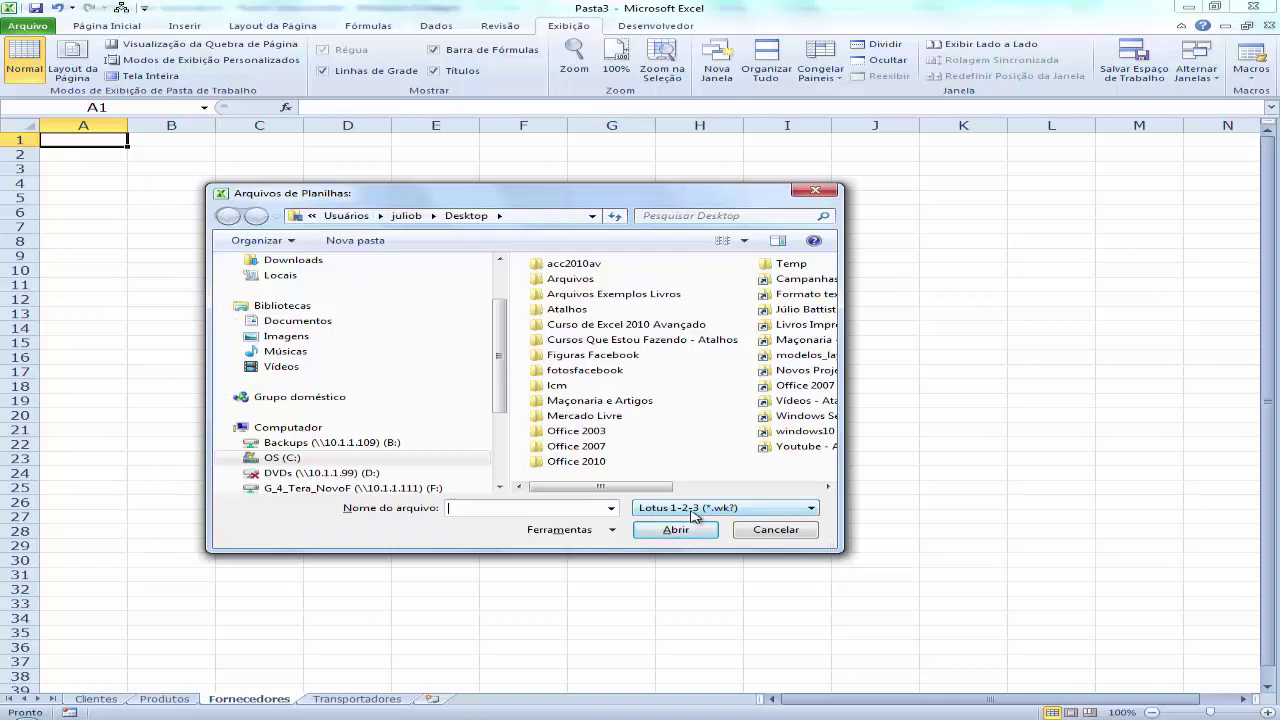
# Check the Excel Files and Lotus 1-2-3 filters in the open dialog, then cancel it
pyautogui.click(695, 512)
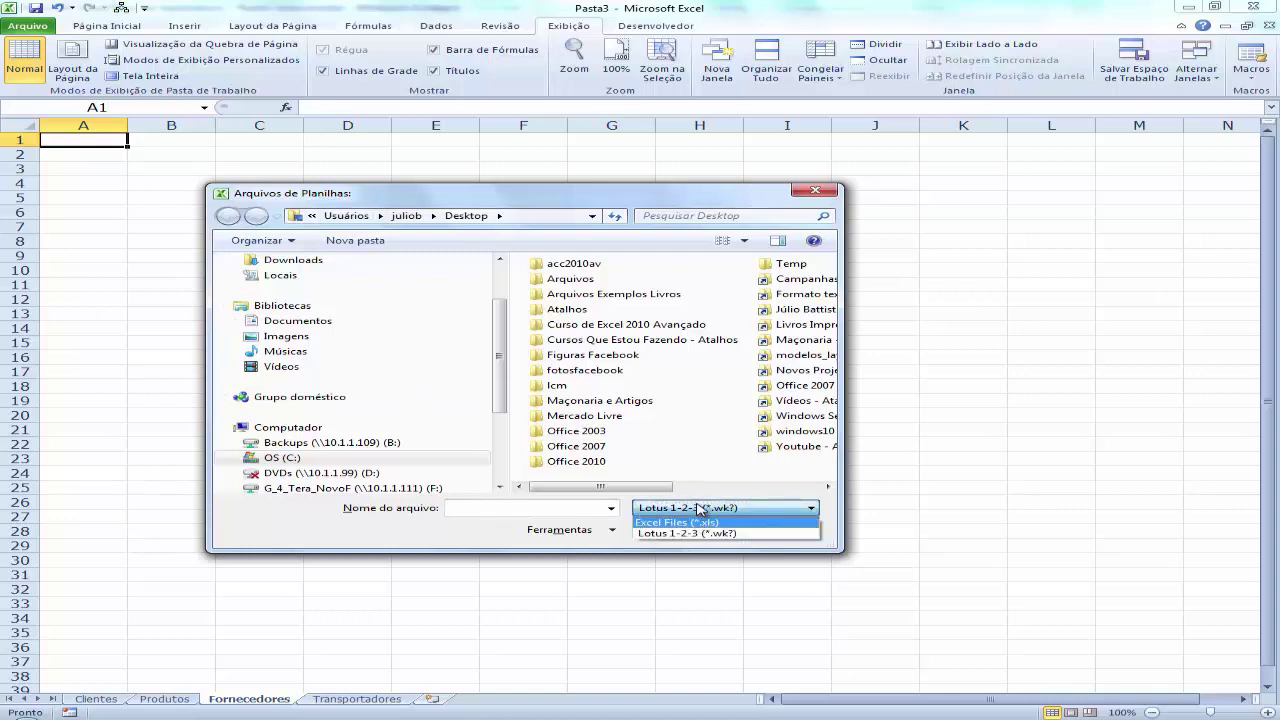
pyautogui.click(702, 523)
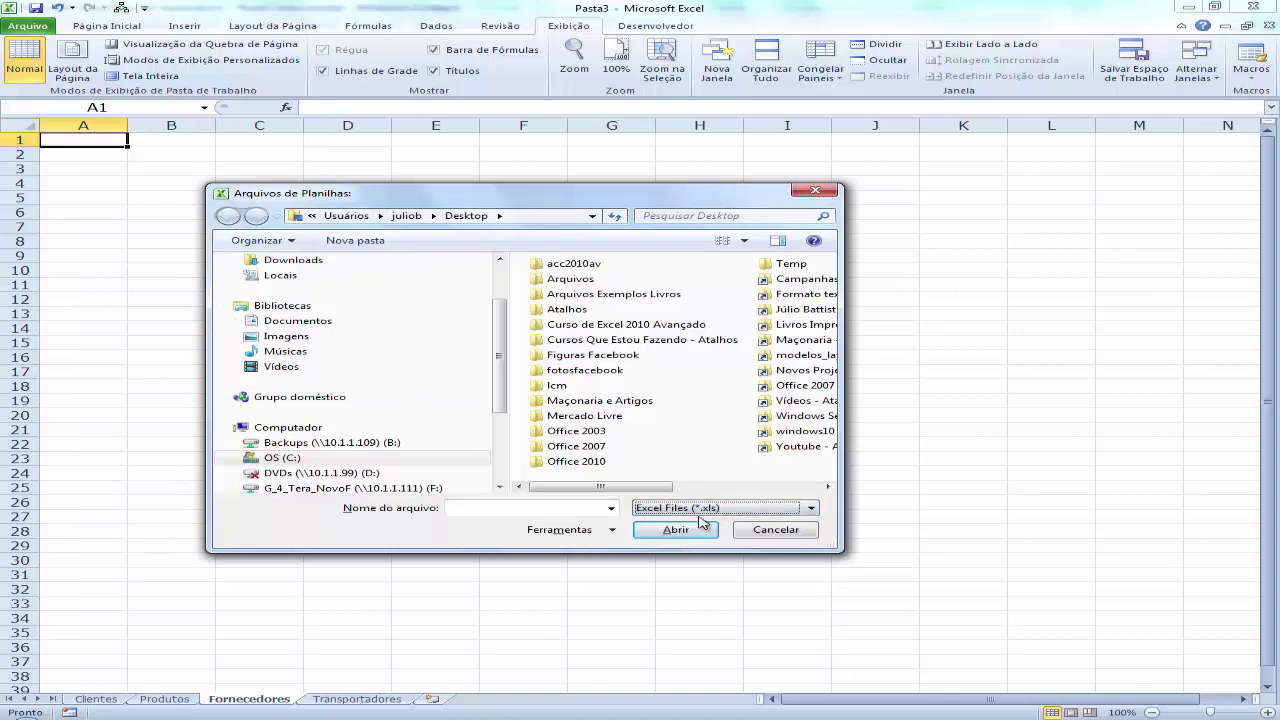
pyautogui.click(706, 510)
pyautogui.click(684, 534)
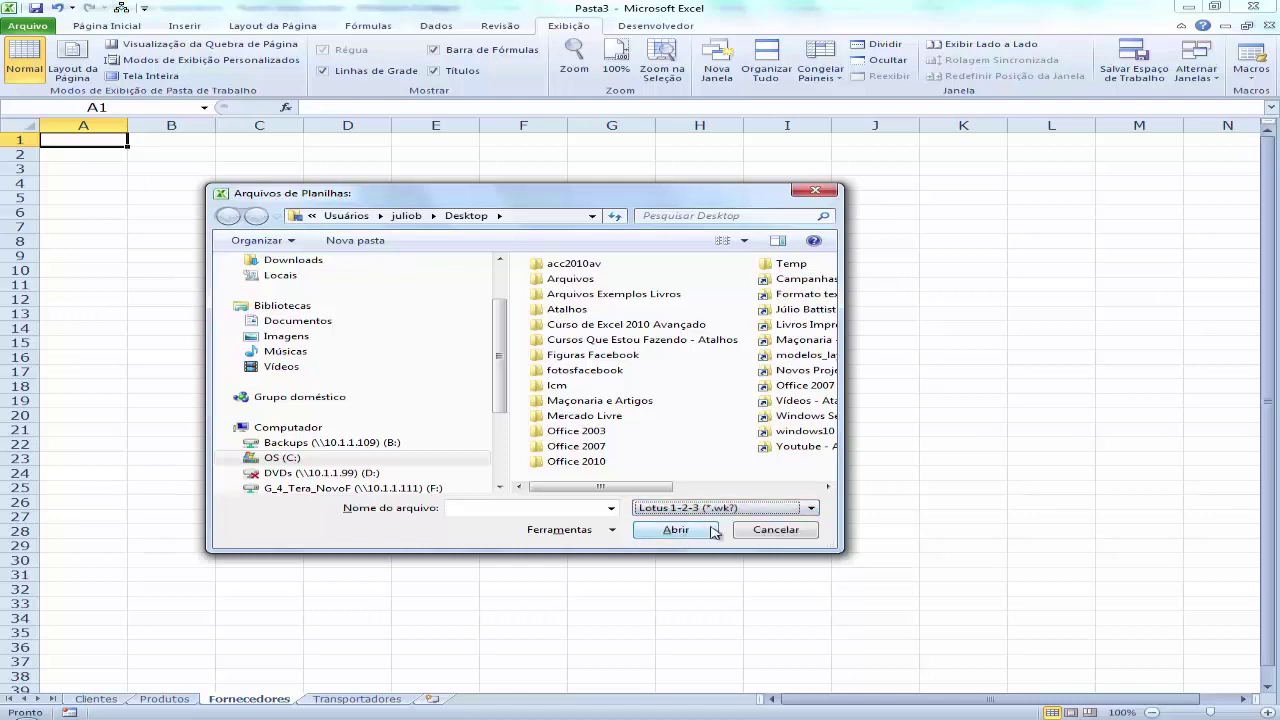
pyautogui.click(771, 531)
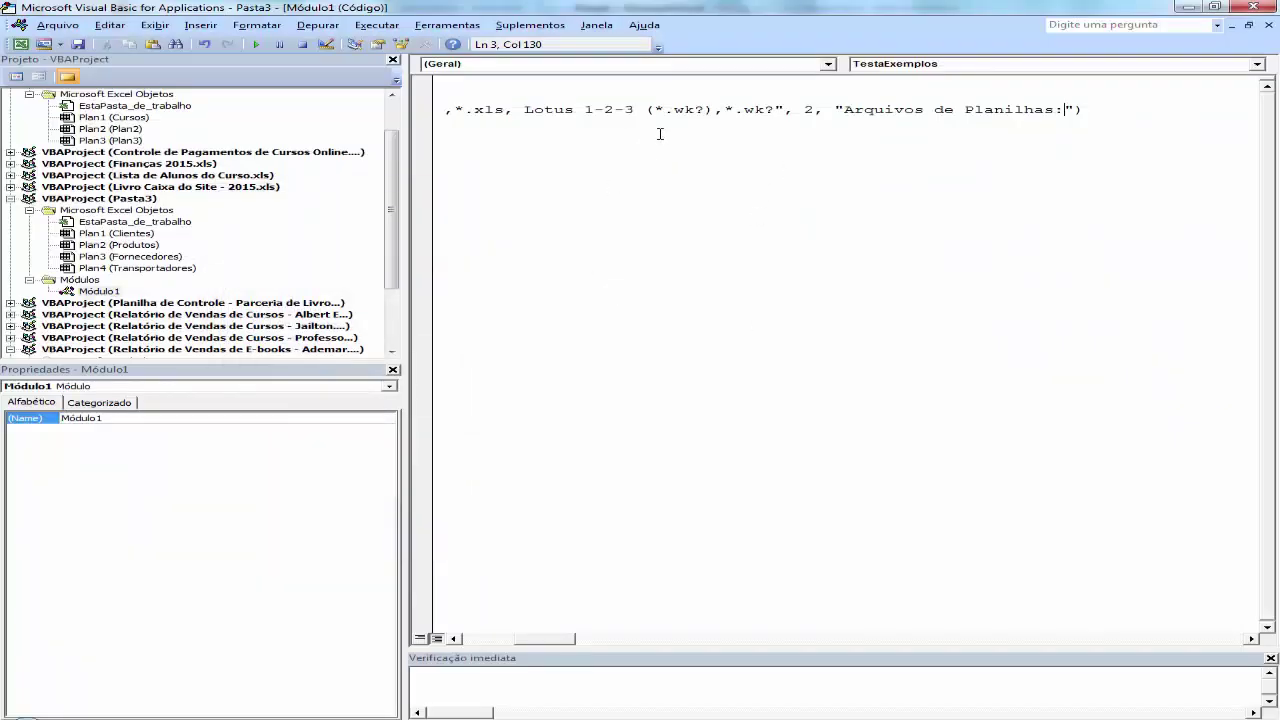
# Rerun the macro, recheck the filter list leaving Lotus 1-2-3 selected, and cancel the dialog
pyautogui.click(453, 638)
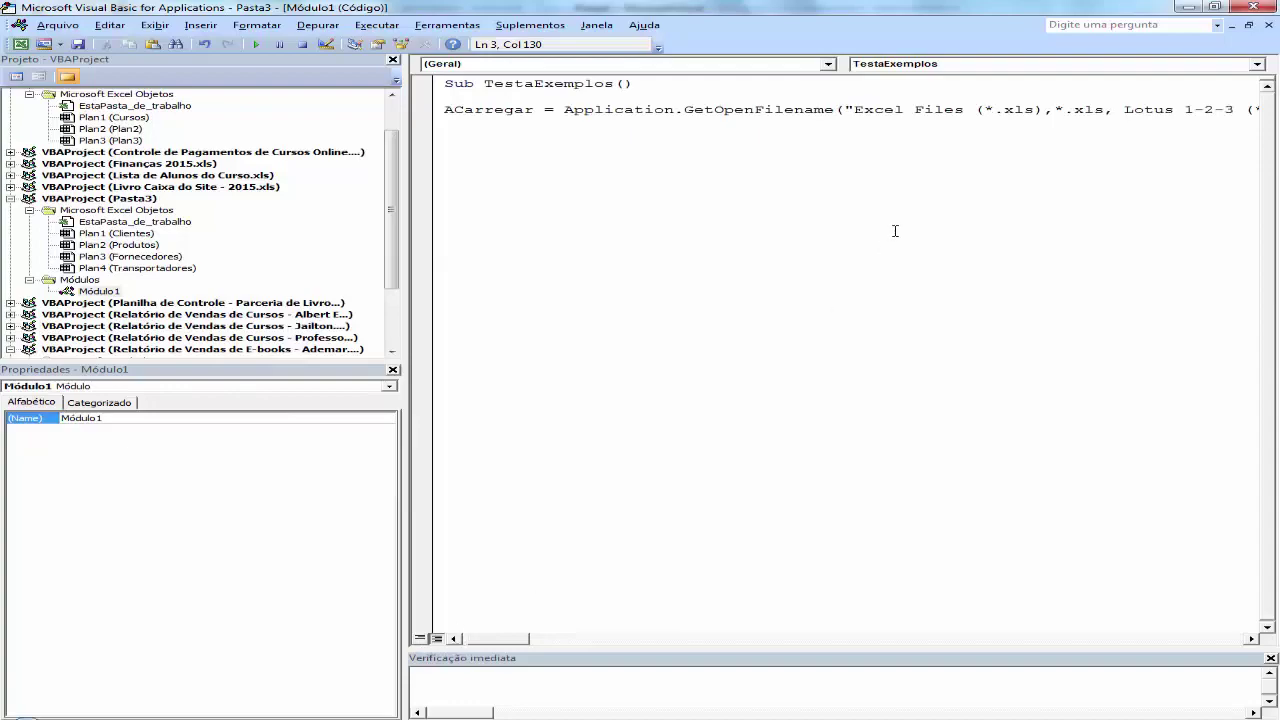
pyautogui.press('F5')
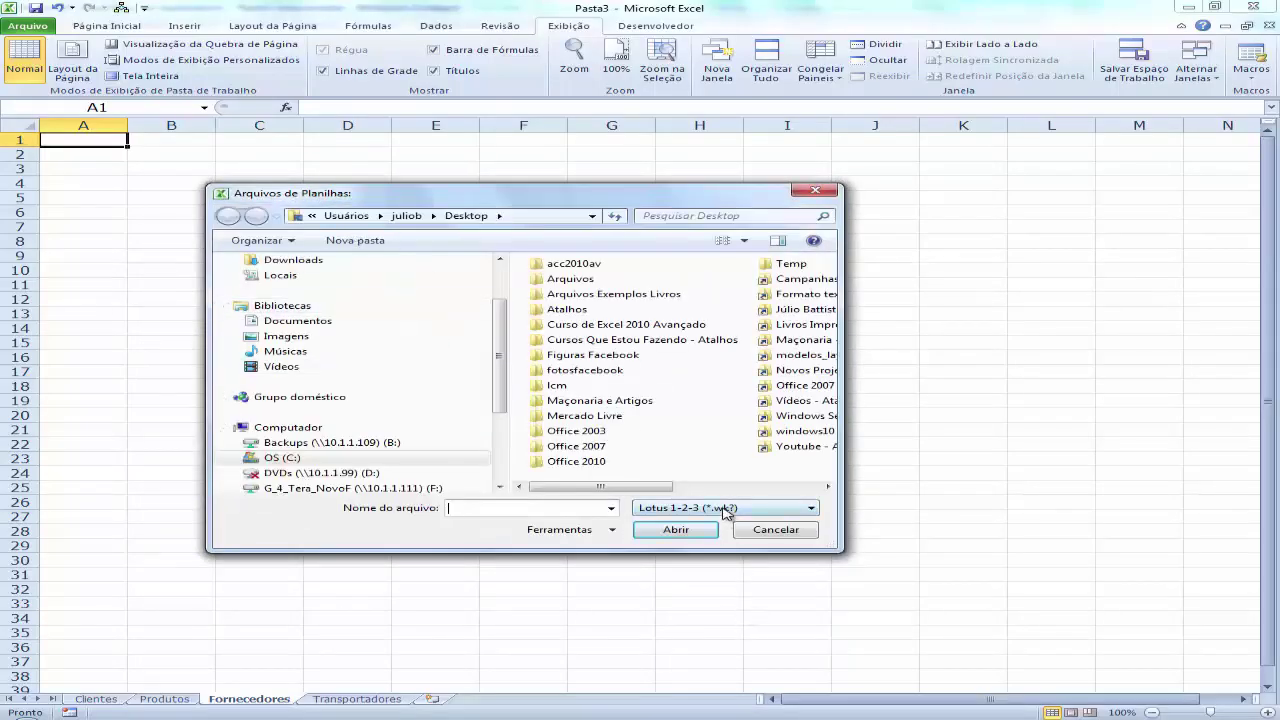
pyautogui.click(726, 510)
pyautogui.click(680, 522)
pyautogui.click(704, 508)
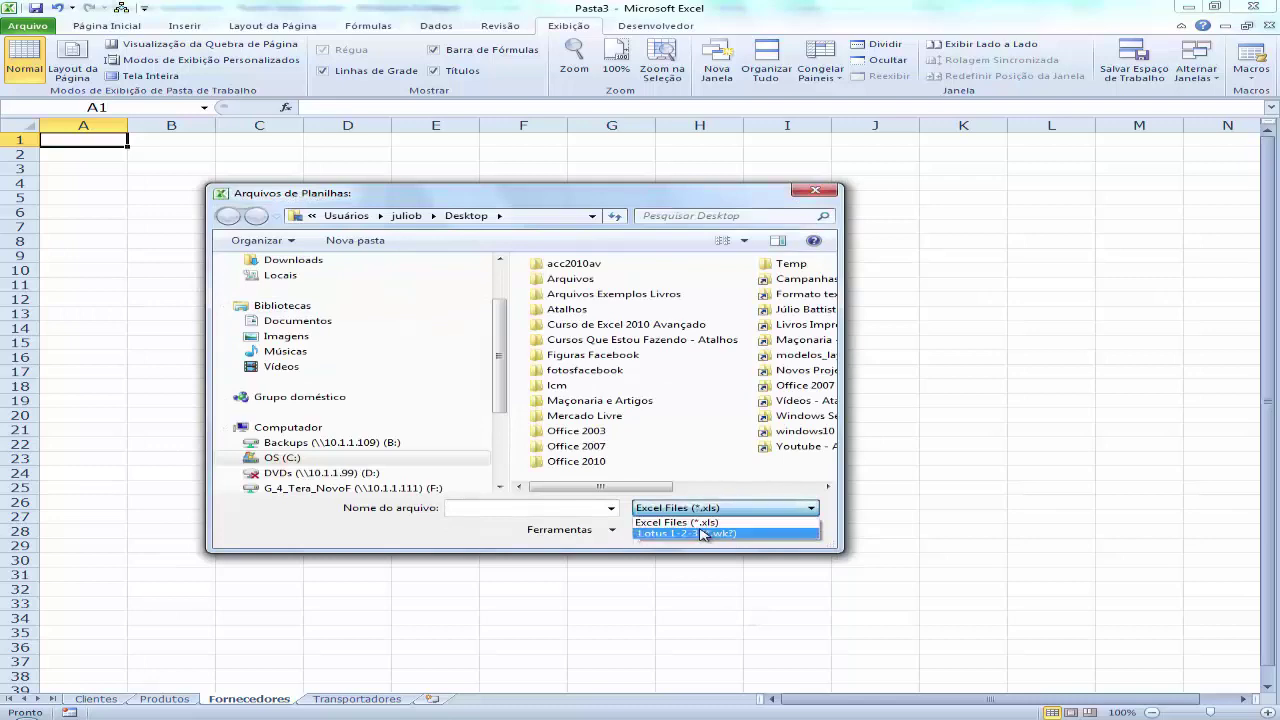
pyautogui.click(704, 534)
pyautogui.click(774, 529)
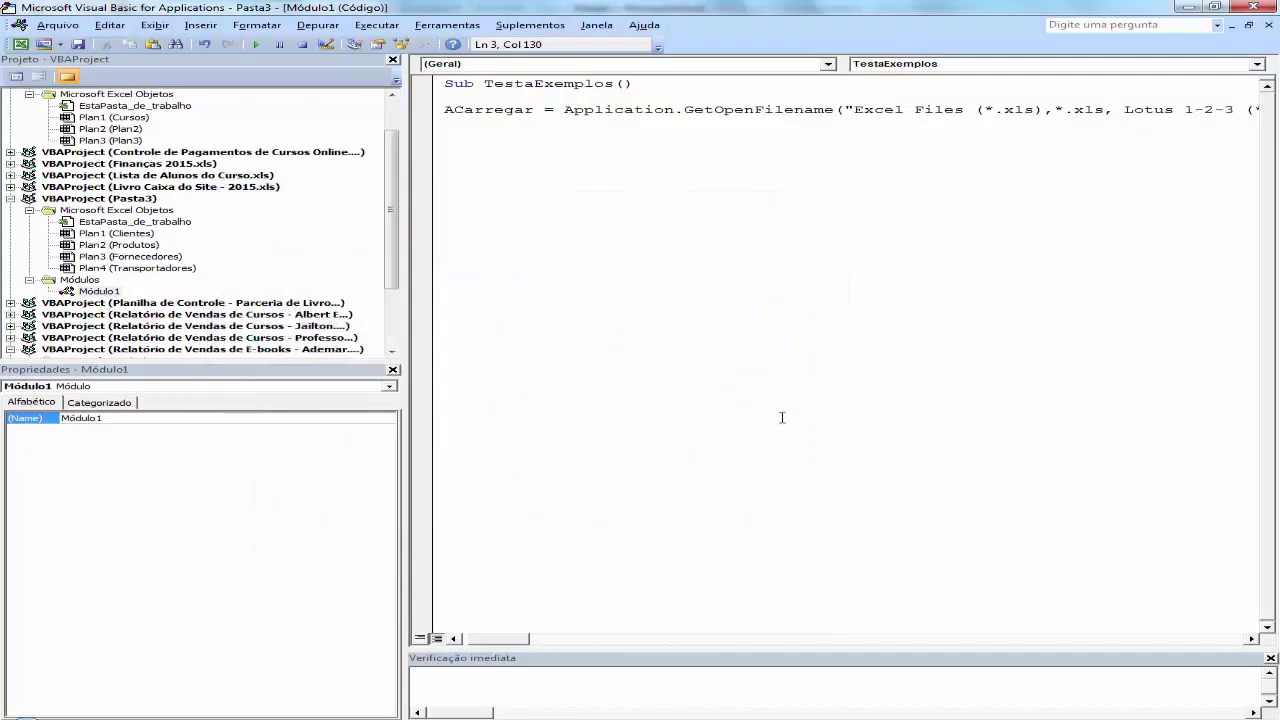
# Bring the Word chapter forward and scroll to the GetOpenFilename example explanation
pyautogui.moveTo(779, 712)
pyautogui.click(735, 645)
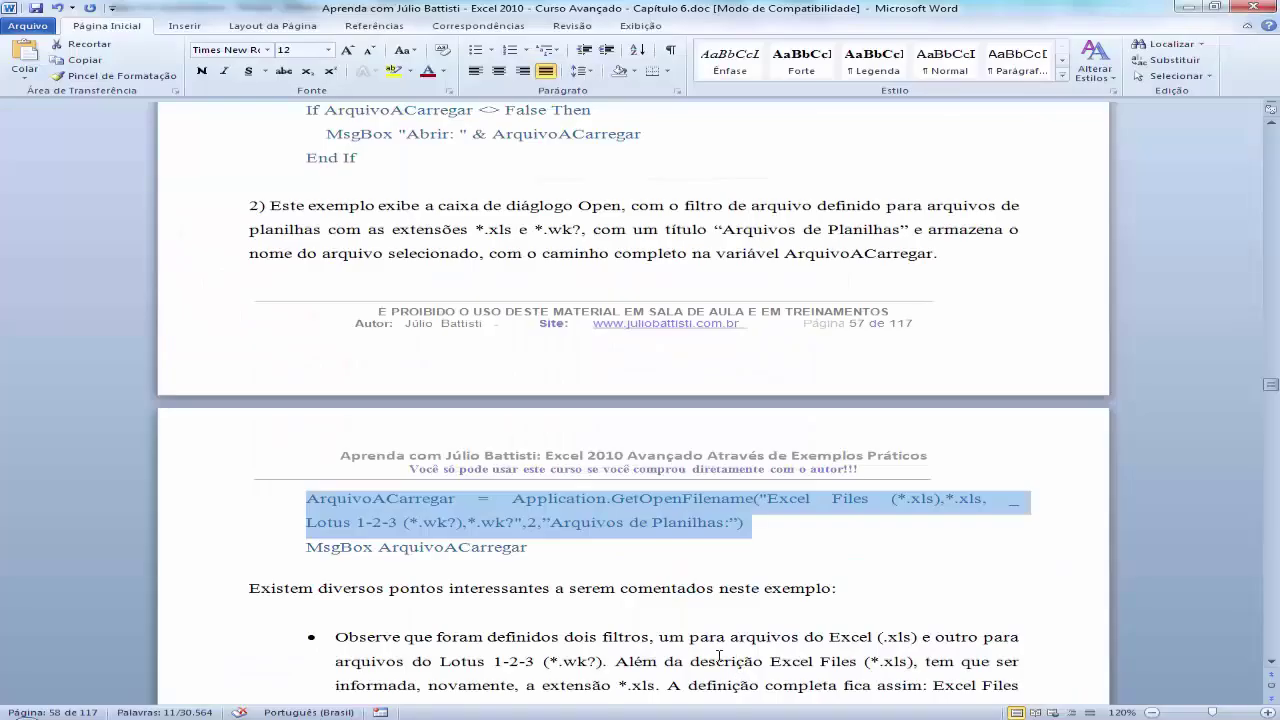
pyautogui.scroll(-2, 519, 544)
pyautogui.scroll(-3, 519, 544)
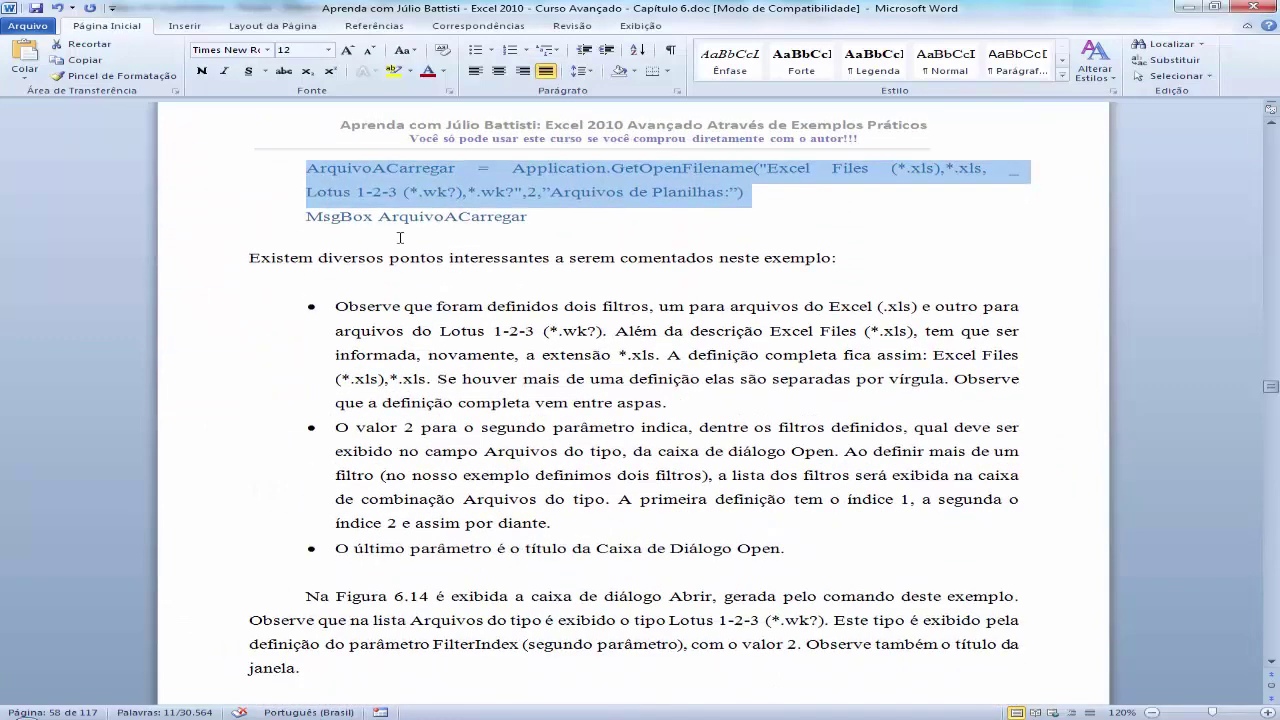
pyautogui.click(503, 262)
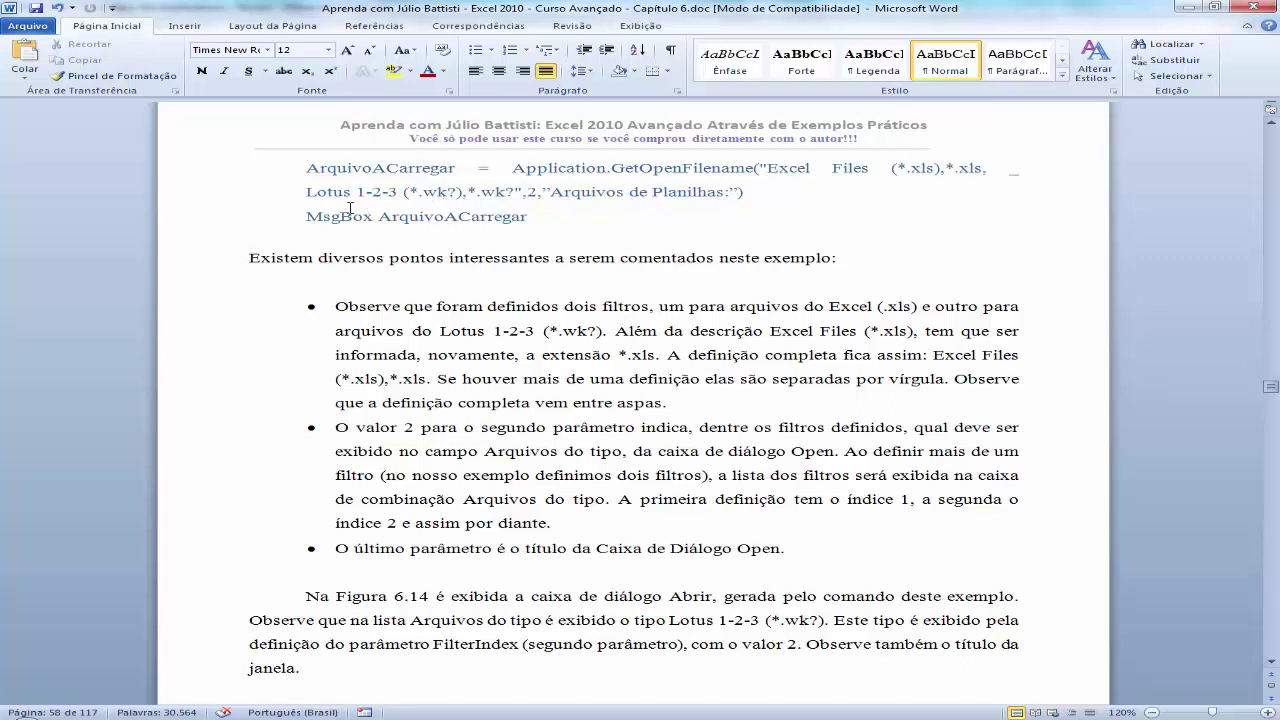
# Highlight the Lotus 1-2-3 filter and the filter index value 2 in the example, then return to VBA
pyautogui.keyDown('shift'); pyautogui.click(476, 200); pyautogui.keyUp('shift')
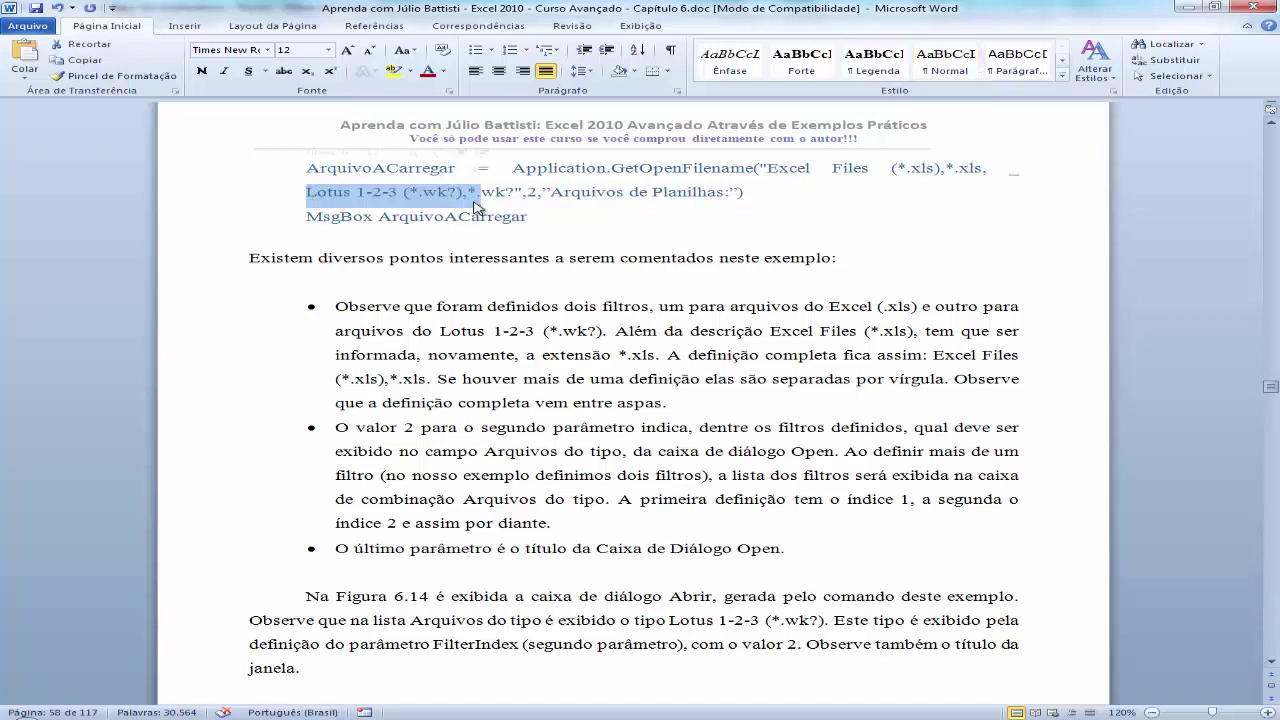
pyautogui.click(478, 198)
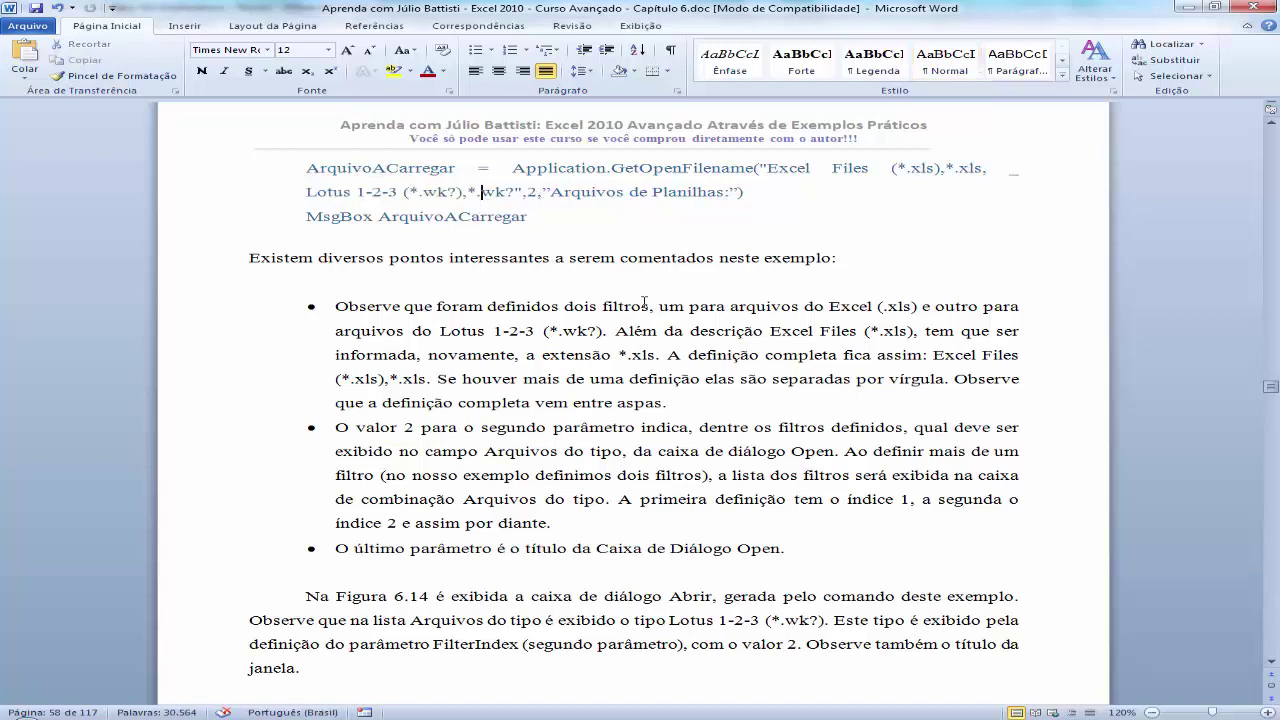
pyautogui.doubleClick(530, 193)
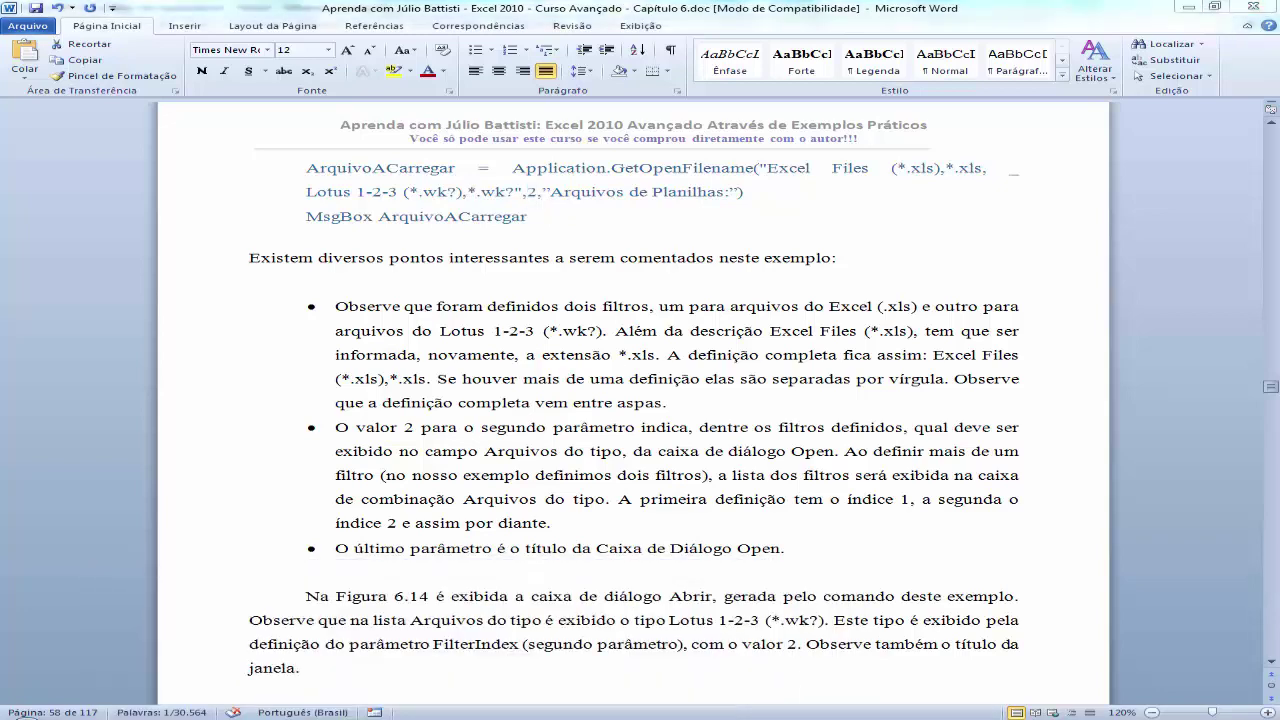
pyautogui.moveTo(425, 712)
pyautogui.click(425, 690)
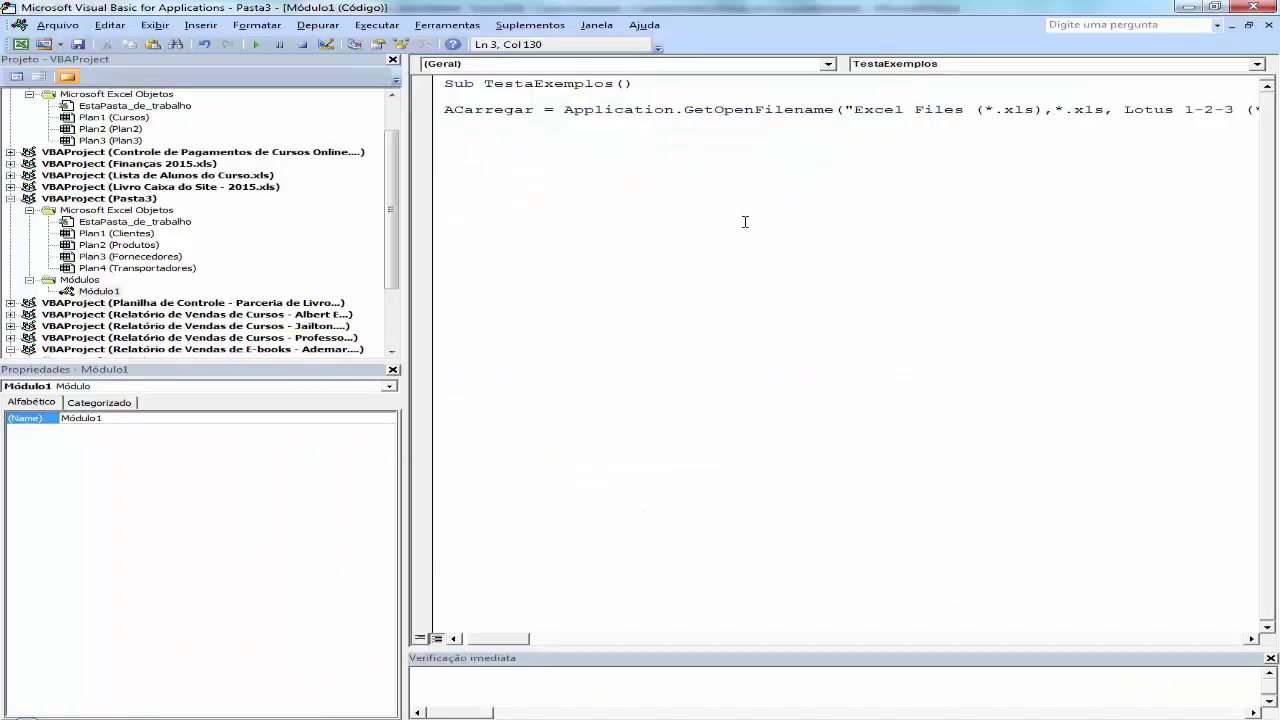
# Run TestaExemplos with filter index 2 and cancel the open dialog
pyautogui.click(1251, 638)
pyautogui.press('End')
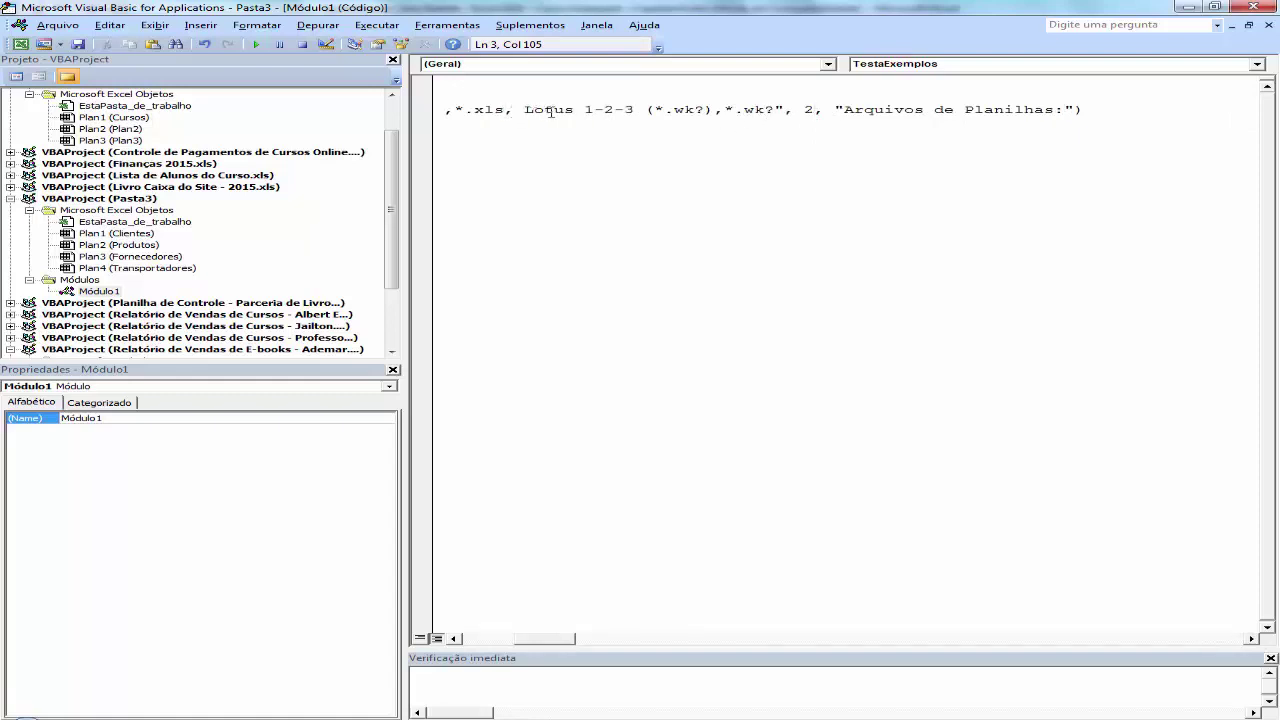
pyautogui.press('F5')
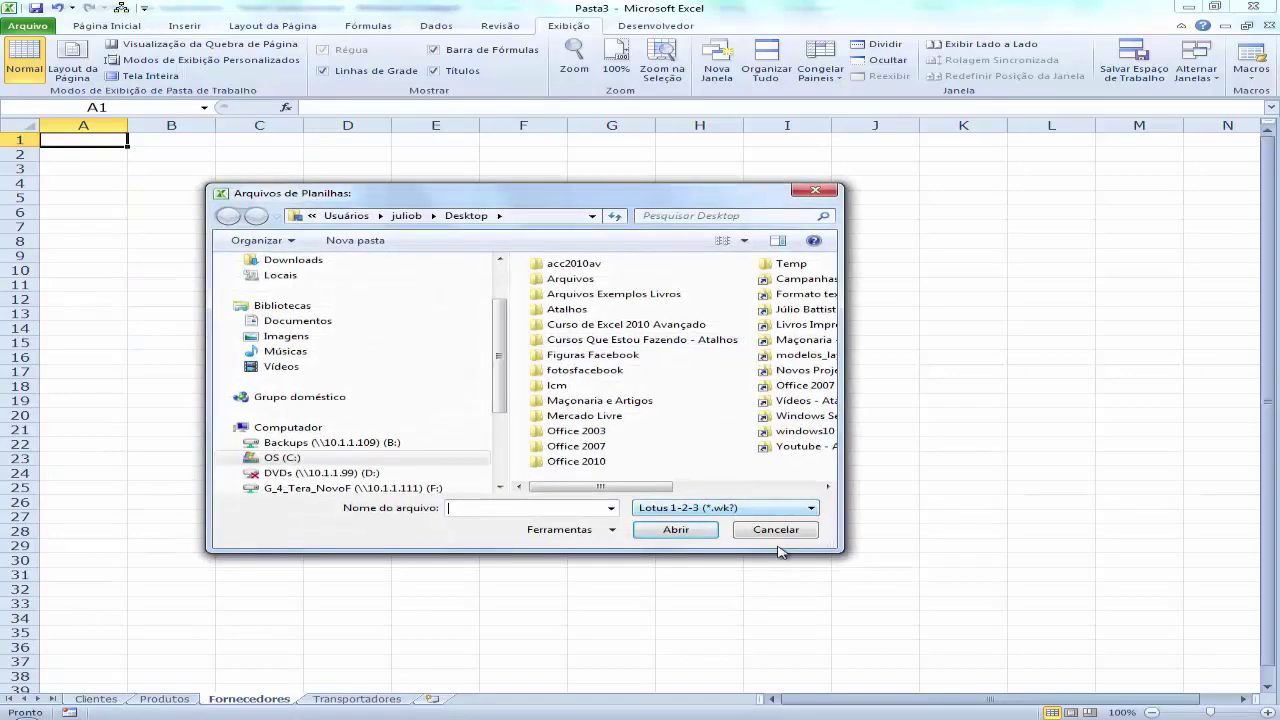
pyautogui.click(777, 532)
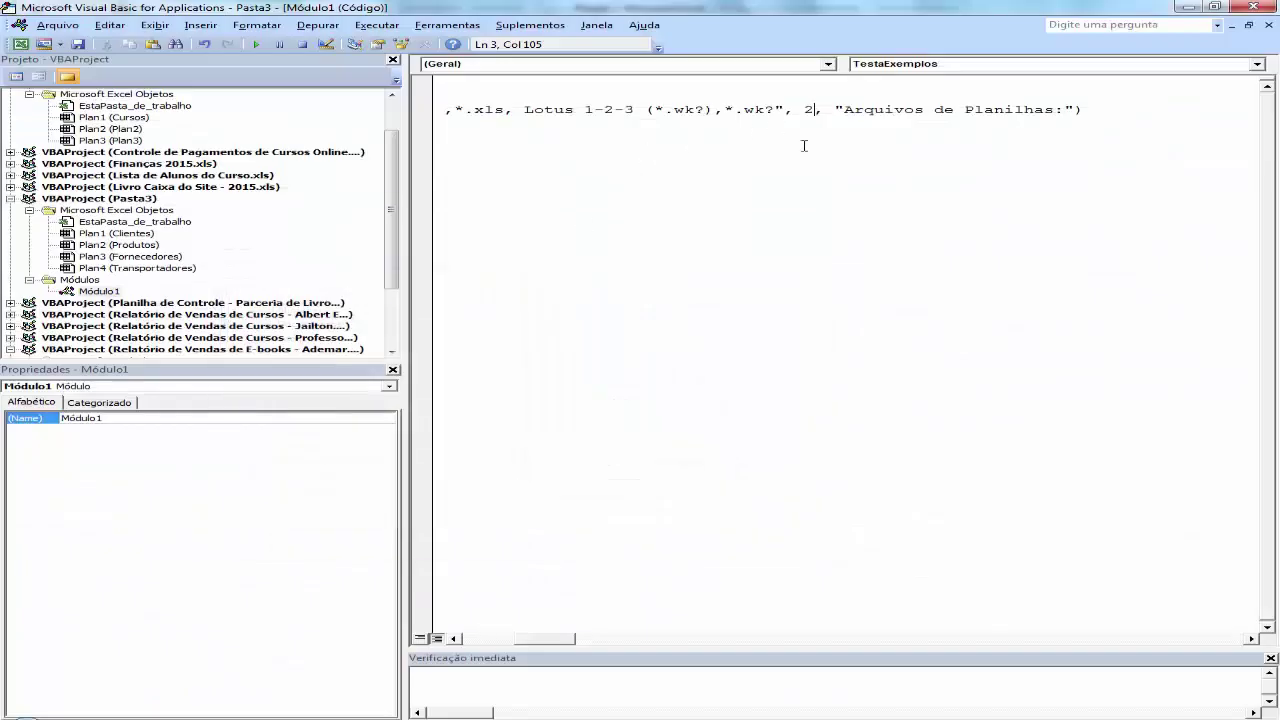
# Change the filter index to 1, rerun to see Excel Files as default, and cancel
pyautogui.hotkey('shift', 'Left')
pyautogui.write('1')
pyautogui.click(454, 638)
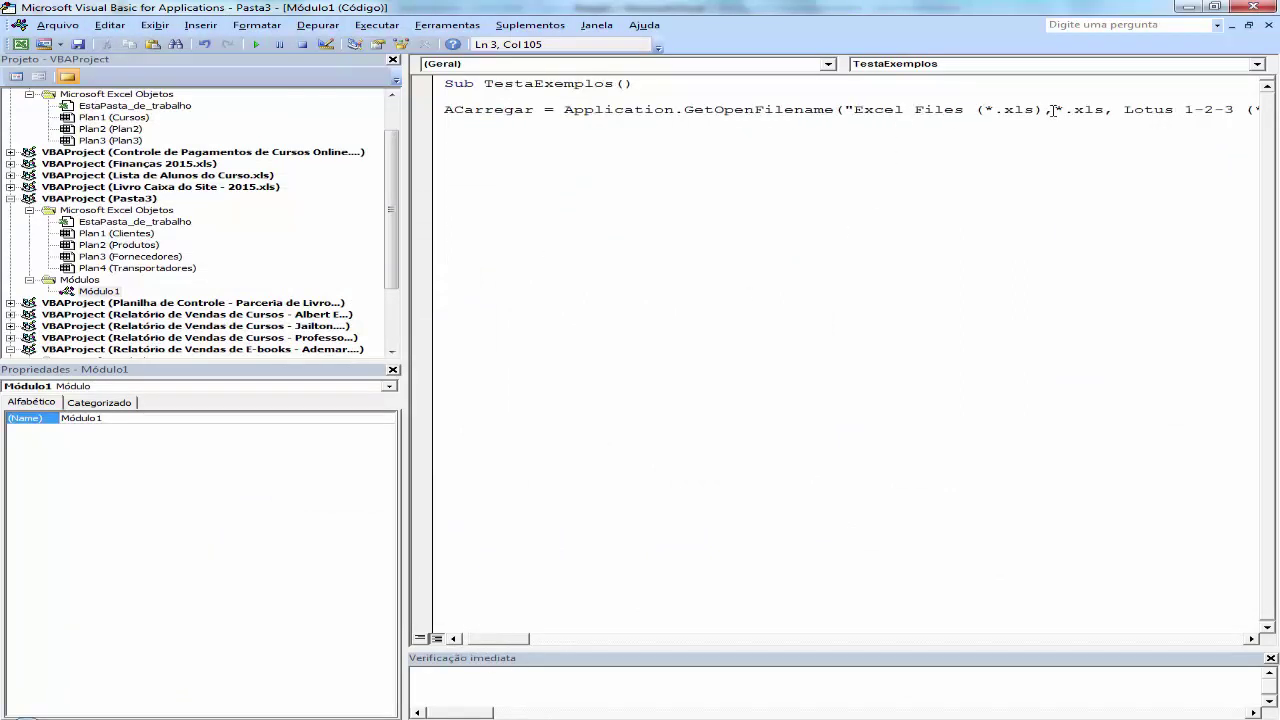
pyautogui.press('F5')
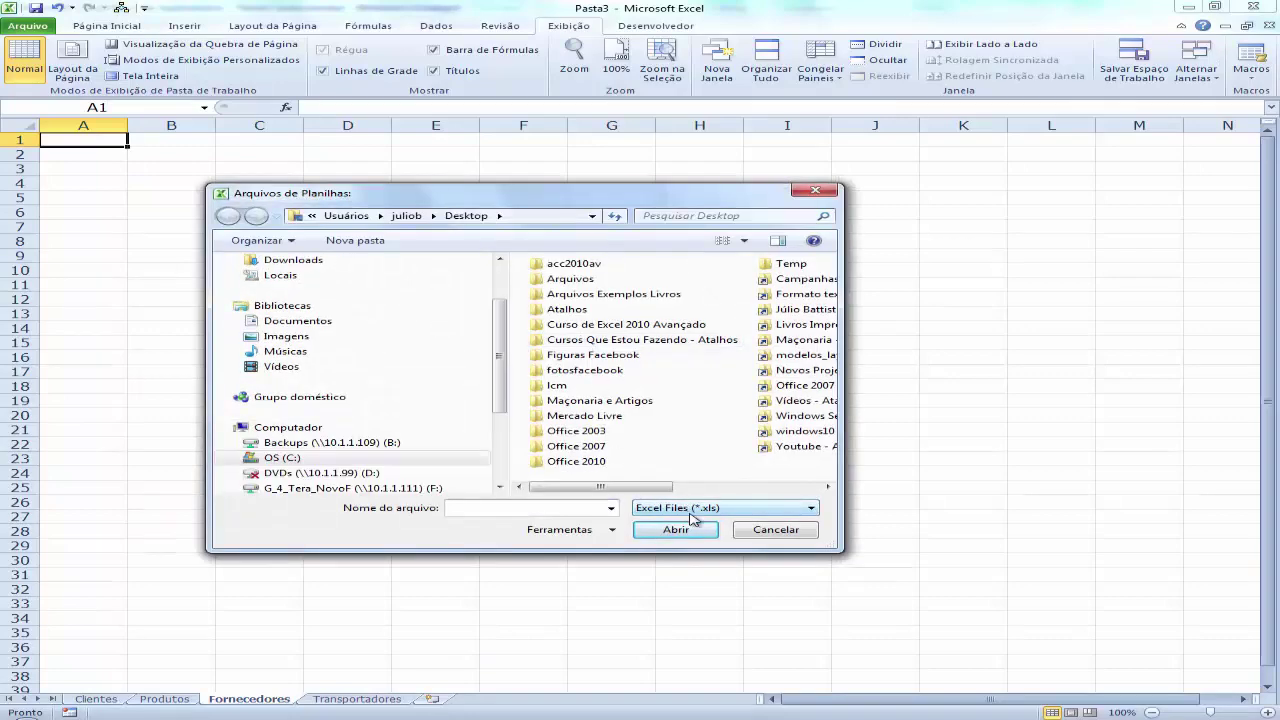
pyautogui.click(746, 531)
pyautogui.moveTo(842, 715)
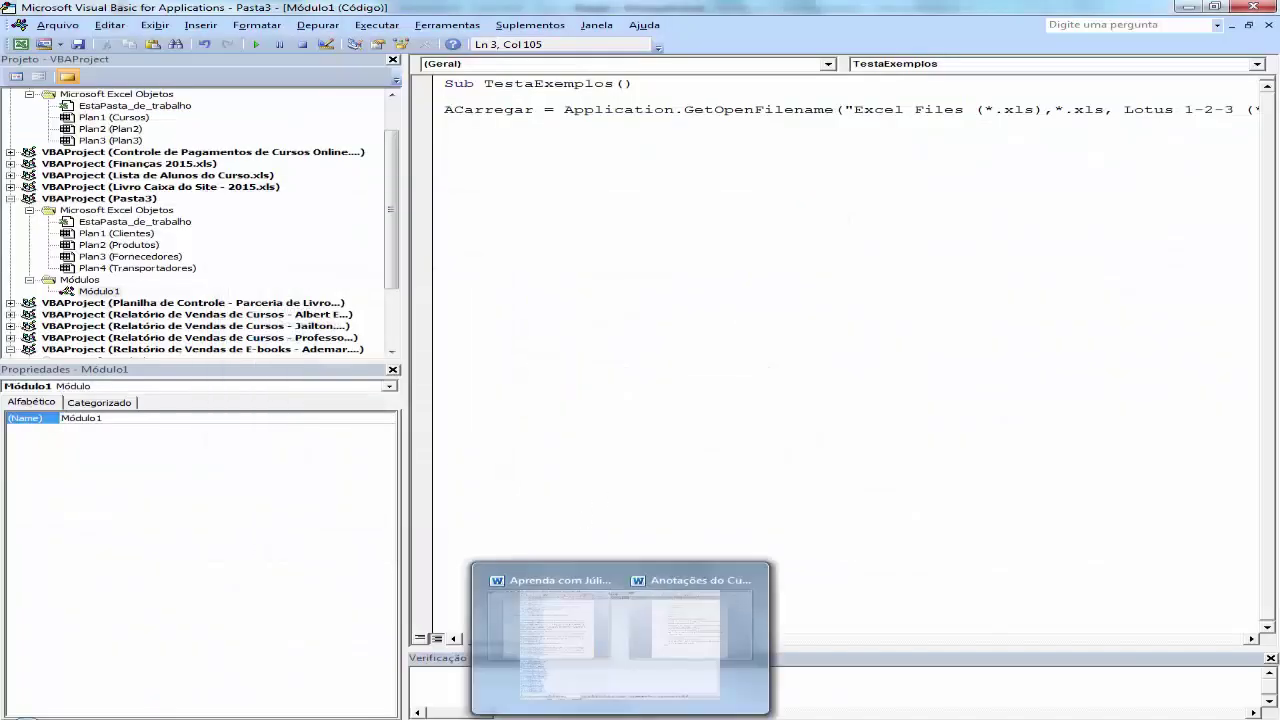
pyautogui.click(770, 665)
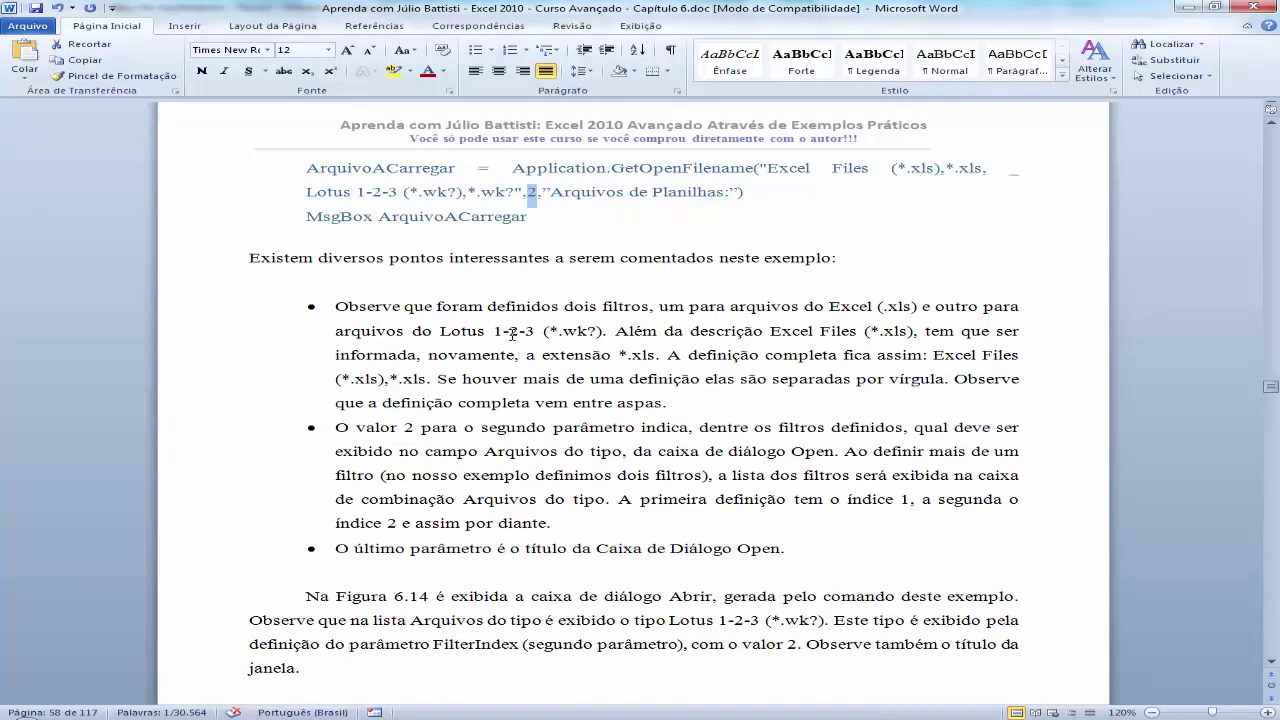
# Overwrite 'Arquivos de Planilhas' in the Word example code with a sample person's name and colon
pyautogui.click(647, 552)
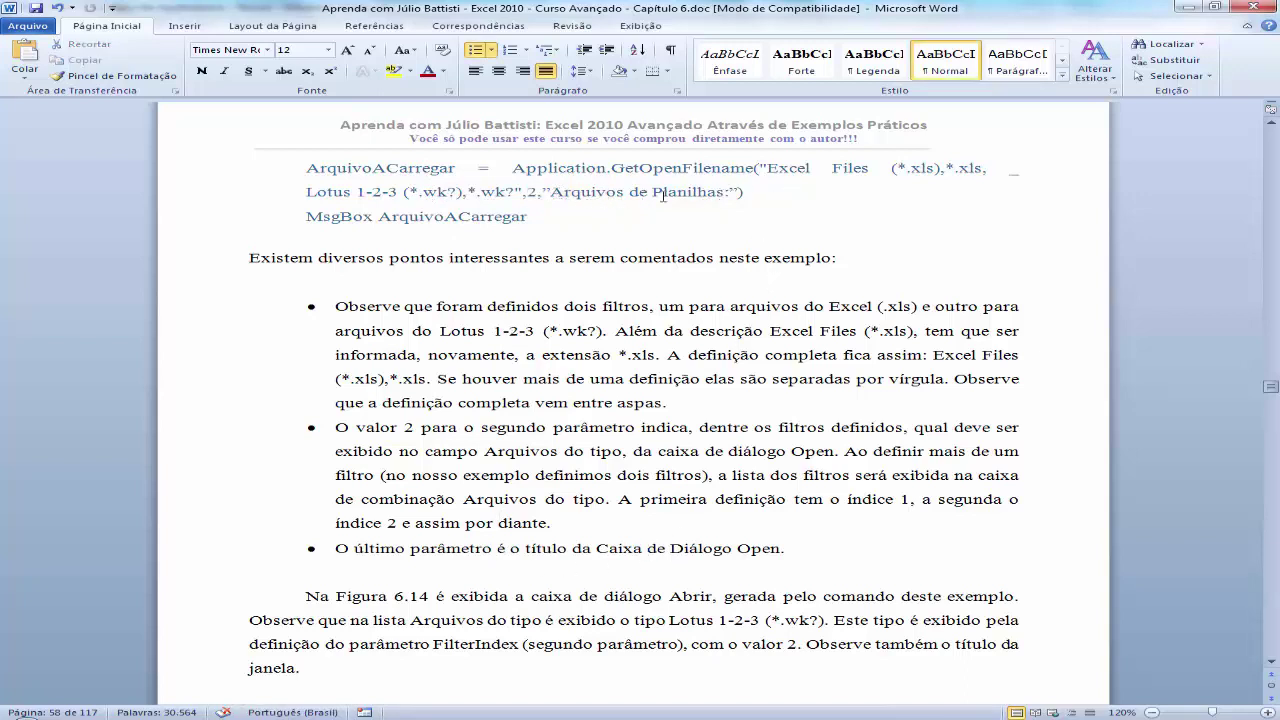
pyautogui.moveTo(724, 193); pyautogui.dragTo(551, 193)
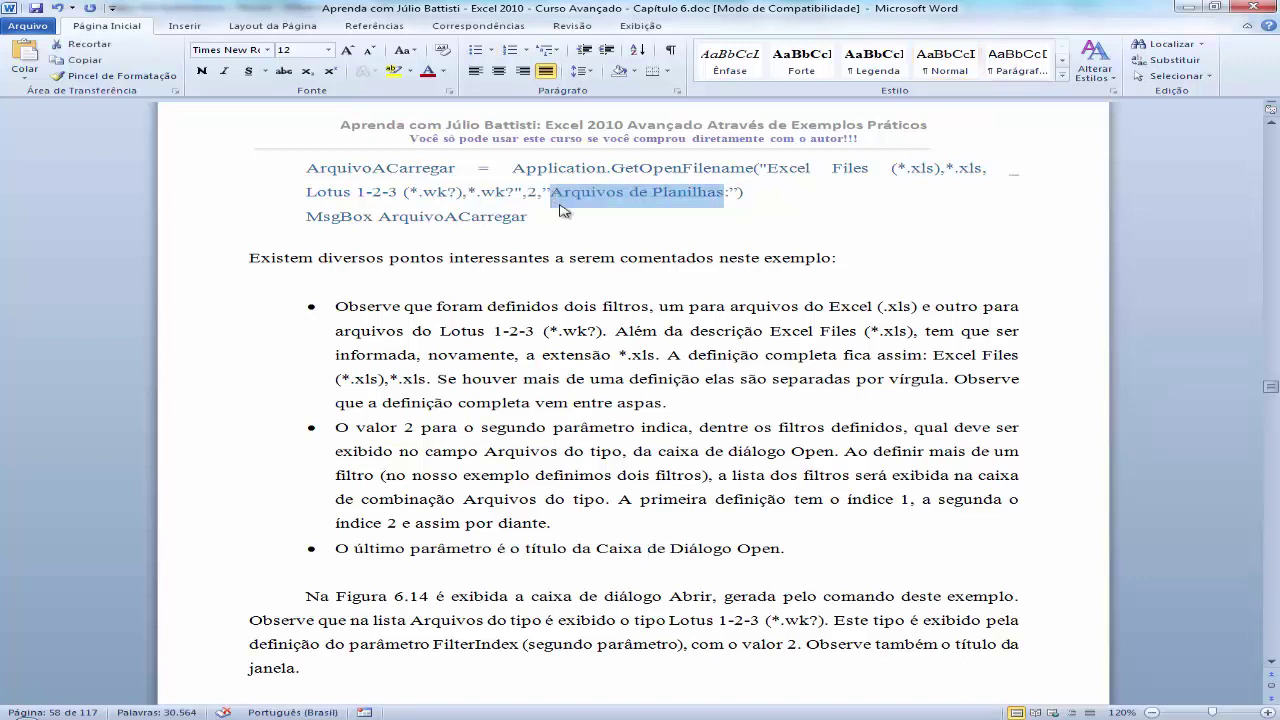
pyautogui.write('JO')
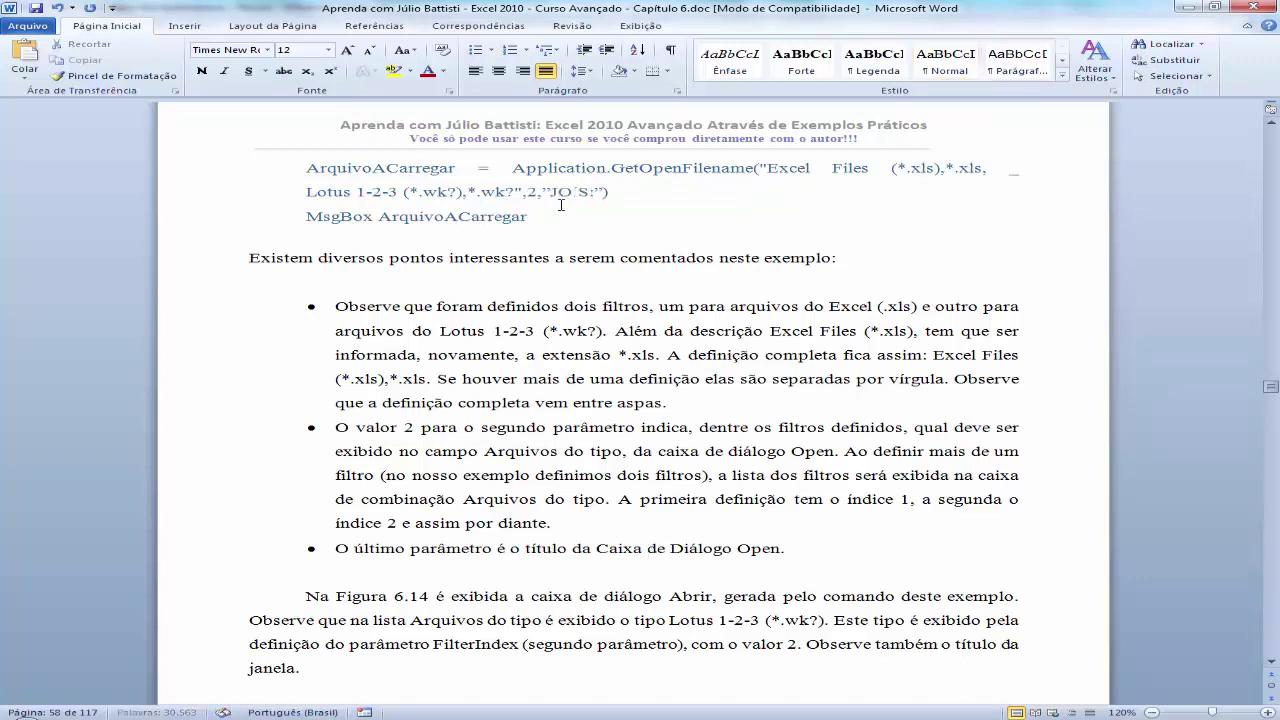
pyautogui.write('SÉ DA SILVA')
pyautogui.write(':')
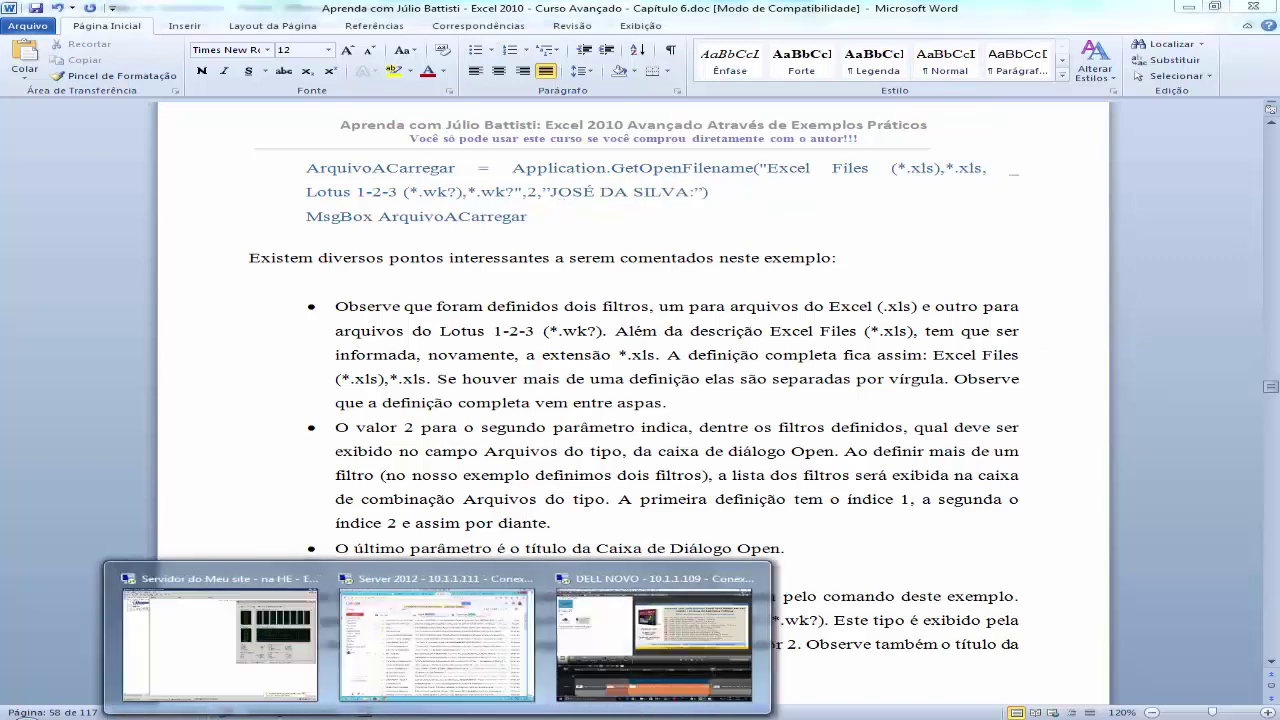
# Change the GetOpenFilename title argument in TestaExemplos to a sample person's name ending in '!'
pyautogui.moveTo(135, 714)
pyautogui.click(395, 697)
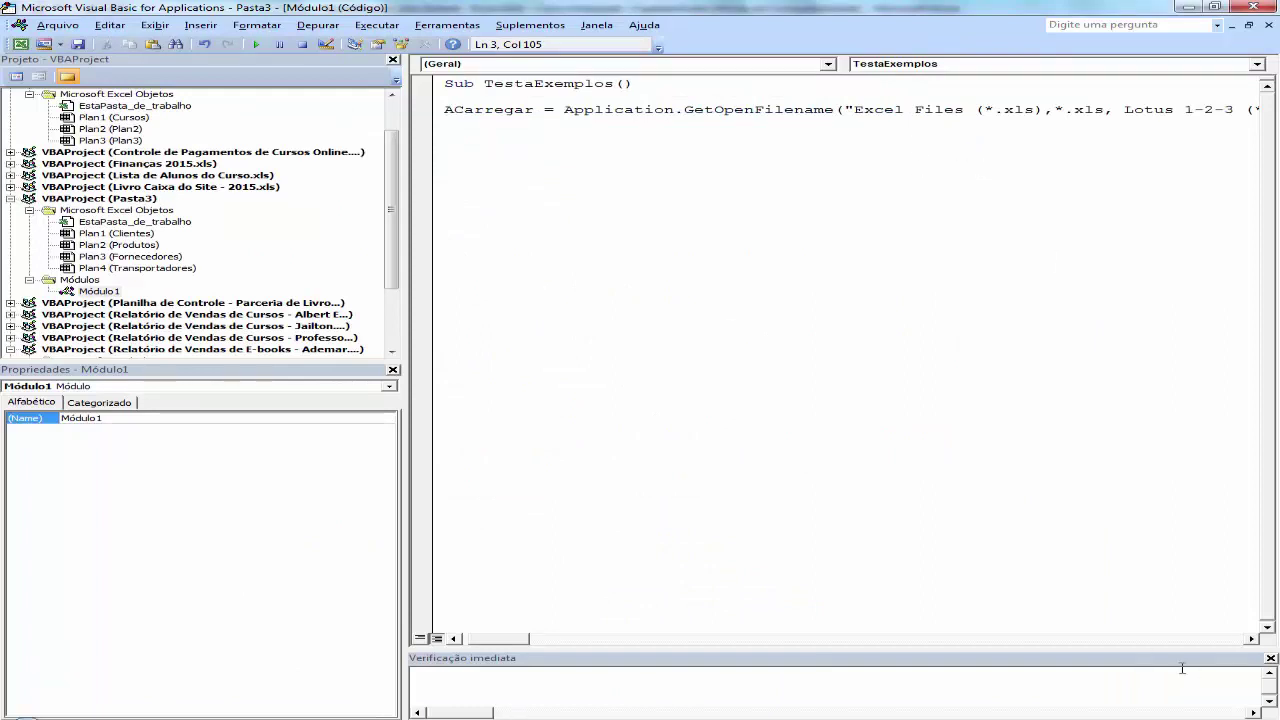
pyautogui.click(1252, 638)
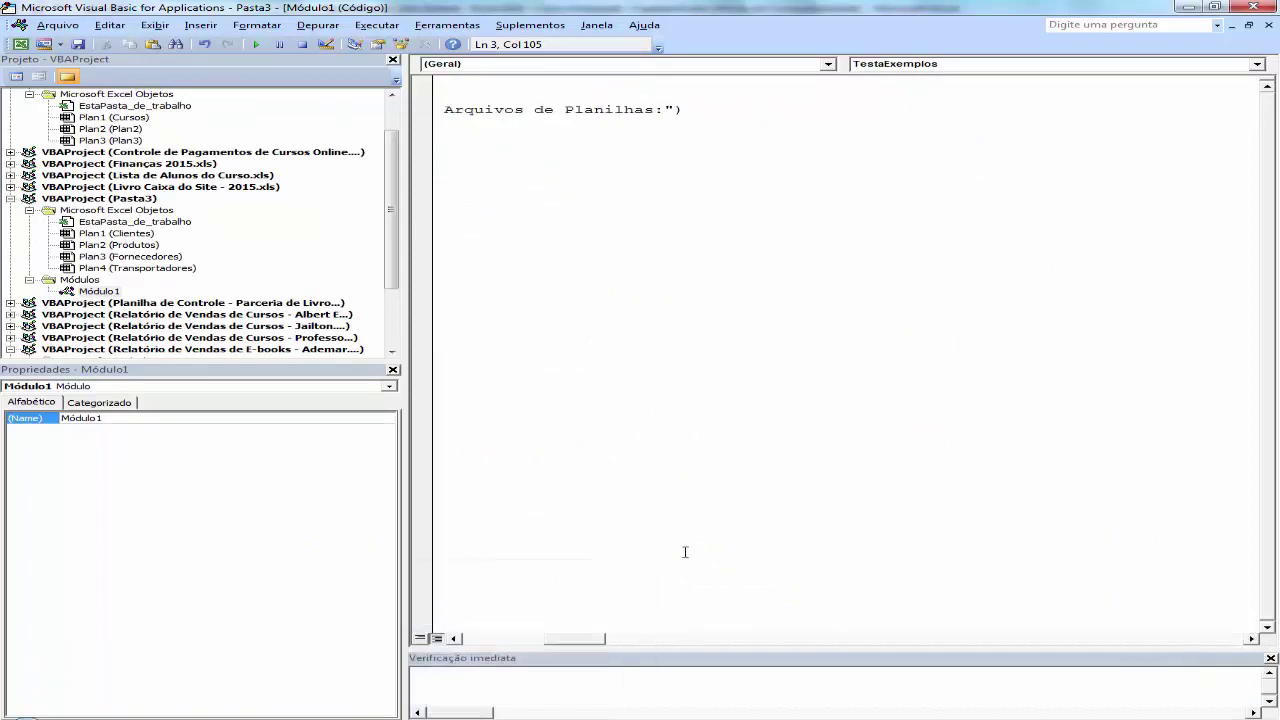
pyautogui.click(455, 638)
pyautogui.click(648, 111)
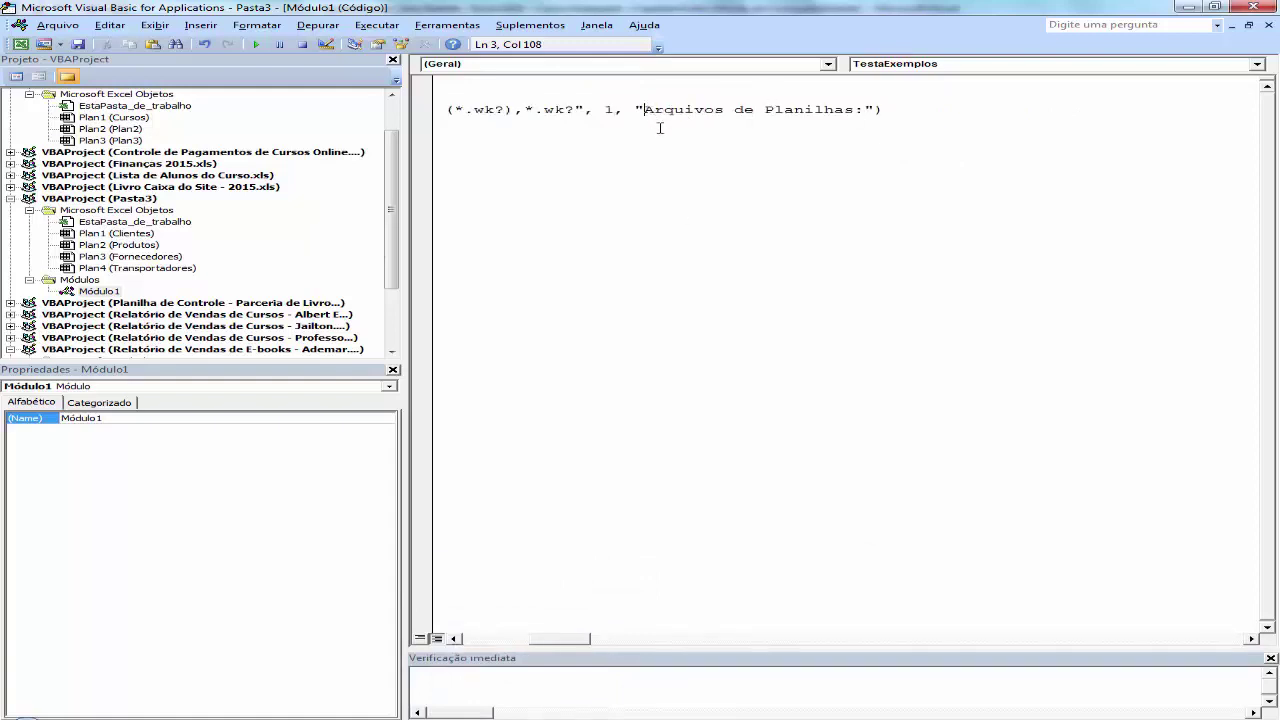
pyautogui.hotkey('shift', 'End')
pyautogui.hotkey('shift', 'Left')
pyautogui.hotkey('shift', 'Left')
pyautogui.hotkey('shift', 'Left')
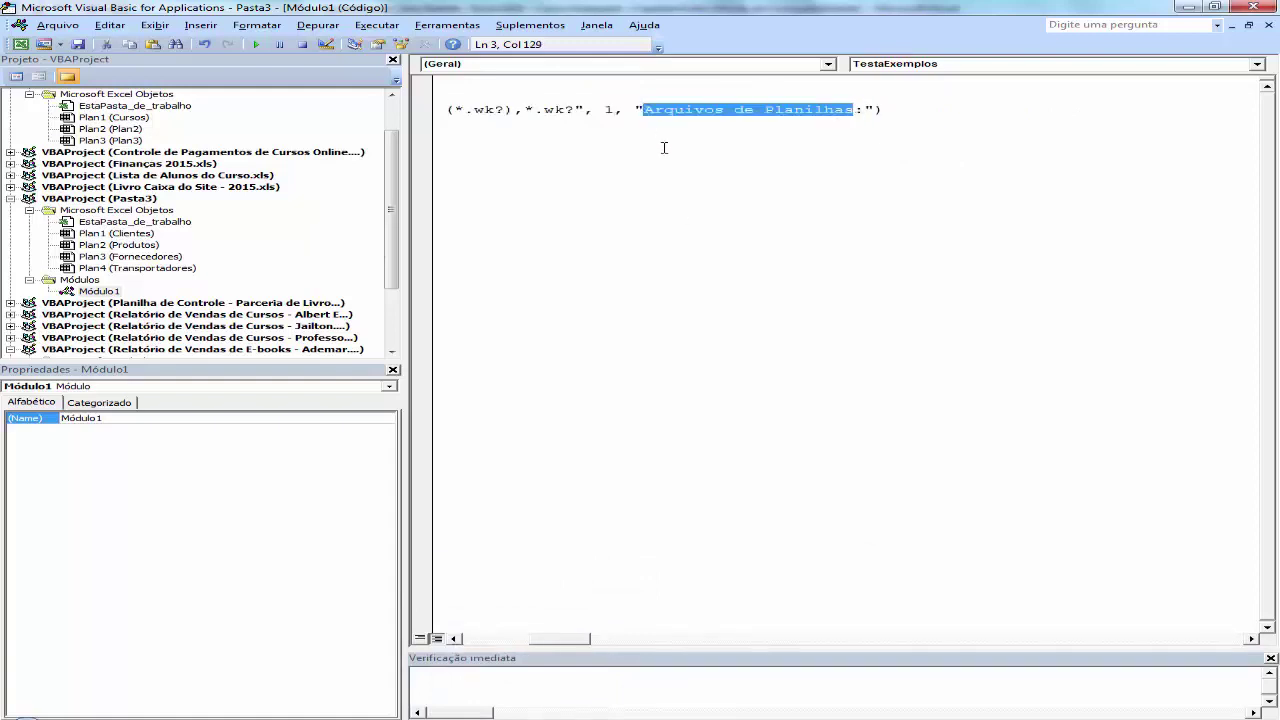
pyautogui.write('jos')
pyautogui.press('BackSpace')
pyautogui.press('BackSpace')
pyautogui.press('BackSpace')
pyautogui.write('JO')
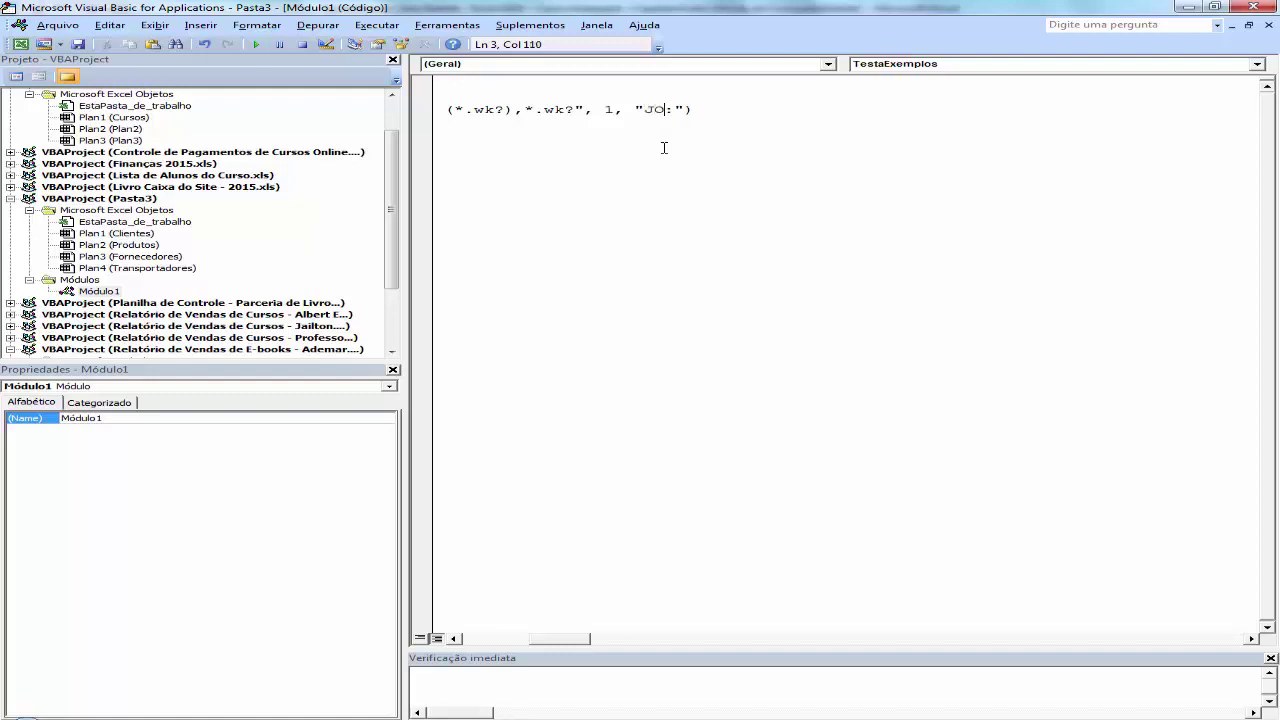
pyautogui.write('SÉ DA SILVA!!!!')
# Run the macro, confirm the open dialog shows the new title, and cancel it
pyautogui.press('F5')
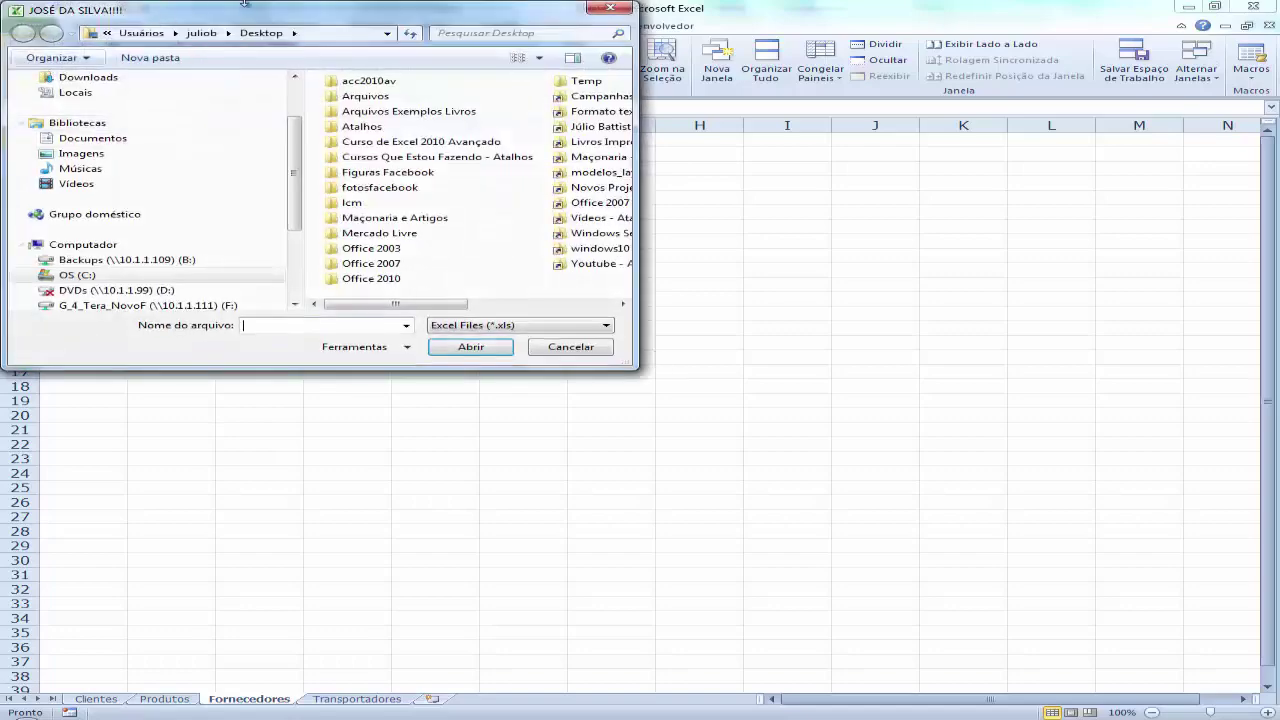
pyautogui.moveTo(256, 8); pyautogui.dragTo(580, 176)
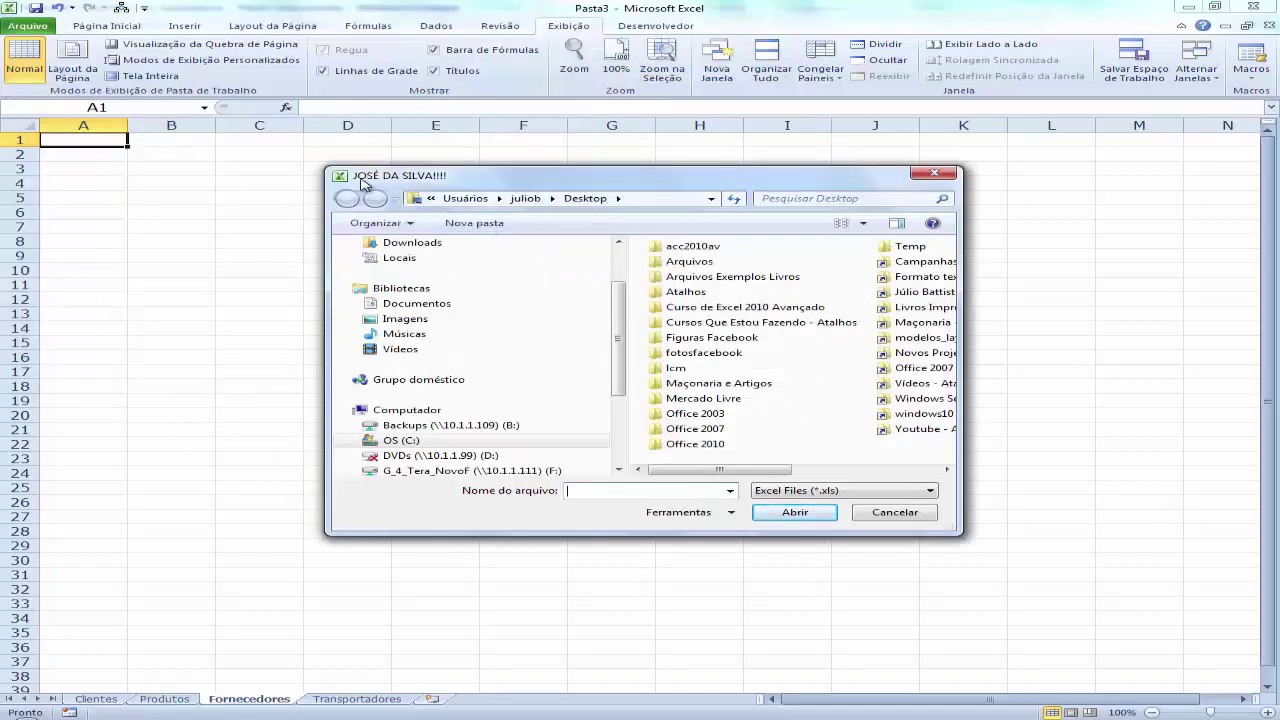
pyautogui.click(891, 513)
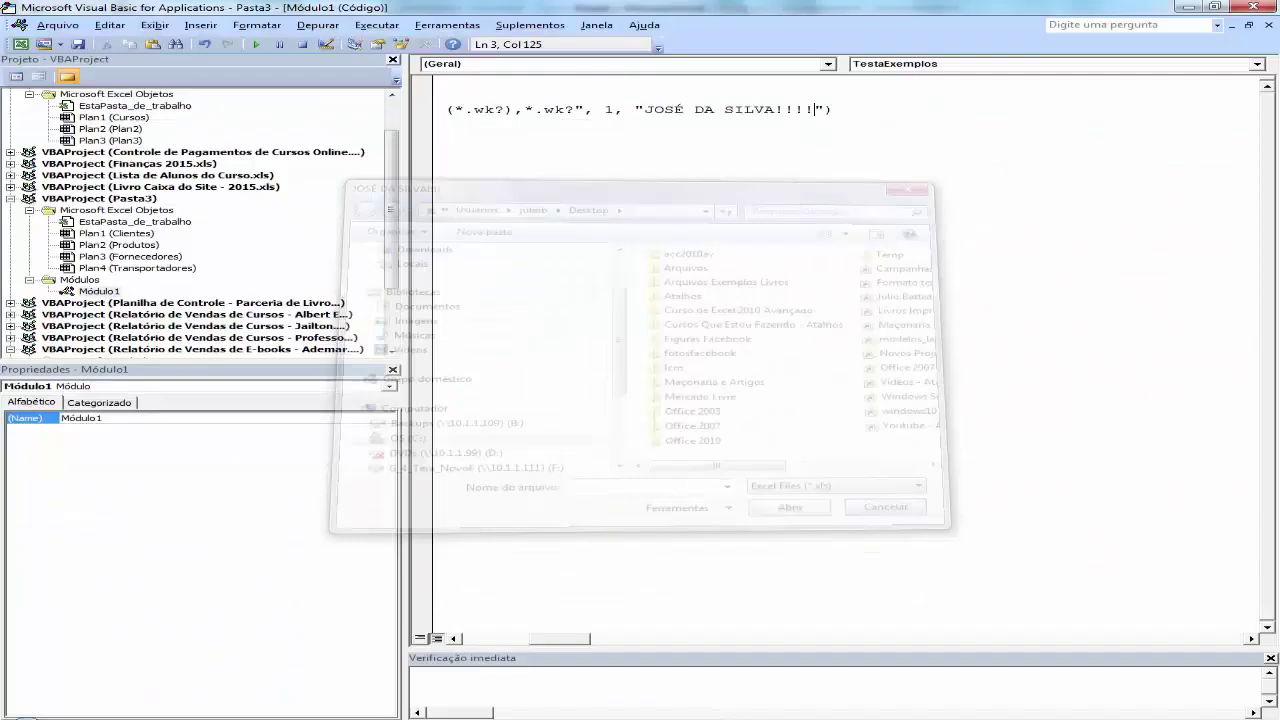
# Bring the Word chapter forward and review the GetOpenFilename example and its figures
pyautogui.moveTo(842, 715)
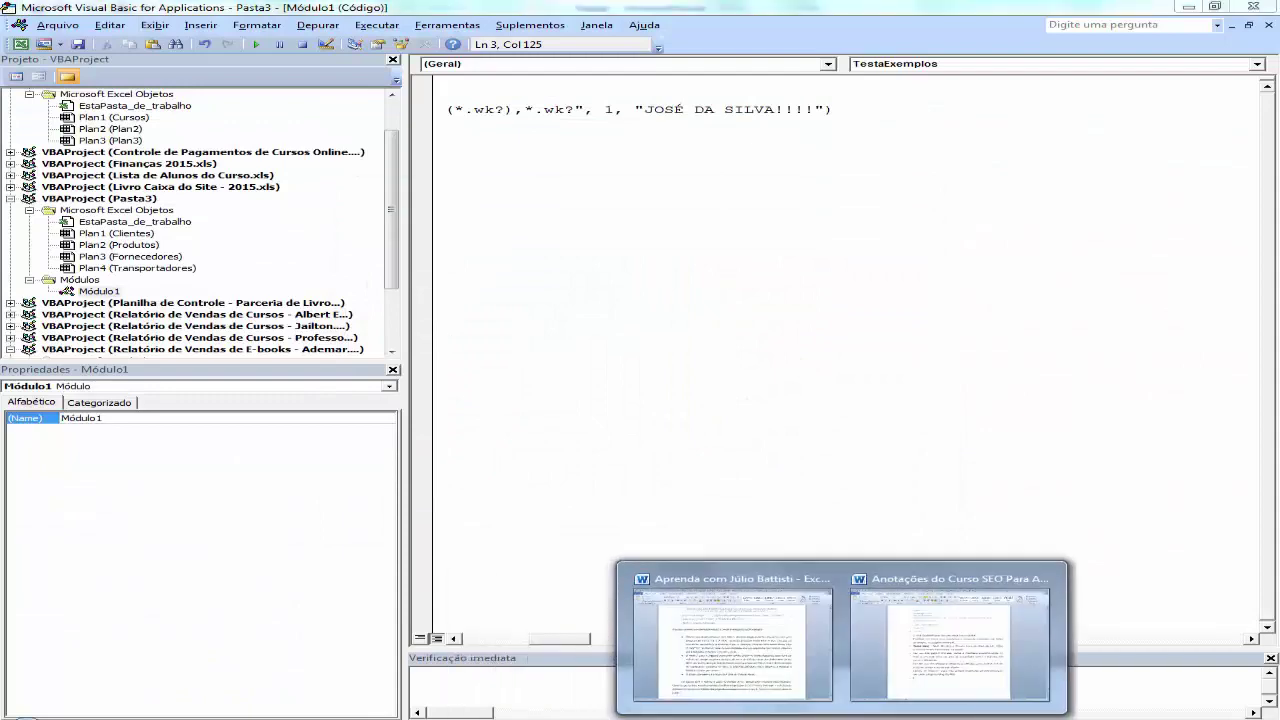
pyautogui.click(740, 682)
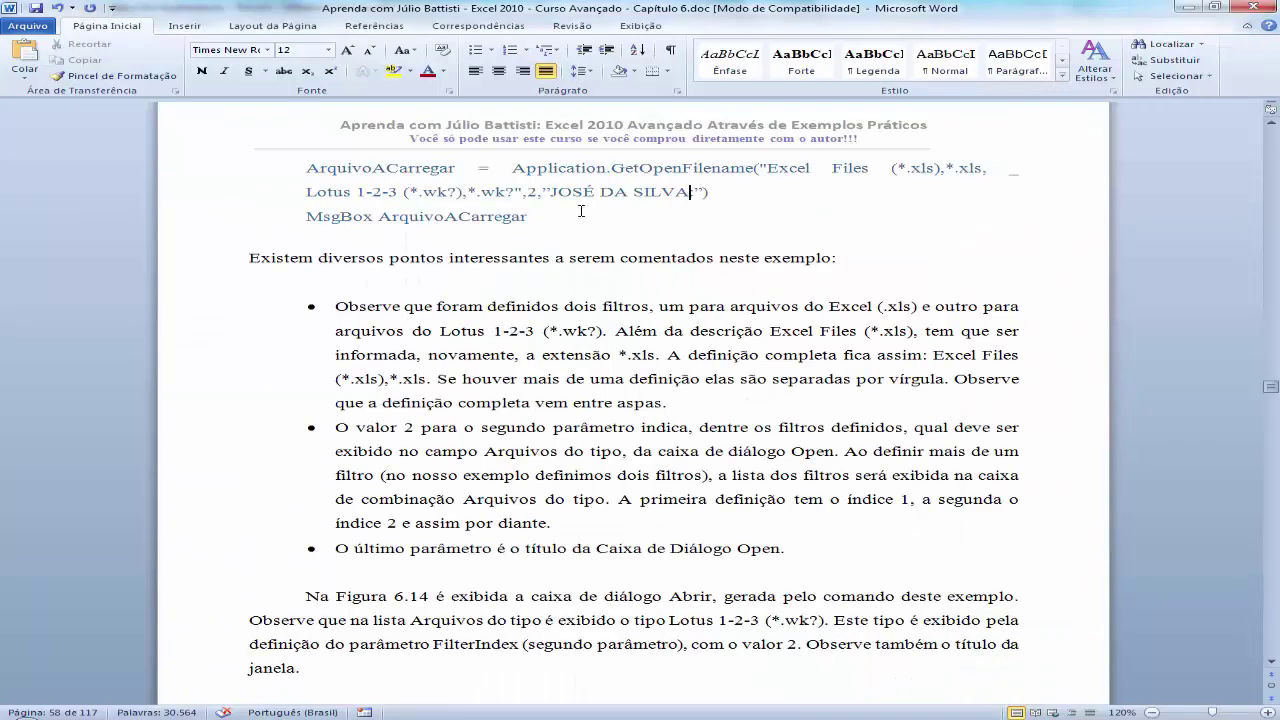
pyautogui.write(':')
pyautogui.scroll(-2, 556, 360)
pyautogui.scroll(-2, 580, 376)
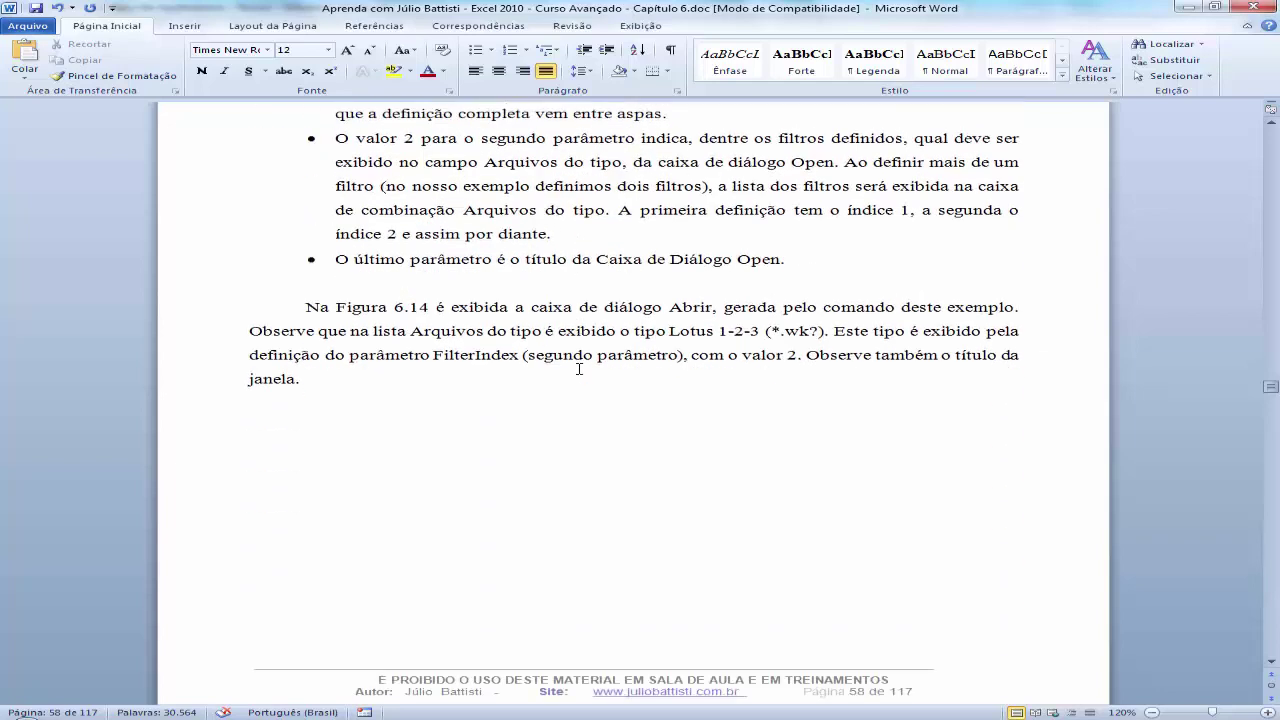
pyautogui.scroll(-4, 600, 335)
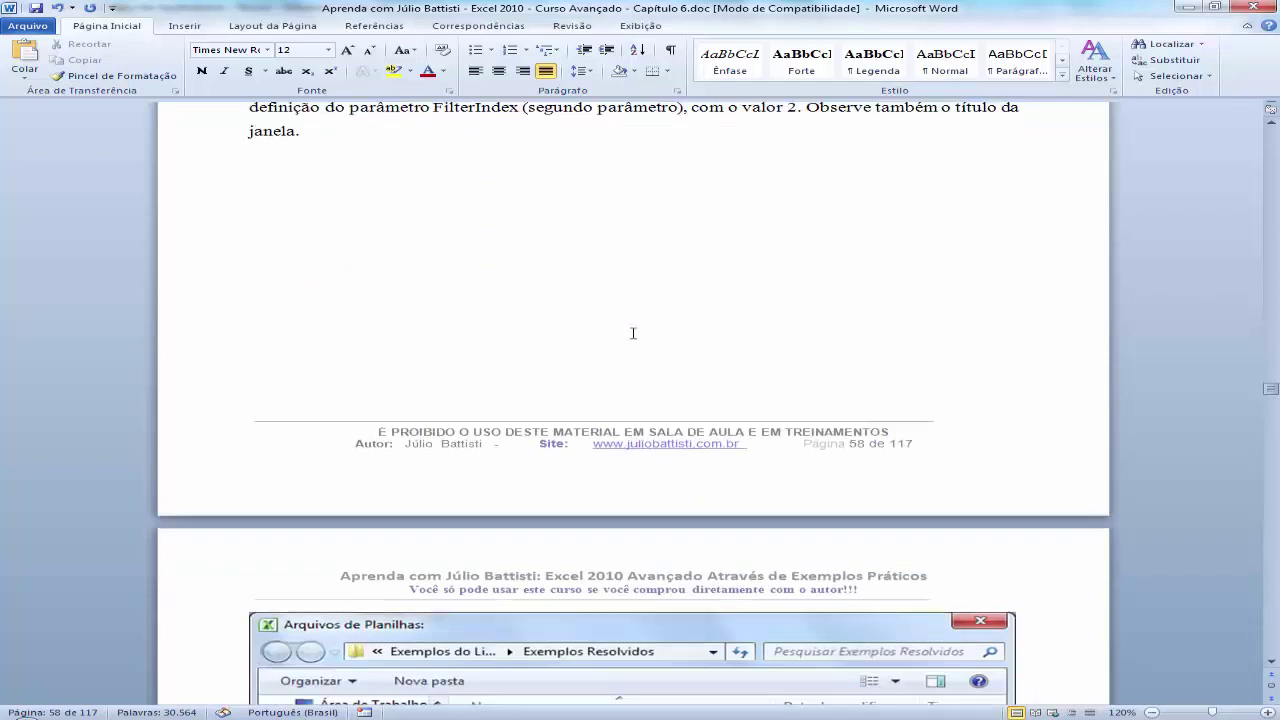
pyautogui.scroll(-4, 632, 325)
pyautogui.scroll(-2, 560, 300)
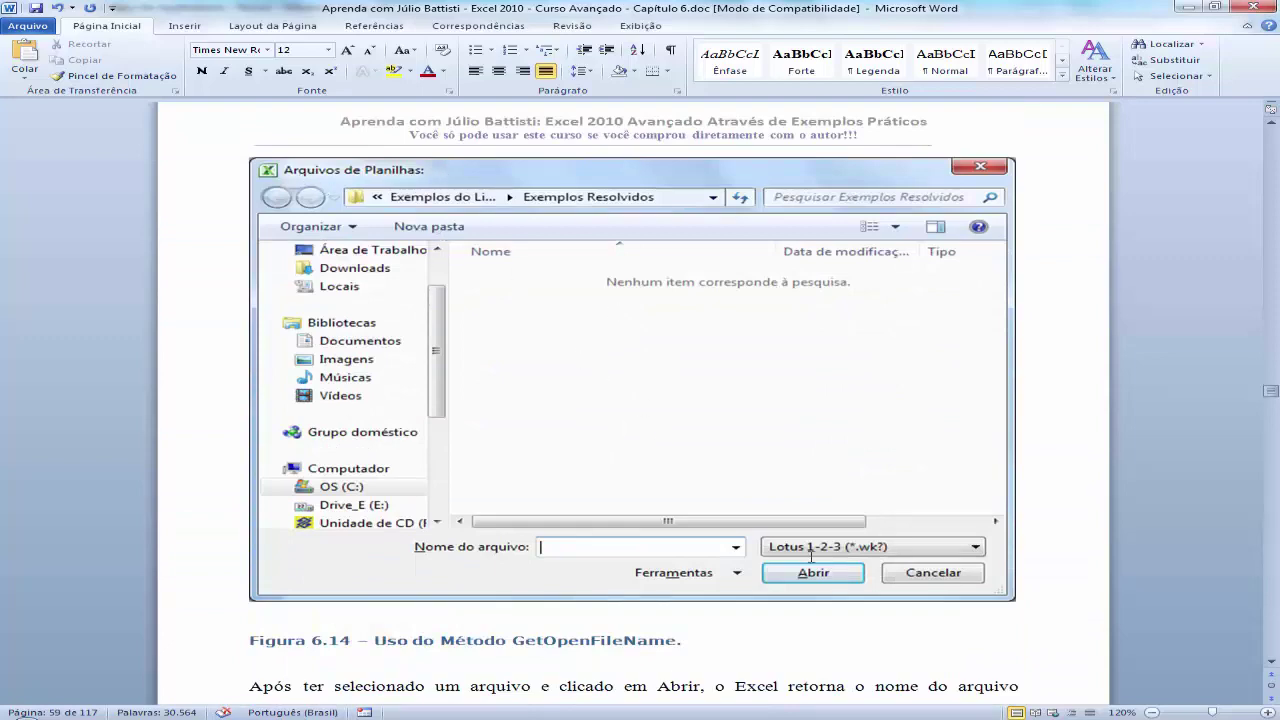
pyautogui.scroll(5, 803, 520)
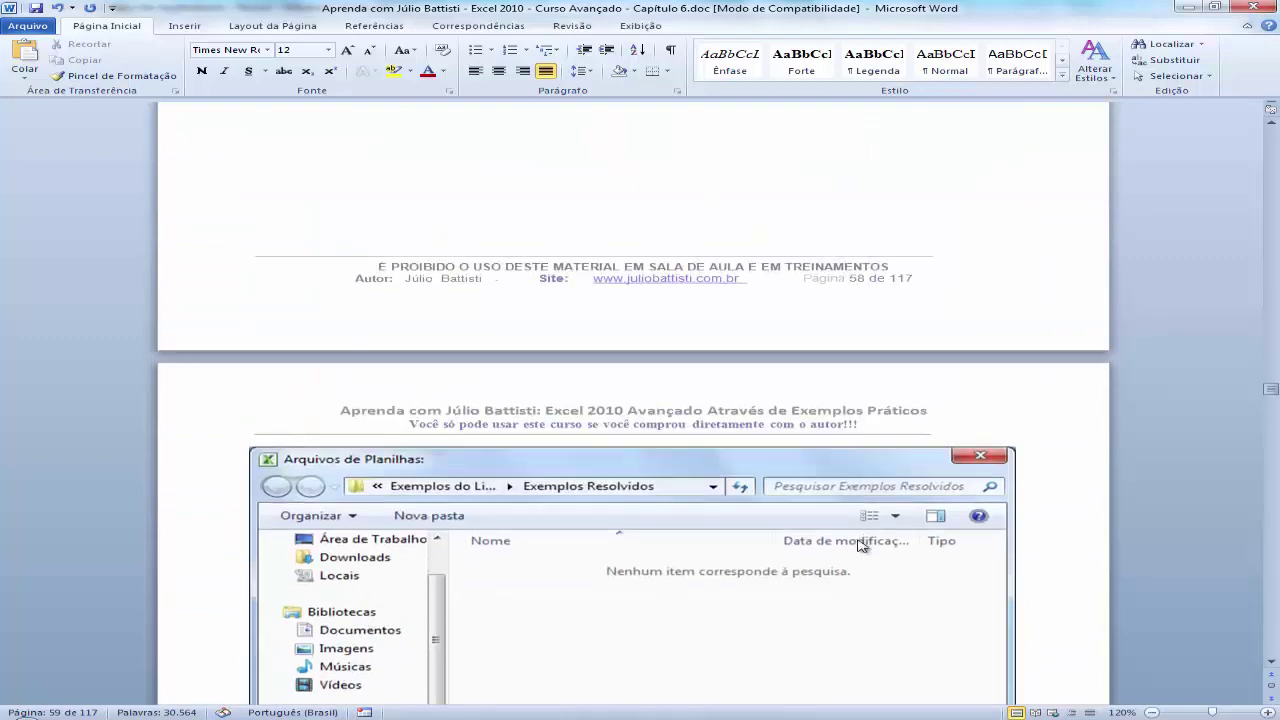
pyautogui.scroll(5, 808, 472)
pyautogui.scroll(2, 808, 472)
pyautogui.scroll(3, 808, 472)
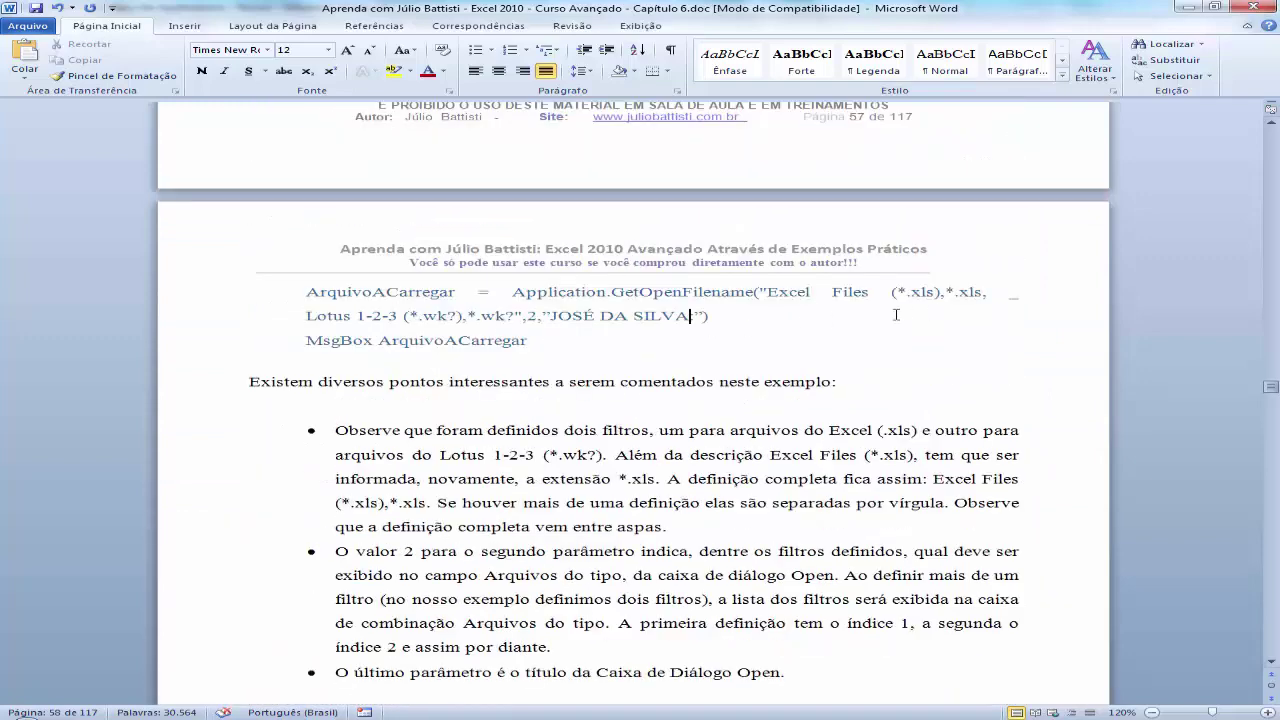
pyautogui.click(528, 317)
# Scroll past Figures 6.14 and 6.15 to the Propriedade DefaultFilePath section on page 60
pyautogui.scroll(-1, 566, 374)
pyautogui.scroll(-4, 566, 374)
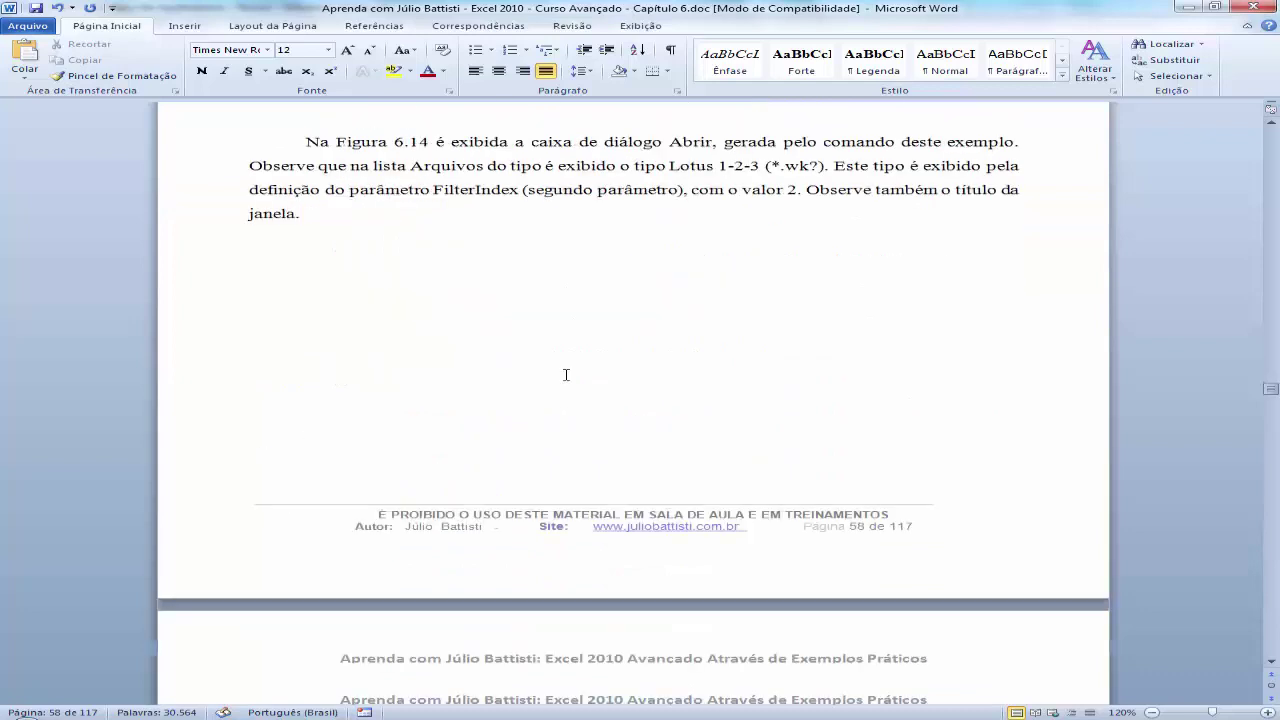
pyautogui.scroll(-4, 566, 377)
pyautogui.scroll(-3, 566, 377)
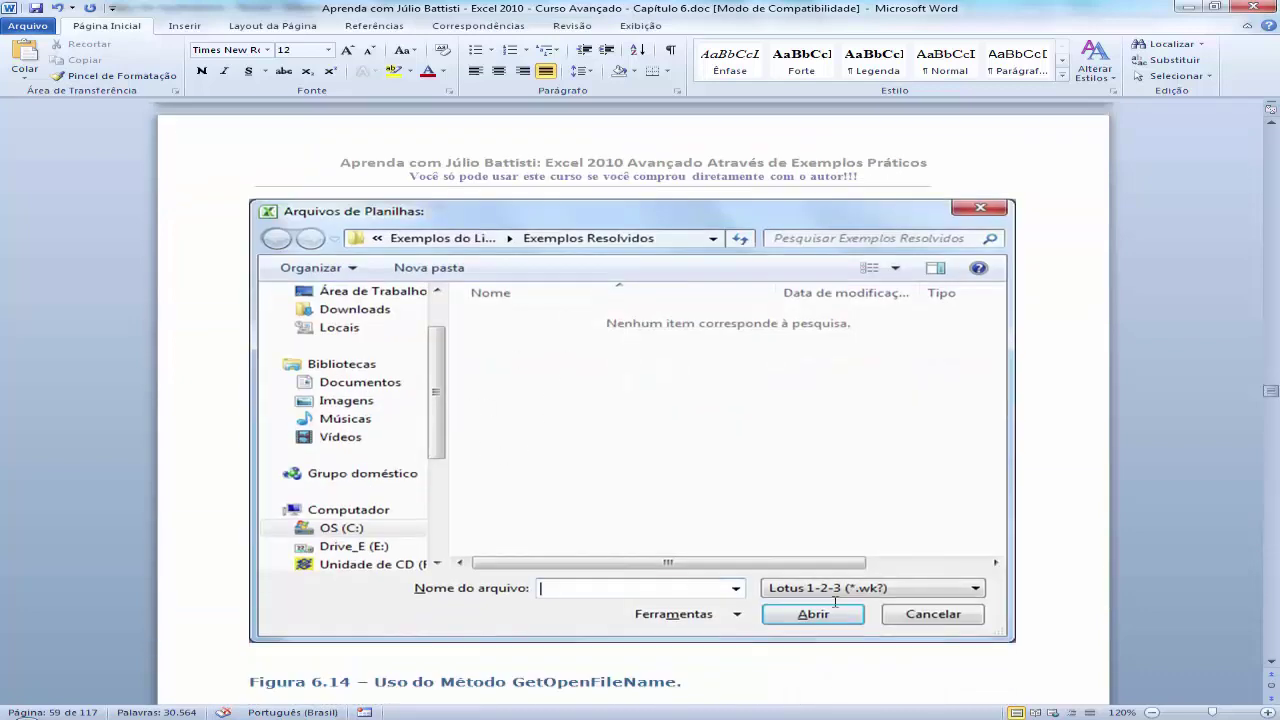
pyautogui.scroll(-2, 836, 590)
pyautogui.scroll(-3, 834, 517)
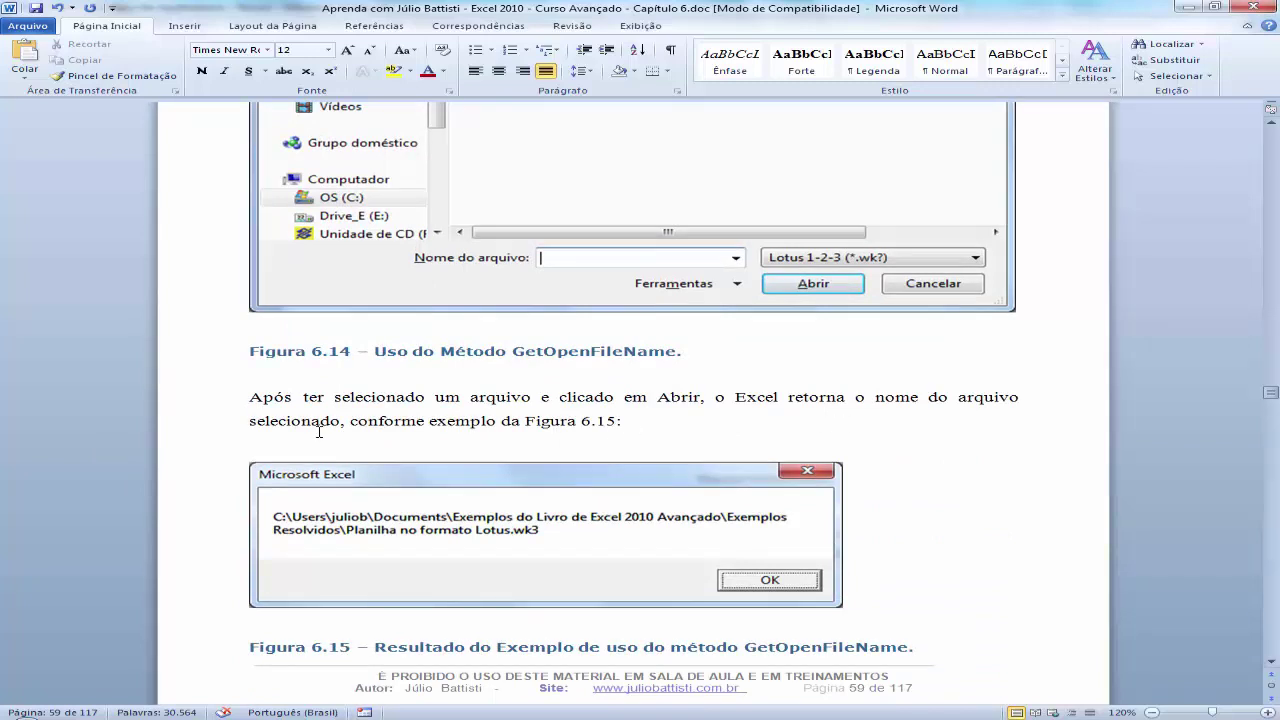
pyautogui.scroll(-3, 388, 437)
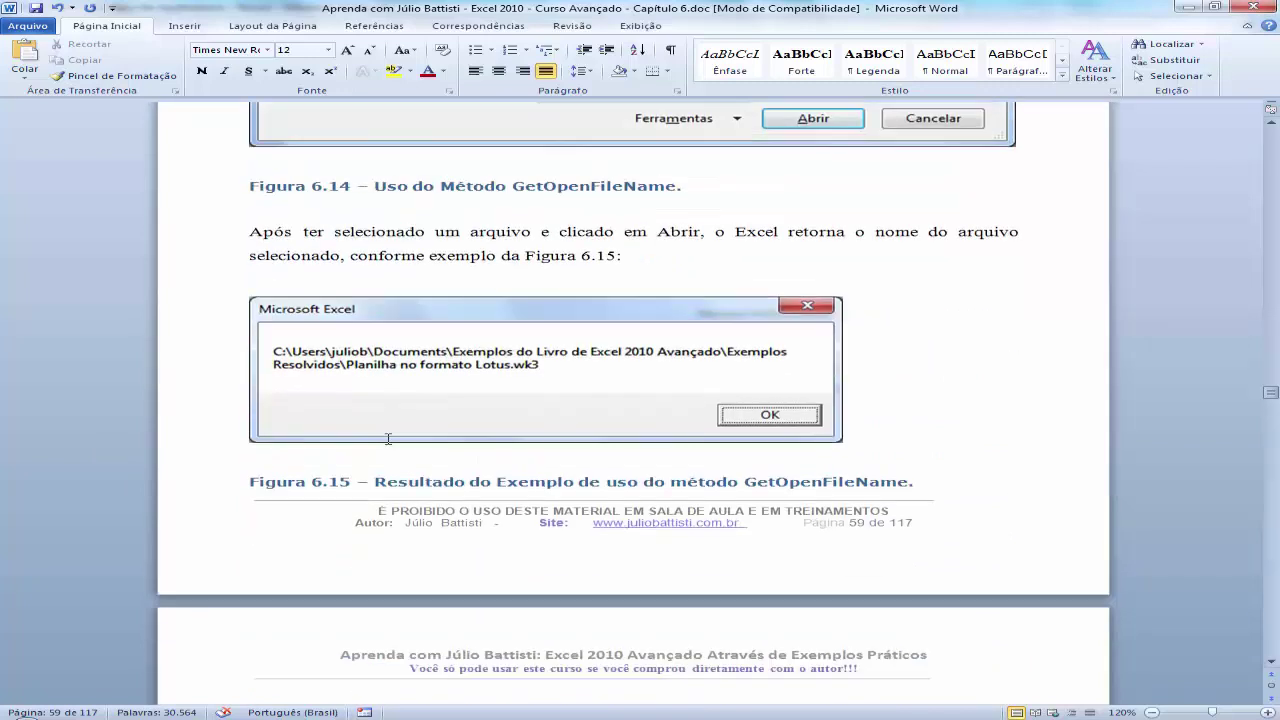
pyautogui.scroll(-2, 447, 417)
pyautogui.scroll(-3, 447, 417)
# Delete the empty lines above the Propriedade DefaultFilePath heading
pyautogui.click(349, 367)
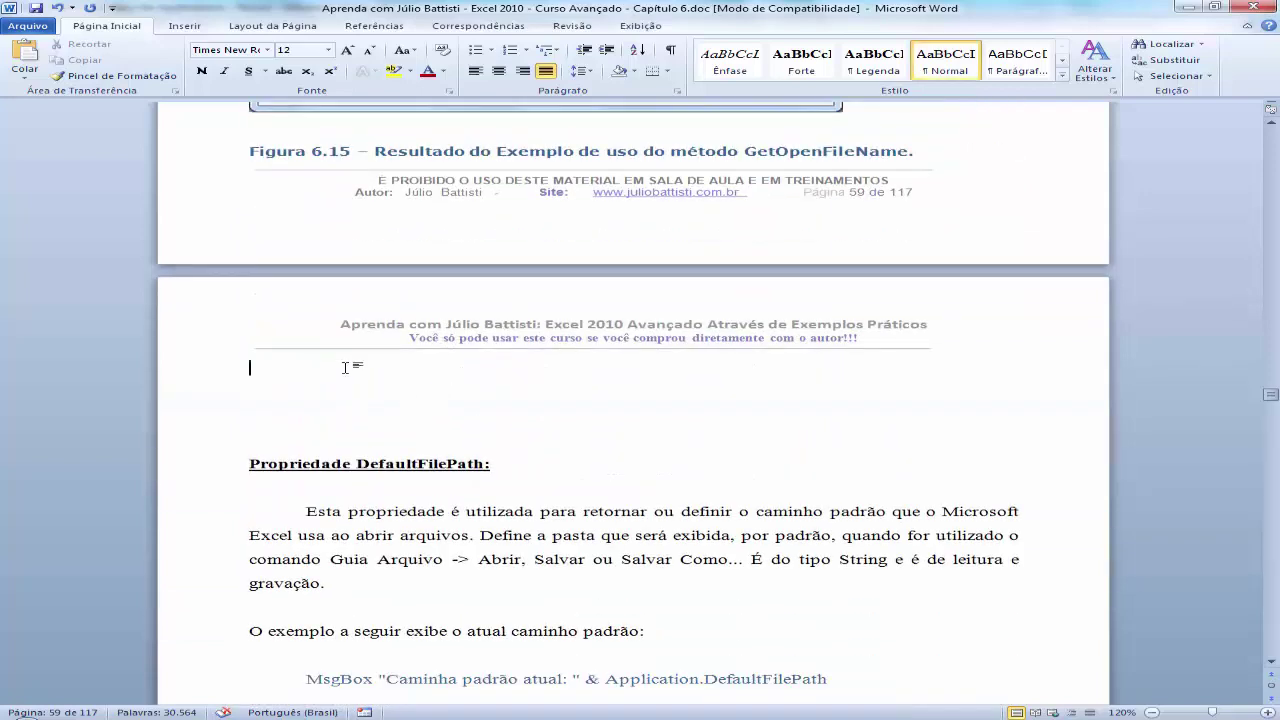
pyautogui.press('Delete')
pyautogui.press('Delete')
pyautogui.press('Delete')
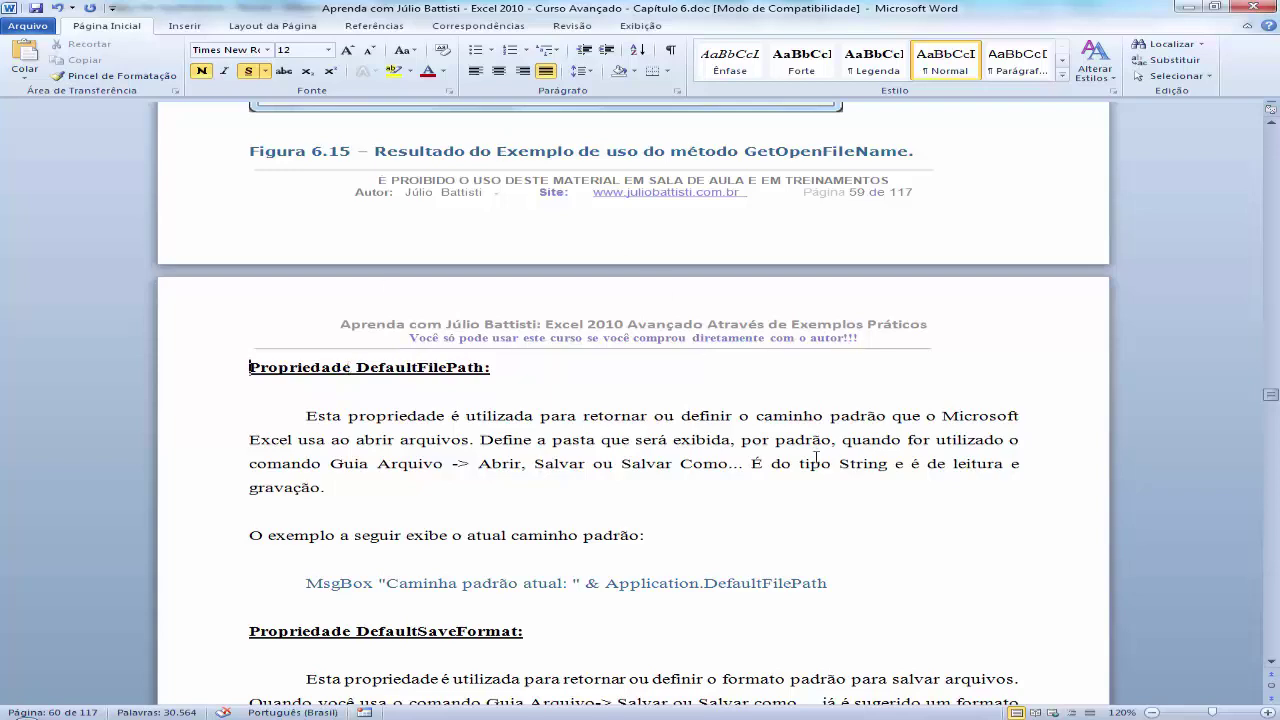
pyautogui.scroll(-2, 815, 455)
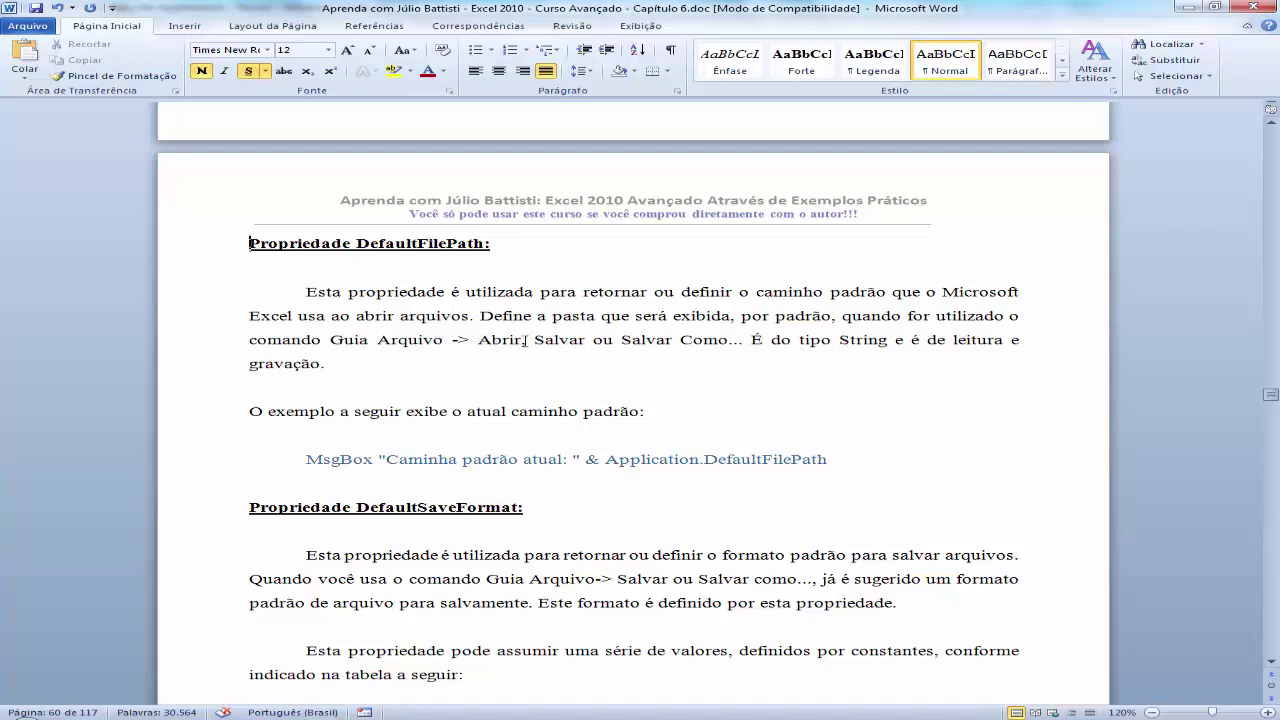
pyautogui.click(570, 340)
# Select and copy the MsgBox Application.DefaultFilePath example line
pyautogui.scroll(-2, 639, 390)
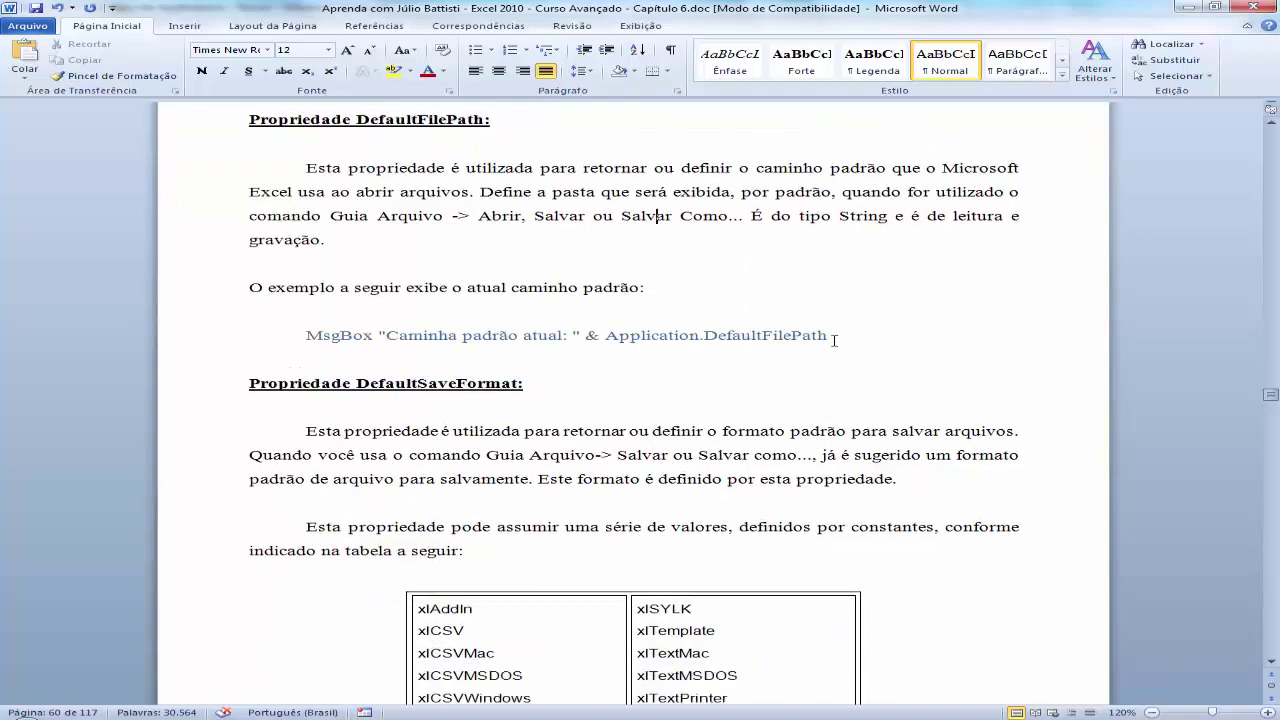
pyautogui.moveTo(830, 338); pyautogui.dragTo(606, 338)
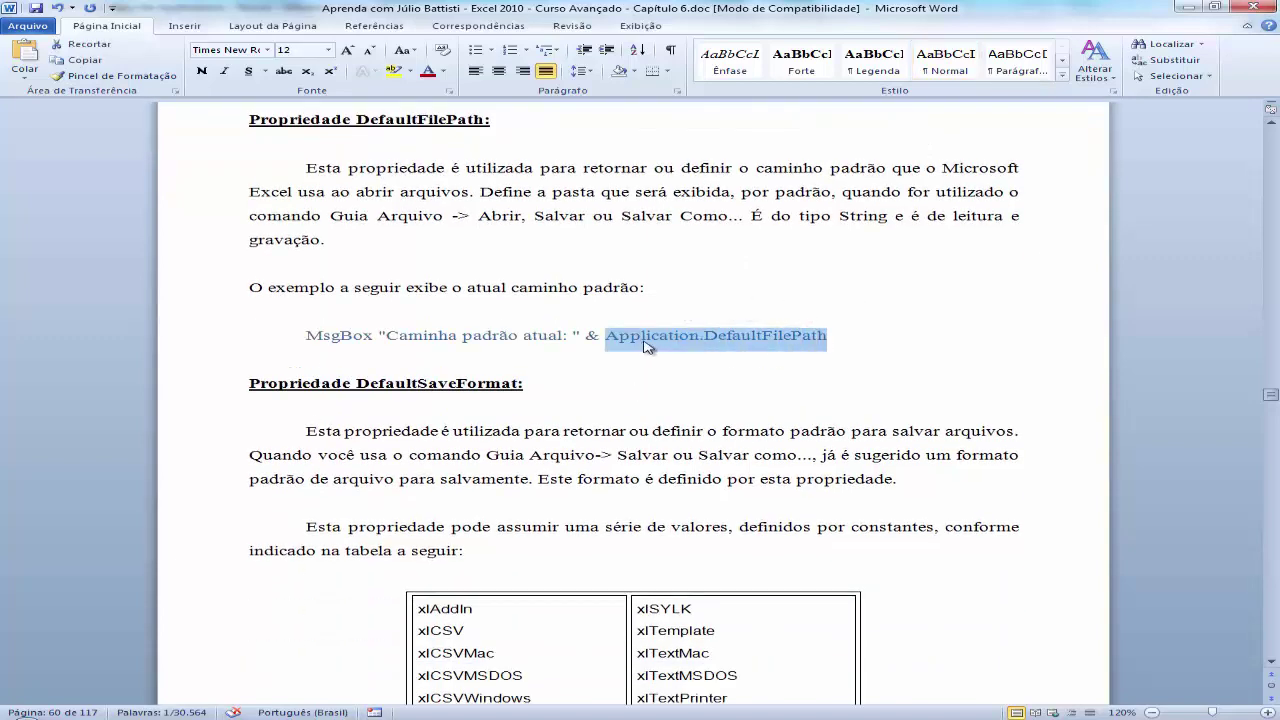
pyautogui.click(806, 349)
pyautogui.moveTo(830, 338); pyautogui.dragTo(318, 340)
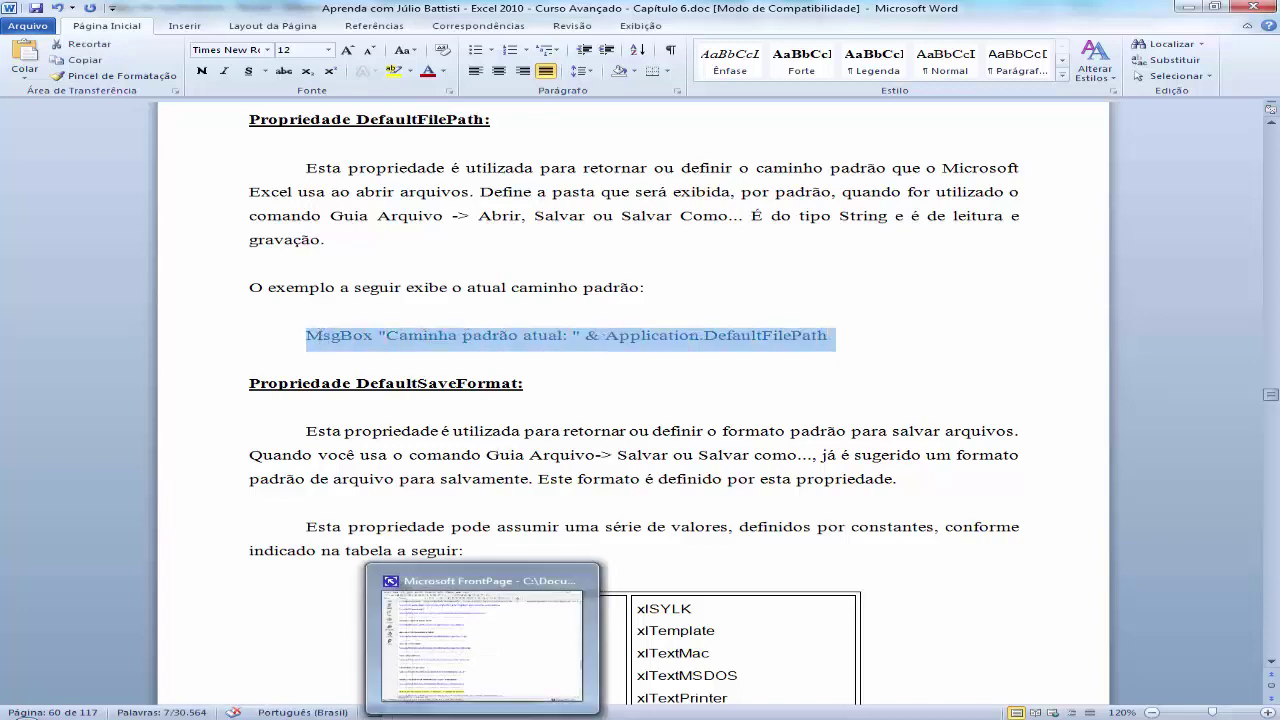
pyautogui.click(392, 719)
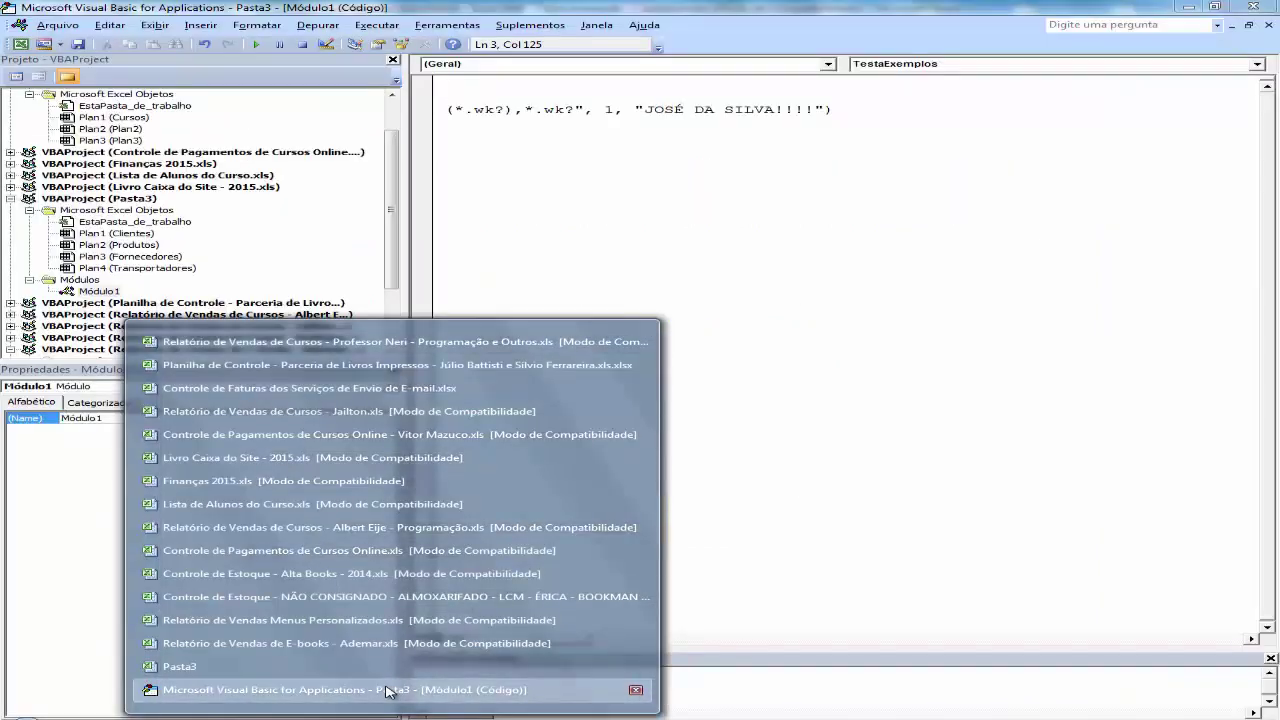
# Replace line 3 with the copied MsgBox DefaultFilePath line, run it, and dismiss the Documents-folder message
pyautogui.click(392, 690)
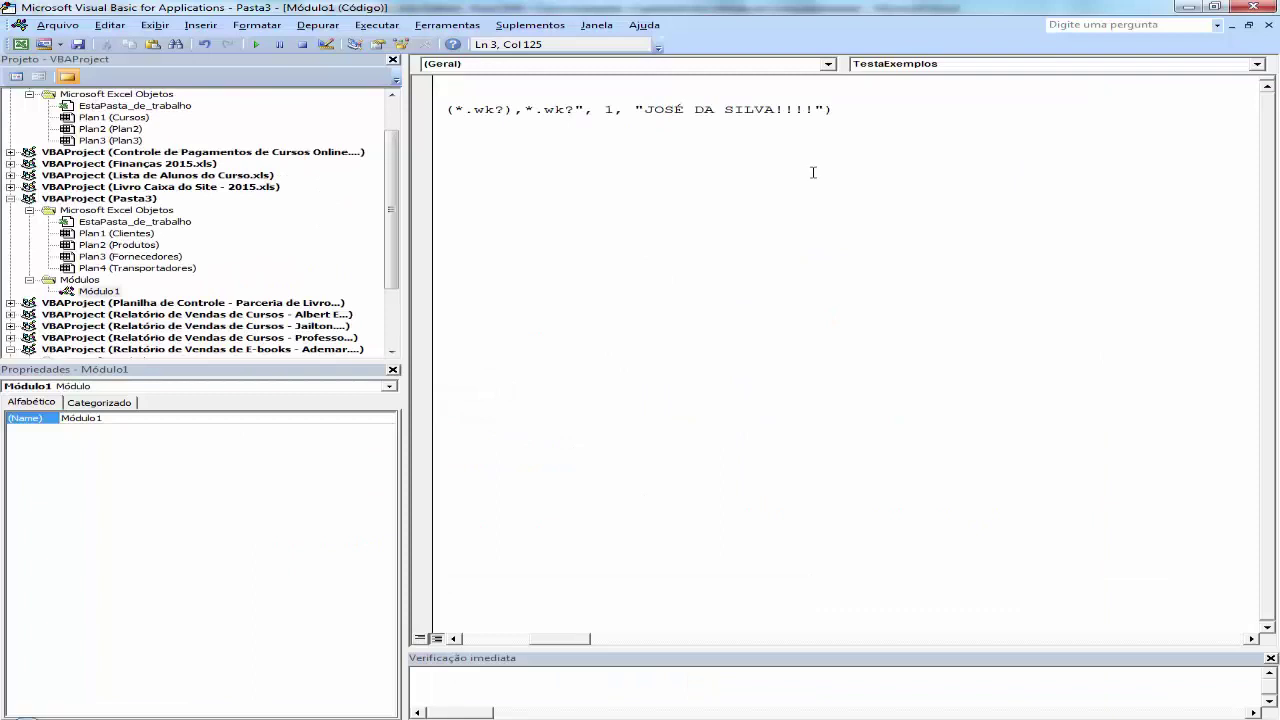
pyautogui.hotkey('shift', 'Home')
pyautogui.write('MsgBox "Caminha padrão atual: " & Application.DefaultFilePath')
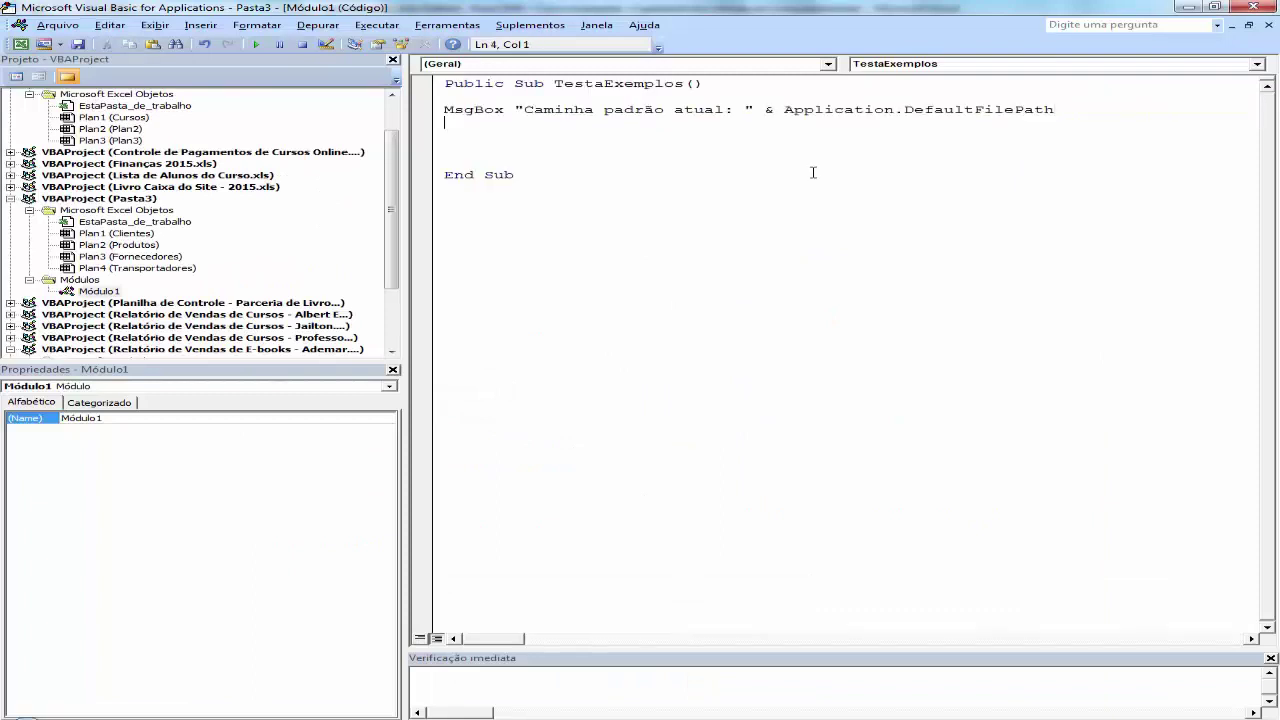
pyautogui.press('Down')
pyautogui.press('Down')
pyautogui.press('Down')
pyautogui.press('BackSpace')
pyautogui.press('BackSpace')
pyautogui.press('BackSpace')
pyautogui.click(590, 86)
pyautogui.press('F5')
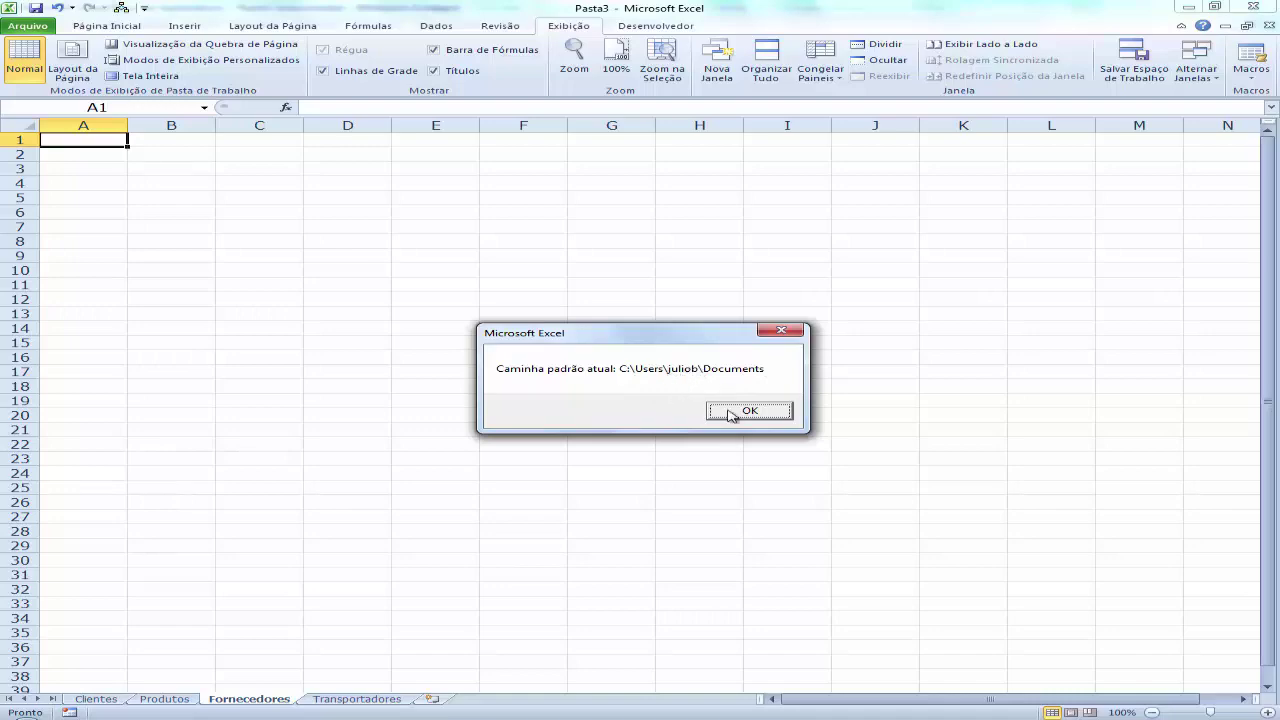
pyautogui.click(734, 411)
pyautogui.moveTo(784, 110); pyautogui.dragTo(1054, 110)
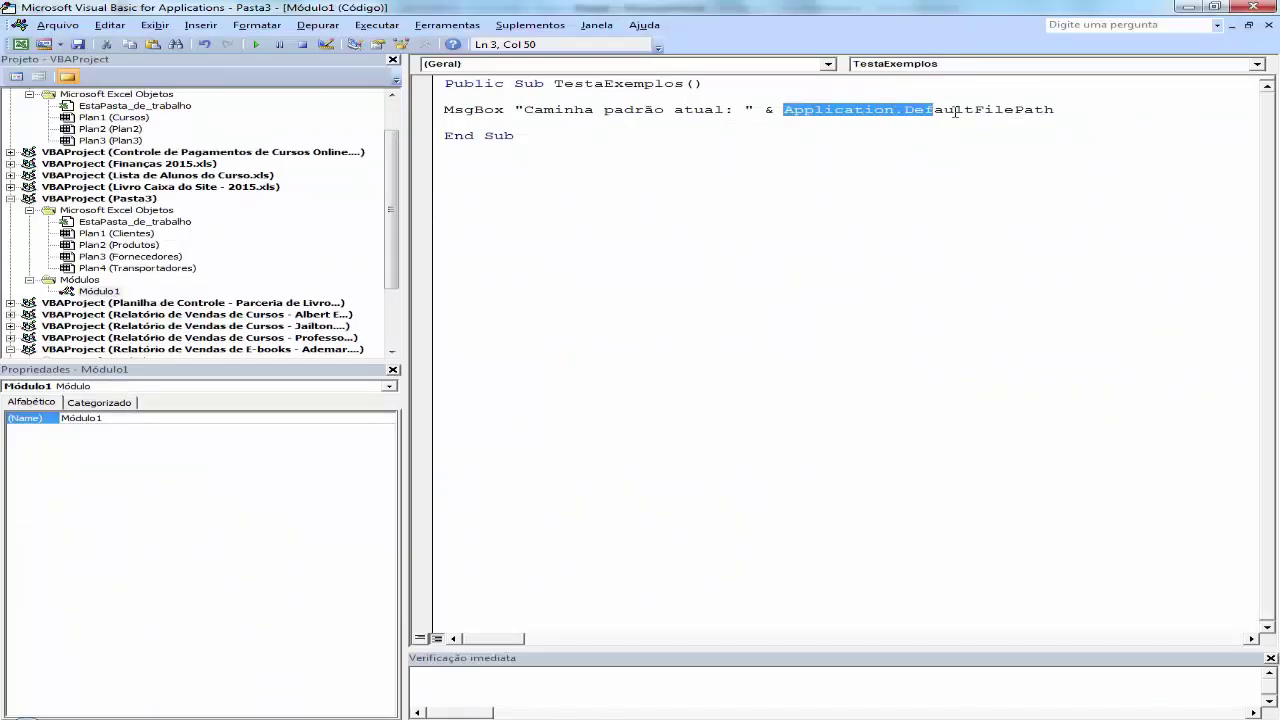
pyautogui.hotkey('ctrl', 'c')
pyautogui.press('End')
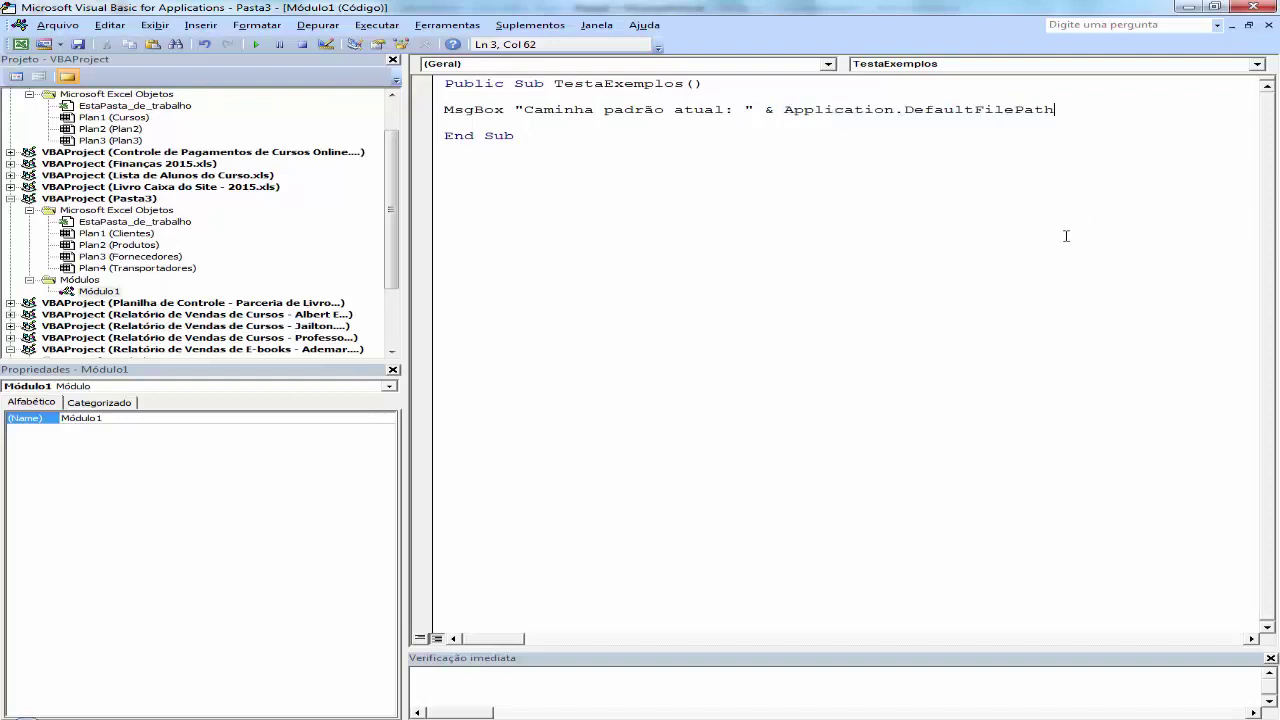
pyautogui.press('Return')
pyautogui.press('Return')
pyautogui.hotkey('ctrl', 'v')
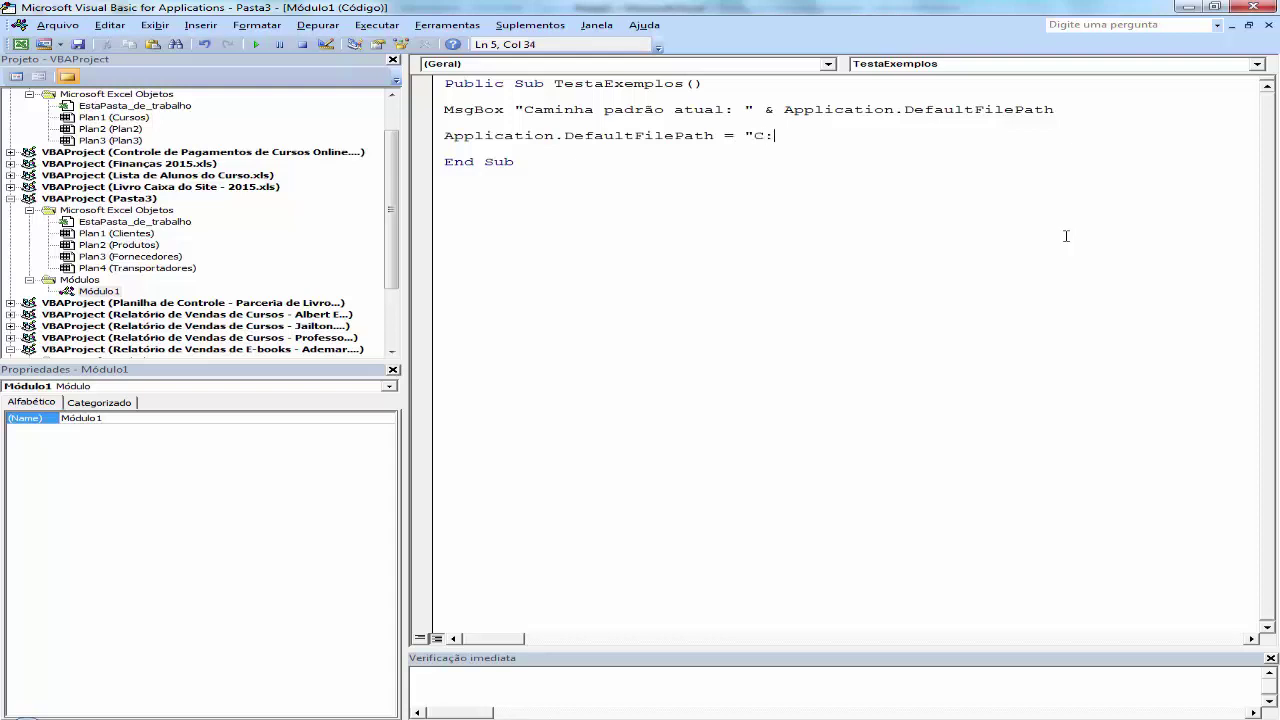
pyautogui.write('\\D')
pyautogui.write('ocumentos"')
pyautogui.hotkey('shift', 'Left')
pyautogui.hotkey('shift', 'Left')
pyautogui.hotkey('shift', 'Left')
pyautogui.hotkey('shift', 'Left')
pyautogui.hotkey('shift', 'Left')
pyautogui.hotkey('shift', 'Left')
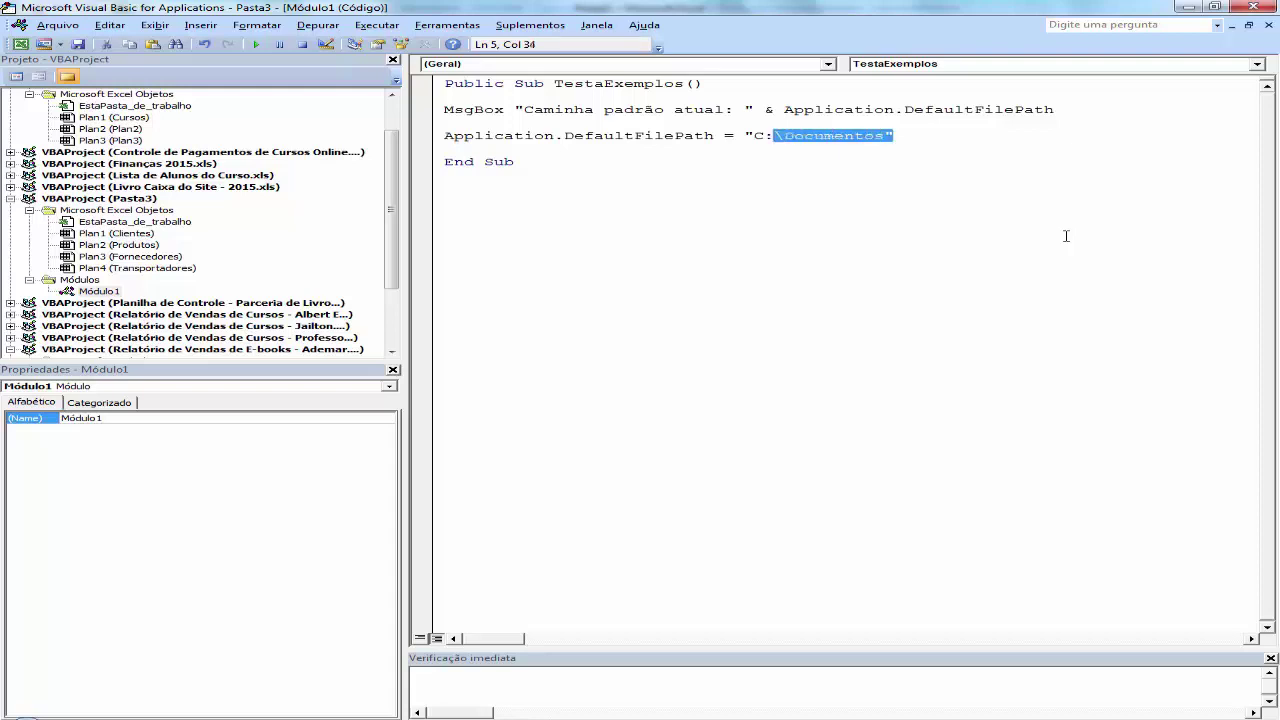
pyautogui.press('Home')
pyautogui.hotkey('shift', 'End')
pyautogui.press('Delete')
pyautogui.press('Delete')
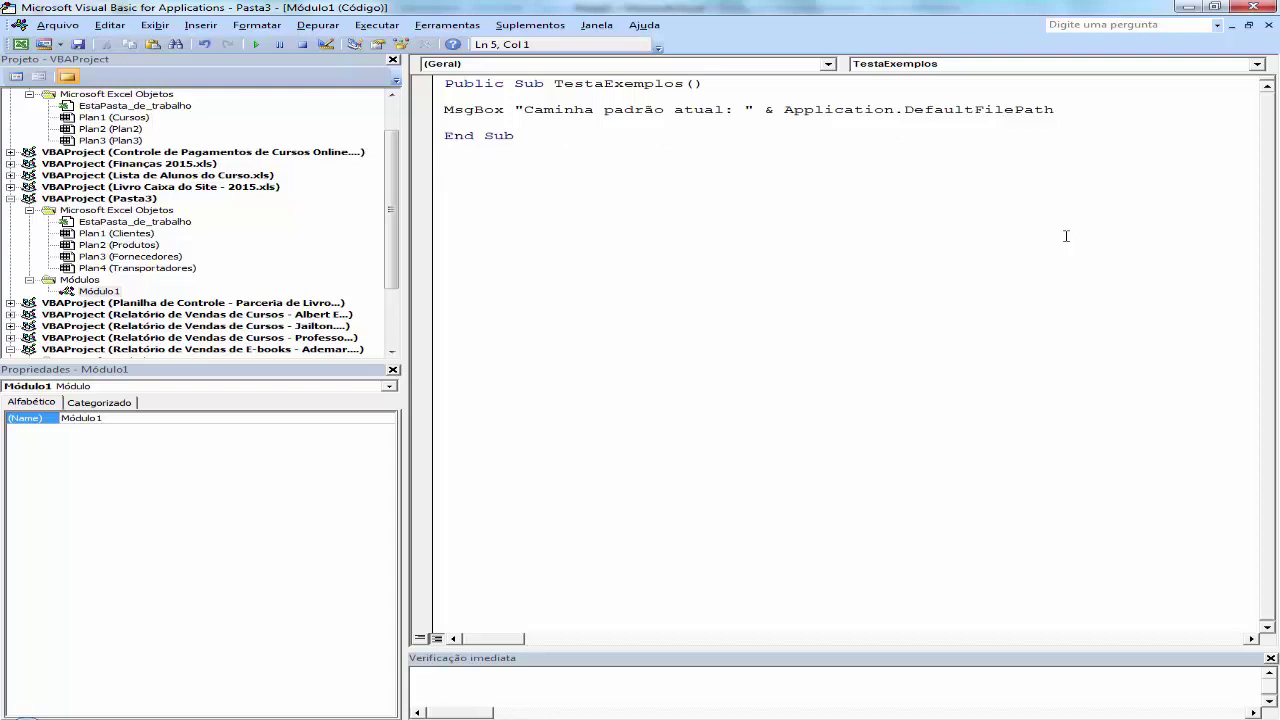
pyautogui.moveTo(1077, 115); pyautogui.dragTo(784, 113)
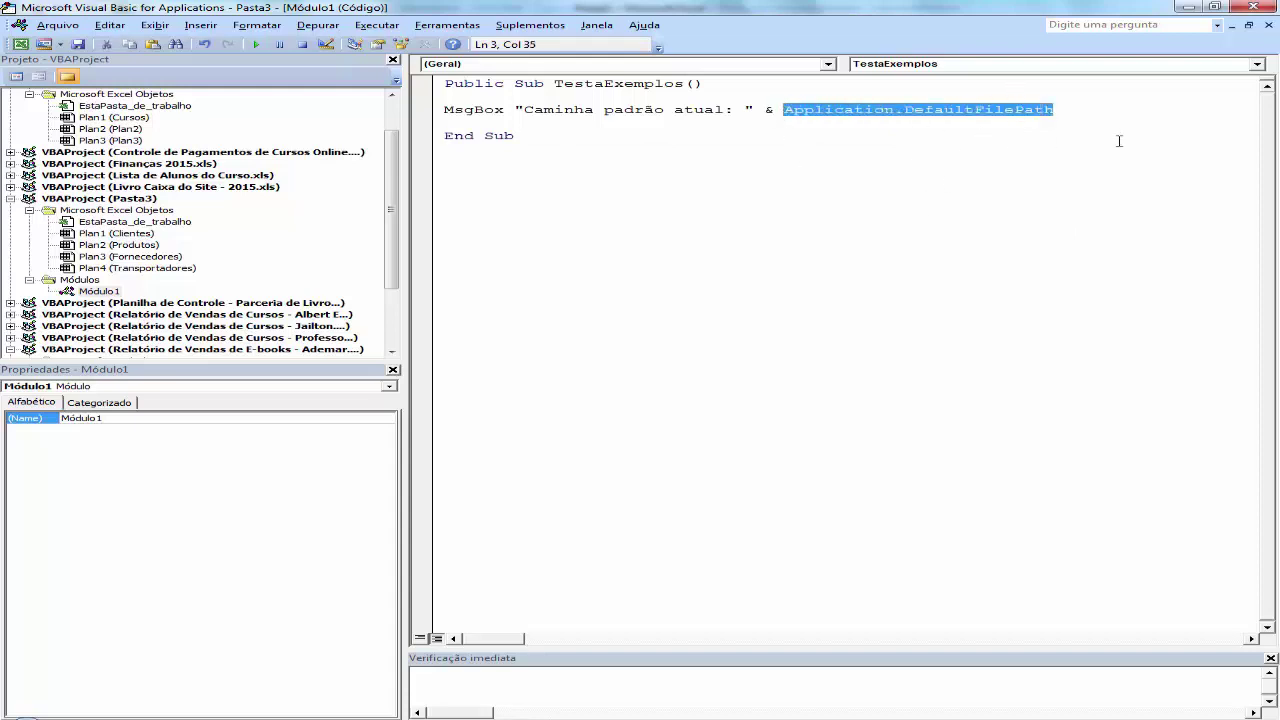
pyautogui.moveTo(571, 719)
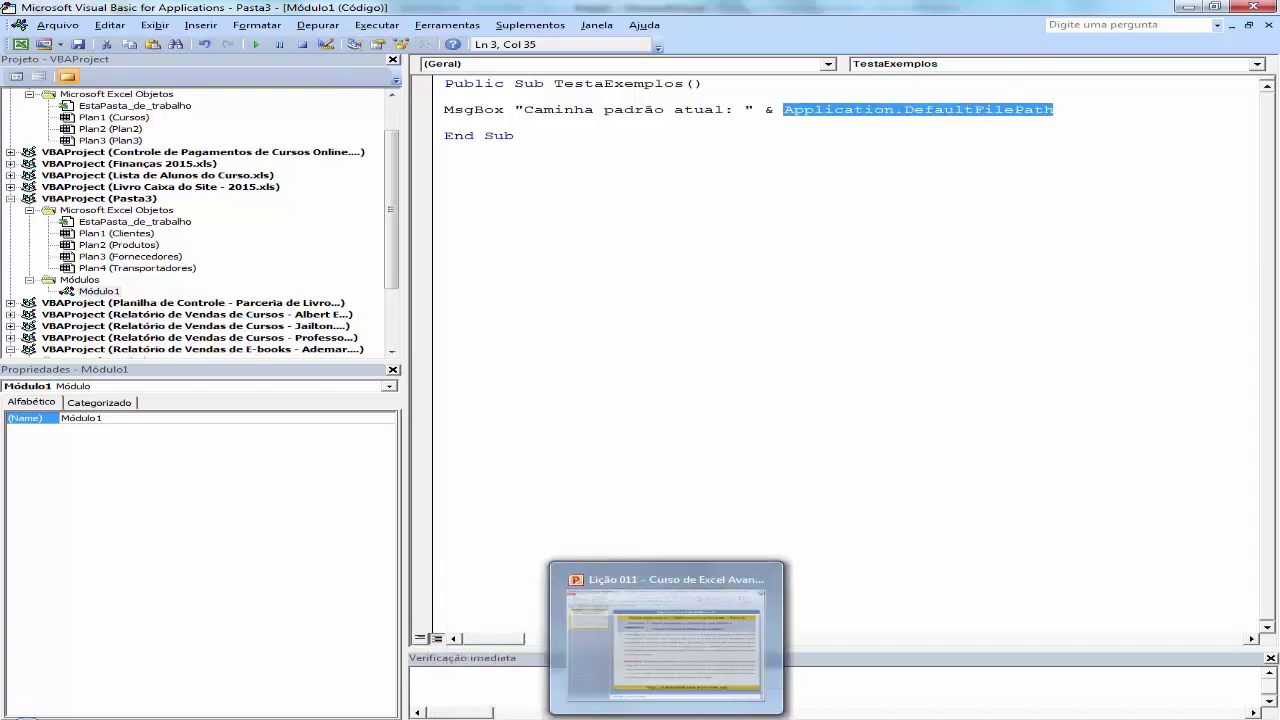
pyautogui.click(765, 670)
# Scroll the chapter to show the full DefaultSaveFormat constants table, xlAddIn through xlWK4
pyautogui.scroll(-5, 513, 455)
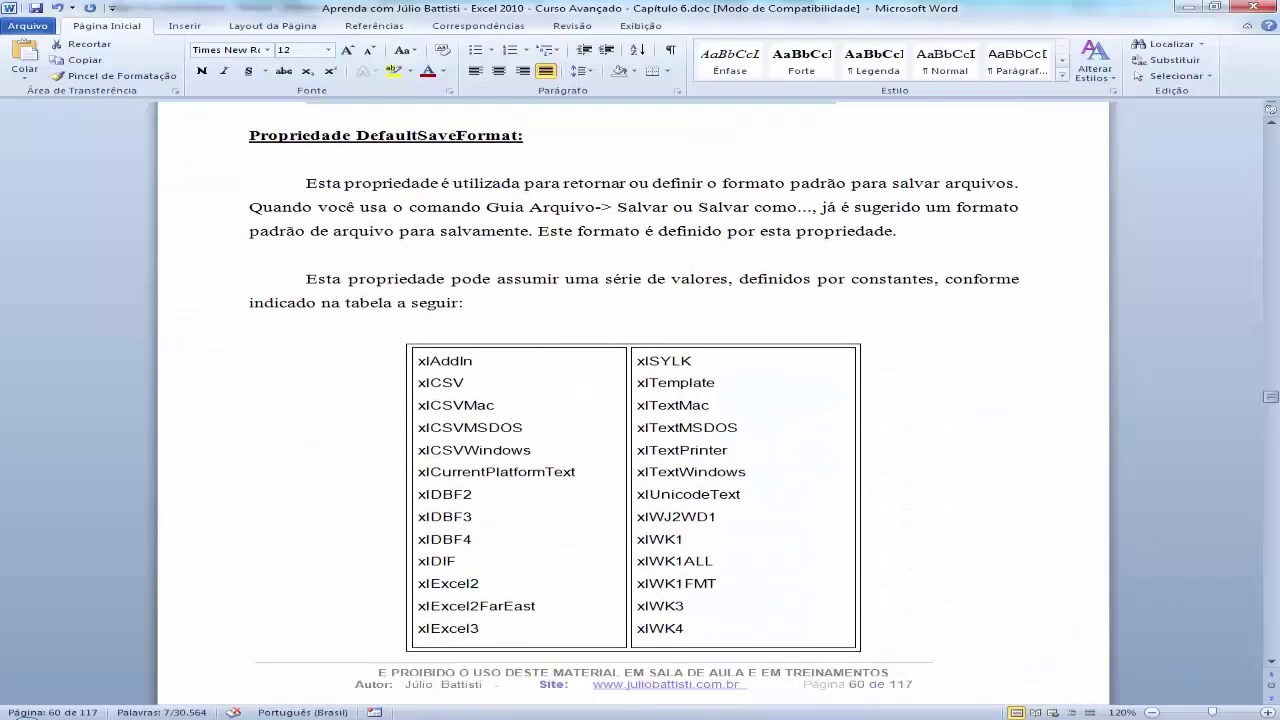
pyautogui.click(1271, 664)
pyautogui.click(1271, 664)
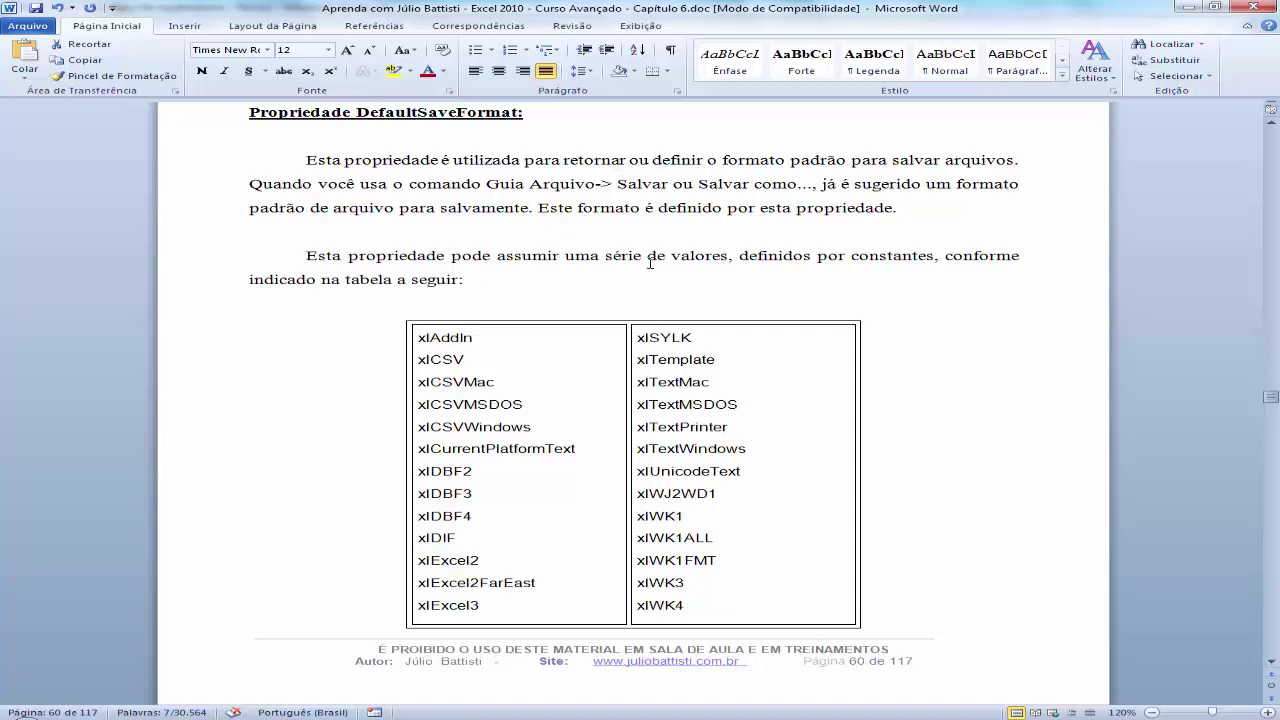
# Insert a blank line above the Propriedade RecentFiles heading, below the DefaultSaveFormat example
pyautogui.scroll(-1, 650, 262)
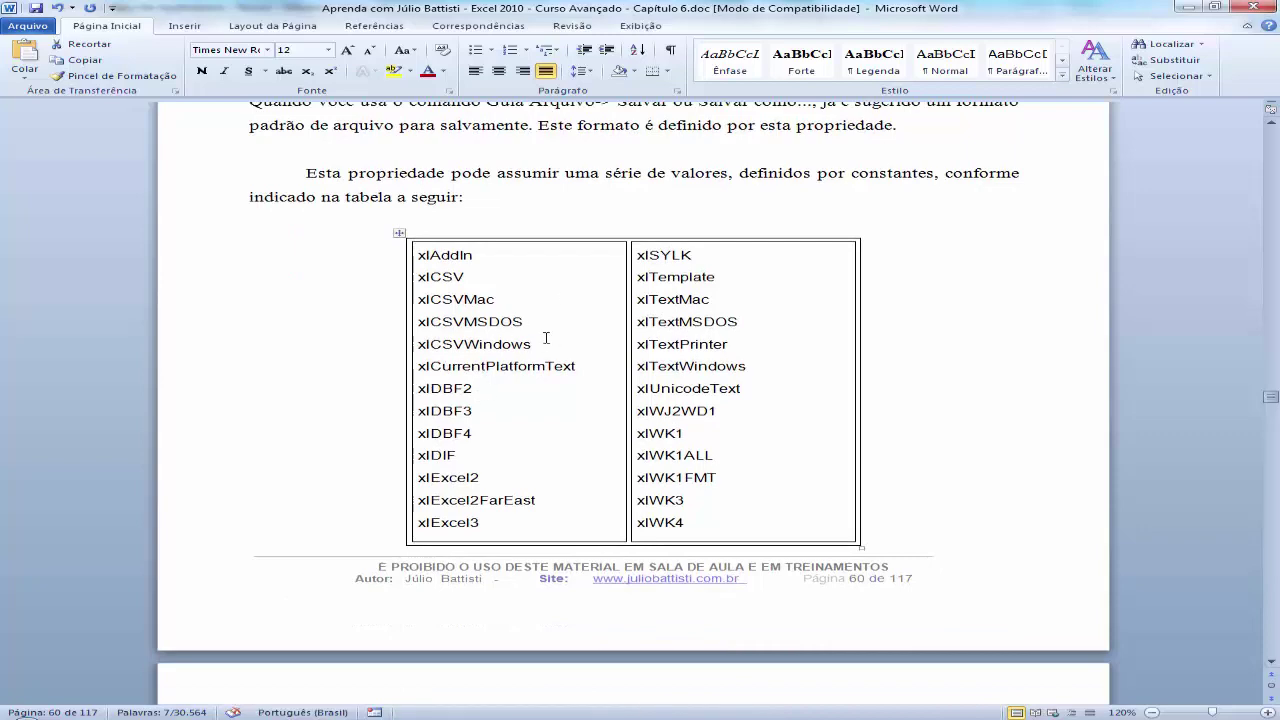
pyautogui.scroll(-1, 610, 380)
pyautogui.scroll(-1, 610, 380)
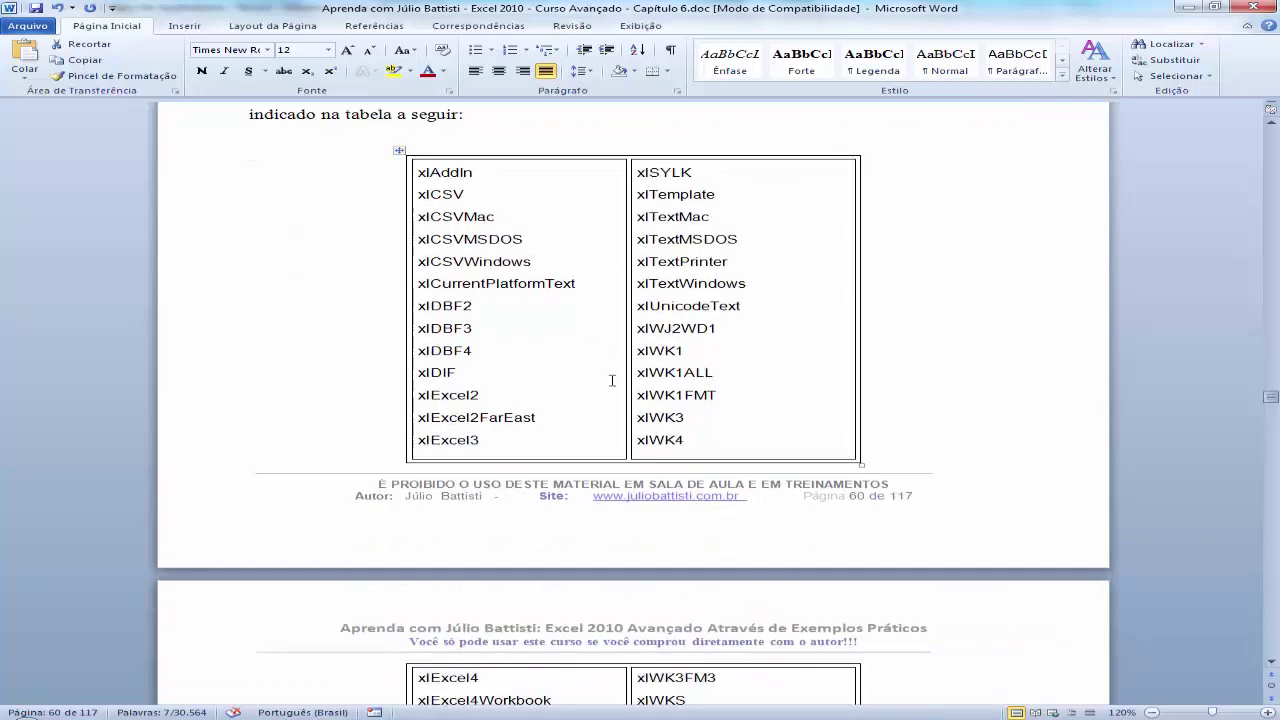
pyautogui.scroll(-2, 610, 380)
pyautogui.scroll(-1, 610, 380)
pyautogui.scroll(-2, 612, 380)
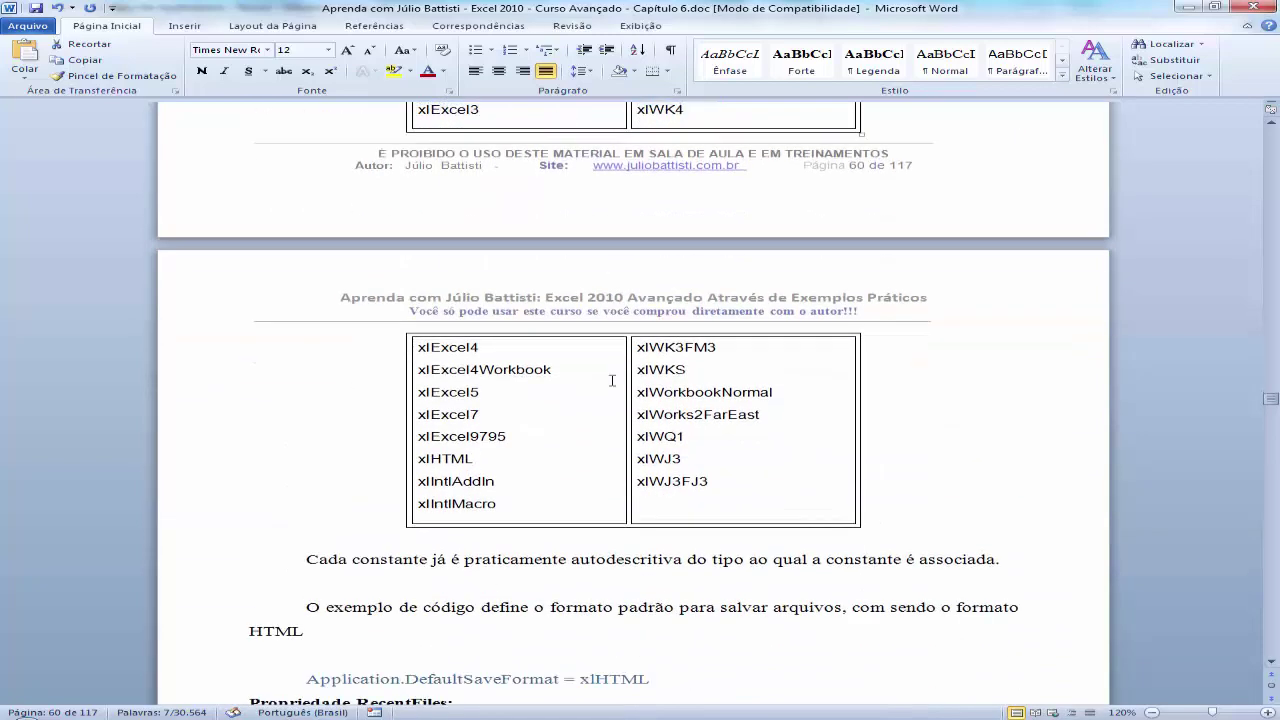
pyautogui.scroll(-3, 612, 380)
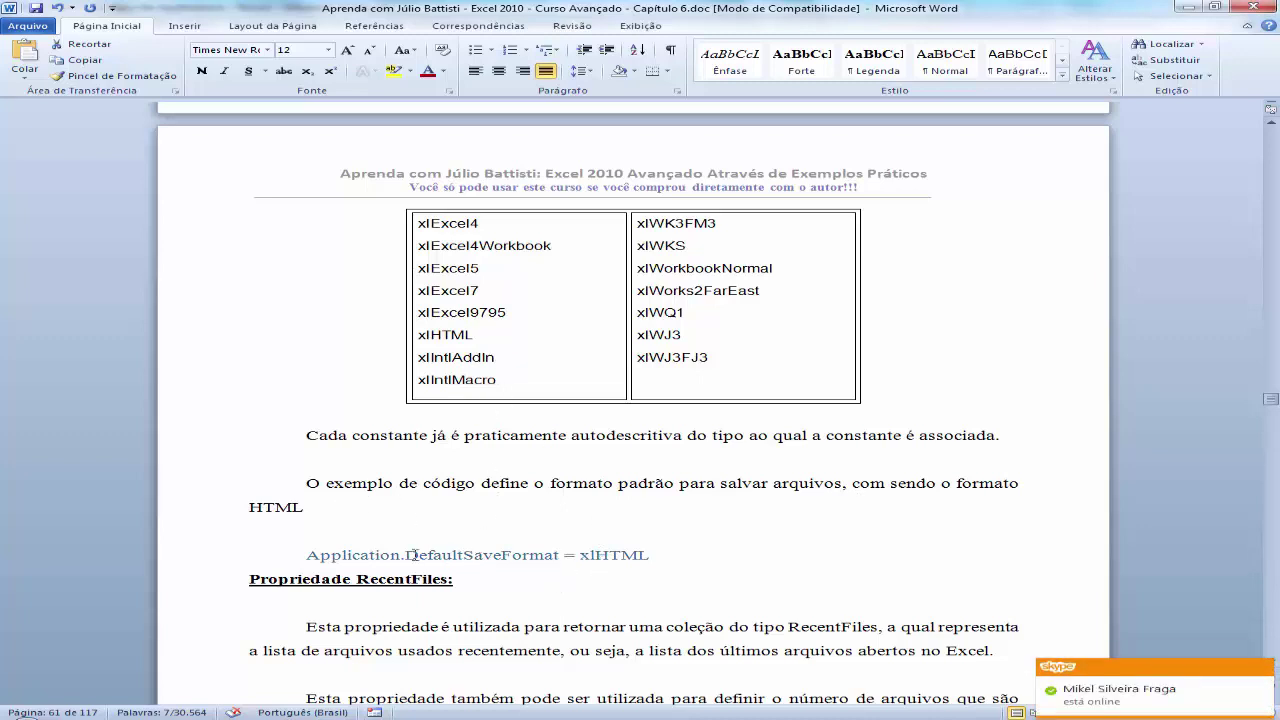
pyautogui.click(520, 582)
pyautogui.press('Home')
pyautogui.press('Return')
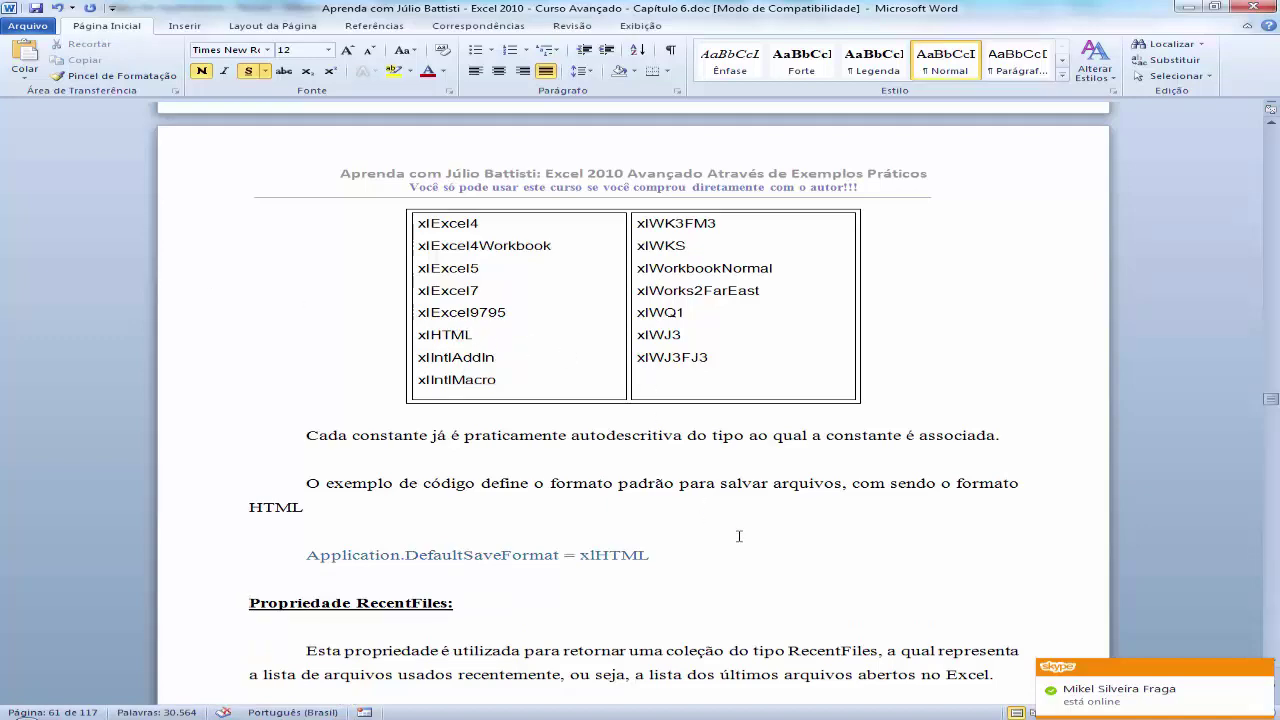
# Scroll through the constants table down to the Application.RecentFiles.Maximum = 6 example
pyautogui.scroll(10, 739, 537)
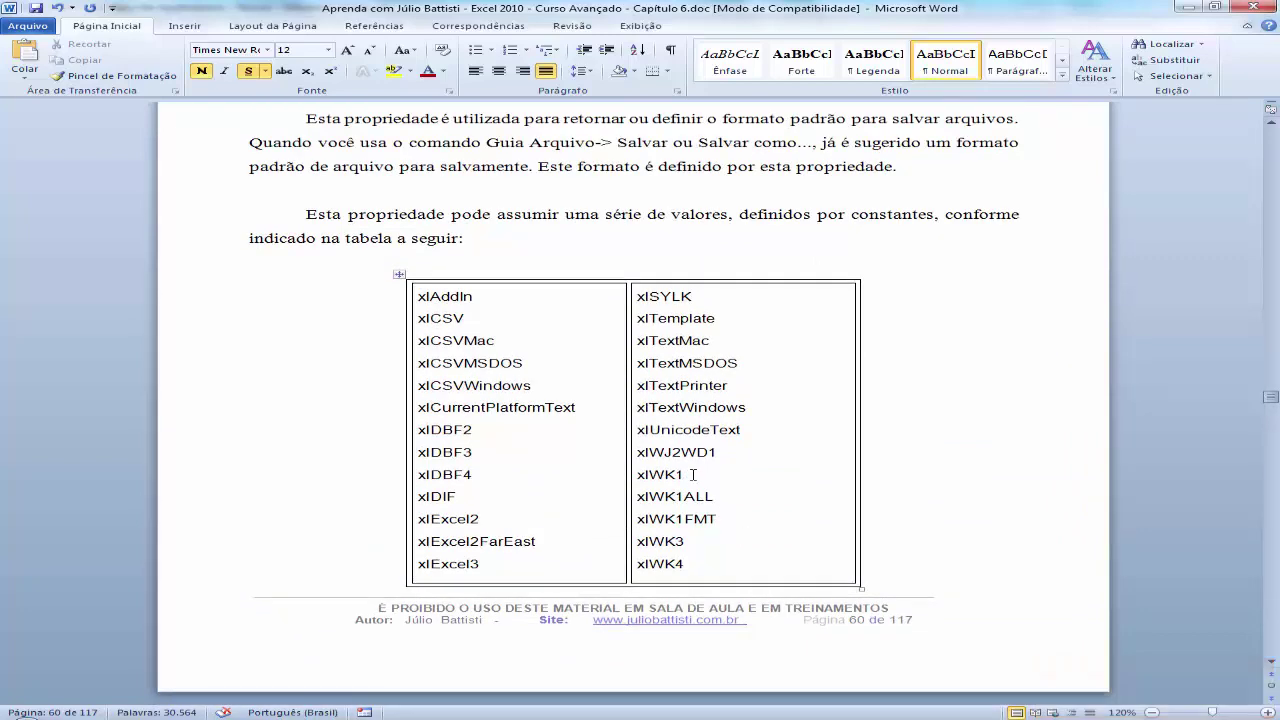
pyautogui.scroll(-2, 693, 474)
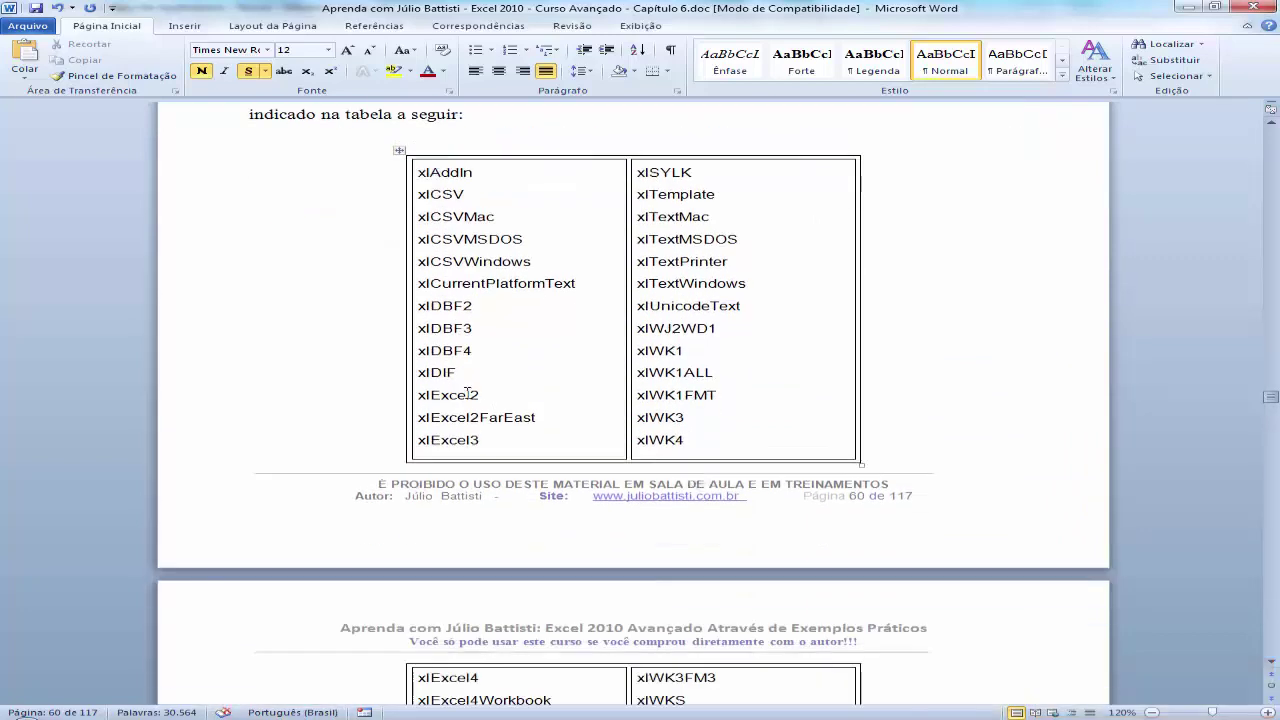
pyautogui.click(685, 440)
pyautogui.click(688, 420)
pyautogui.scroll(-5, 690, 430)
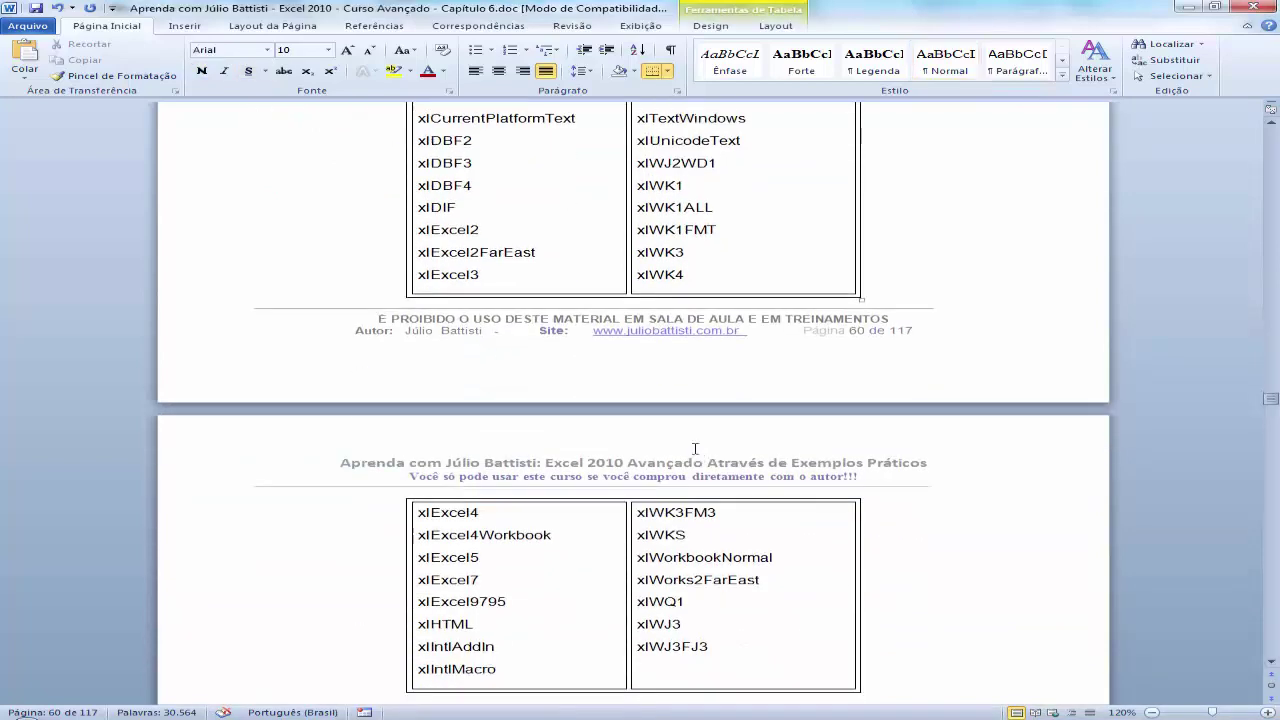
pyautogui.scroll(-2, 695, 447)
pyautogui.scroll(-5, 695, 447)
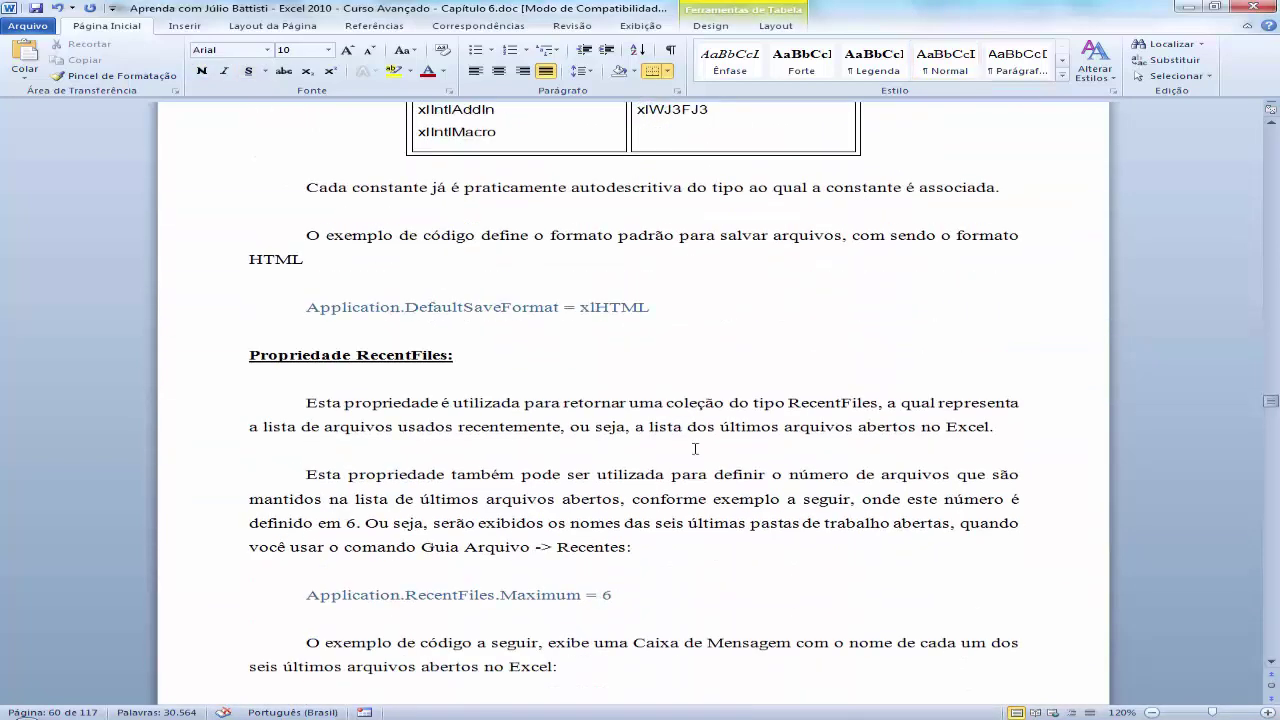
pyautogui.scroll(-3, 695, 448)
pyautogui.scroll(-1, 695, 448)
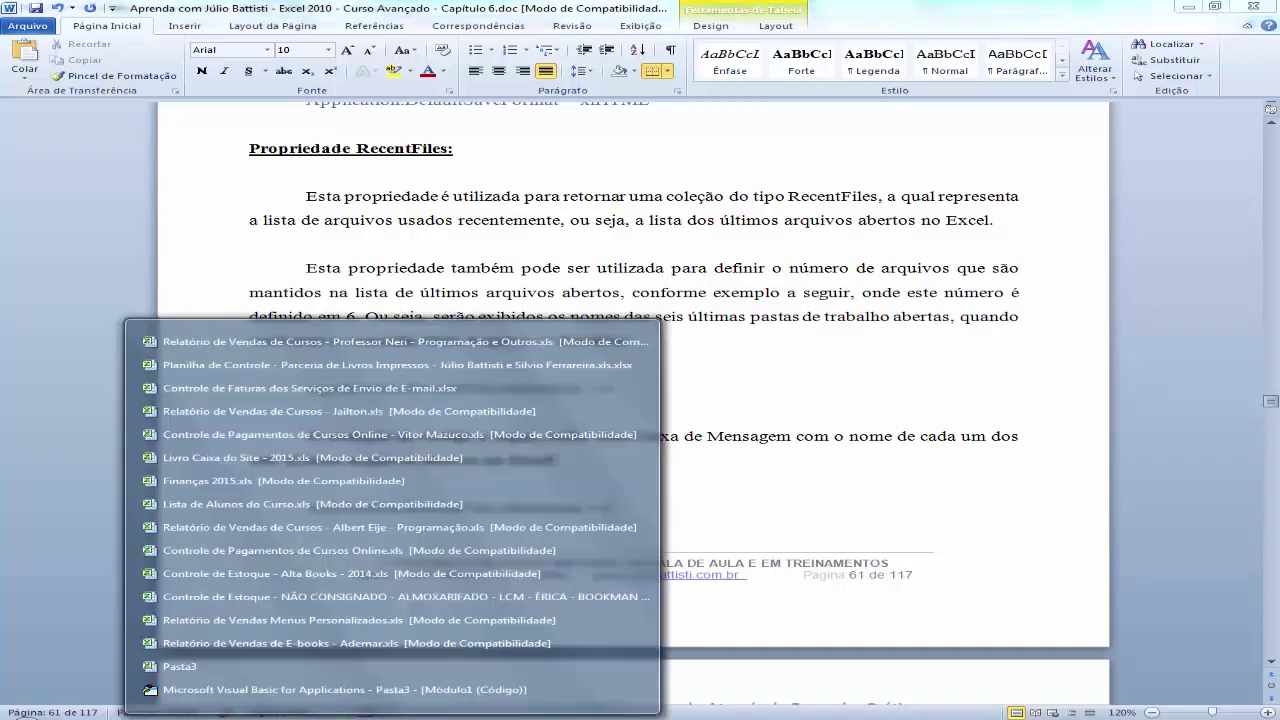
# Bring Pasta3 to the front in Excel and show its File > Recente workbook list
pyautogui.rightClick(420, 716)
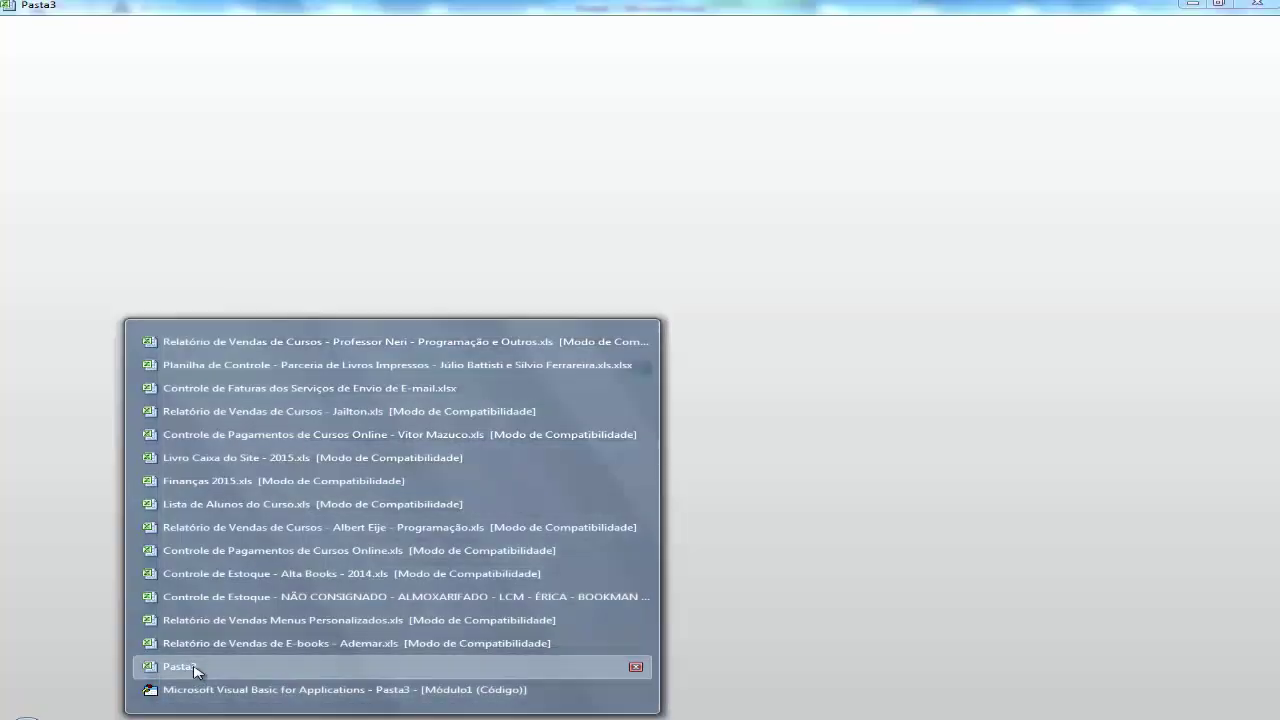
pyautogui.click(190, 667)
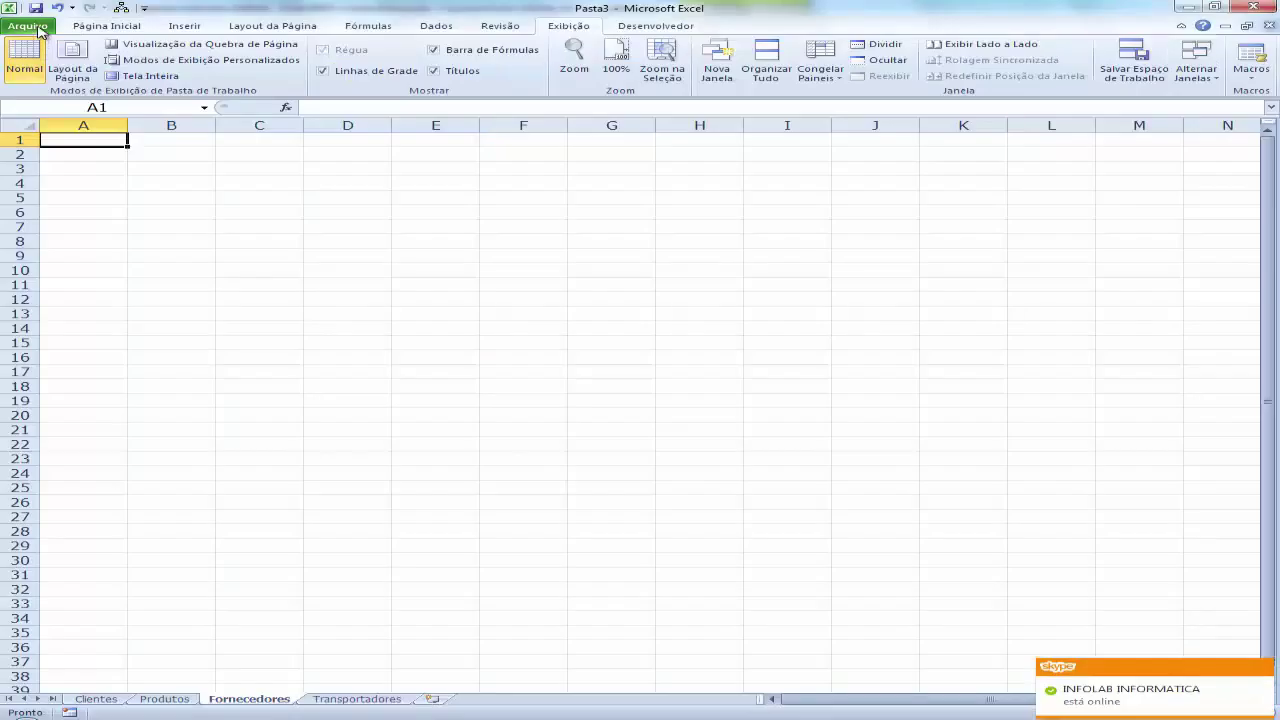
pyautogui.click(38, 27)
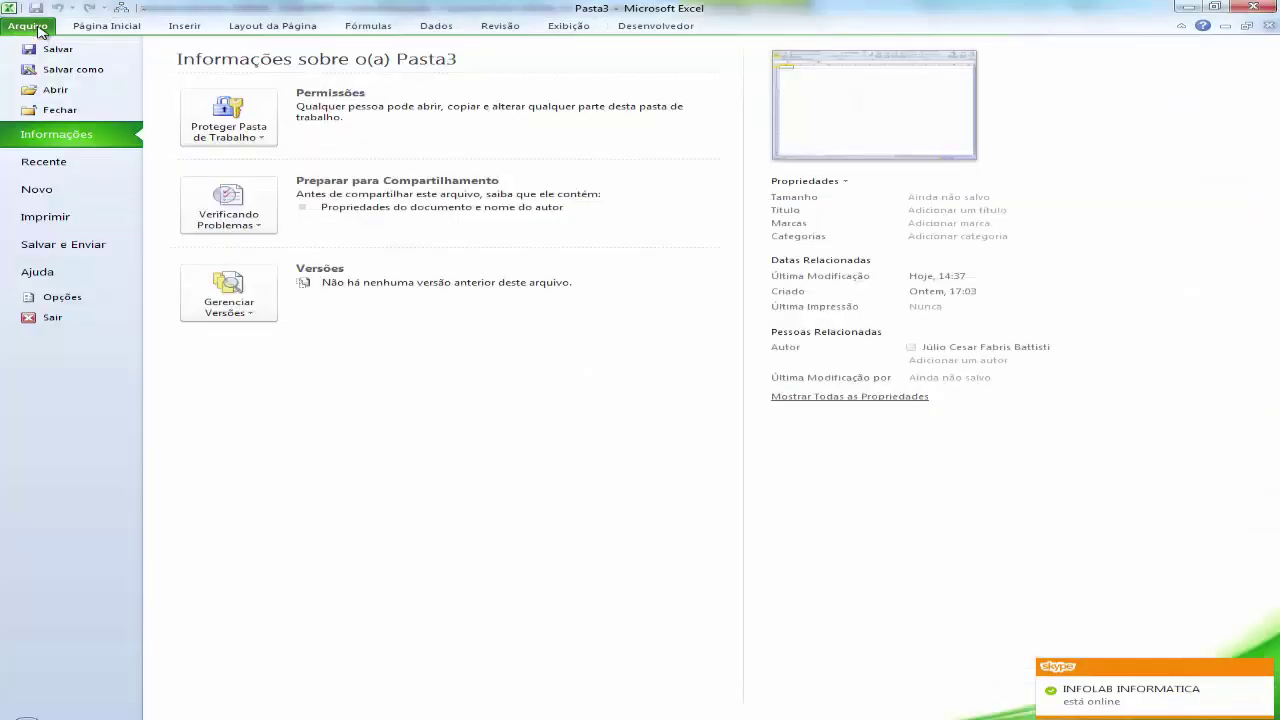
pyautogui.click(55, 165)
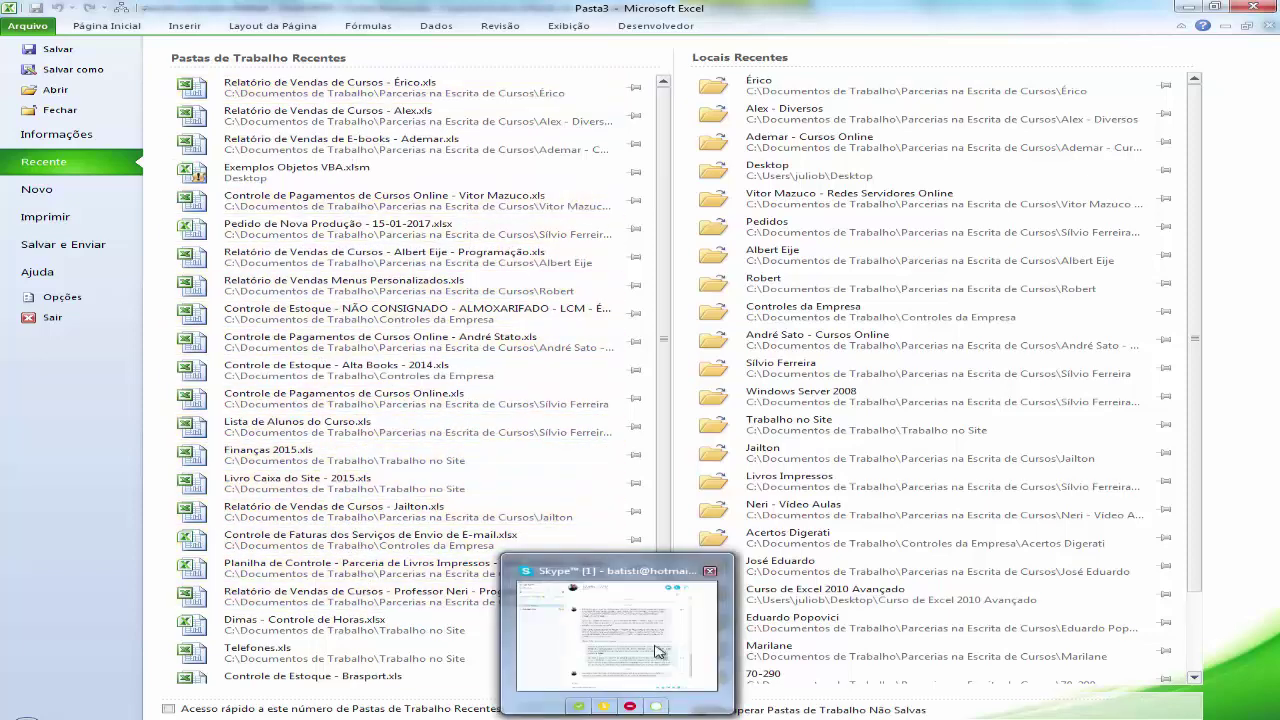
# Return to the Word chapter on the RecentFiles property
pyautogui.moveTo(707, 715)
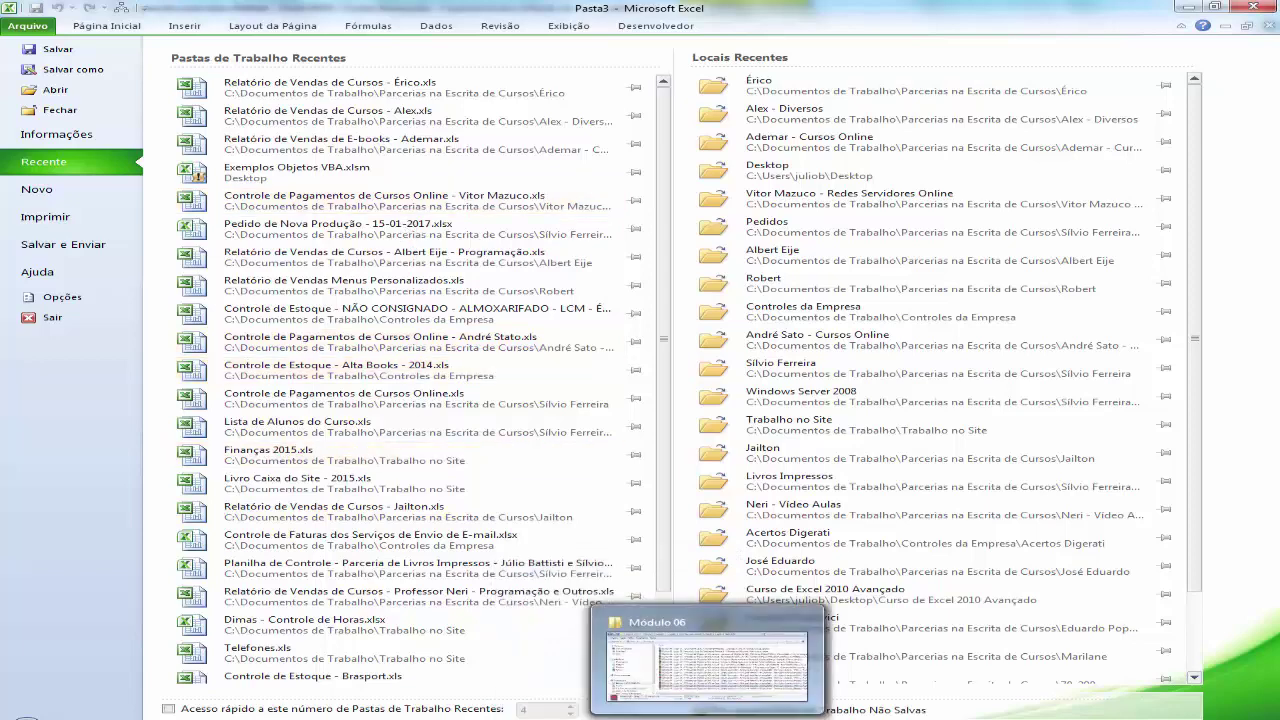
pyautogui.moveTo(786, 715)
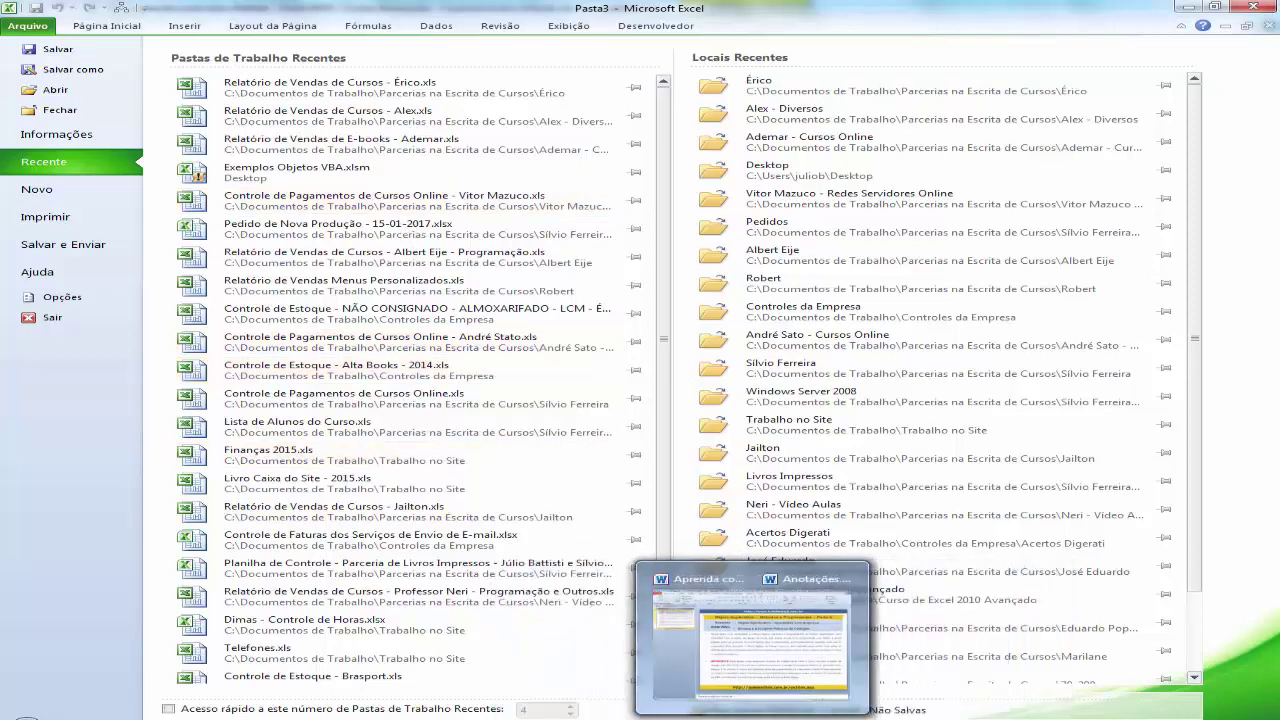
pyautogui.click(950, 630)
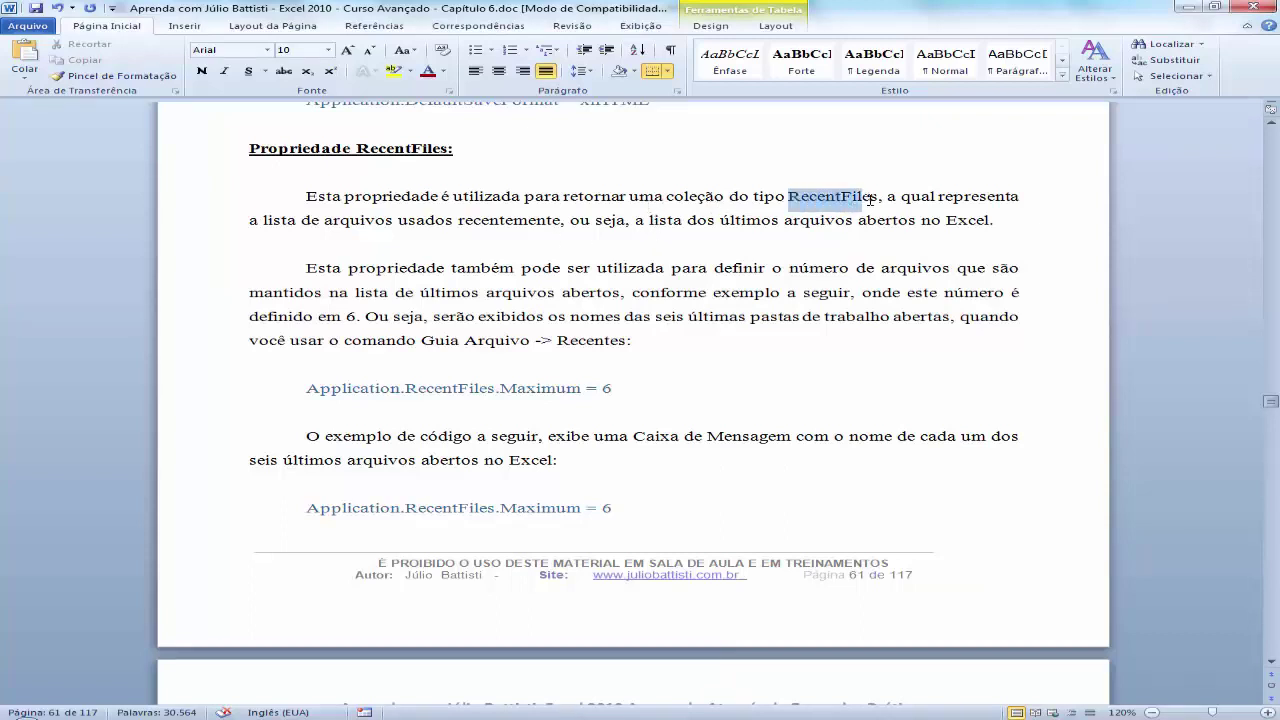
pyautogui.moveTo(789, 197); pyautogui.dragTo(872, 198)
pyautogui.click(332, 222)
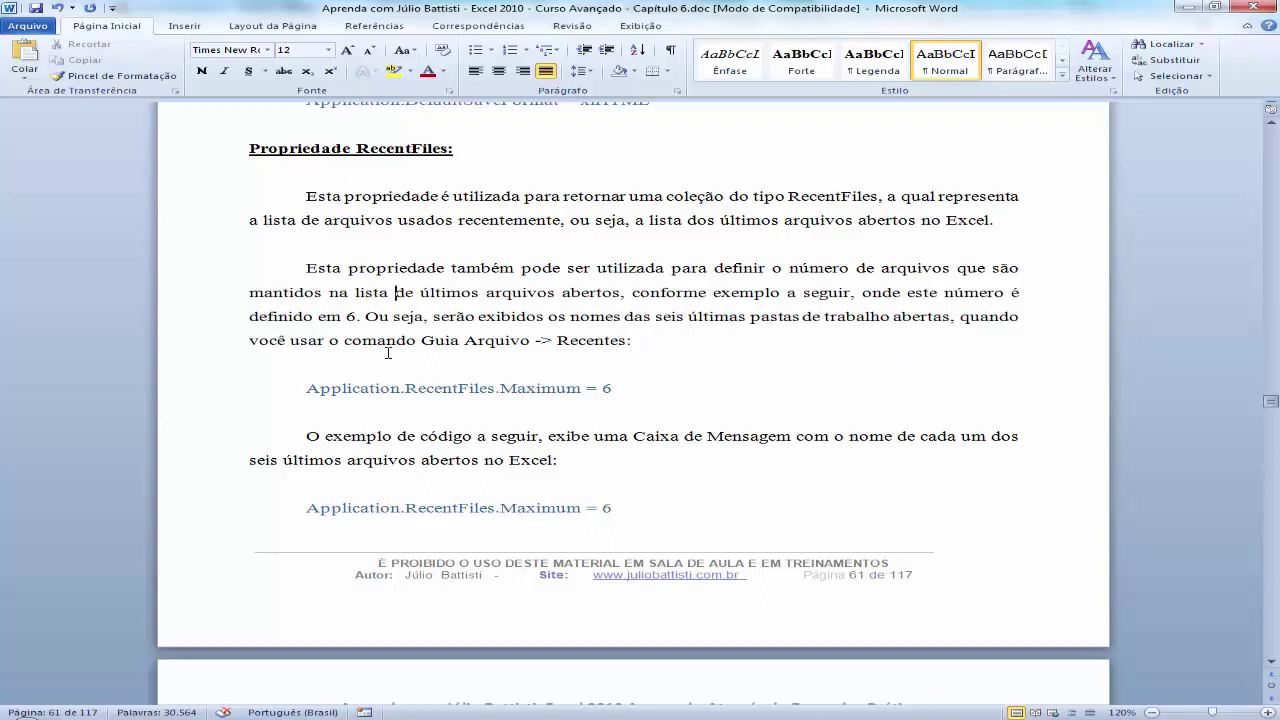
pyautogui.click(646, 387)
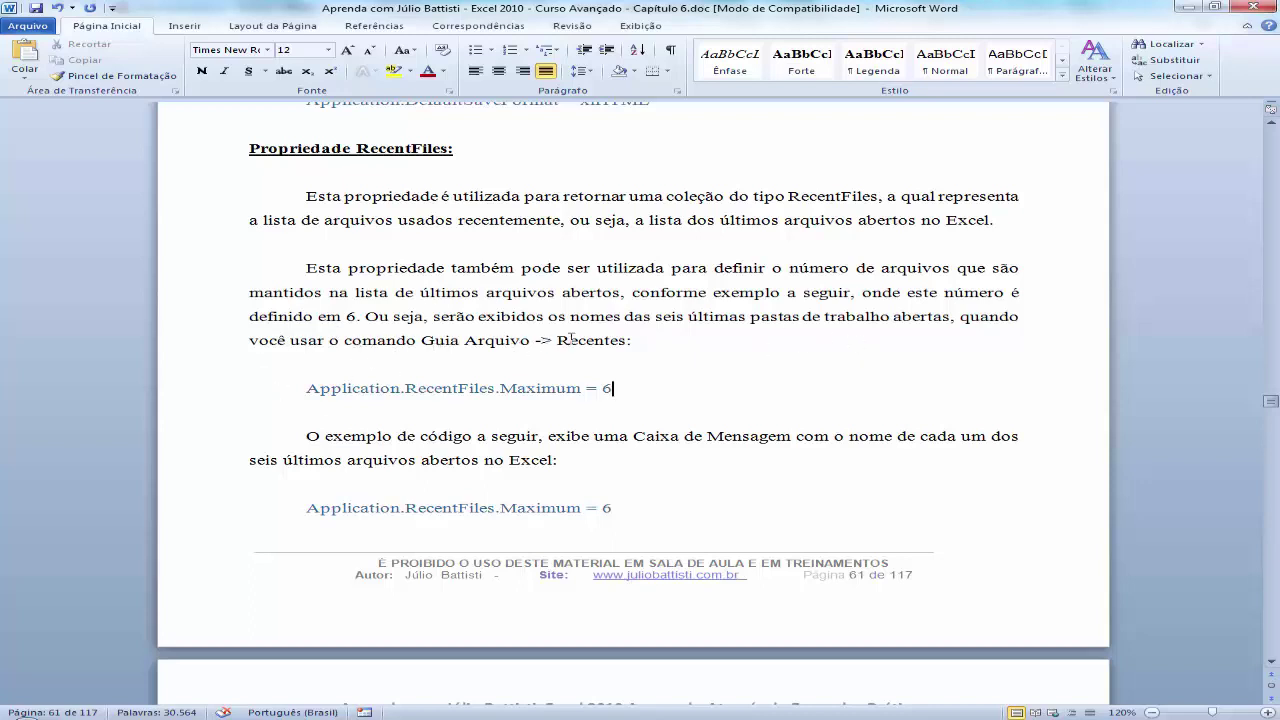
pyautogui.doubleClick(345, 390)
pyautogui.doubleClick(430, 390)
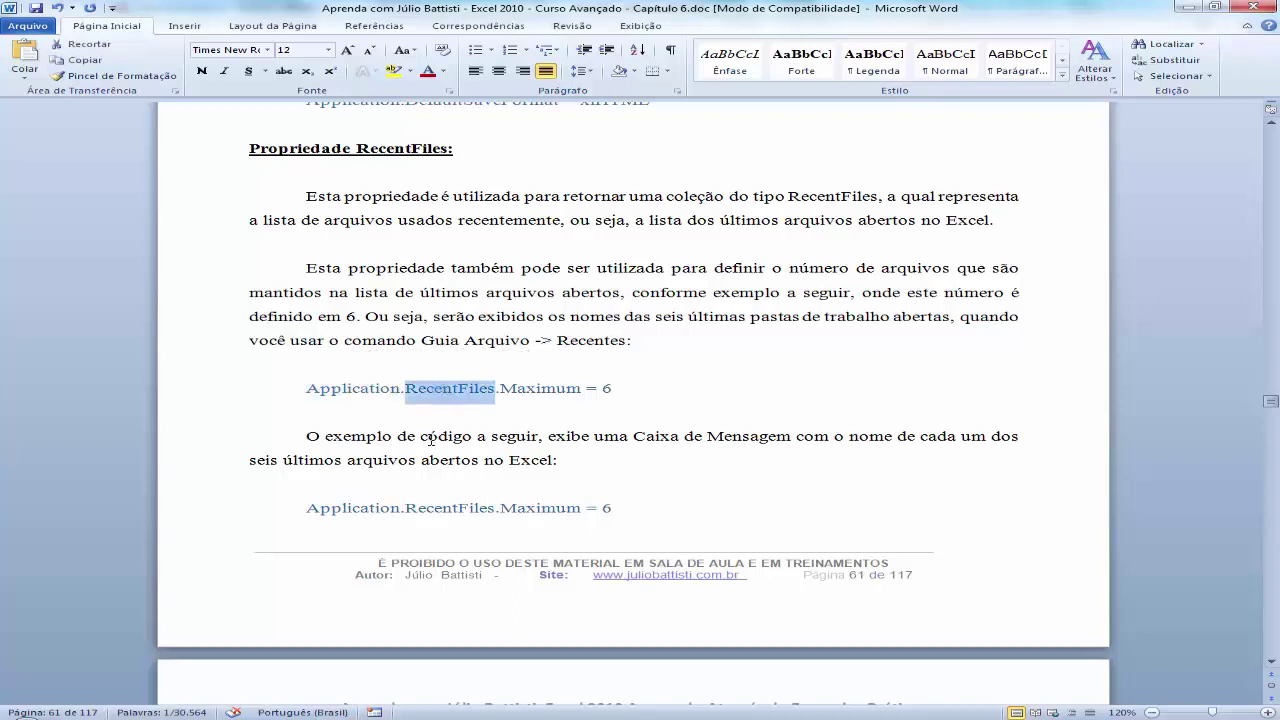
pyautogui.click(519, 390)
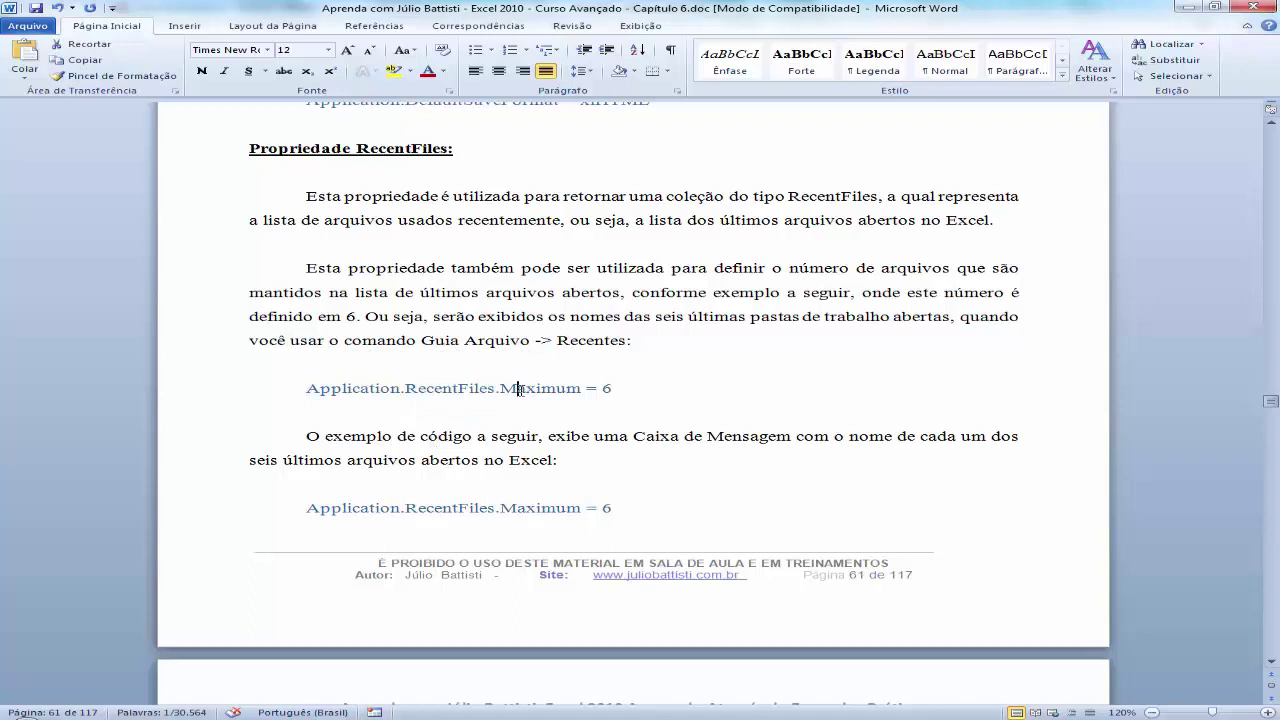
pyautogui.doubleClick(459, 390)
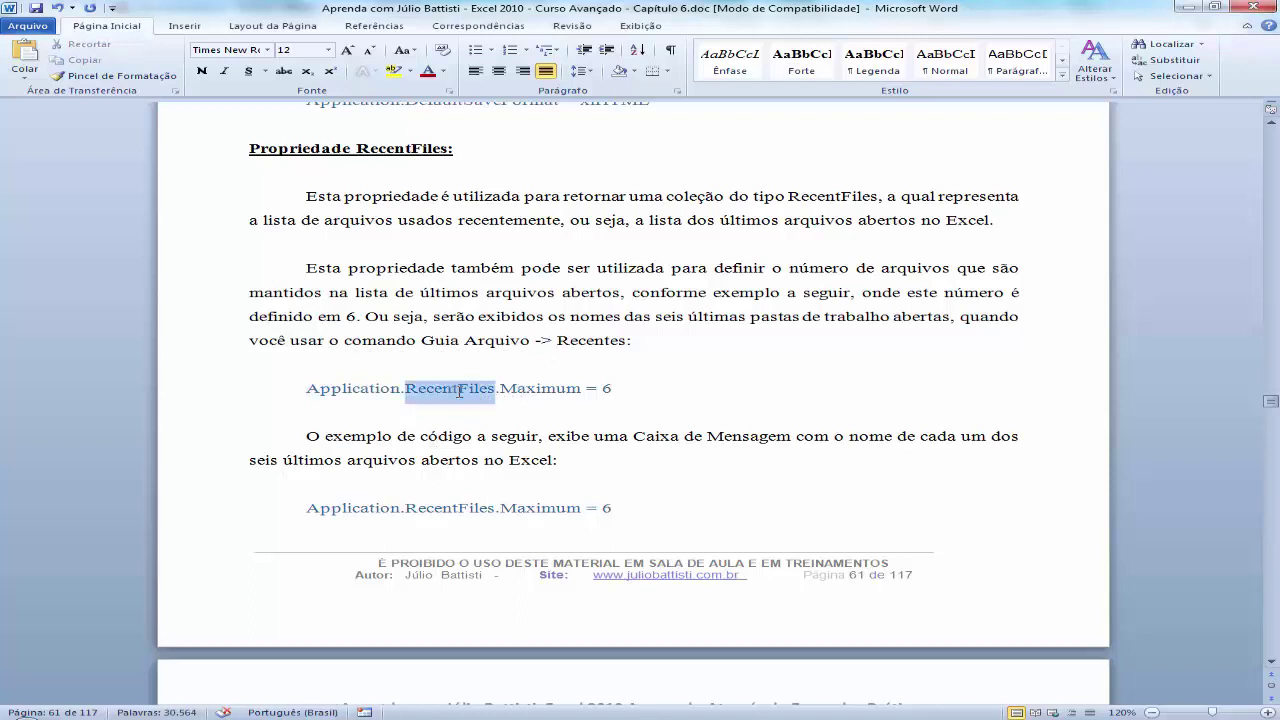
pyautogui.click(502, 390)
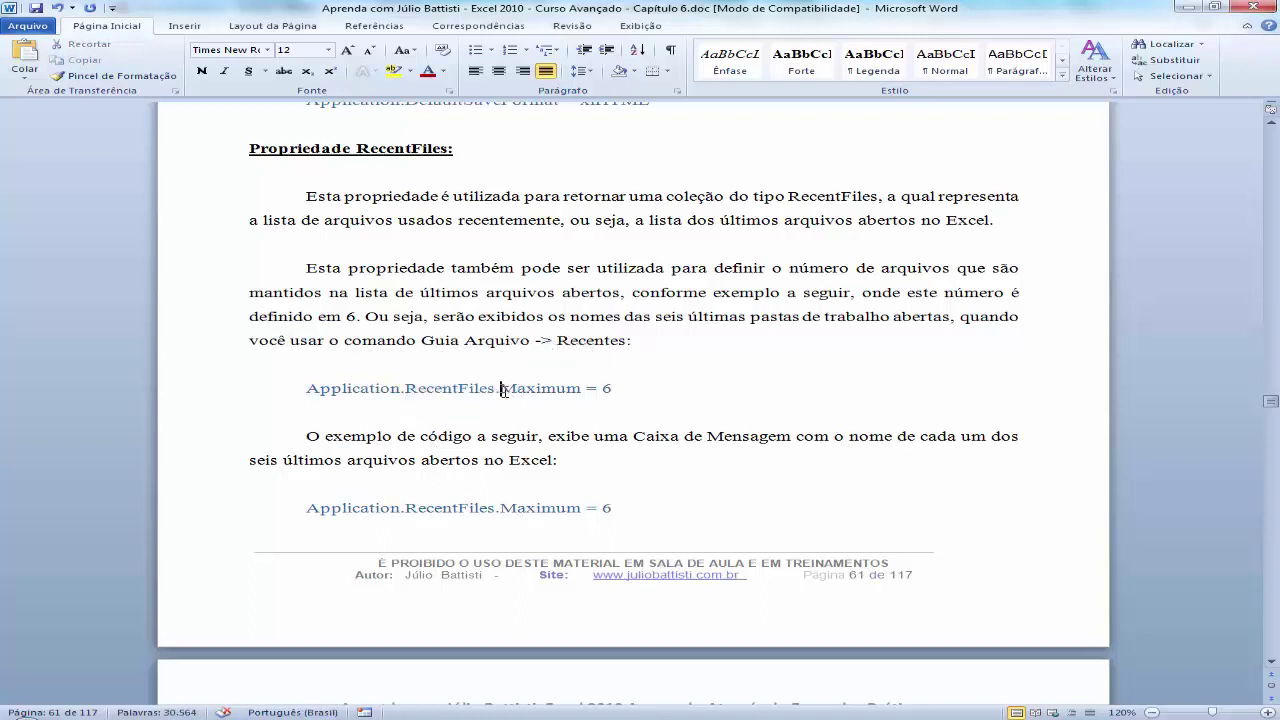
pyautogui.moveTo(501, 390); pyautogui.dragTo(581, 391)
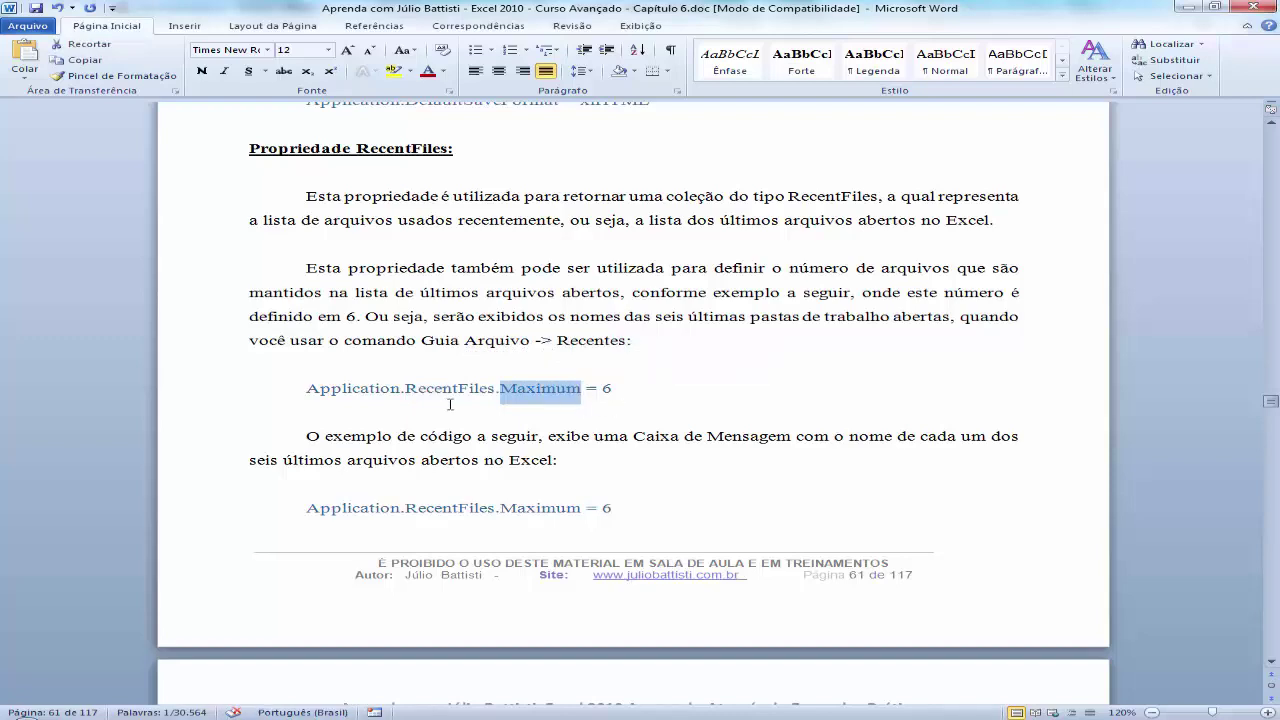
pyautogui.moveTo(392, 715)
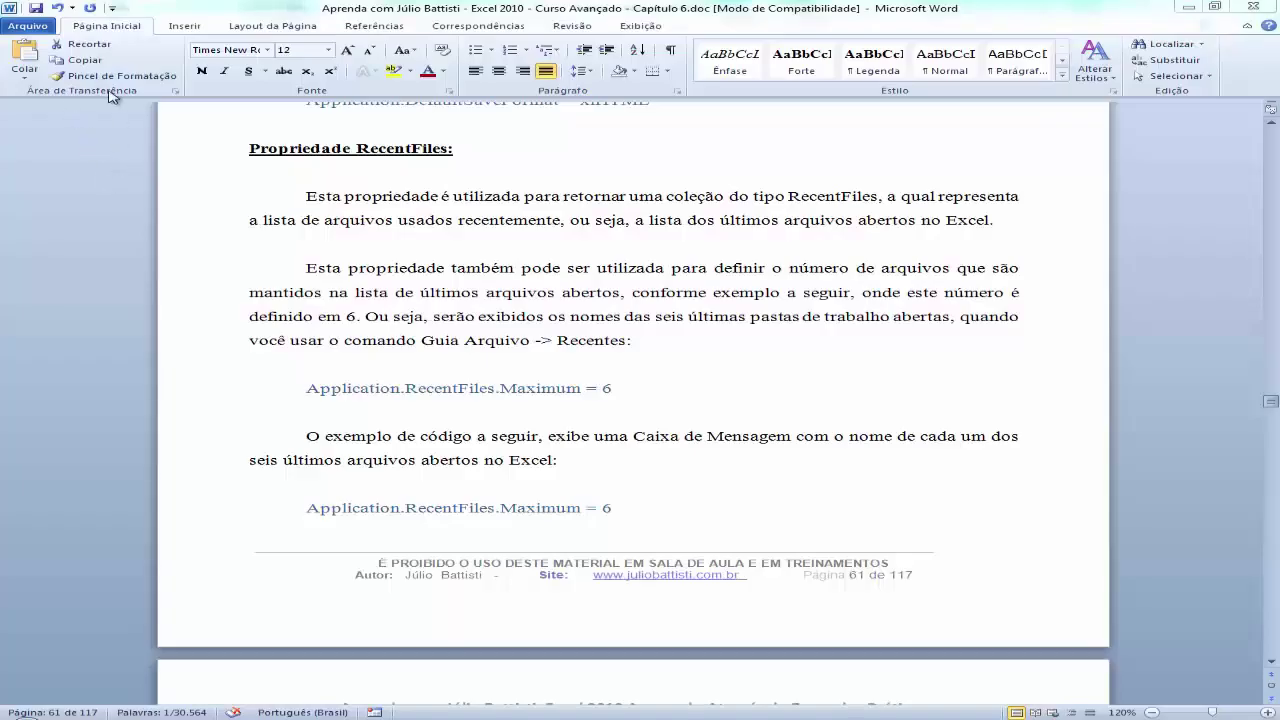
# Go from Excel's recent-workbooks list back to the Word chapter showing the For Each Pasta loop
pyautogui.hotkey('alt', 'Tab')
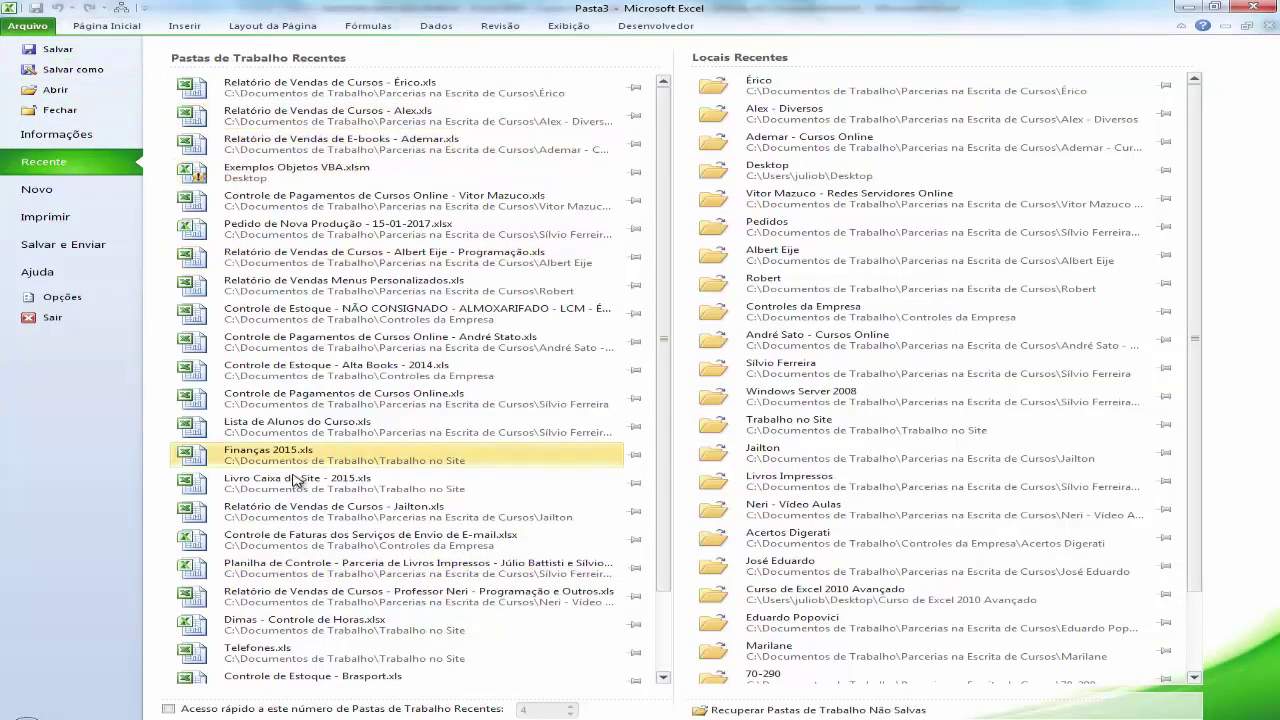
pyautogui.scroll(-1, 297, 483)
pyautogui.scroll(1, 297, 483)
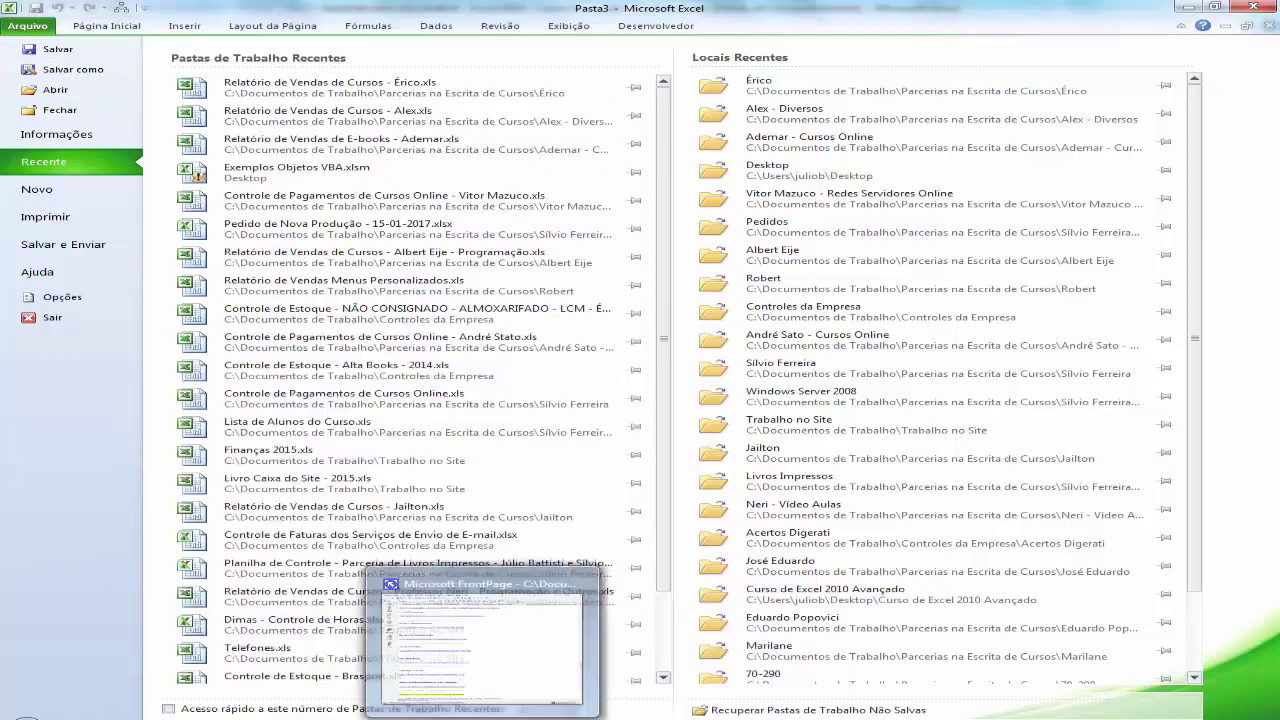
pyautogui.moveTo(815, 716)
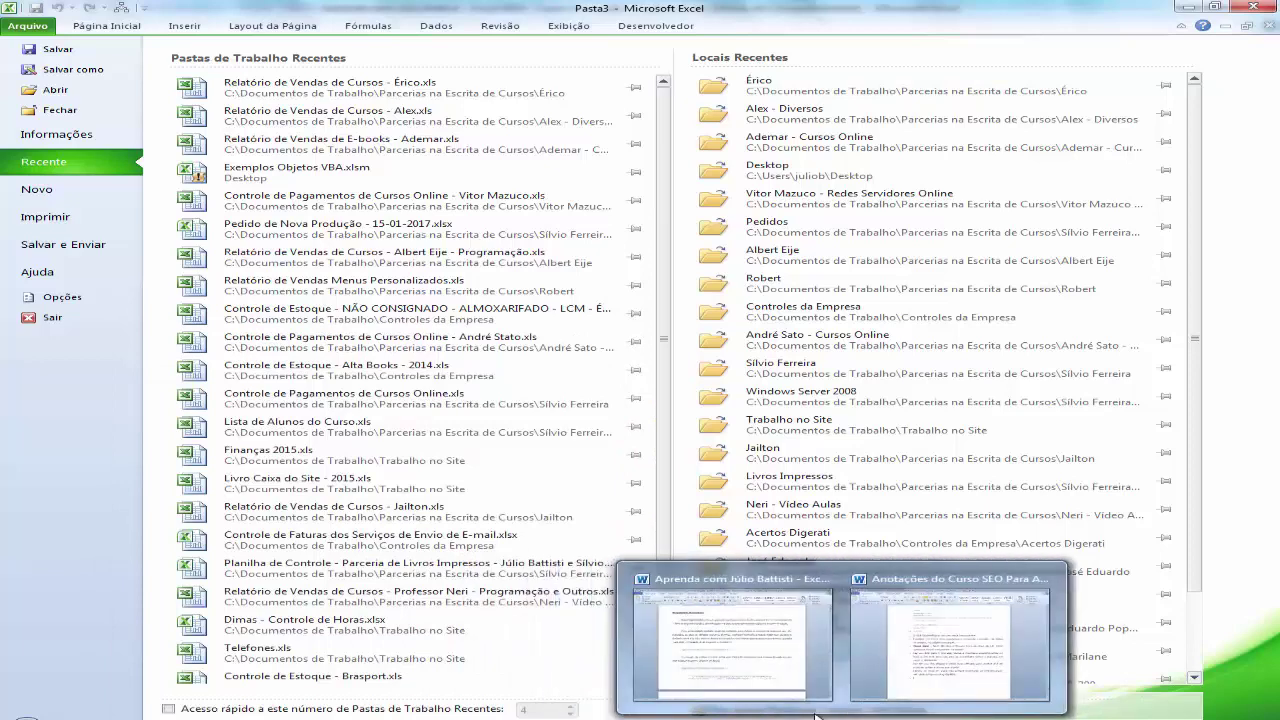
pyautogui.click(663, 618)
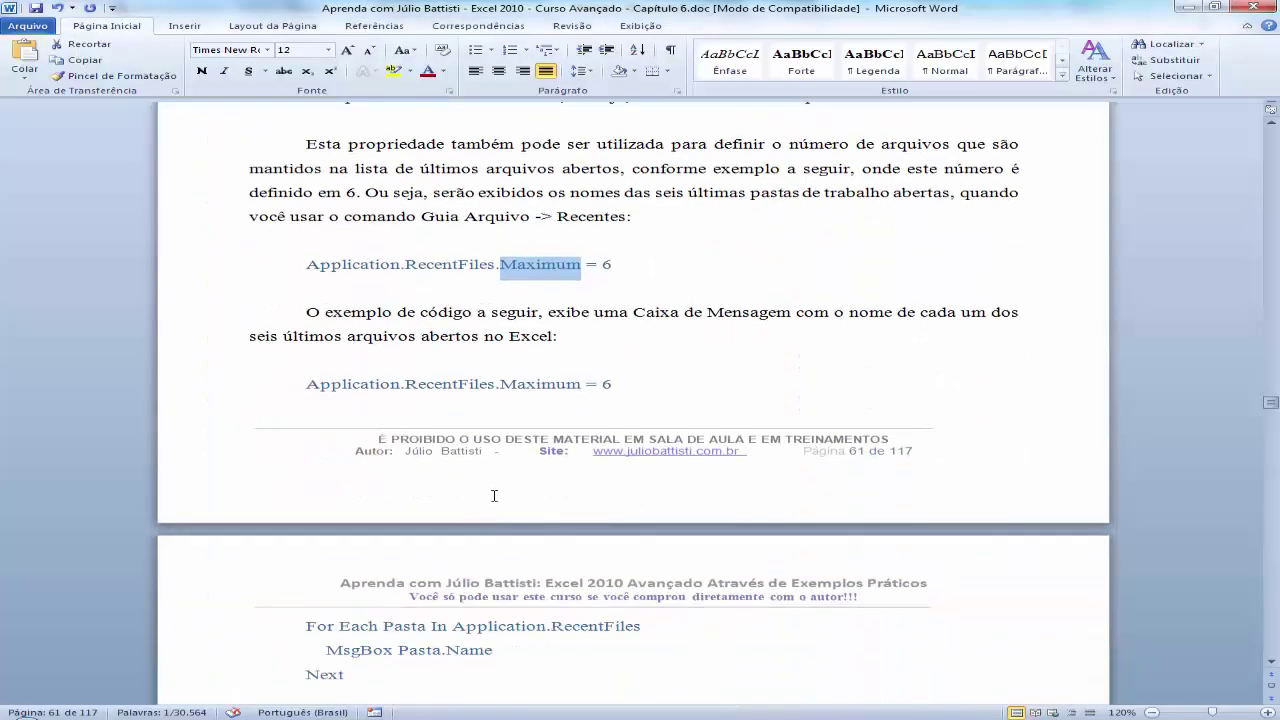
# Select and copy the For Each / MsgBox Pasta.Name / Next loop from the Word chapter
pyautogui.click(683, 342)
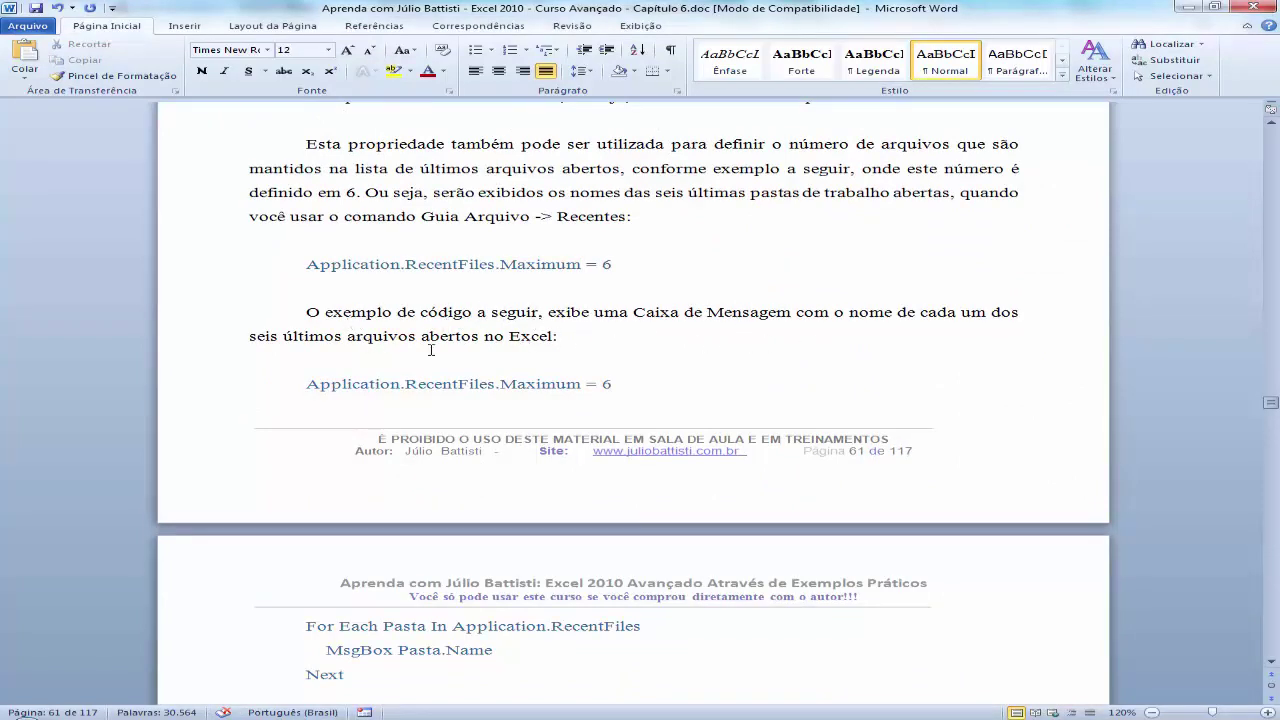
pyautogui.scroll(-1, 307, 340)
pyautogui.scroll(-1, 312, 345)
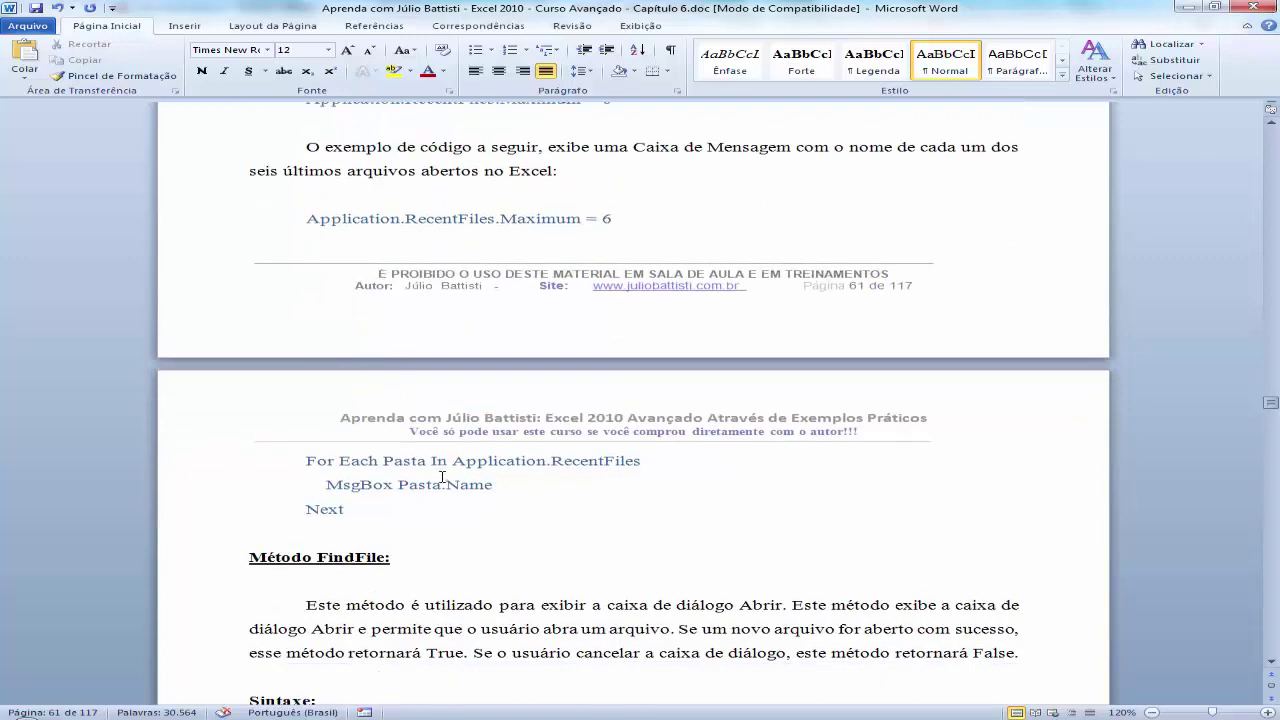
pyautogui.moveTo(350, 510); pyautogui.dragTo(299, 464)
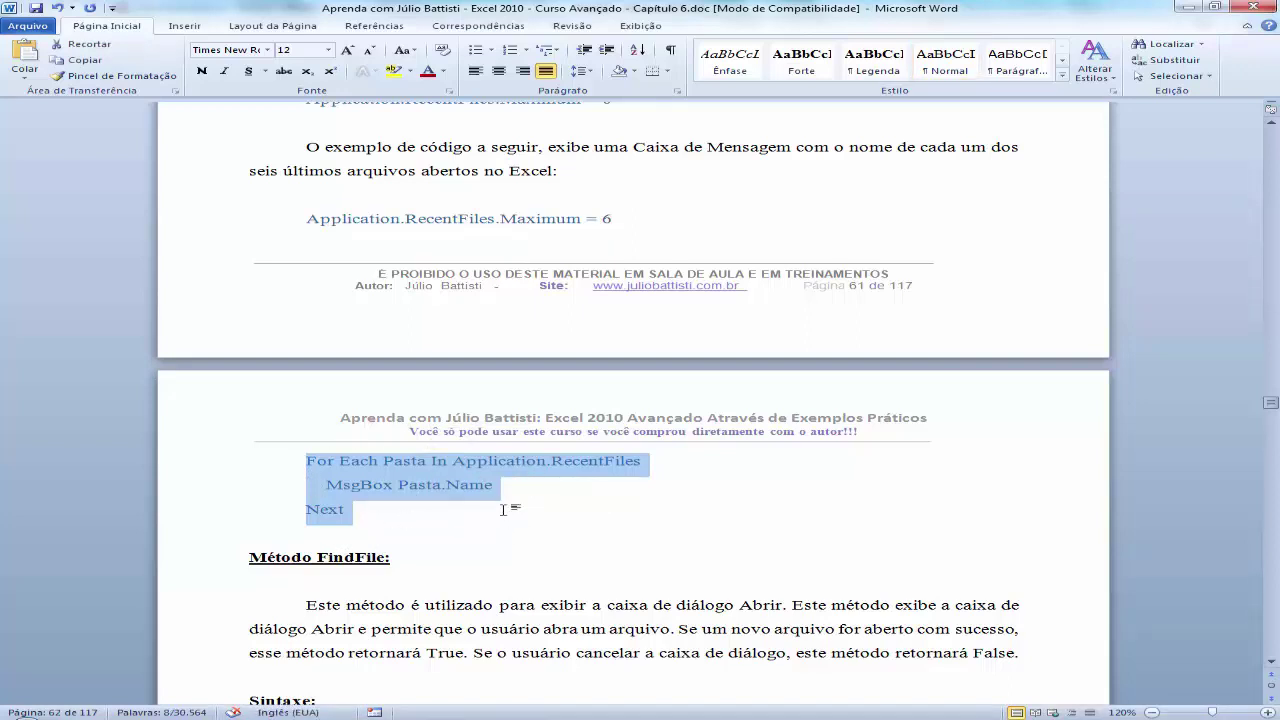
pyautogui.moveTo(527, 718)
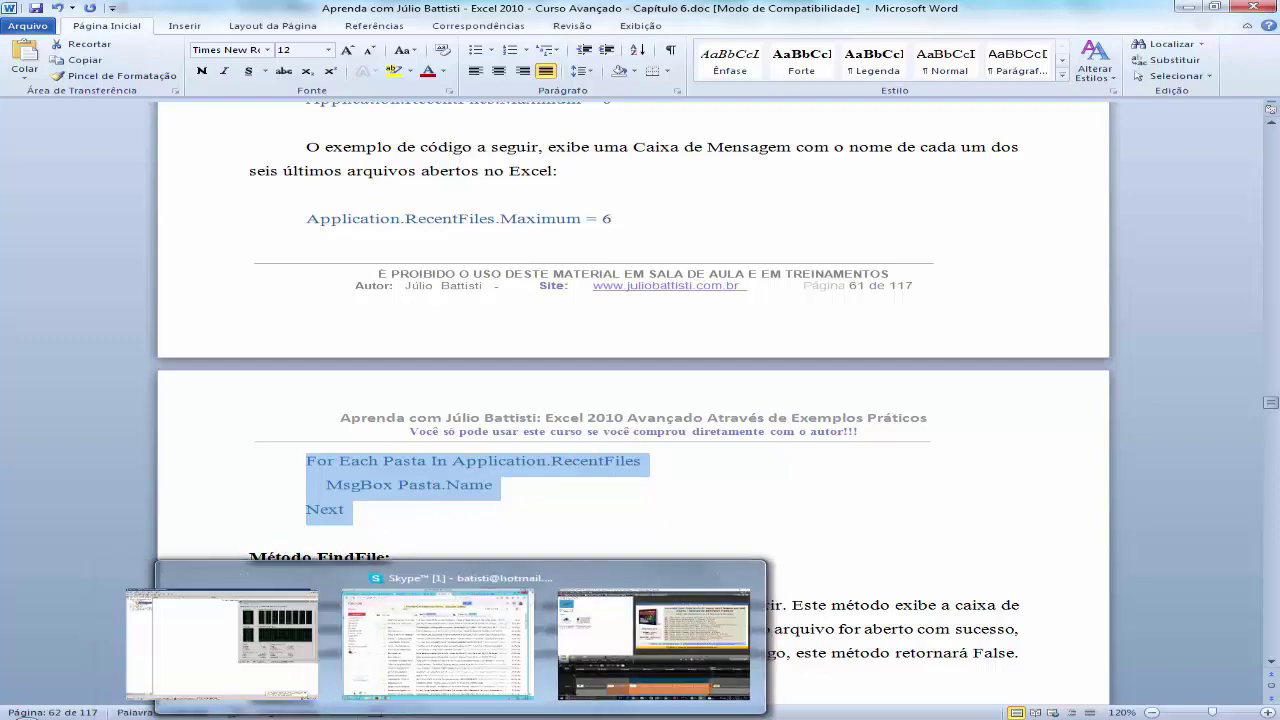
pyautogui.rightClick(392, 718)
# Paste the copied For Each loop into TestaExemplos in place of the MsgBox line
pyautogui.click(410, 689)
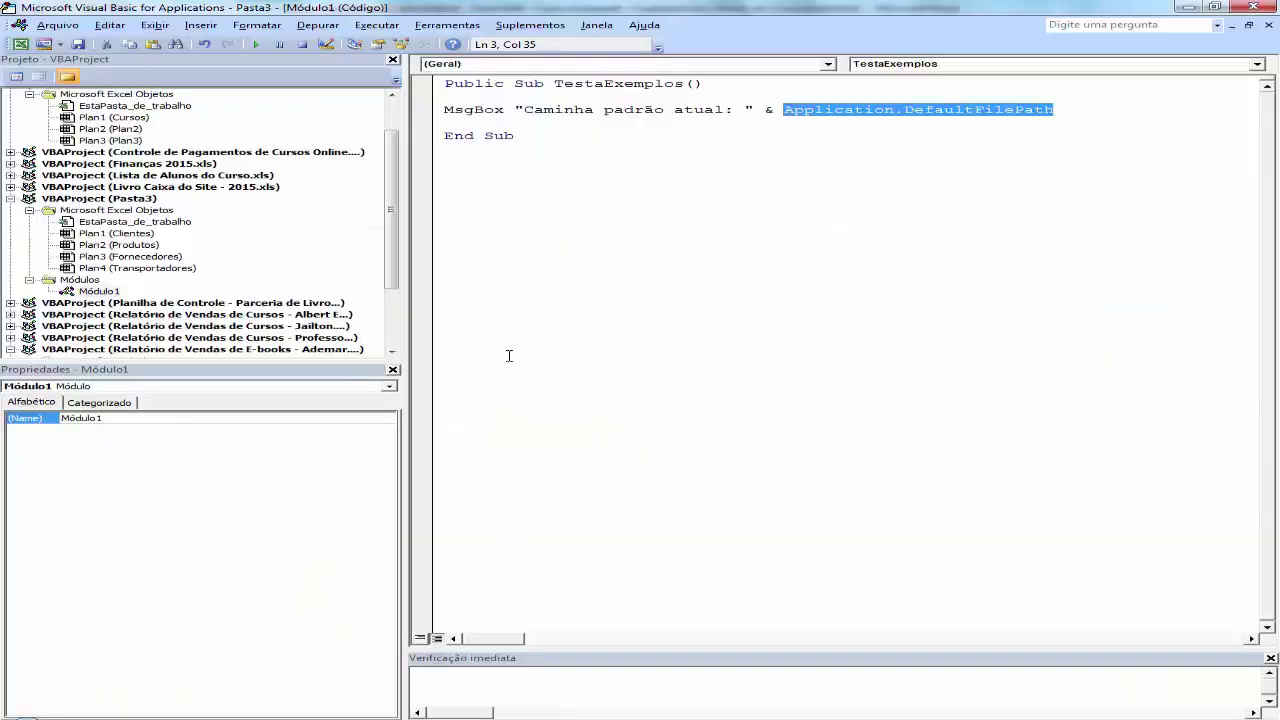
pyautogui.press('Home')
pyautogui.hotkey('shift', 'End')
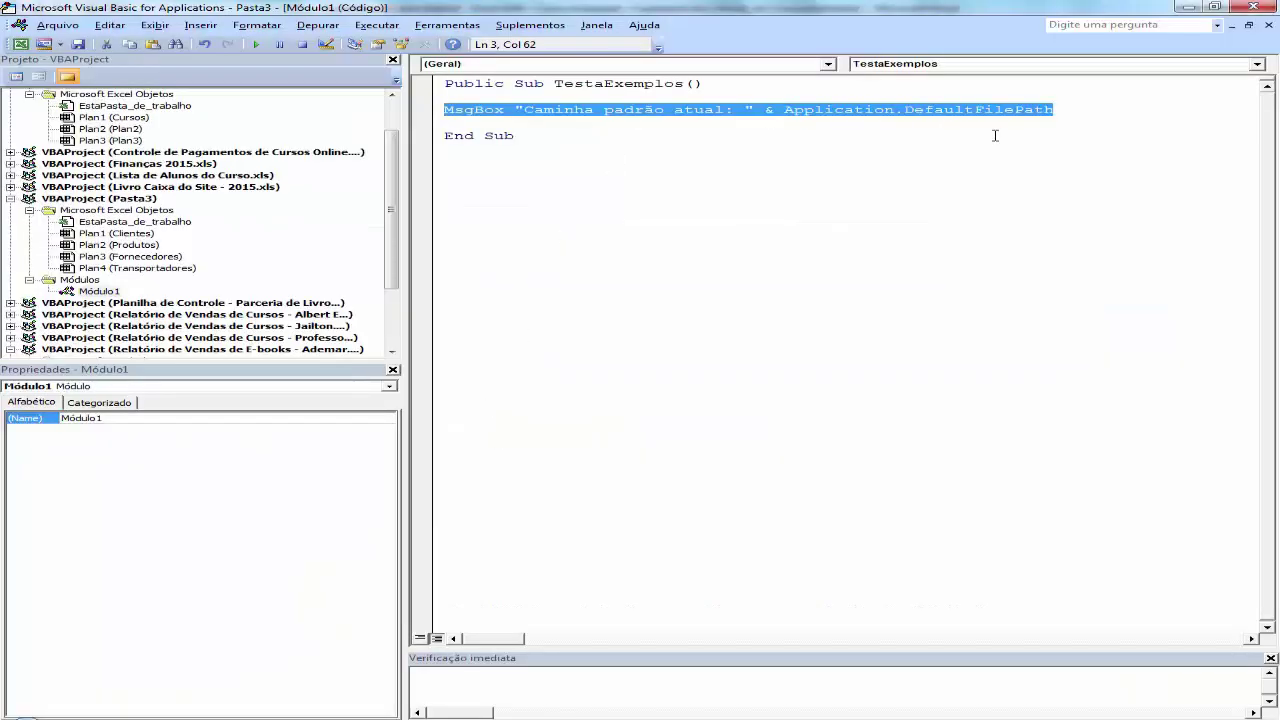
pyautogui.click(1065, 109)
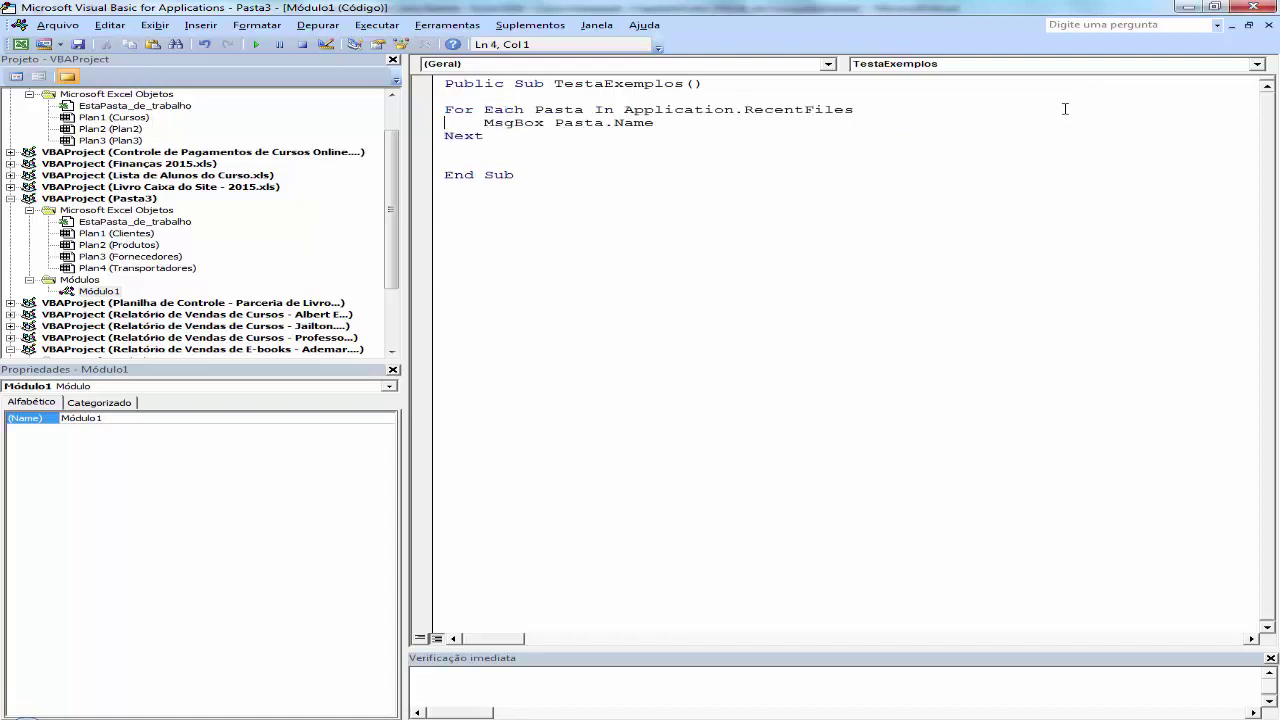
pyautogui.press('Return')
pyautogui.press('Down')
pyautogui.press('Return')
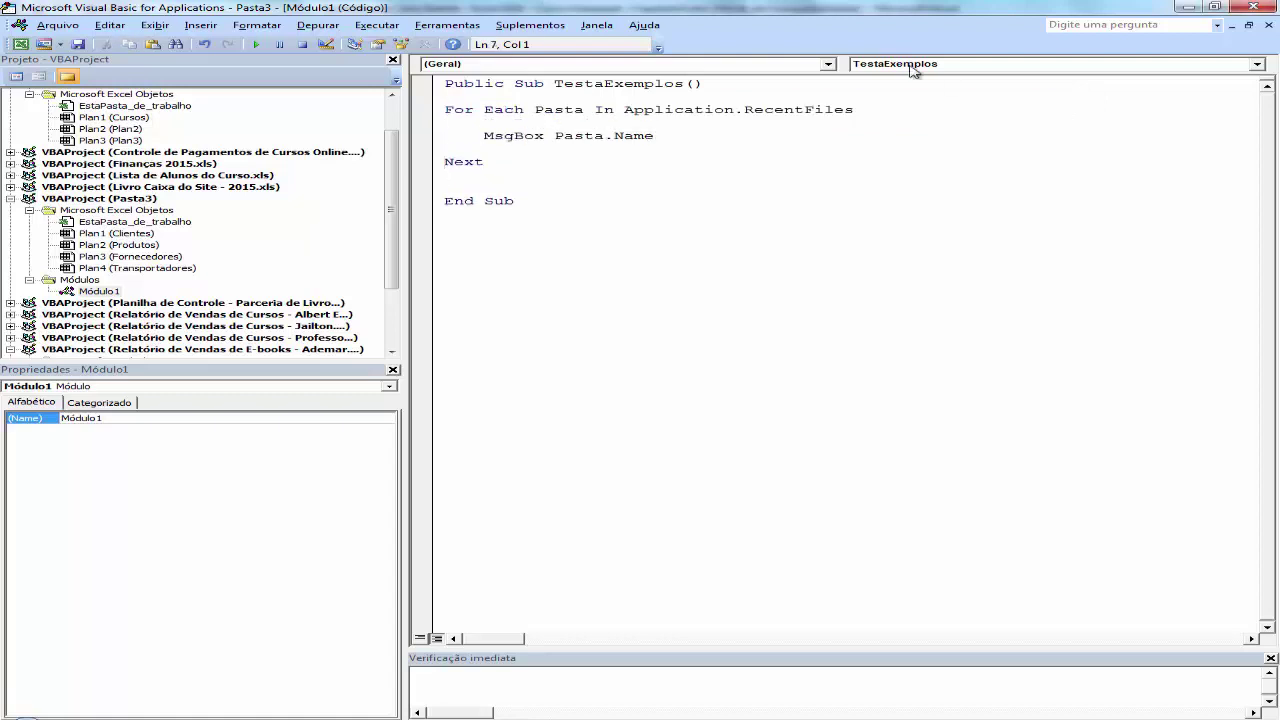
# Rename the loop variable Pasta to PlanilhaAberta in the For Each and MsgBox lines
pyautogui.doubleClick(548, 110)
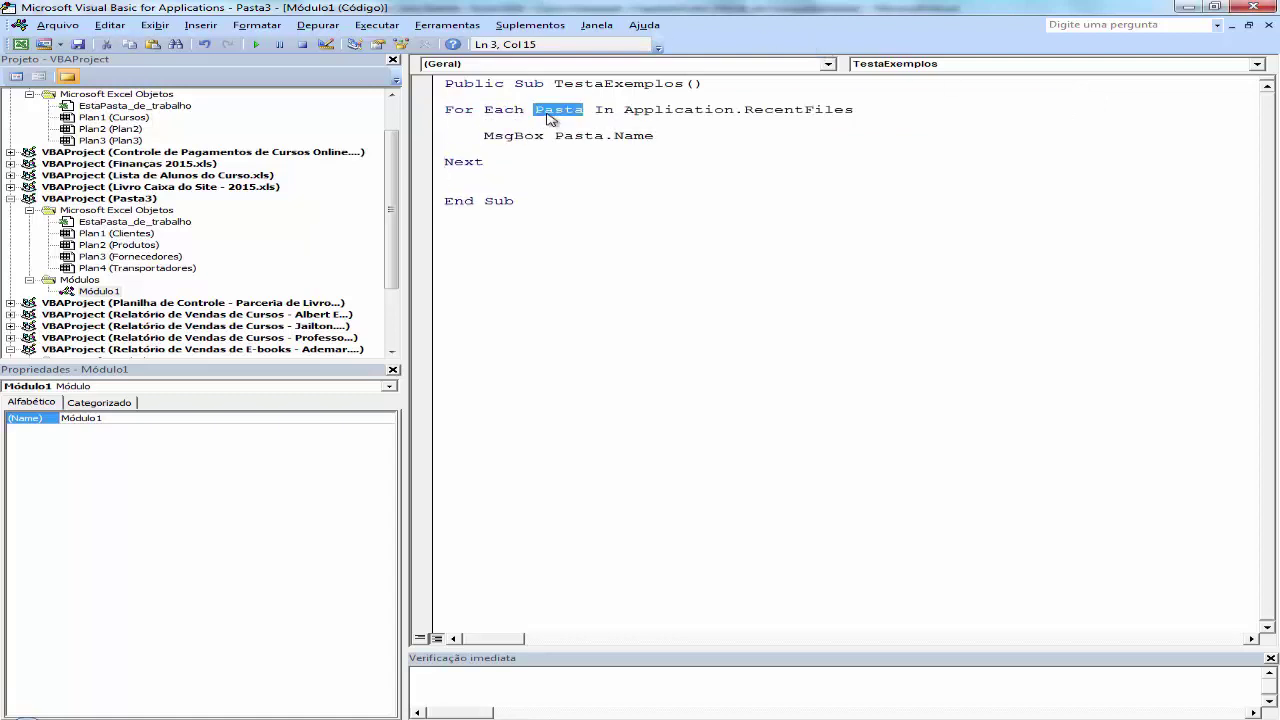
pyautogui.click(564, 110)
pyautogui.click(557, 110)
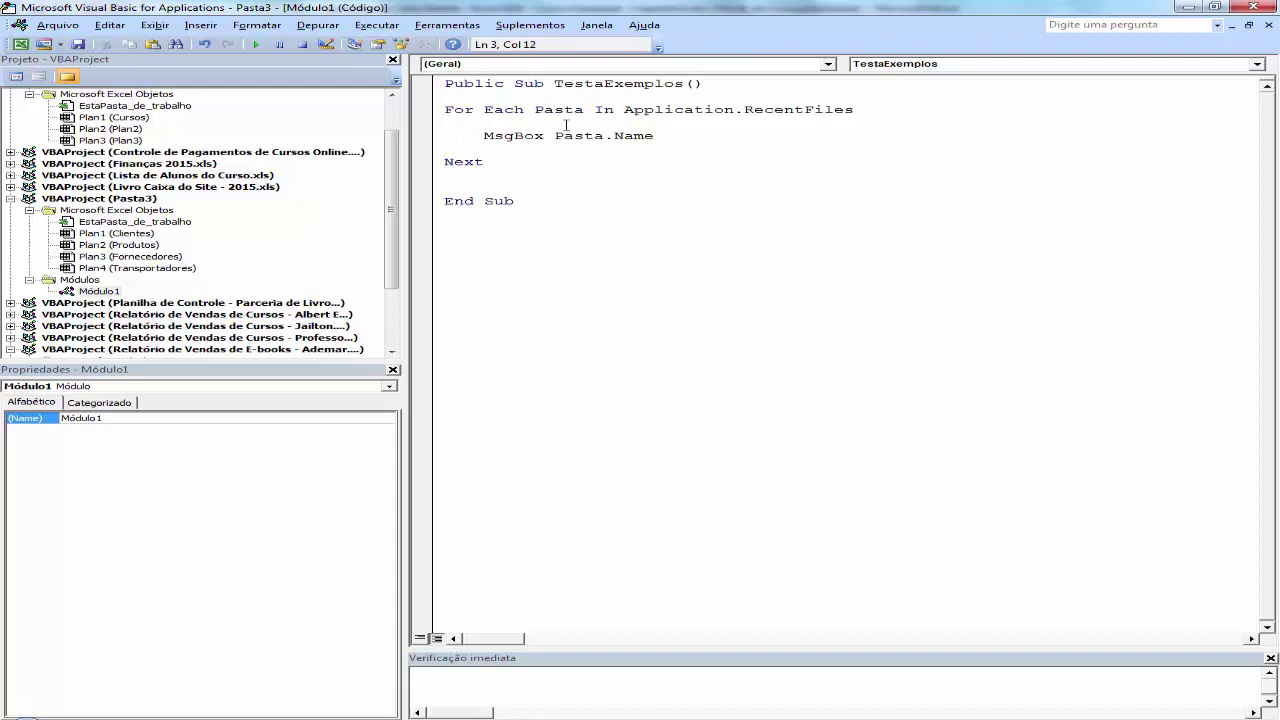
pyautogui.doubleClick(557, 112)
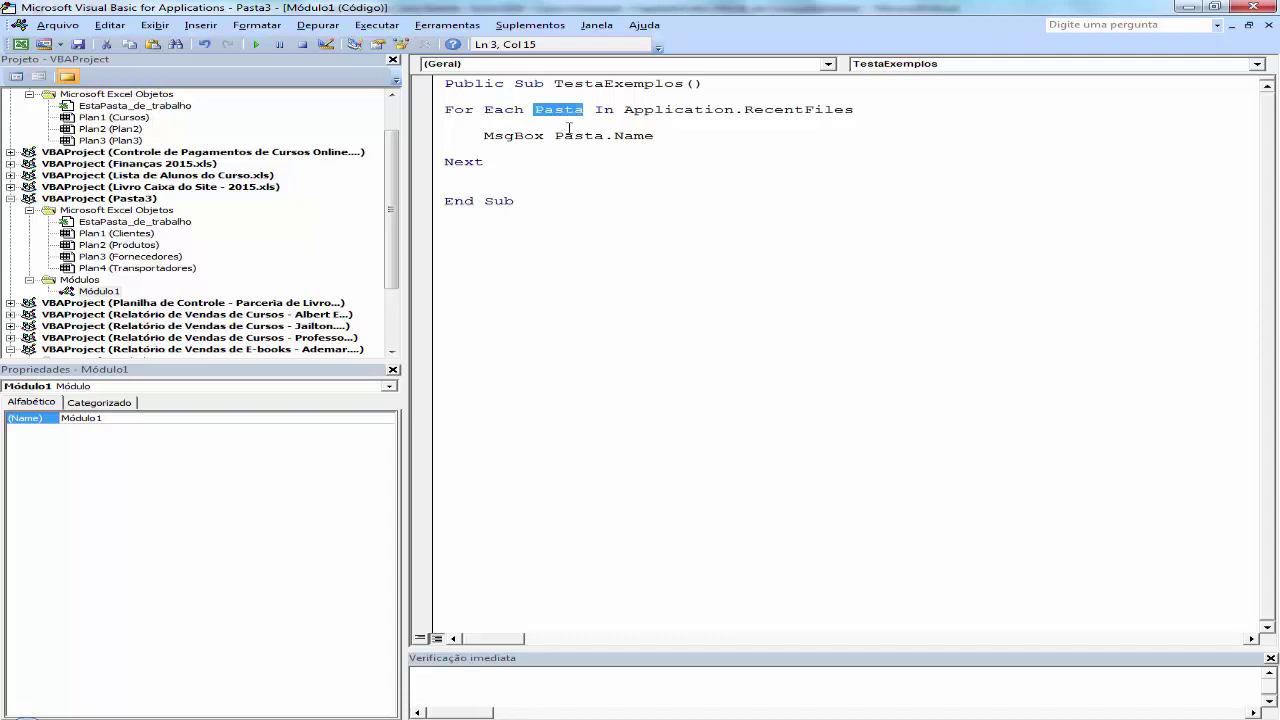
pyautogui.press('Left')
pyautogui.hotkey('shift', 'Right')
pyautogui.hotkey('shift', 'Right')
pyautogui.hotkey('shift', 'Right')
pyautogui.hotkey('shift', 'Right')
pyautogui.hotkey('shift', 'Right')
pyautogui.write('Planil')
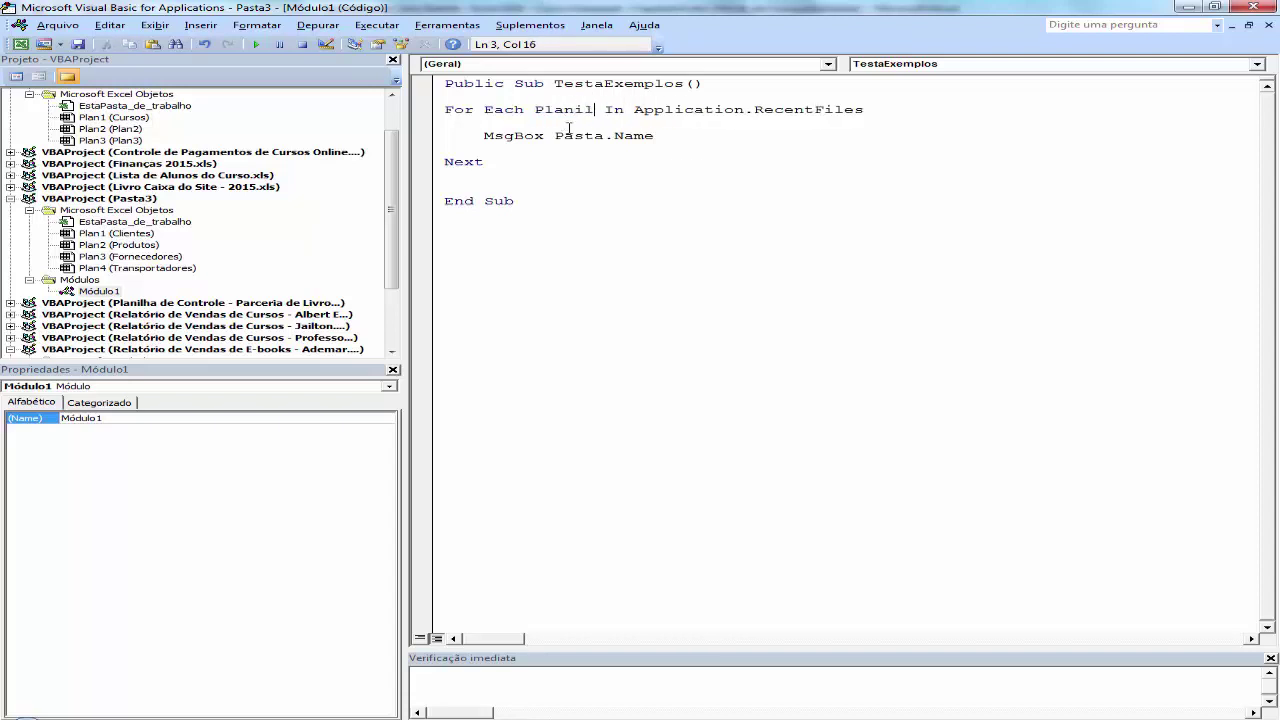
pyautogui.write('haAberta')
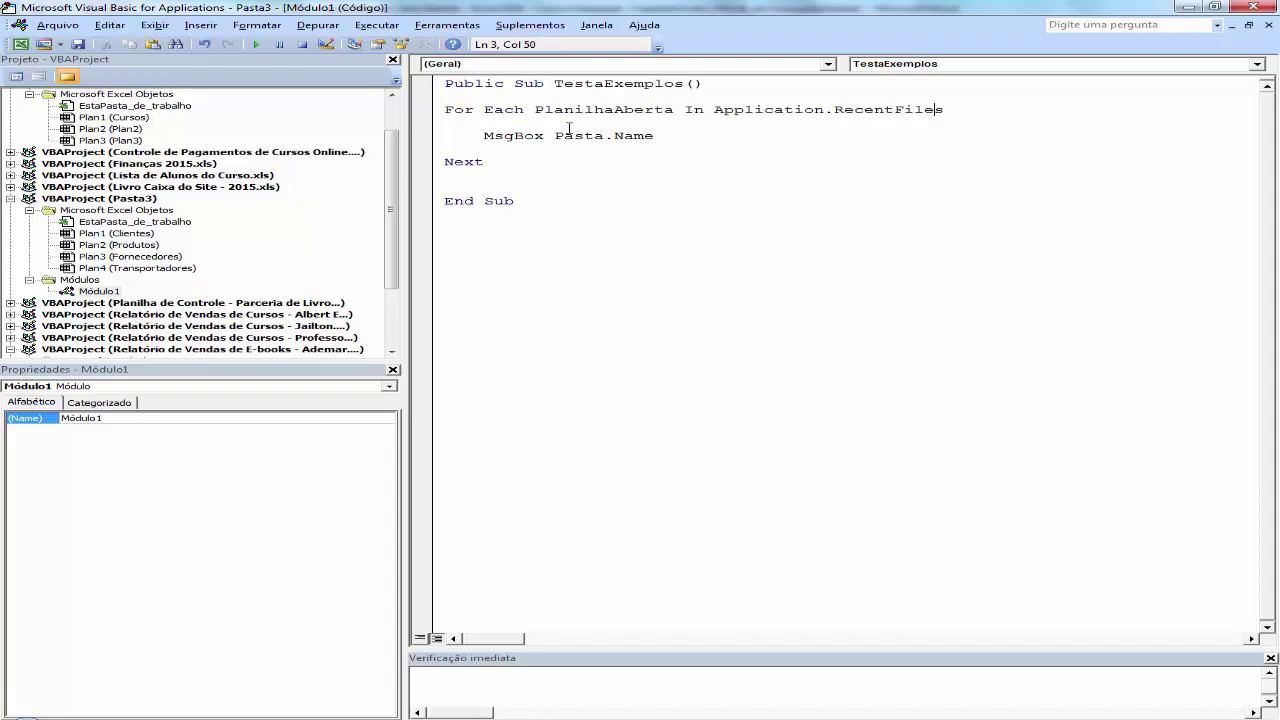
pyautogui.hotkey('shift', 'Left')
pyautogui.hotkey('shift', 'Left')
pyautogui.hotkey('shift', 'Left')
pyautogui.hotkey('shift', 'Left')
pyautogui.hotkey('shift', 'Left')
pyautogui.hotkey('shift', 'Right')
pyautogui.hotkey('shift', 'Right')
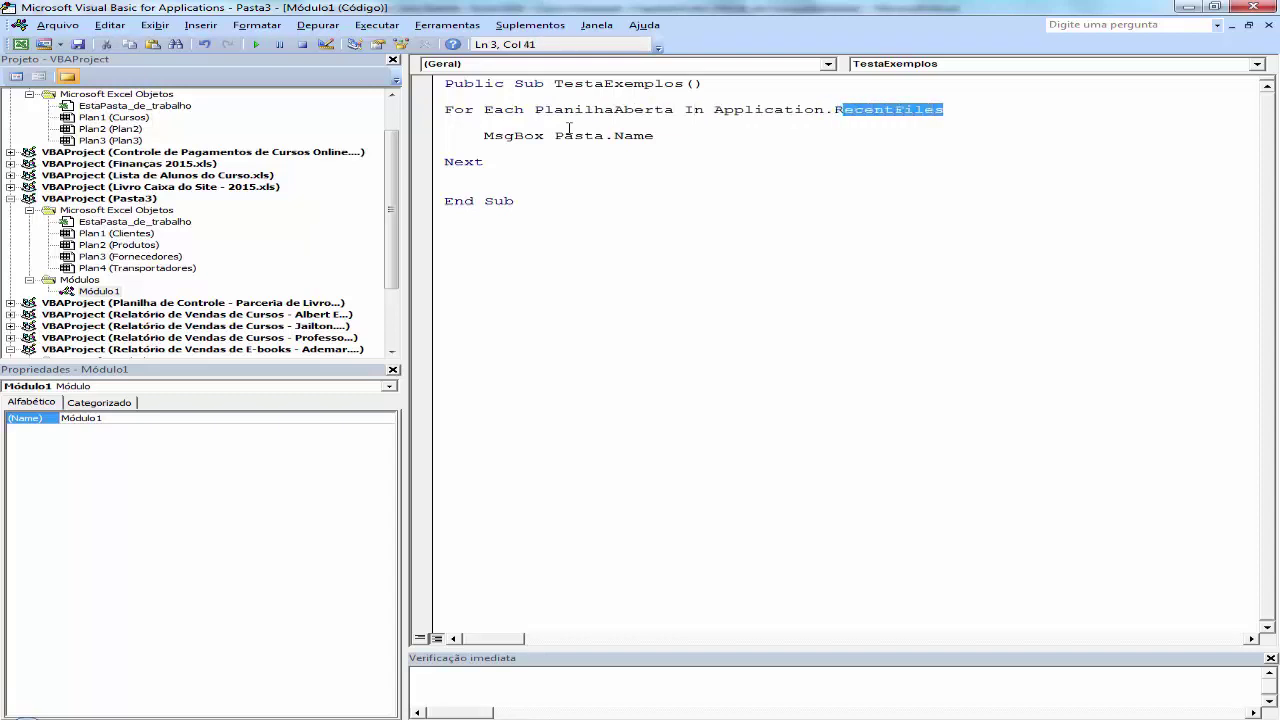
pyautogui.press('Left')
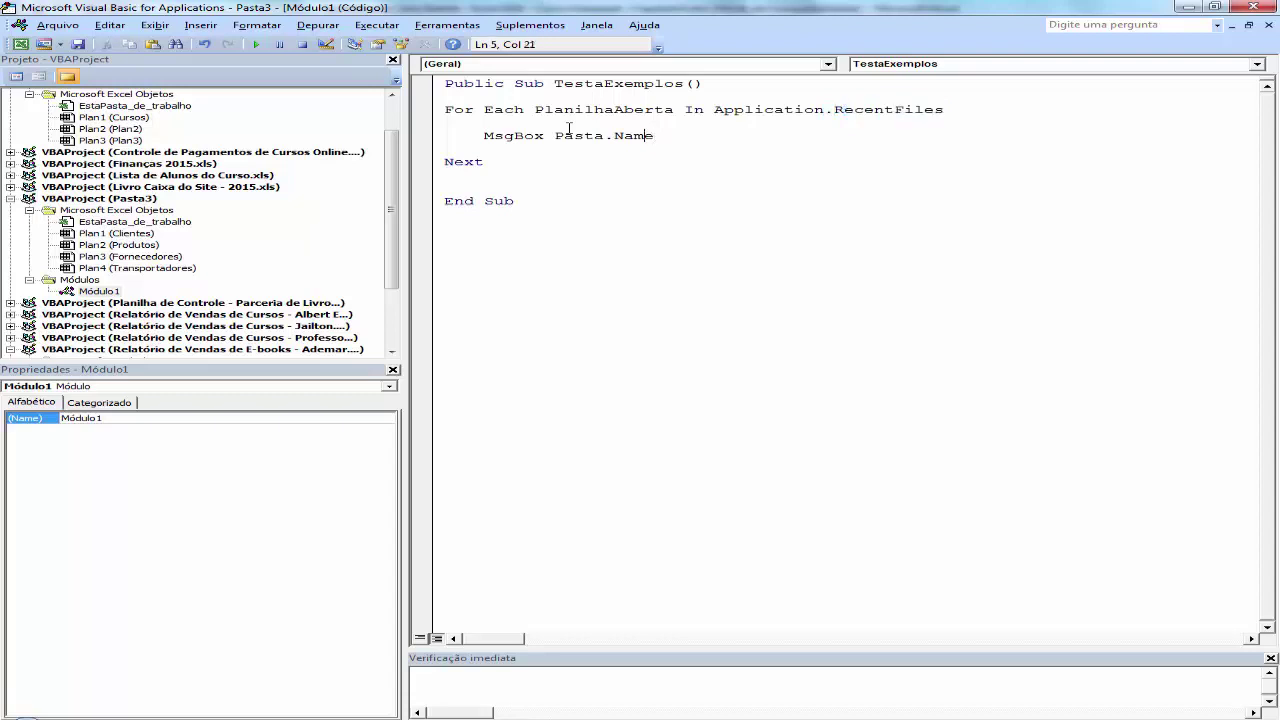
pyautogui.hotkey('shift', 'Left')
pyautogui.hotkey('shift', 'Left')
pyautogui.hotkey('shift', 'Left')
pyautogui.hotkey('shift', 'Left')
pyautogui.hotkey('shift', 'Left')
pyautogui.write('Plan')
pyautogui.write('ilhaAber')
pyautogui.write('ta')
pyautogui.click(568, 127)
# Run TestaExemplos with F5 and OK each recent-workbook path message until the loop ends
pyautogui.press('F5')
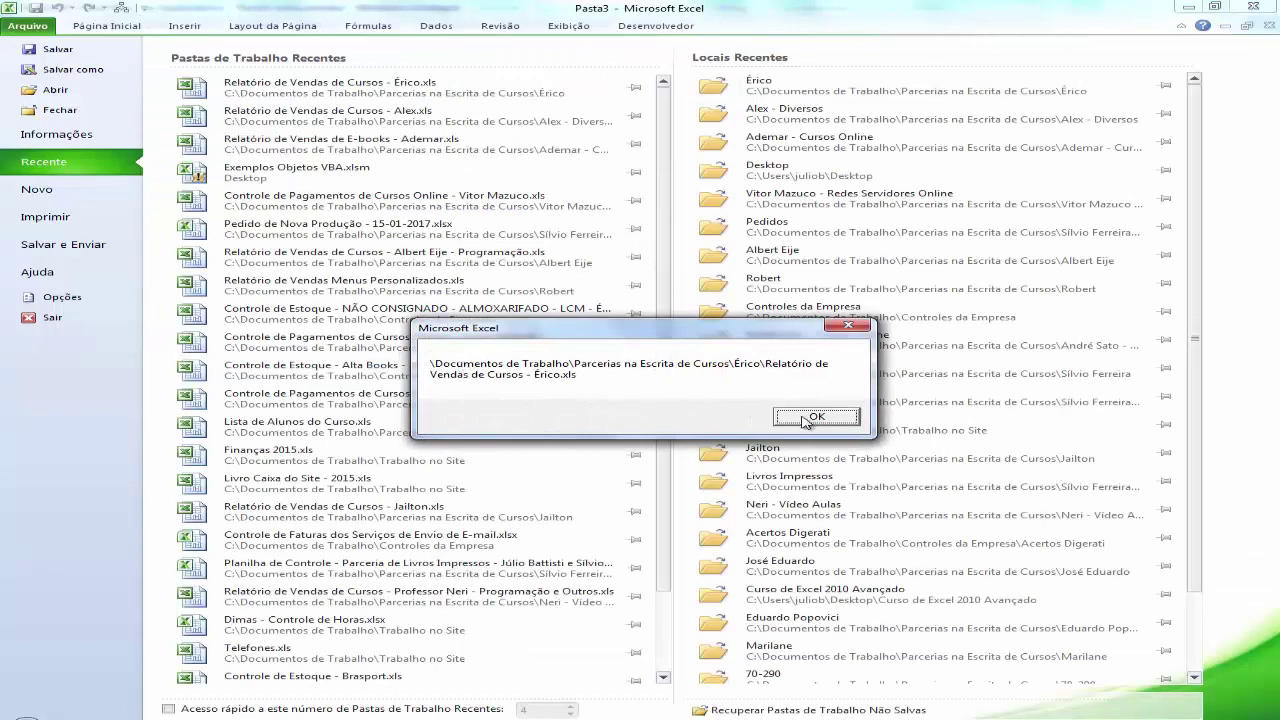
pyautogui.click(806, 418)
pyautogui.click(808, 418)
pyautogui.click(808, 418)
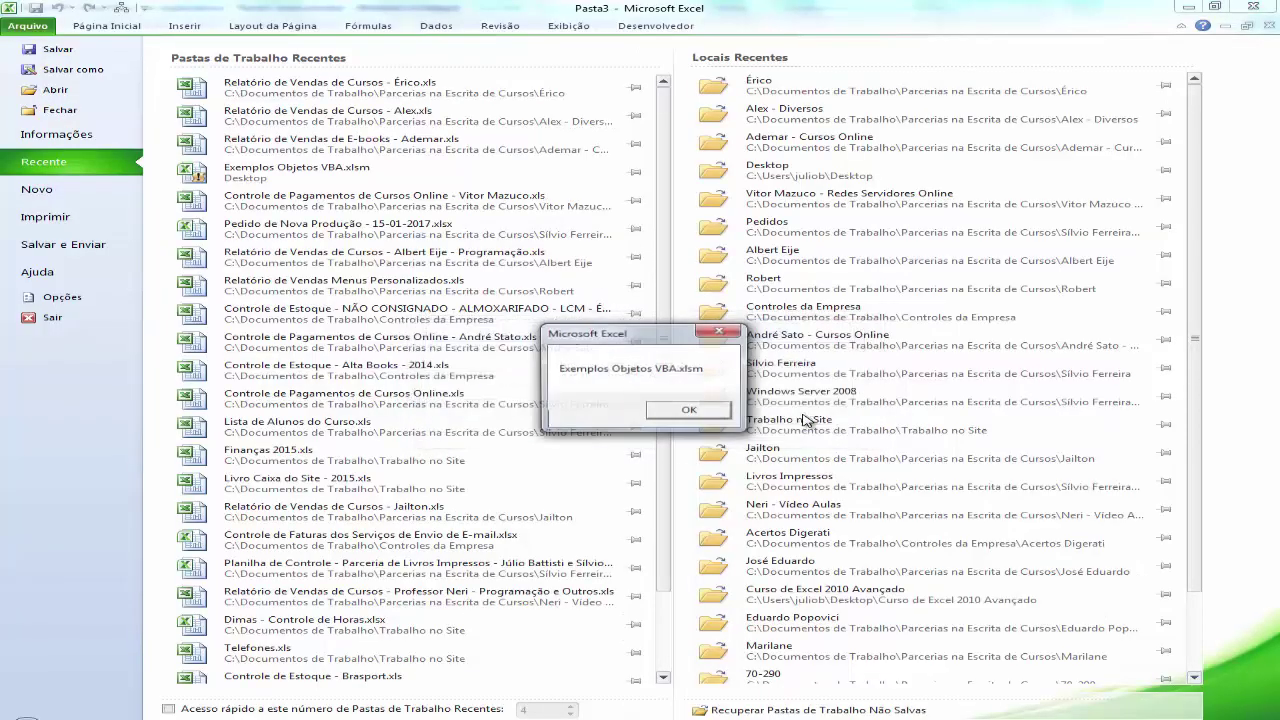
pyautogui.click(689, 410)
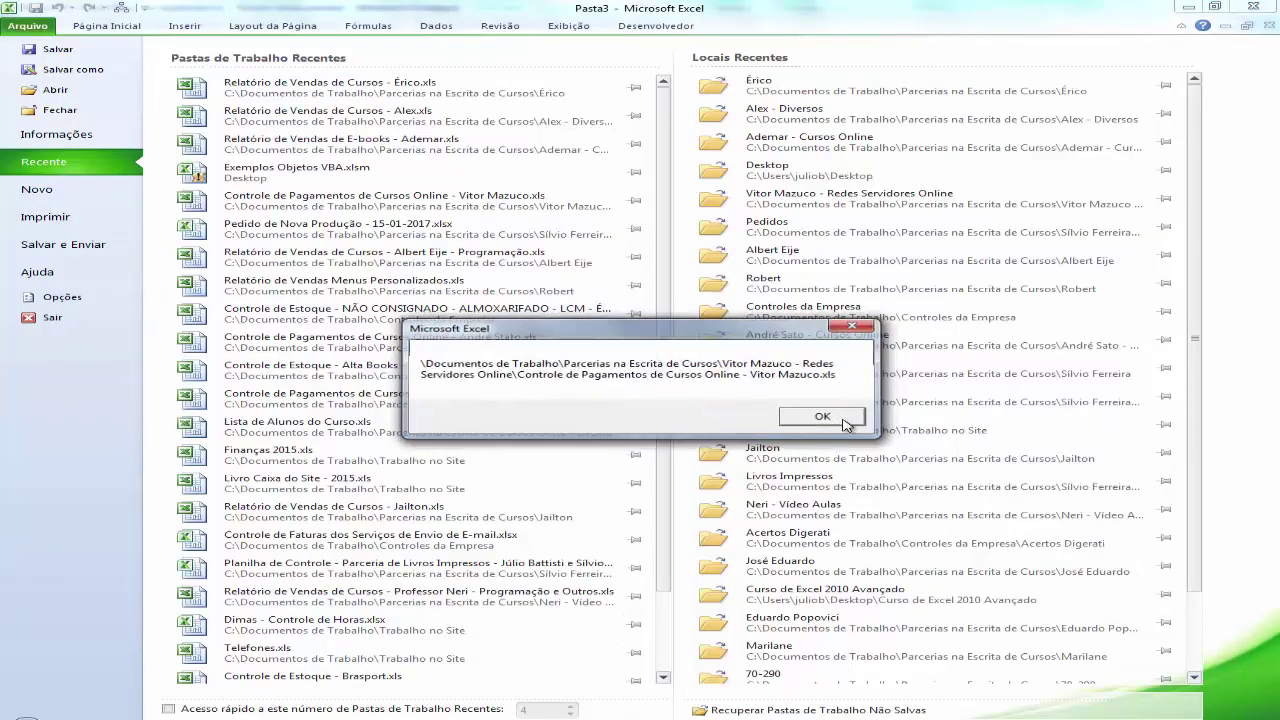
pyautogui.click(843, 420)
pyautogui.click(843, 420)
pyautogui.click(843, 420)
pyautogui.click(843, 420)
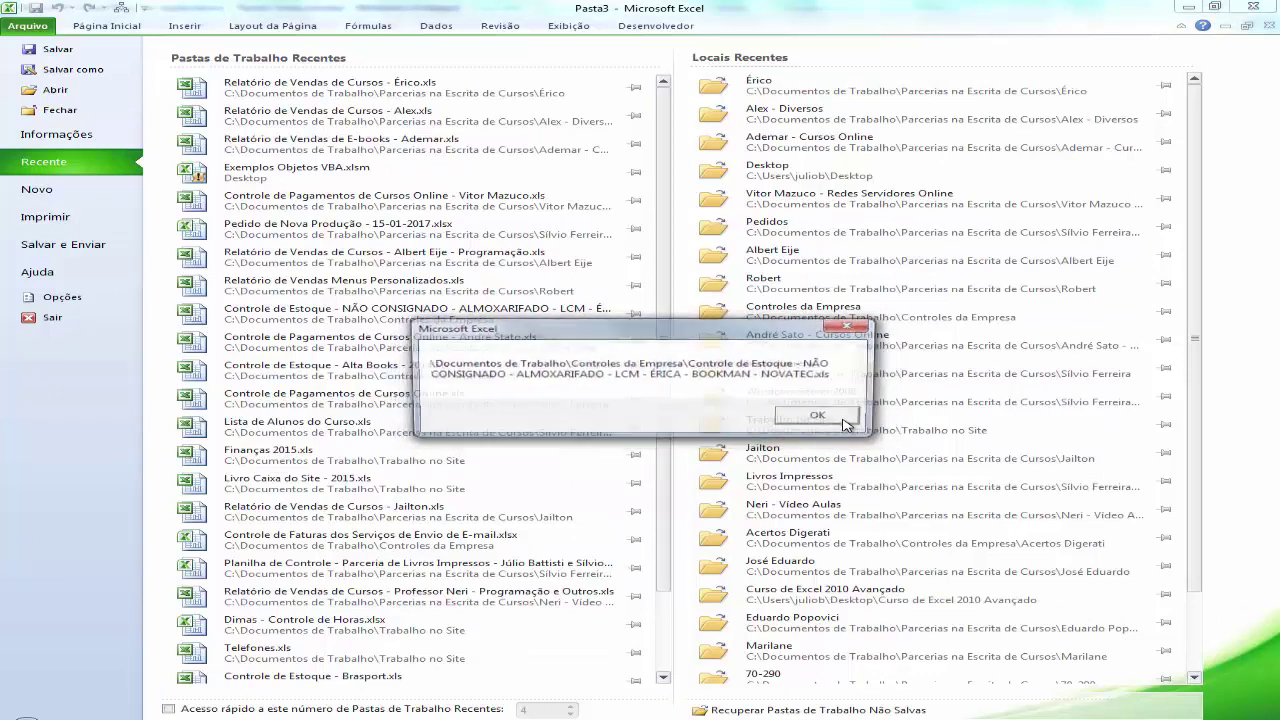
pyautogui.click(843, 420)
pyautogui.click(843, 420)
pyautogui.click(843, 420)
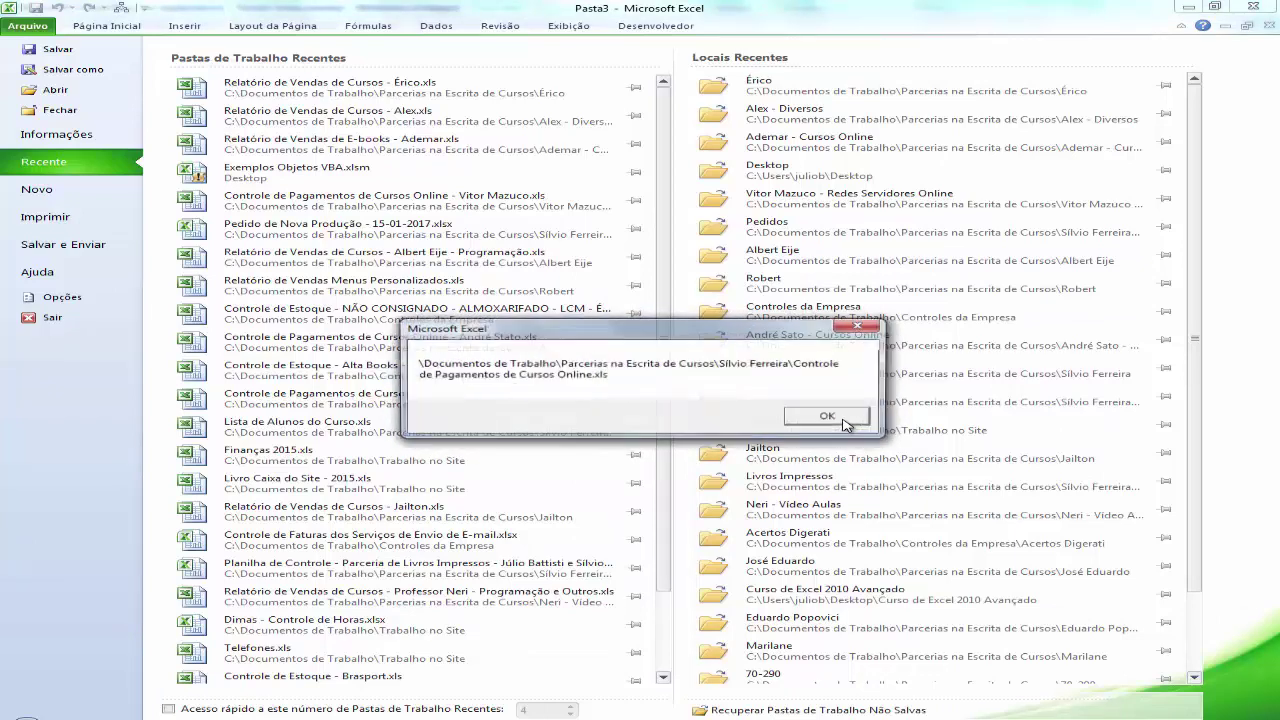
pyautogui.click(843, 420)
pyautogui.click(843, 420)
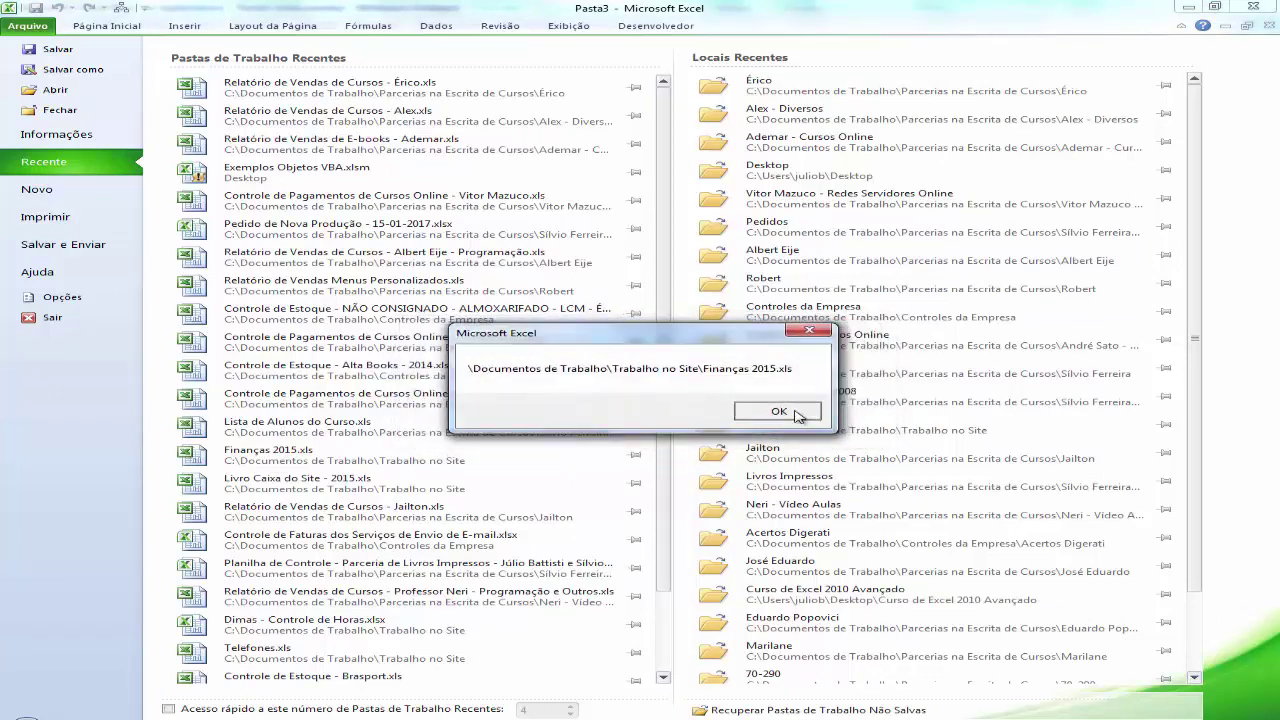
pyautogui.click(798, 416)
pyautogui.click(790, 417)
pyautogui.click(788, 418)
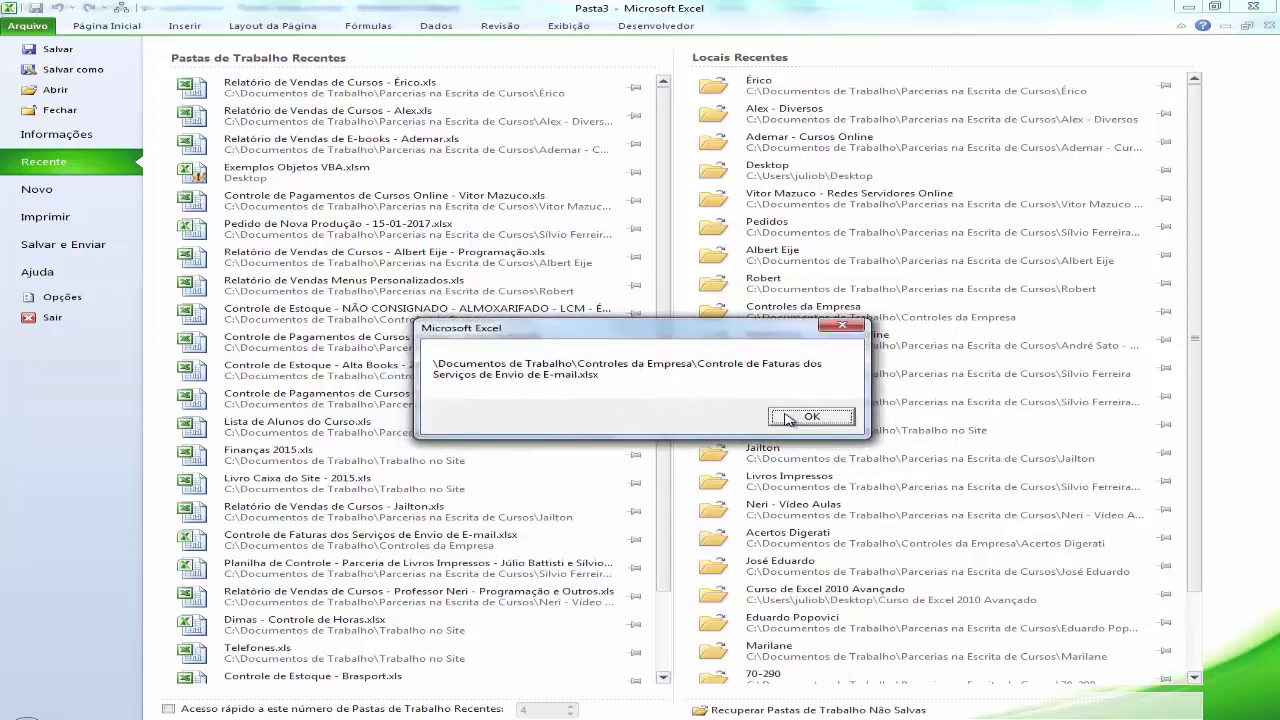
pyautogui.click(788, 418)
pyautogui.click(789, 418)
pyautogui.click(788, 418)
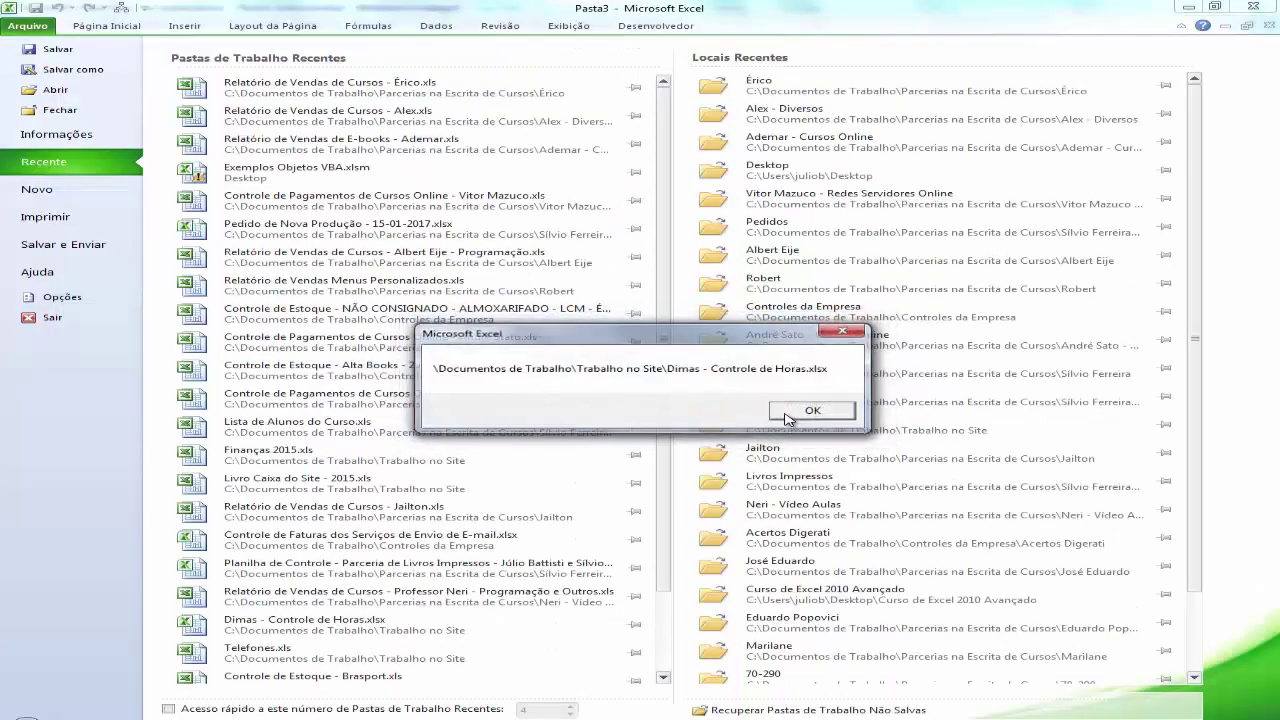
pyautogui.click(788, 418)
pyautogui.click(788, 418)
pyautogui.click(788, 418)
pyautogui.click(788, 418)
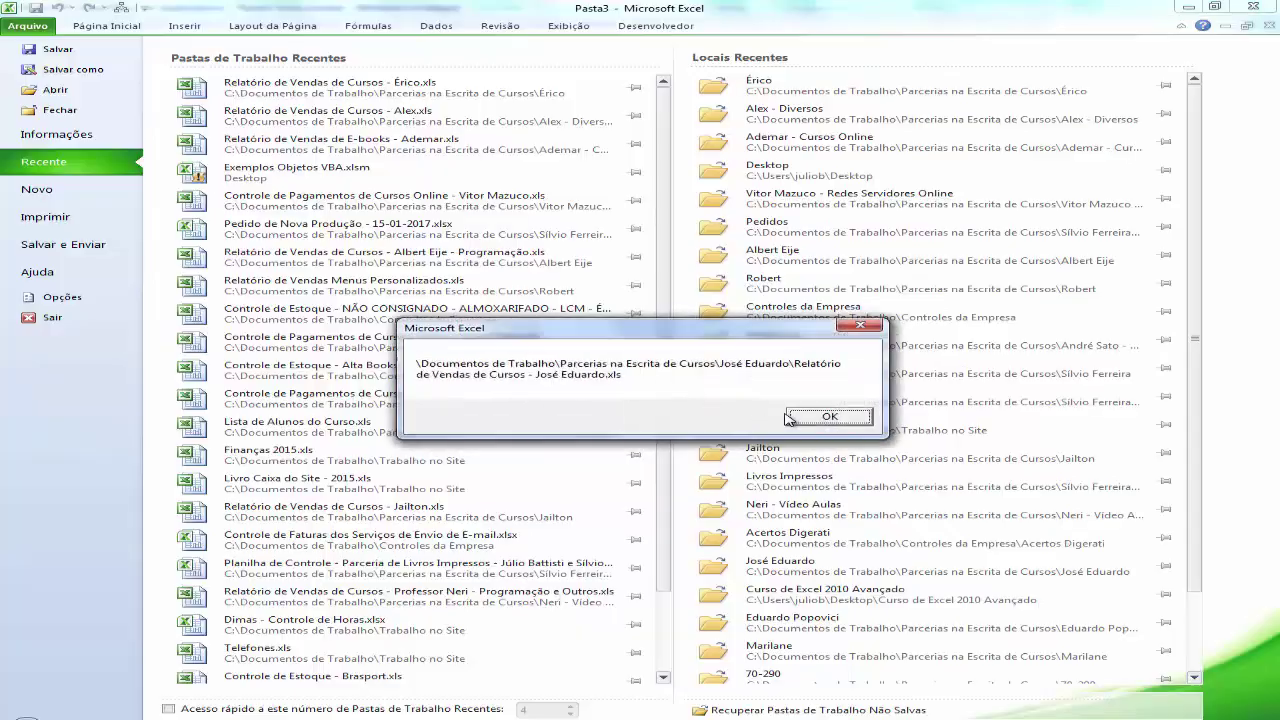
pyautogui.click(788, 418)
pyautogui.click(788, 418)
pyautogui.click(787, 416)
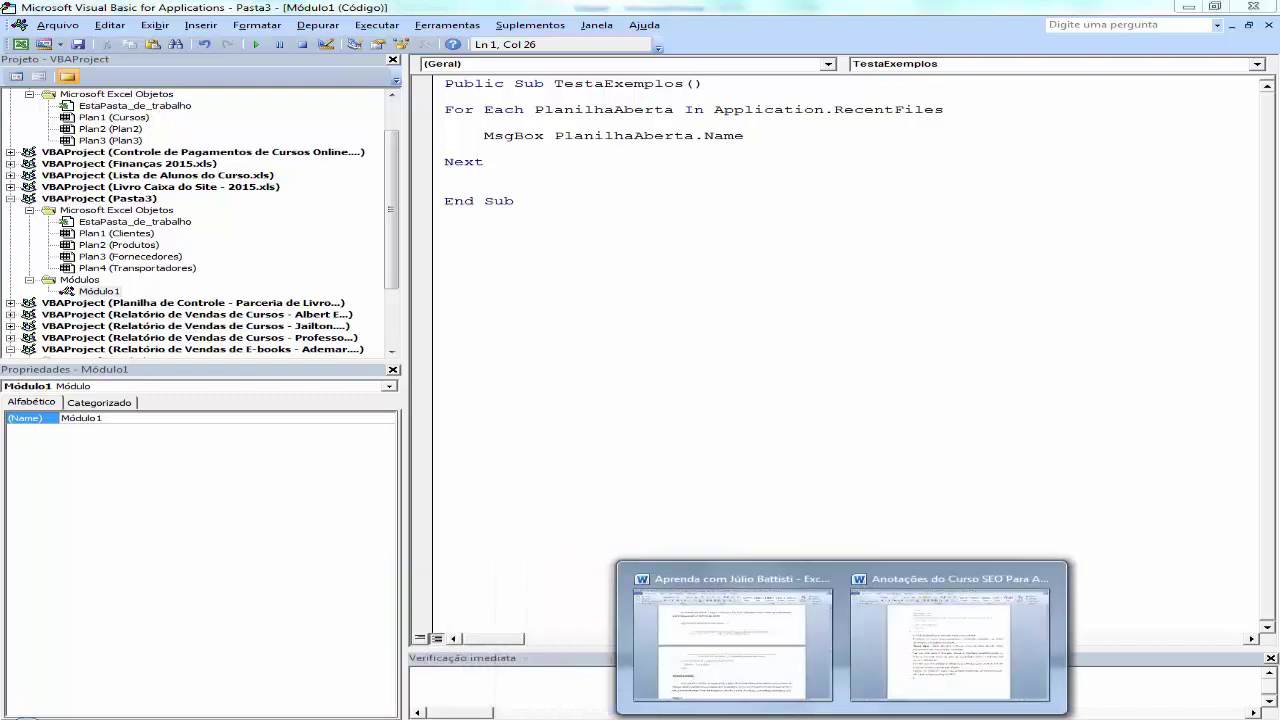
# Add blank paragraphs after the Application.FindFile example, then select that final example line
pyautogui.click(731, 676)
pyautogui.scroll(-3, 545, 491)
pyautogui.scroll(-3, 545, 491)
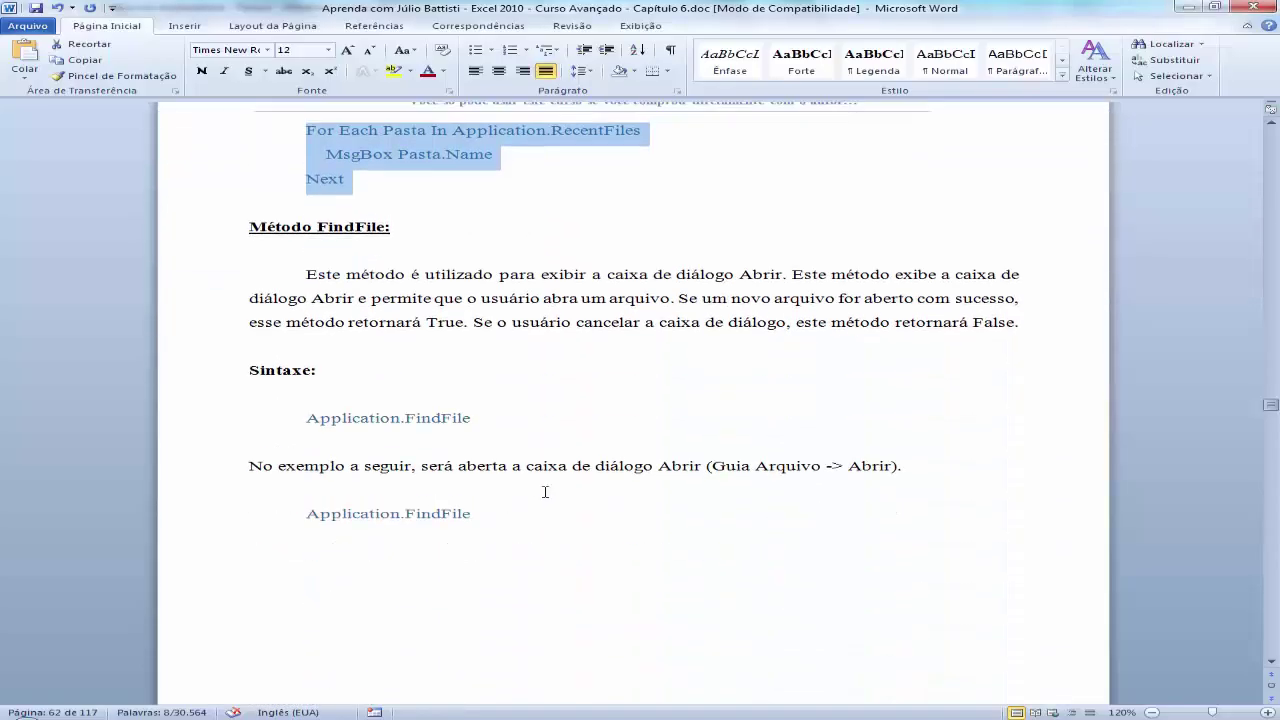
pyautogui.scroll(-1, 545, 491)
pyautogui.scroll(-3, 545, 491)
pyautogui.scroll(4, 545, 491)
pyautogui.click(307, 276)
pyautogui.scroll(-3, 443, 560)
pyautogui.scroll(-1, 454, 491)
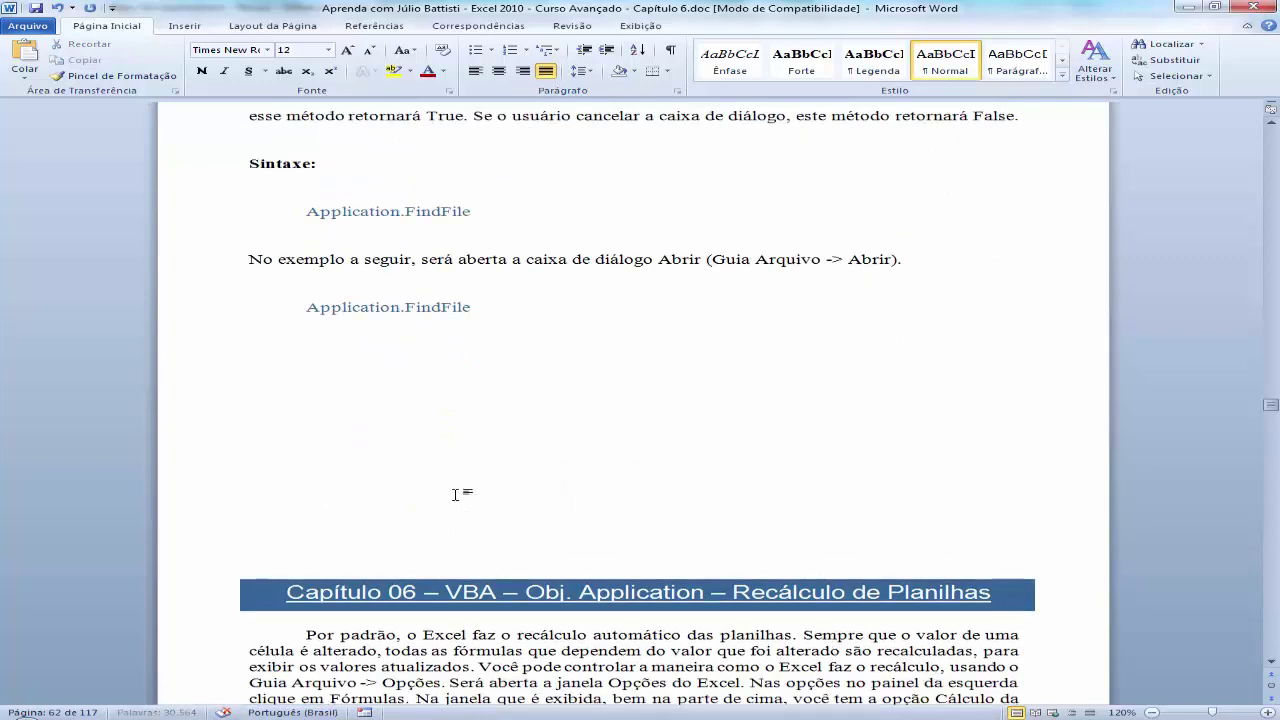
pyautogui.press('Return')
pyautogui.press('Return')
pyautogui.press('Return')
pyautogui.scroll(-3, 456, 496)
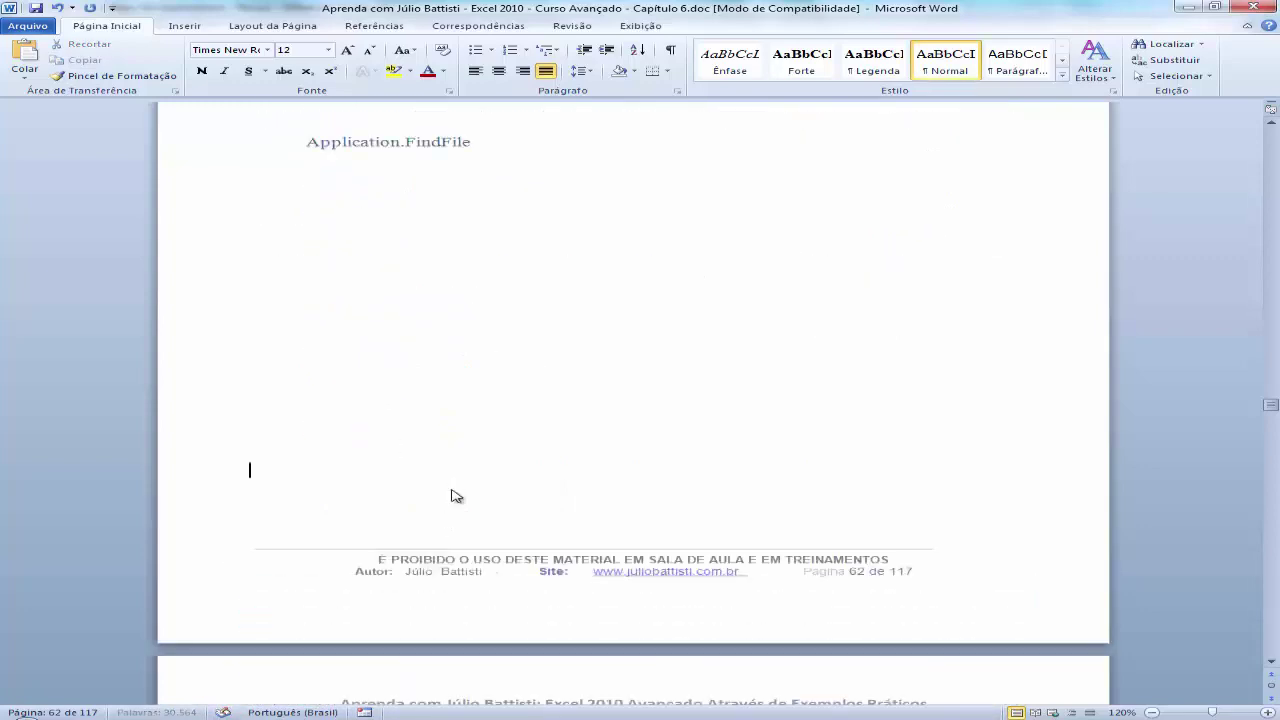
pyautogui.scroll(5, 452, 490)
pyautogui.scroll(2, 452, 490)
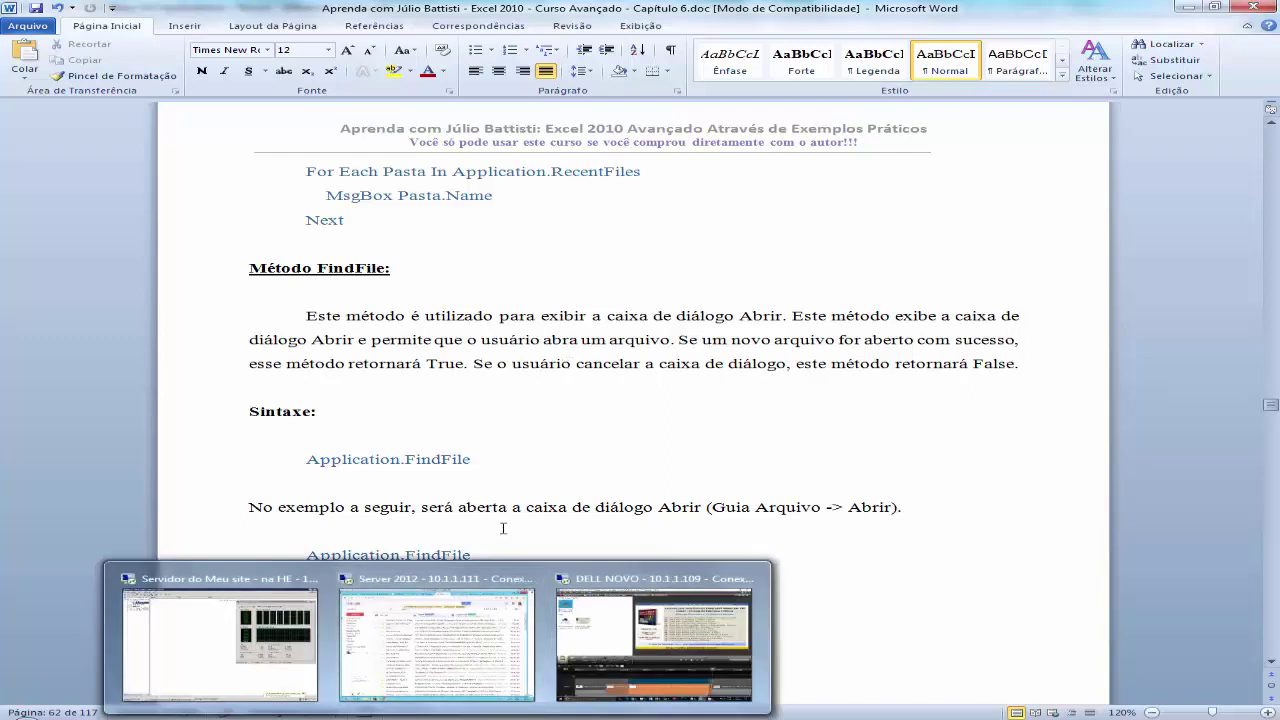
pyautogui.moveTo(493, 556); pyautogui.dragTo(351, 558)
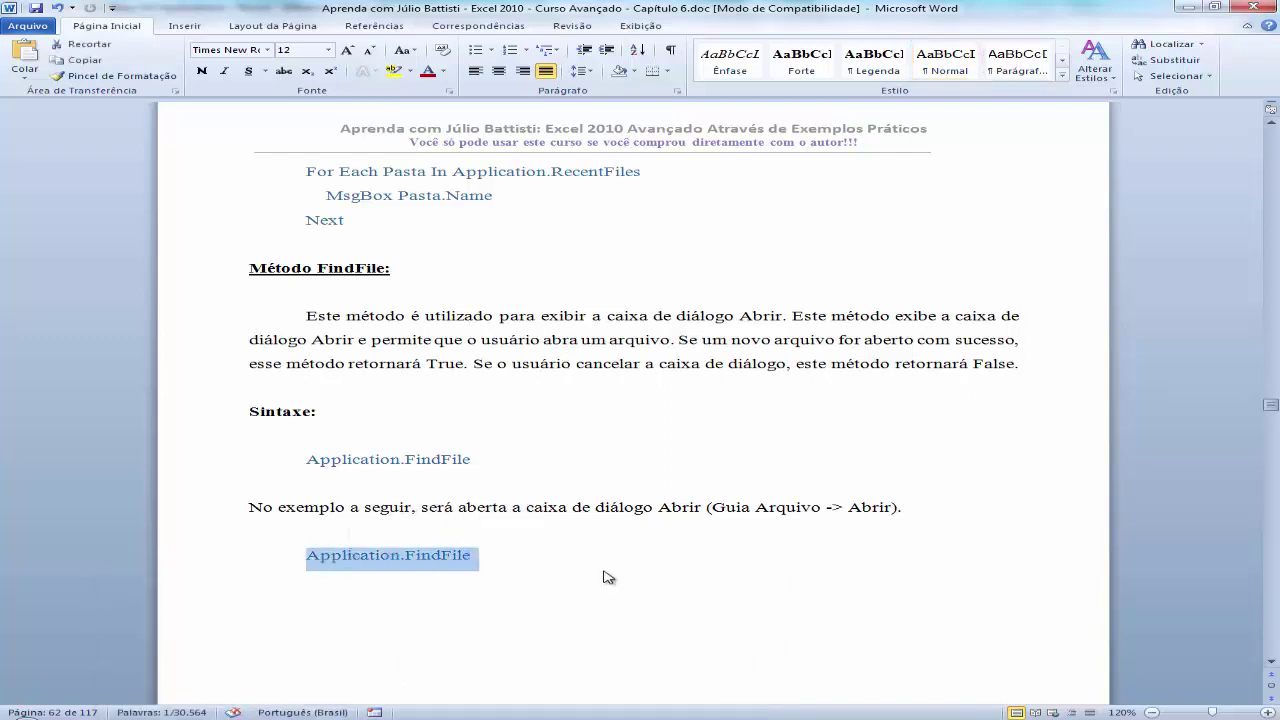
pyautogui.moveTo(438, 714)
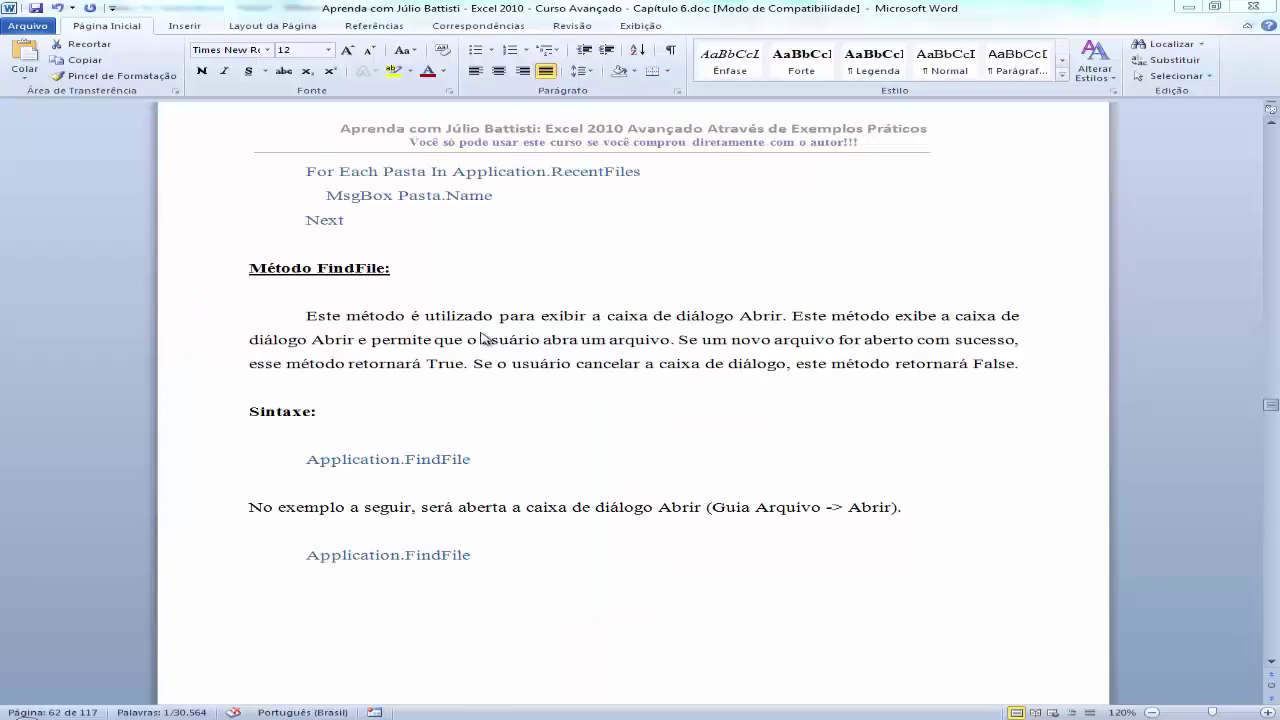
# Replace the loop with TesteFind = Application.FindFile and MsgBox TesteFind, then run it
pyautogui.hotkey('alt', 'Tab')
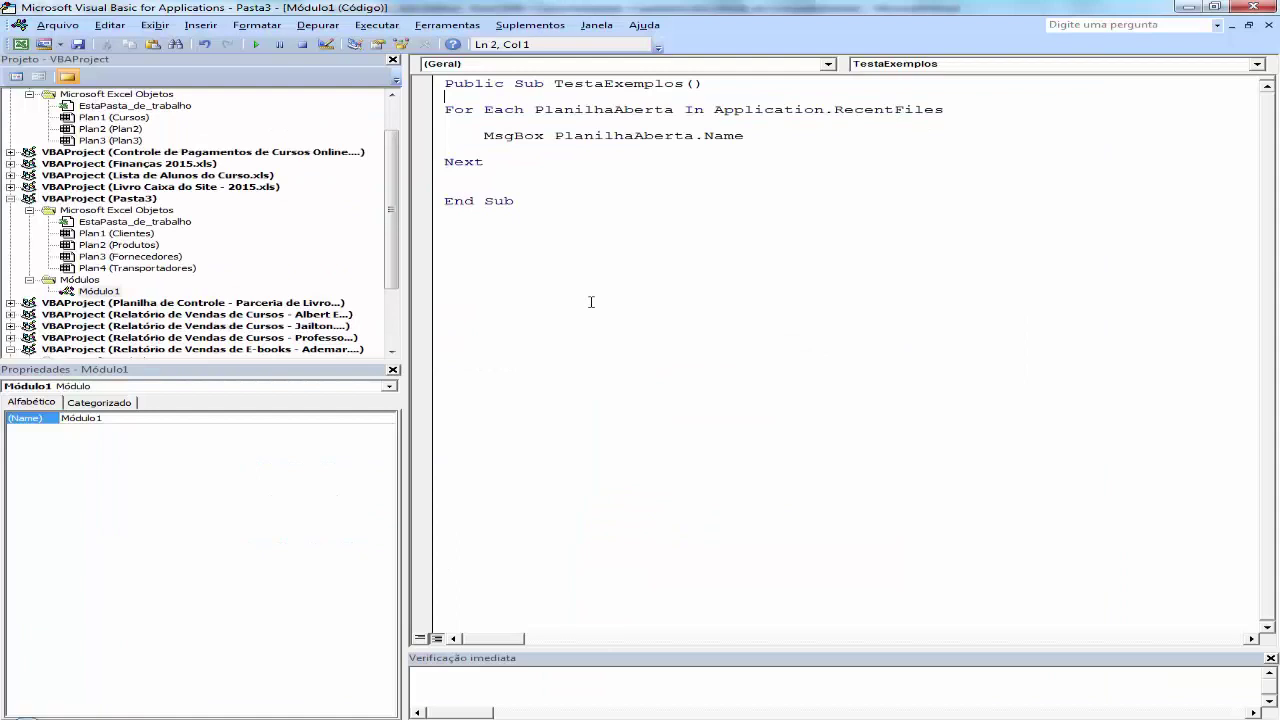
pyautogui.press('Home')
pyautogui.hotkey('shift', 'Down')
pyautogui.hotkey('shift', 'Down')
pyautogui.hotkey('shift', 'Down')
pyautogui.hotkey('shift', 'Down')
pyautogui.hotkey('shift', 'Down')
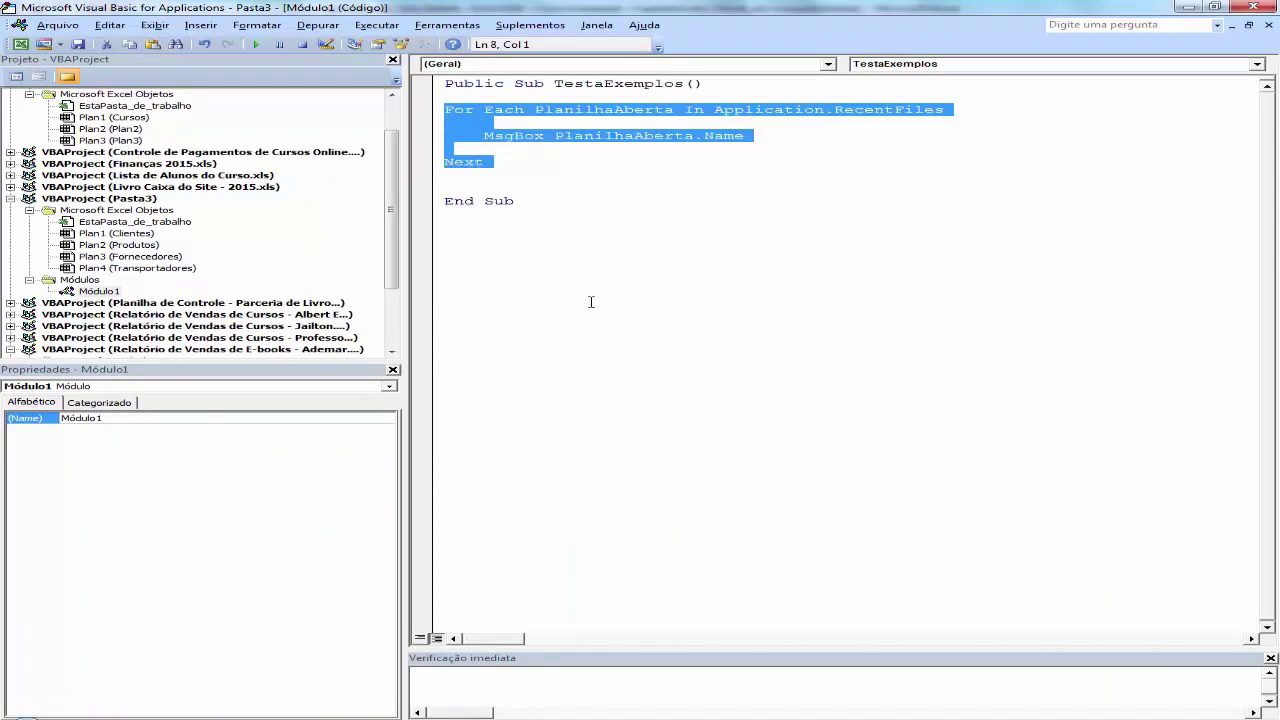
pyautogui.press('Delete')
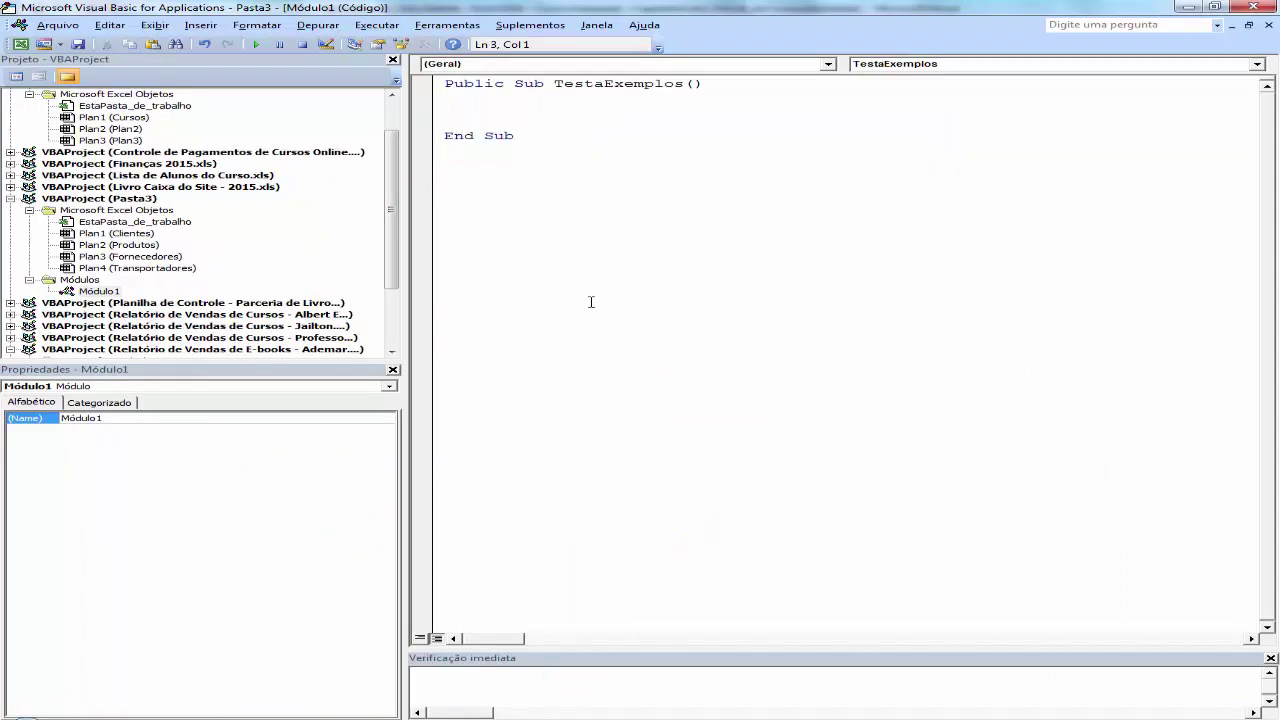
pyautogui.write('TesteF')
pyautogui.write('ind = ')
pyautogui.write('Application.FindFile')
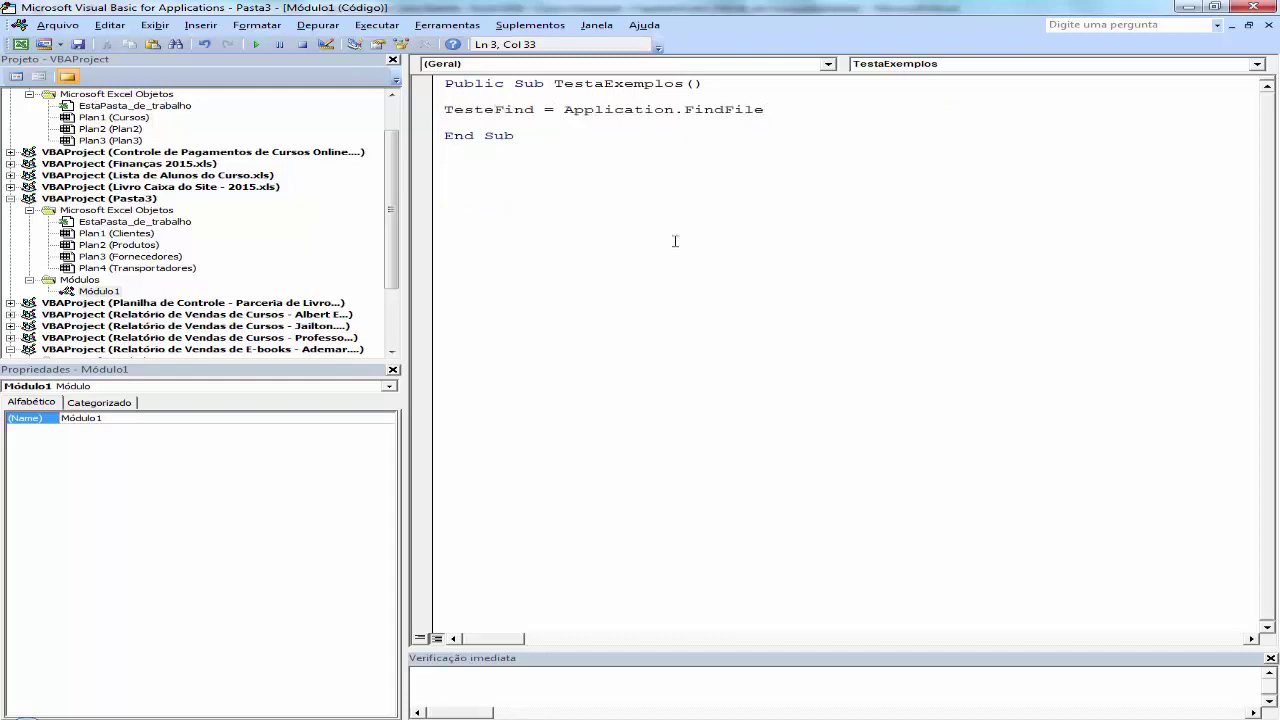
pyautogui.press('Return')
pyautogui.press('Return')
pyautogui.write('MsgB')
pyautogui.write('ox T')
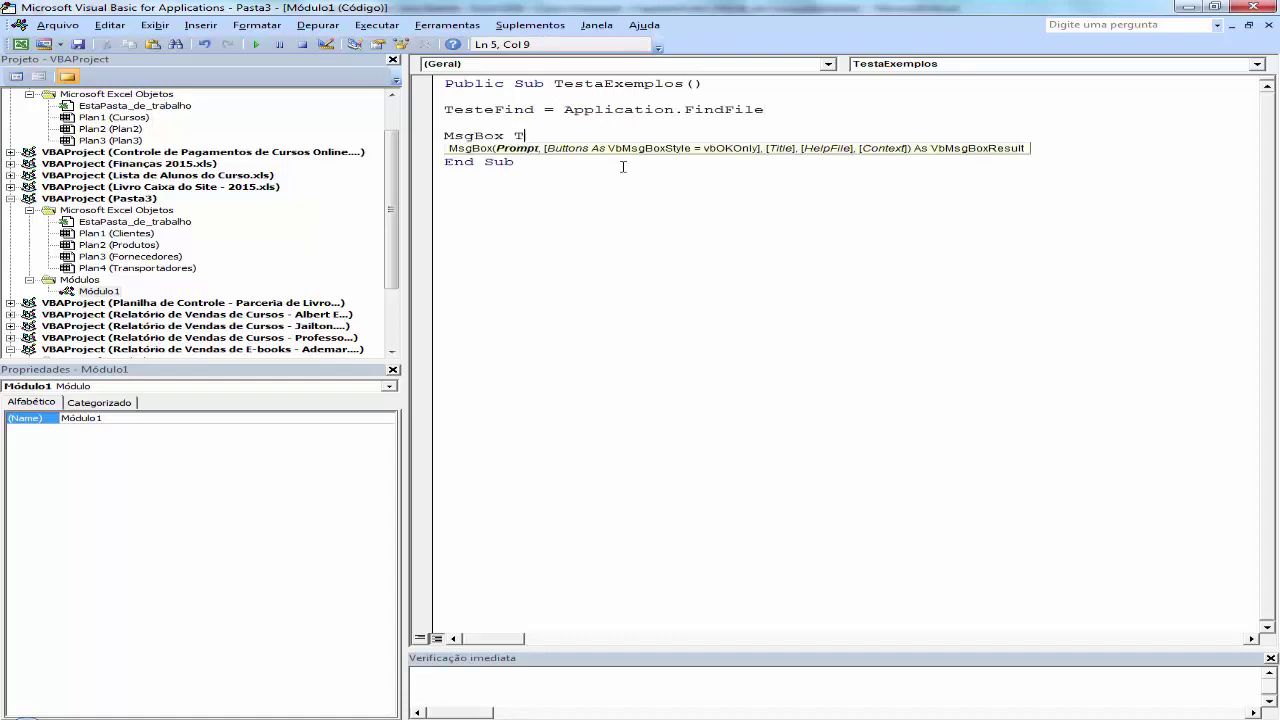
pyautogui.write('esteFind')
pyautogui.press('Return')
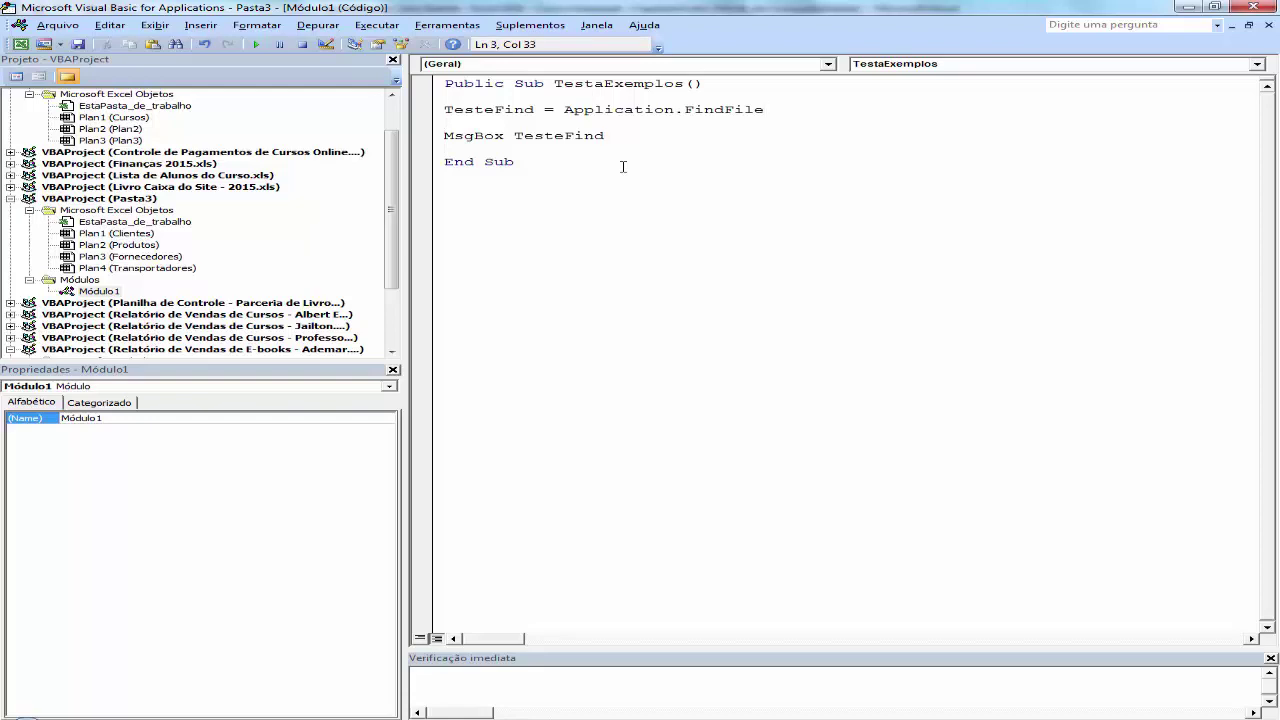
pyautogui.press('F5')
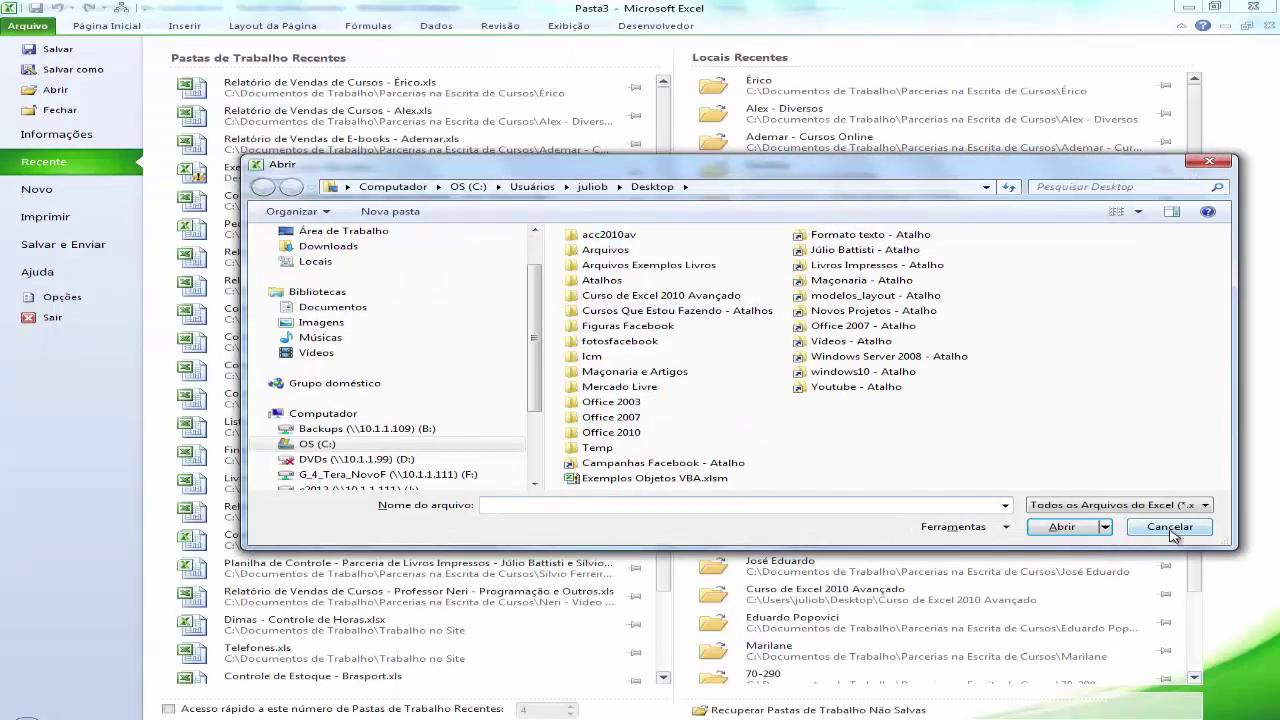
# Cancel the first Abrir dialog, dismiss the Falso result, and run TestaExemplos again
pyautogui.click(1170, 528)
pyautogui.click(678, 420)
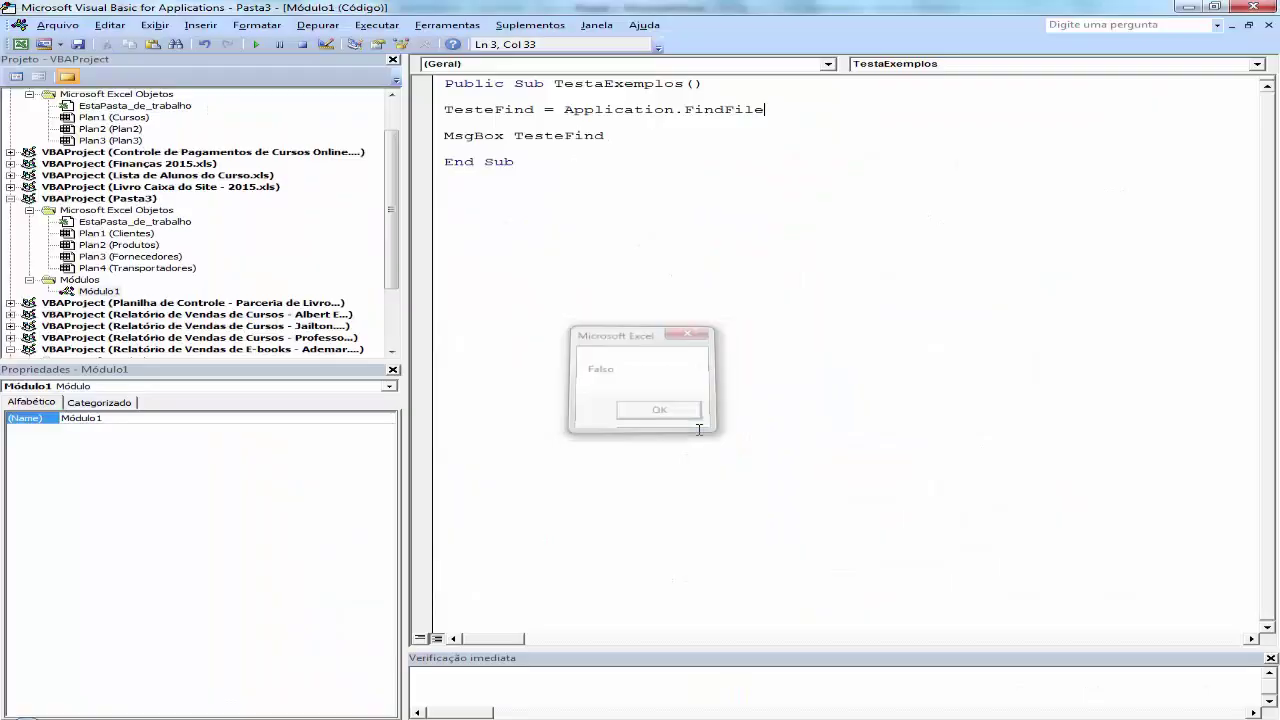
pyautogui.click(576, 86)
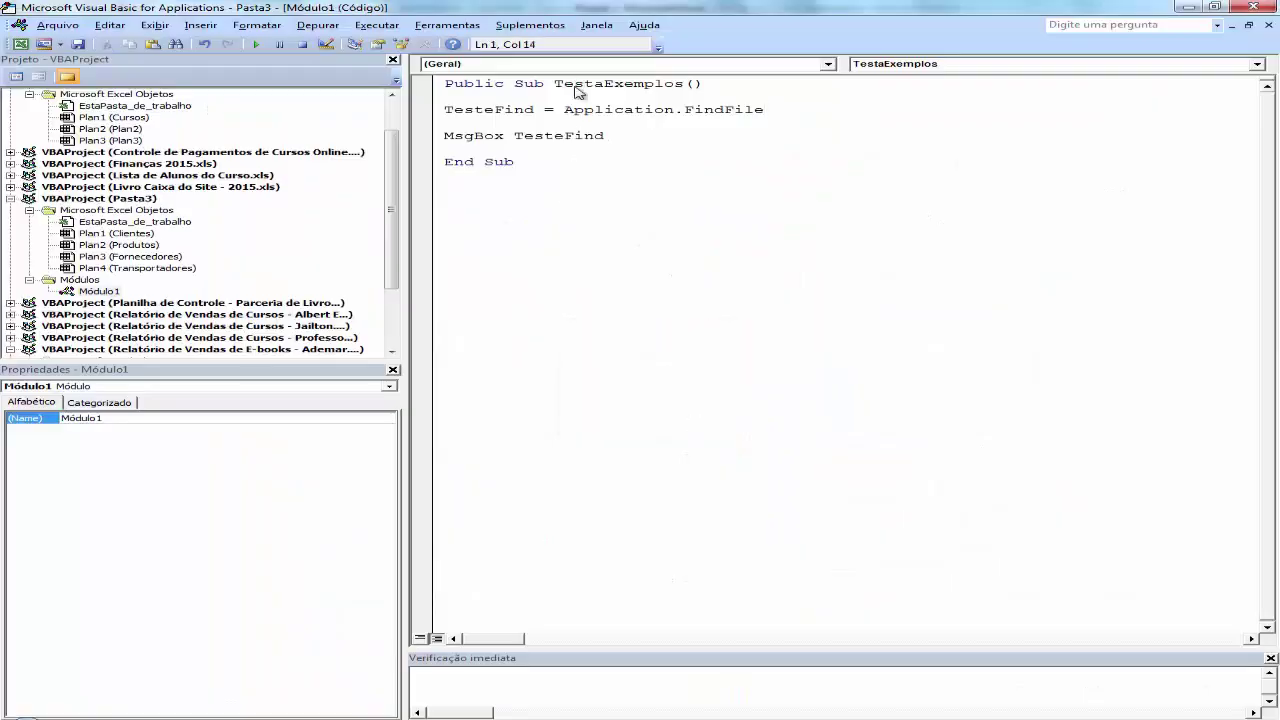
pyautogui.press('F5')
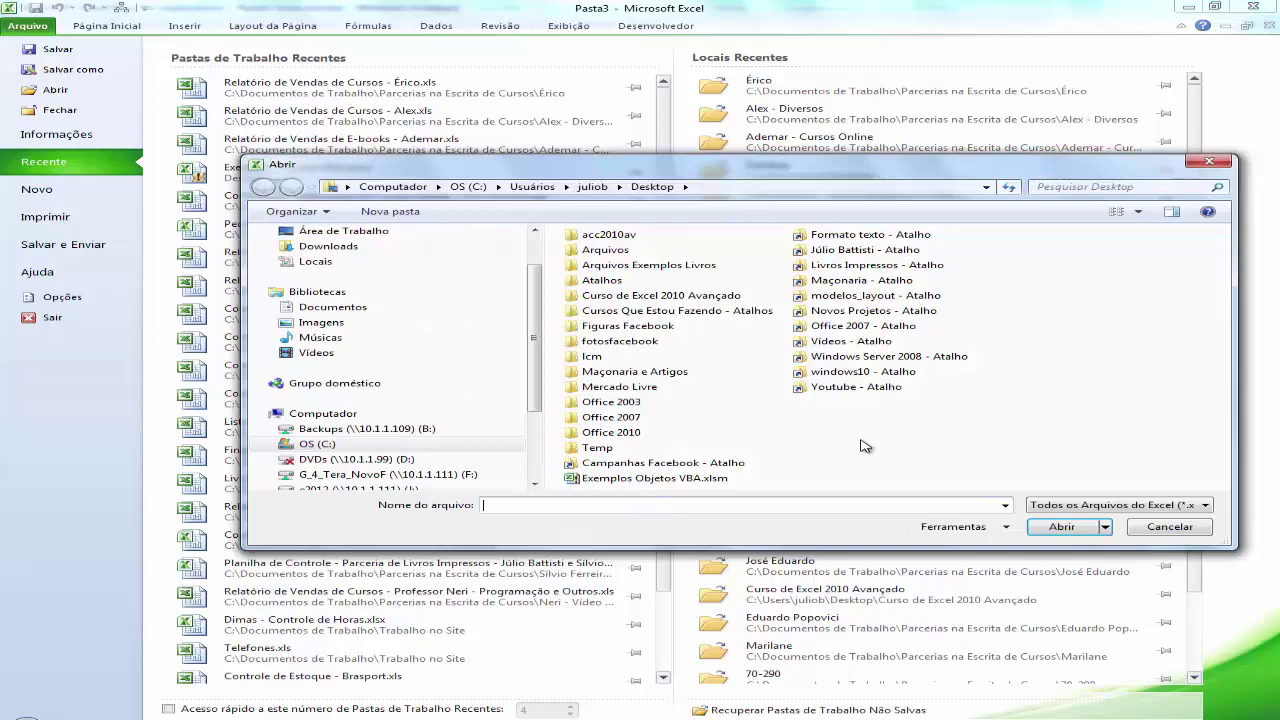
# Open exceljb.txt under Todos os arquivos, finish the import, and dismiss the Verdadeiro message
pyautogui.click(1033, 507)
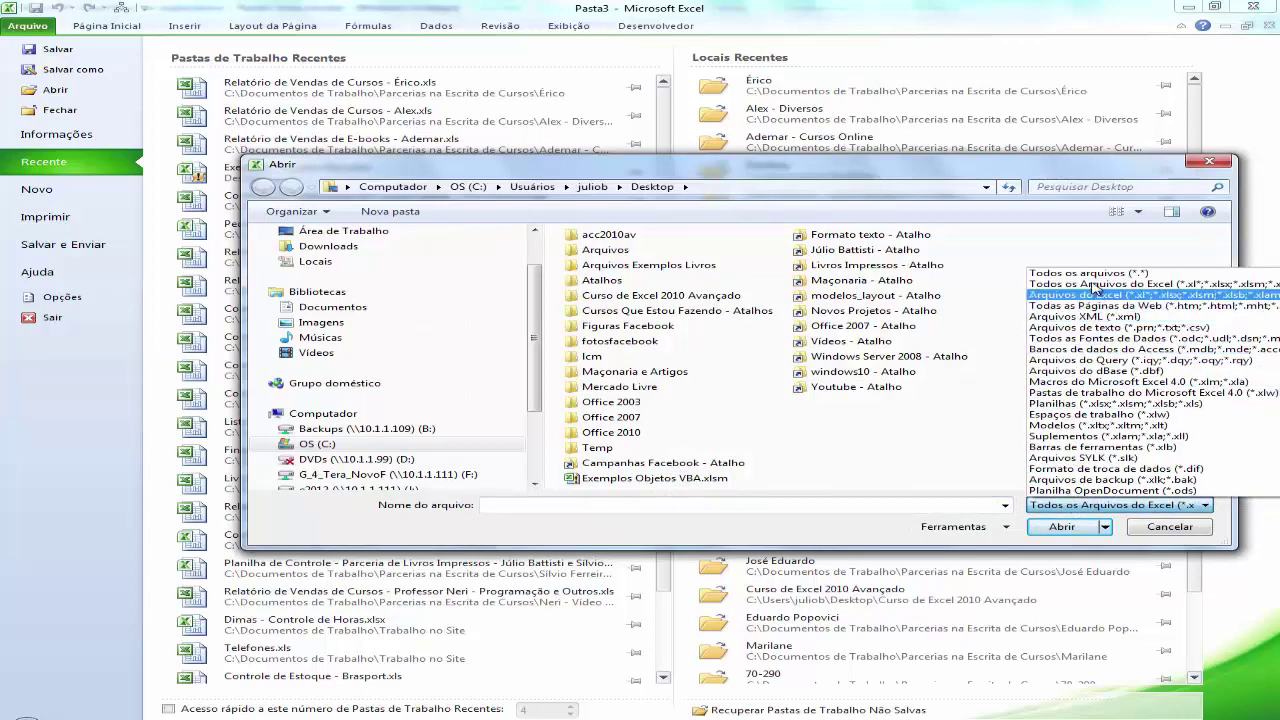
pyautogui.click(1090, 273)
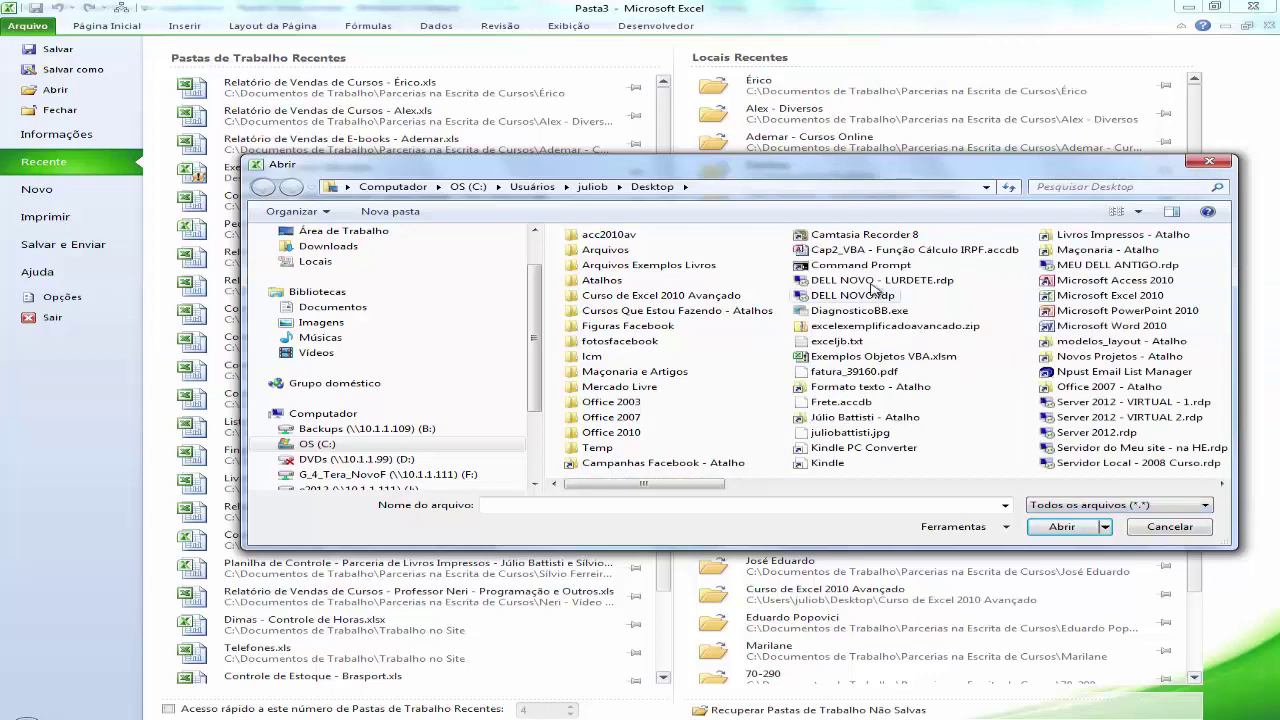
pyautogui.click(838, 341)
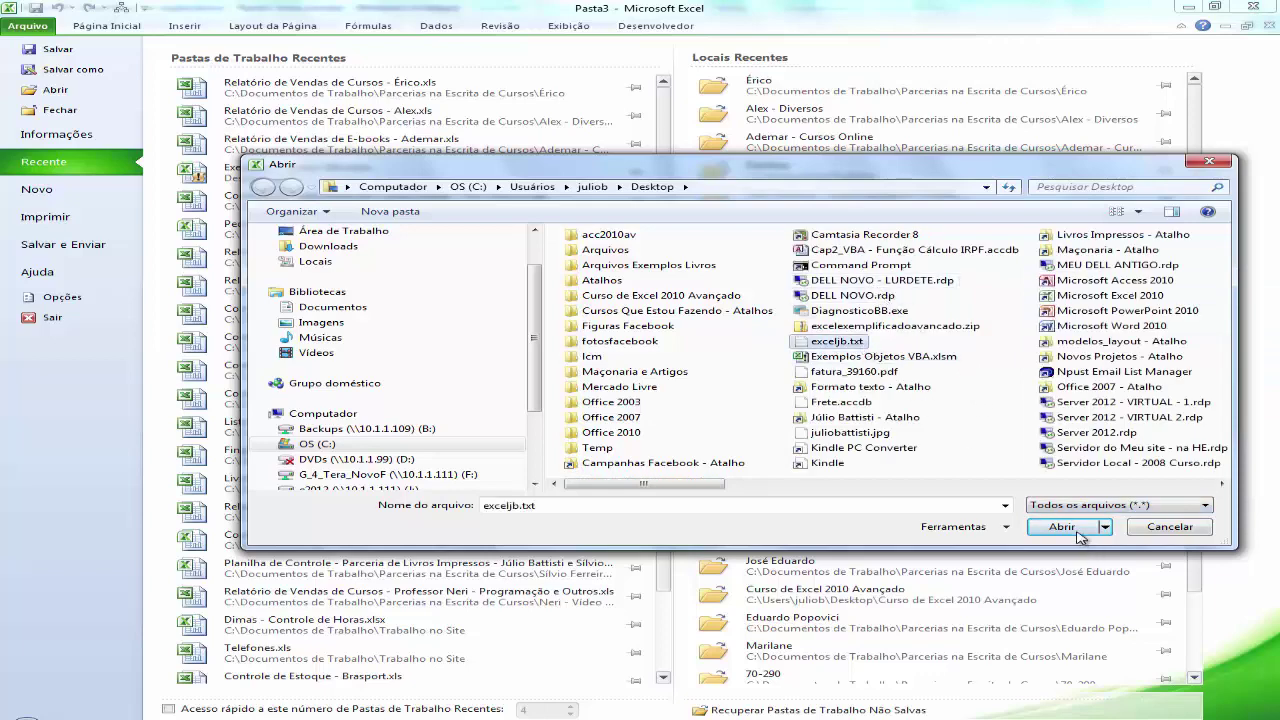
pyautogui.click(1070, 528)
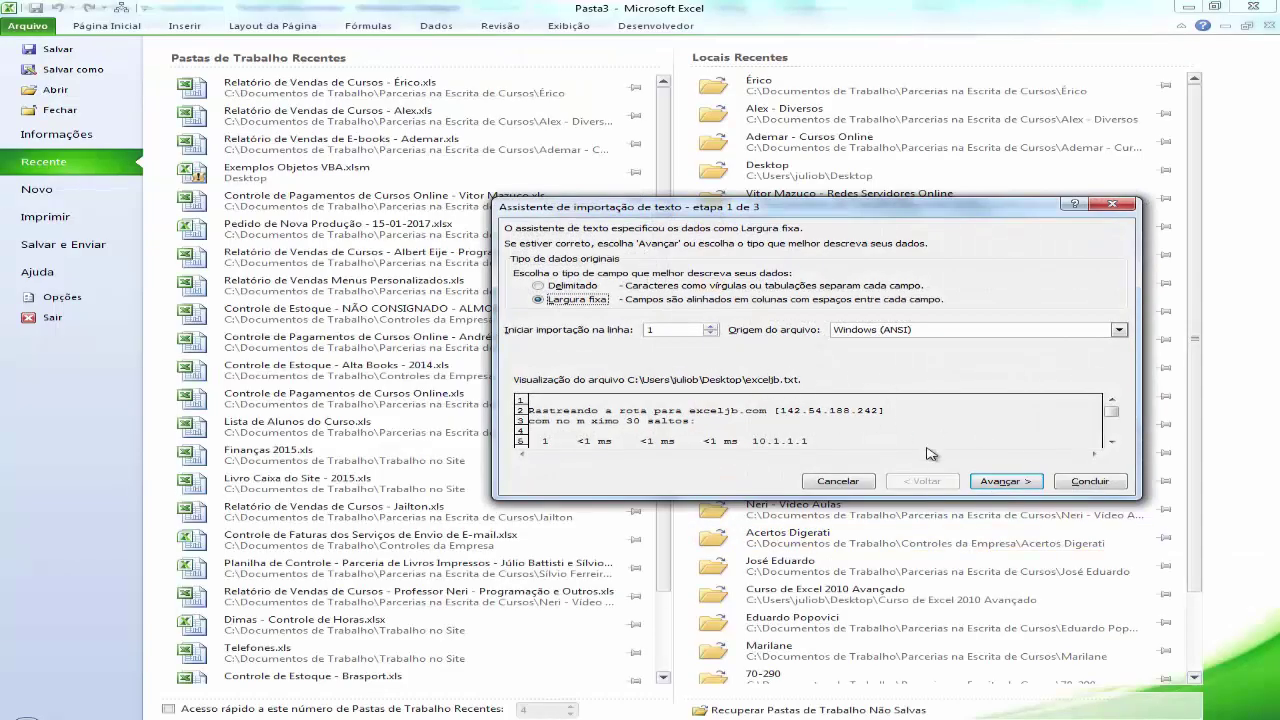
pyautogui.click(1070, 481)
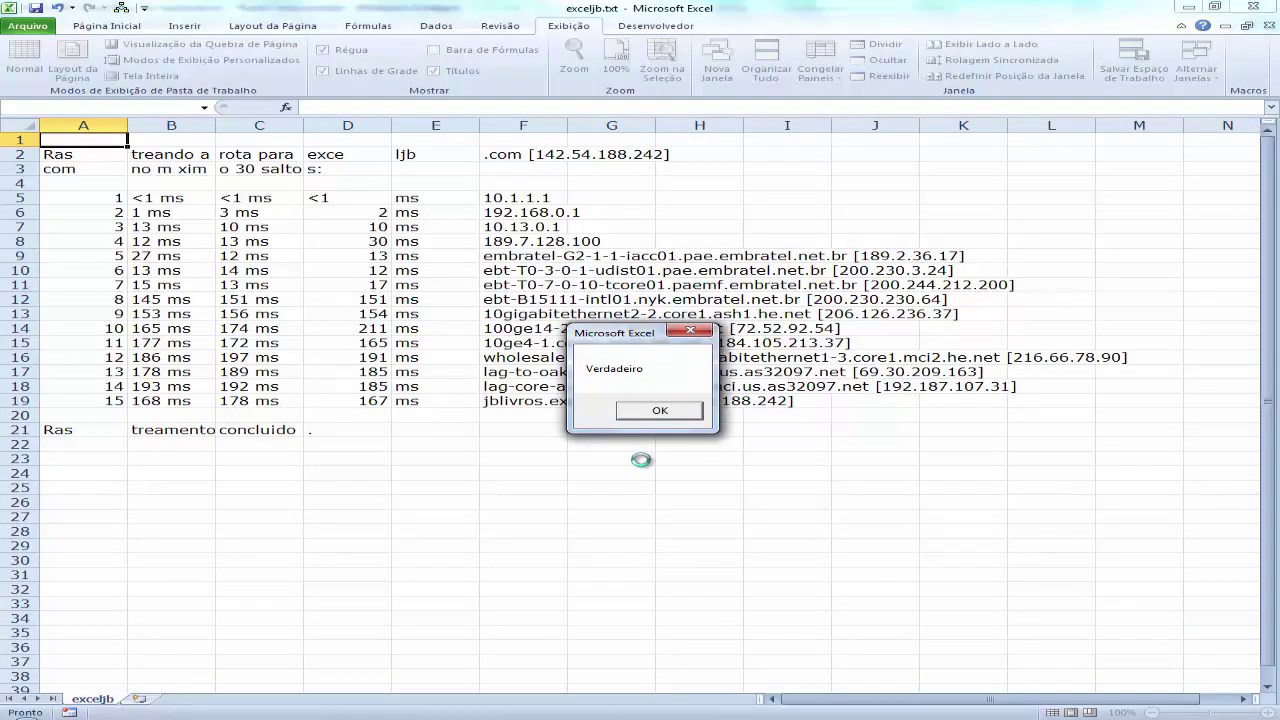
pyautogui.click(651, 410)
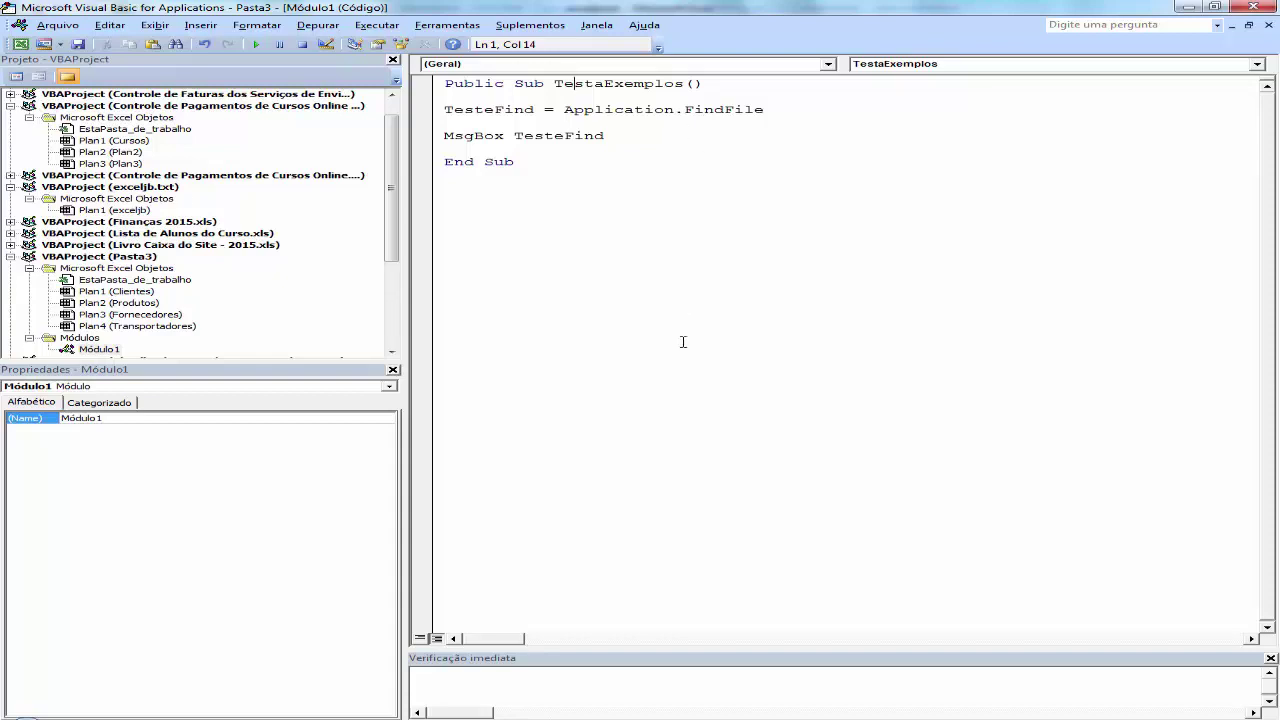
# Bring Word's chapter 6 back to the Método FindFile section and its Application.FindFile example
pyautogui.moveTo(812, 716)
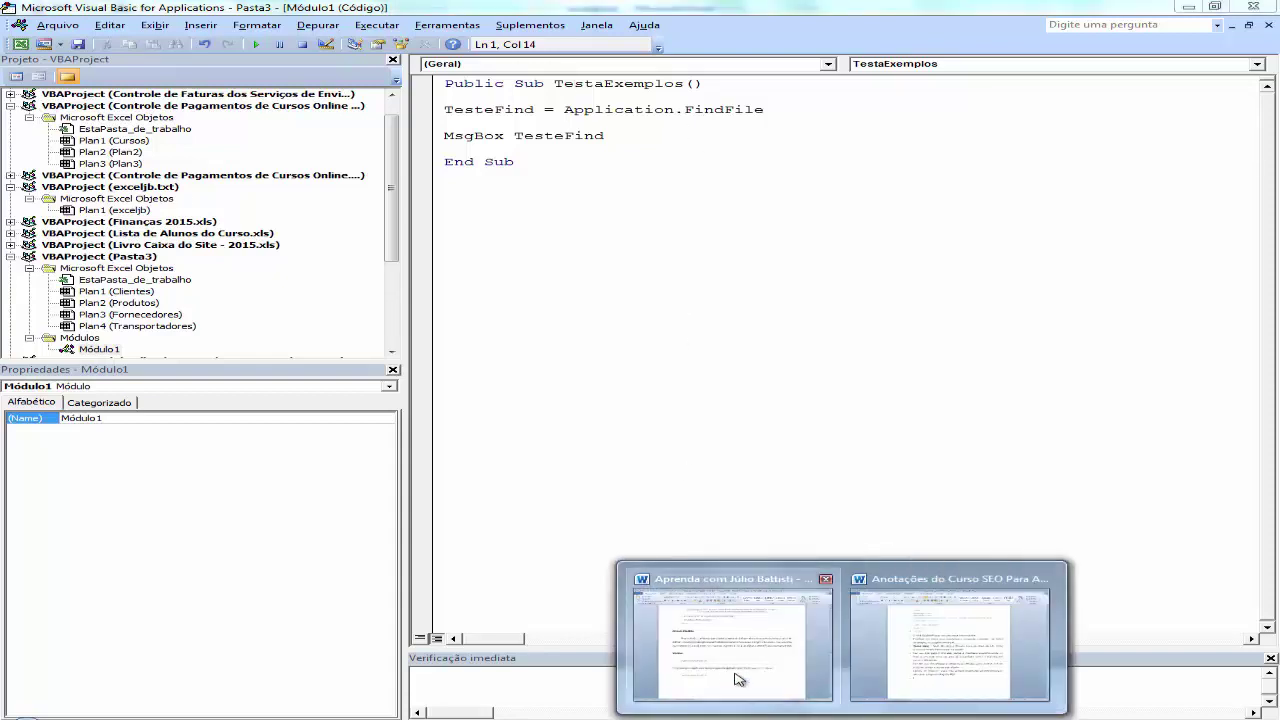
pyautogui.click(737, 677)
pyautogui.click(547, 575)
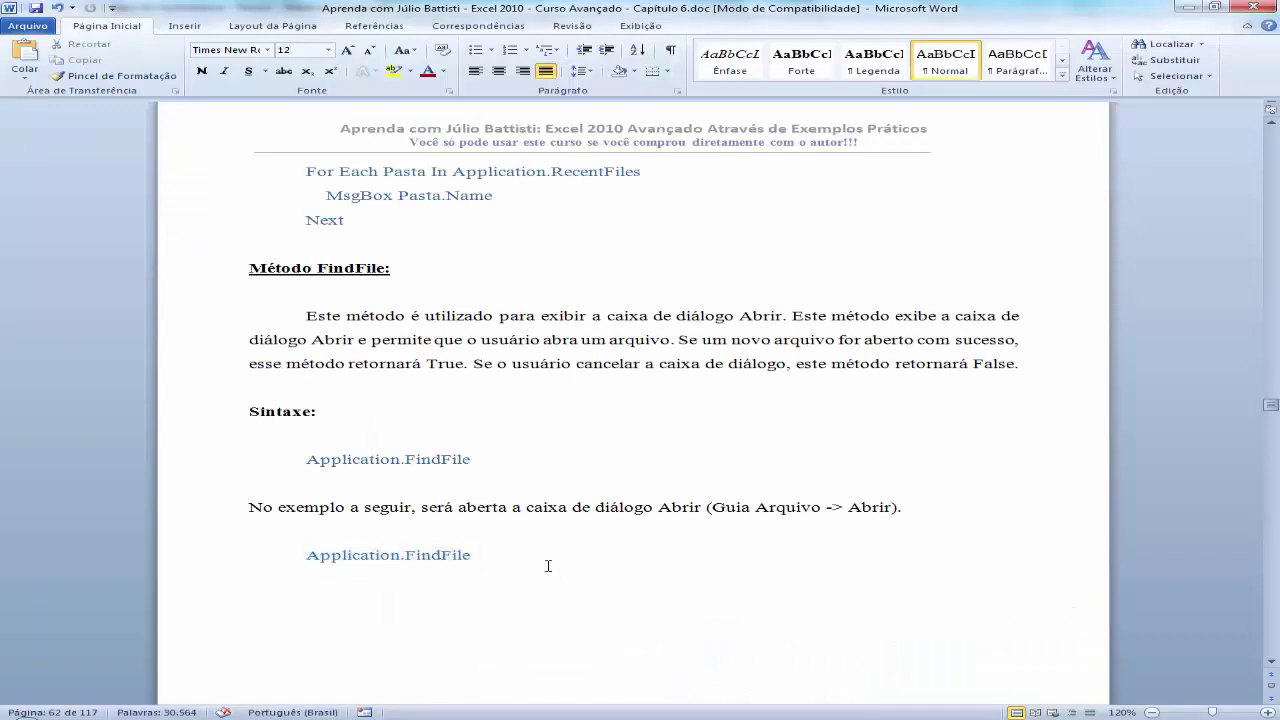
pyautogui.scroll(-3, 547, 575)
pyautogui.scroll(2, 547, 572)
pyautogui.scroll(-1, 548, 566)
pyautogui.scroll(-2, 548, 566)
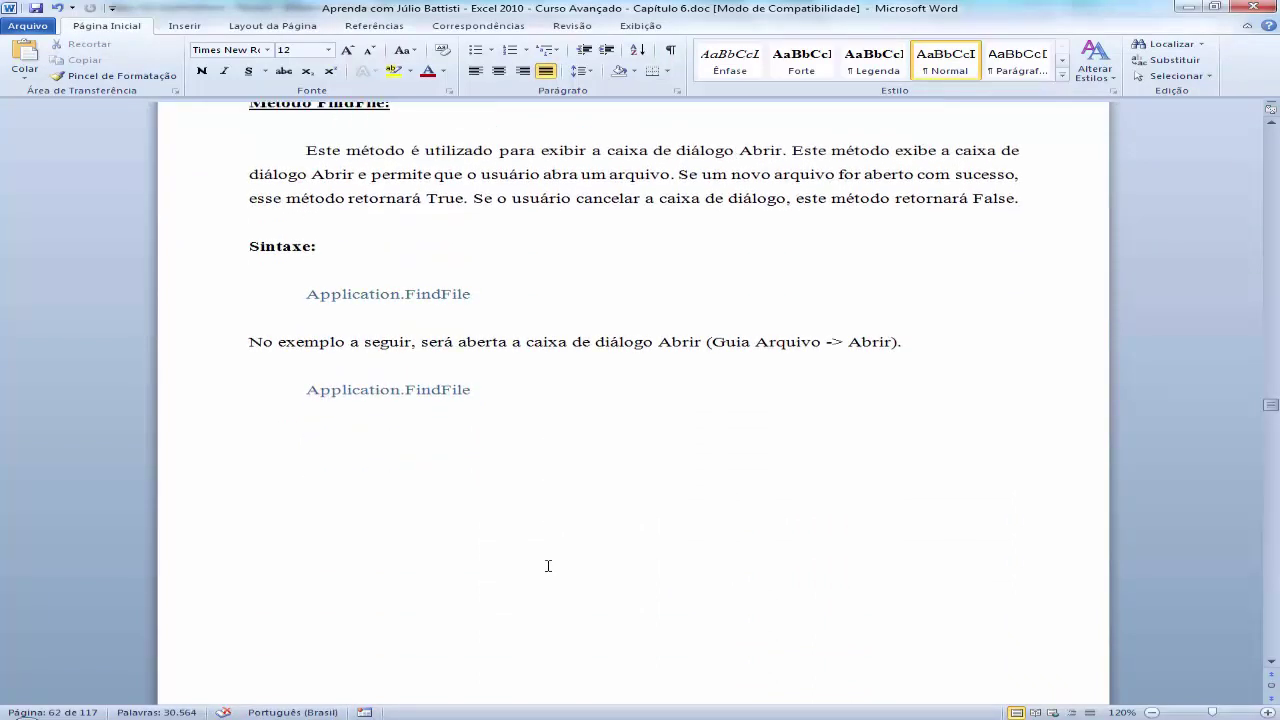
pyautogui.scroll(1, 548, 566)
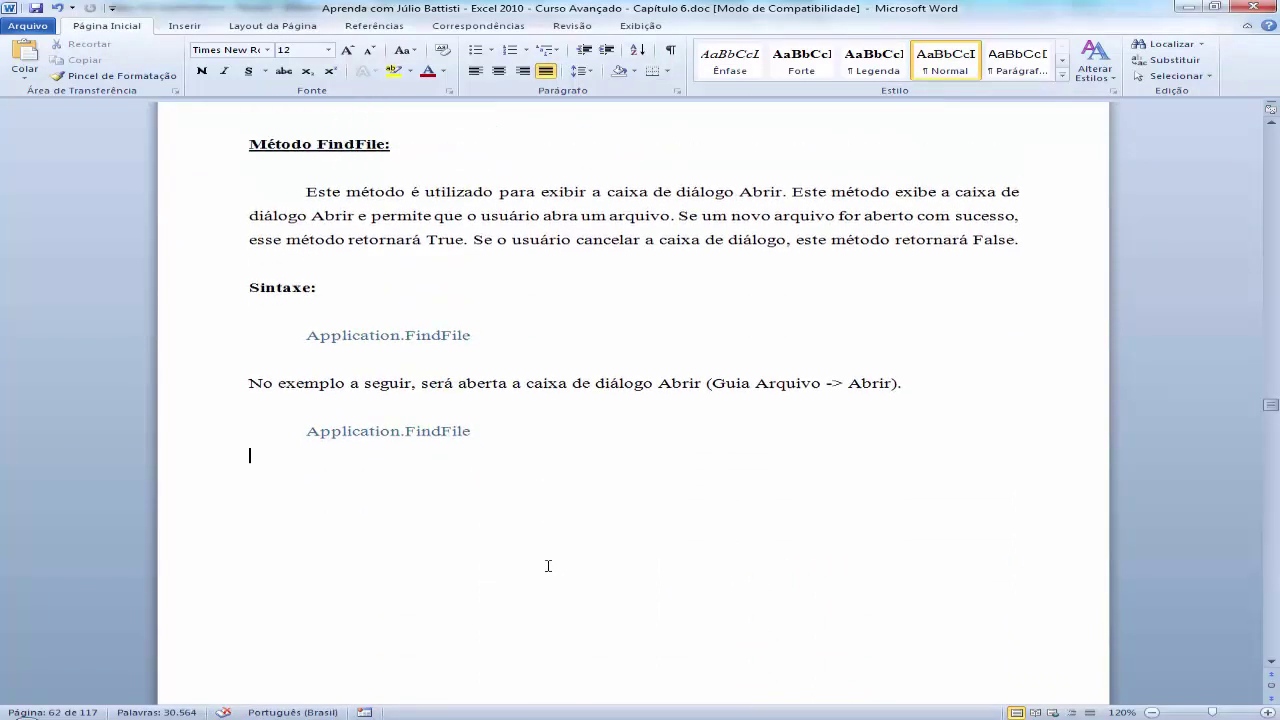